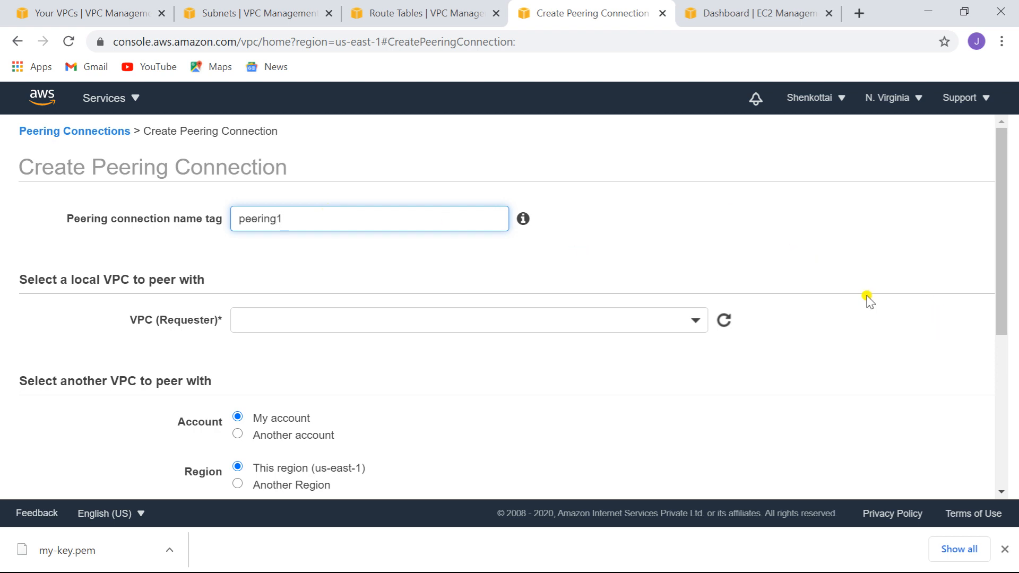
pyautogui.moveTo(1003, 281); pyautogui.dragTo(1008, 333)
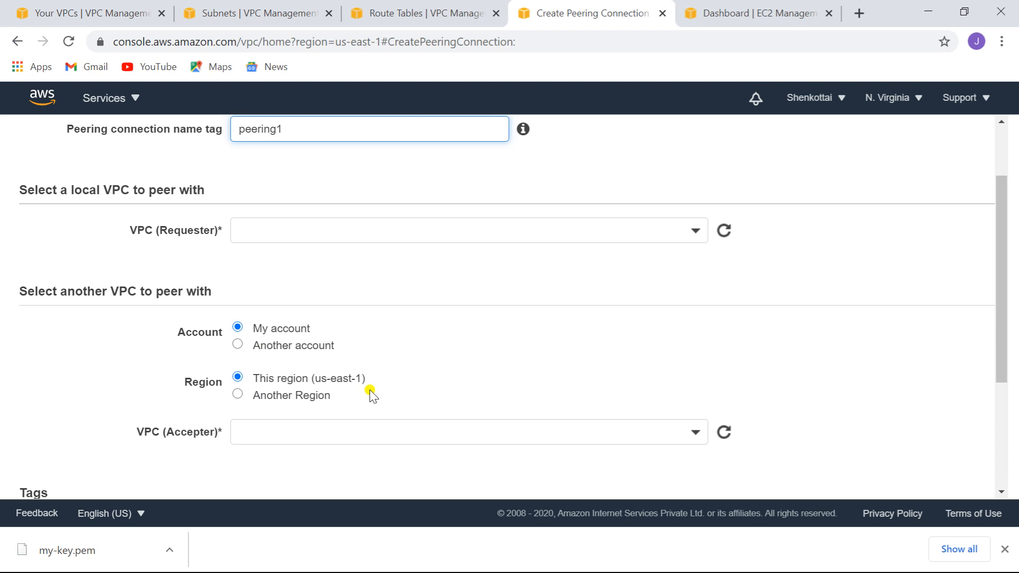
pyautogui.click(238, 345)
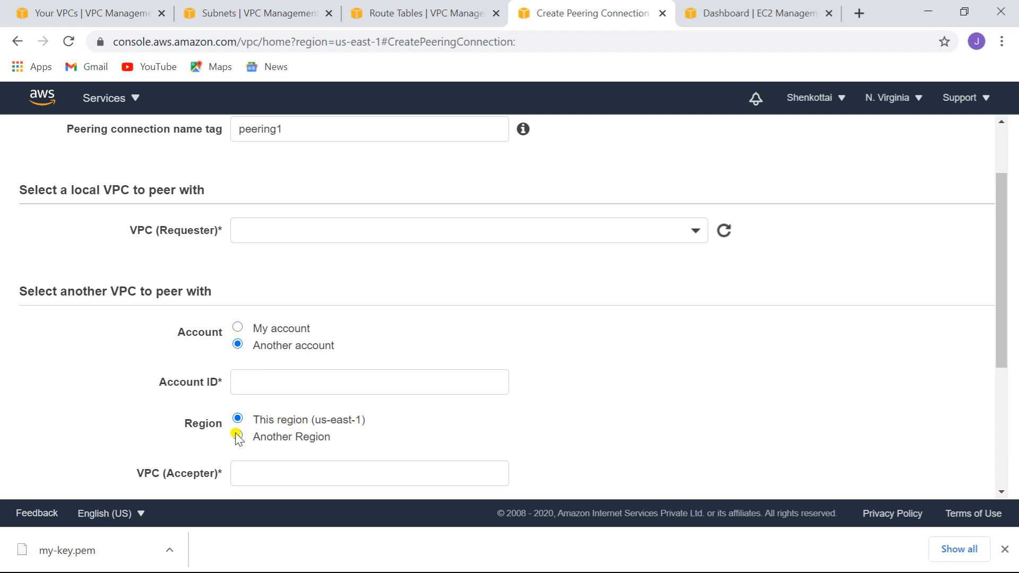
pyautogui.click(237, 328)
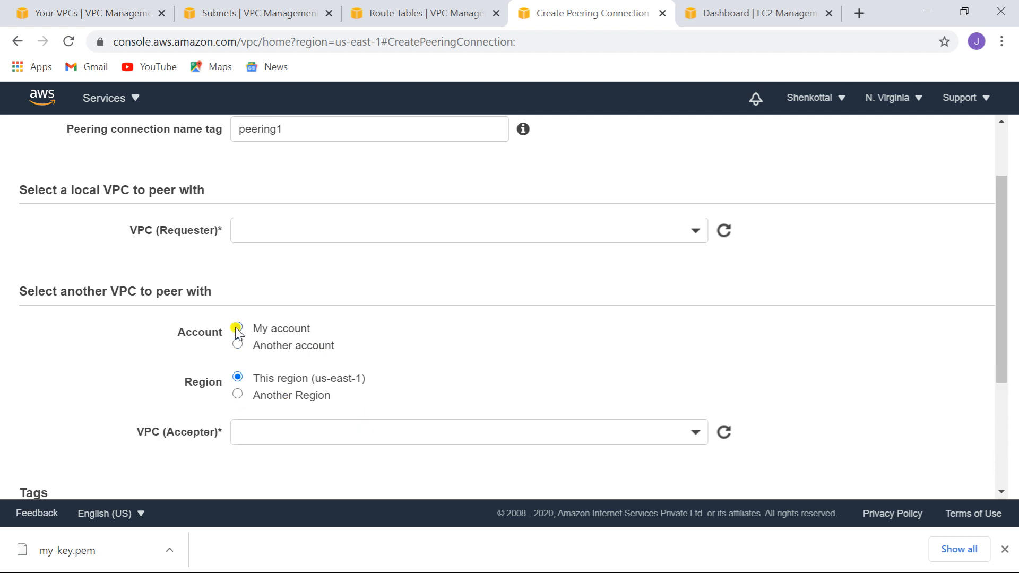
pyautogui.click(236, 393)
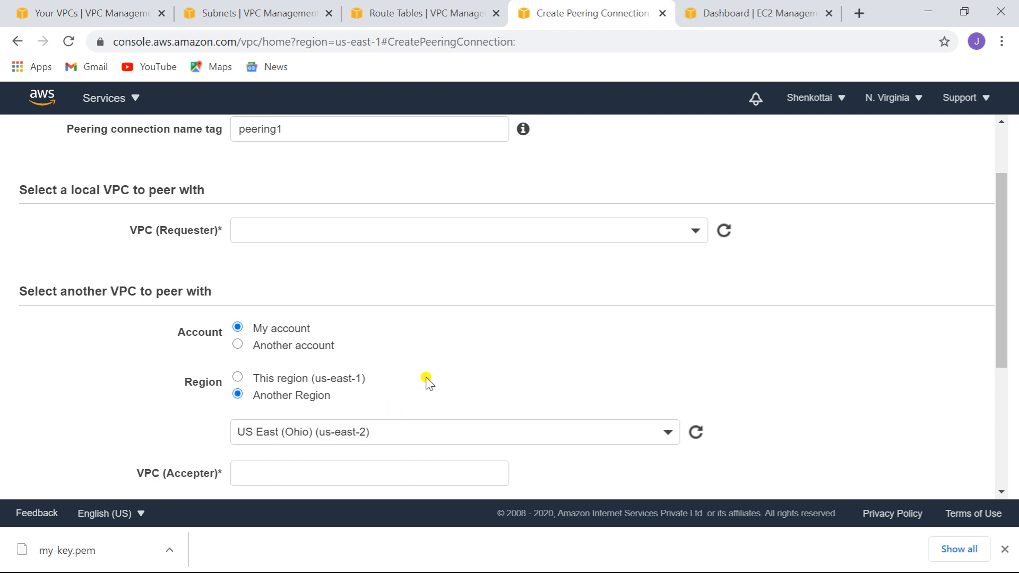
pyautogui.click(238, 377)
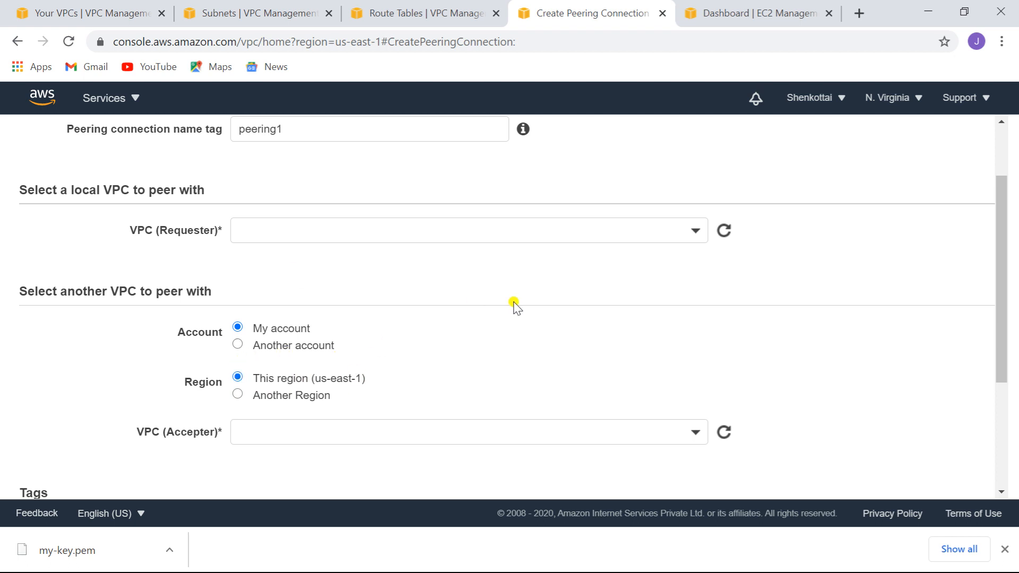
# Create the peering connection with vpc1 as the requester and vpc2 as the accepter, and close the success notice.
pyautogui.click(327, 229)
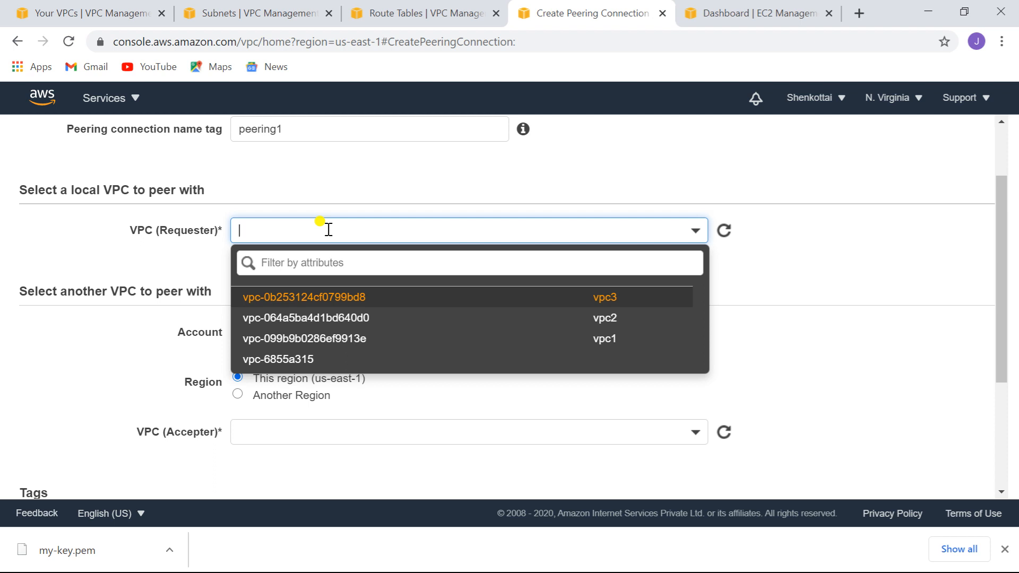
pyautogui.click(595, 340)
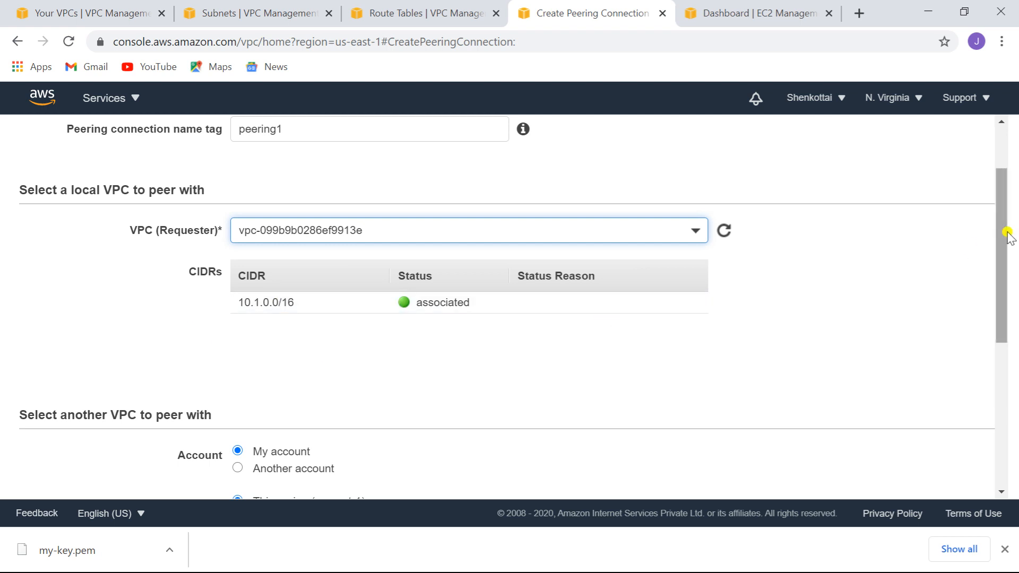
pyautogui.moveTo(1007, 233); pyautogui.dragTo(1015, 315)
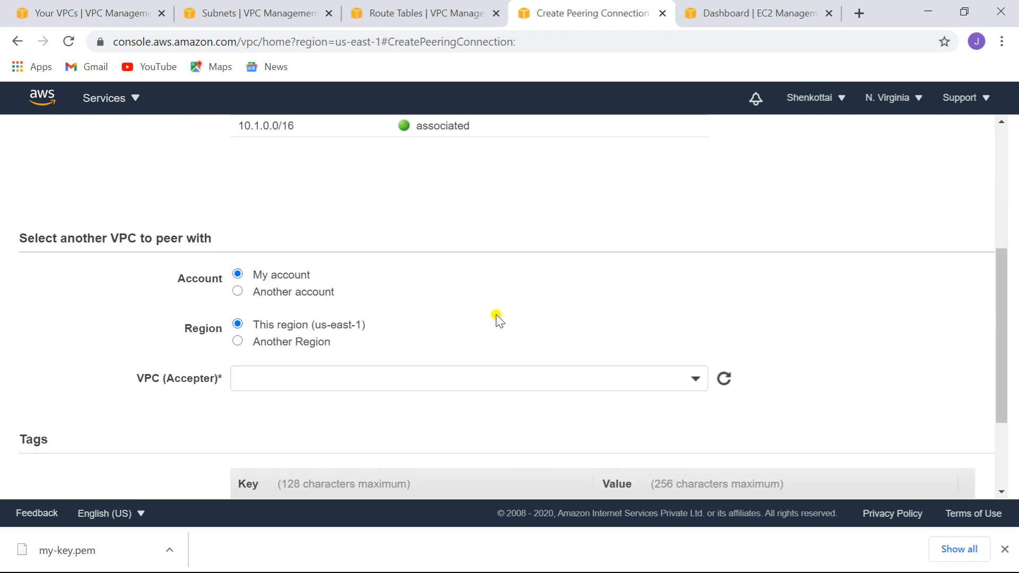
pyautogui.click(487, 376)
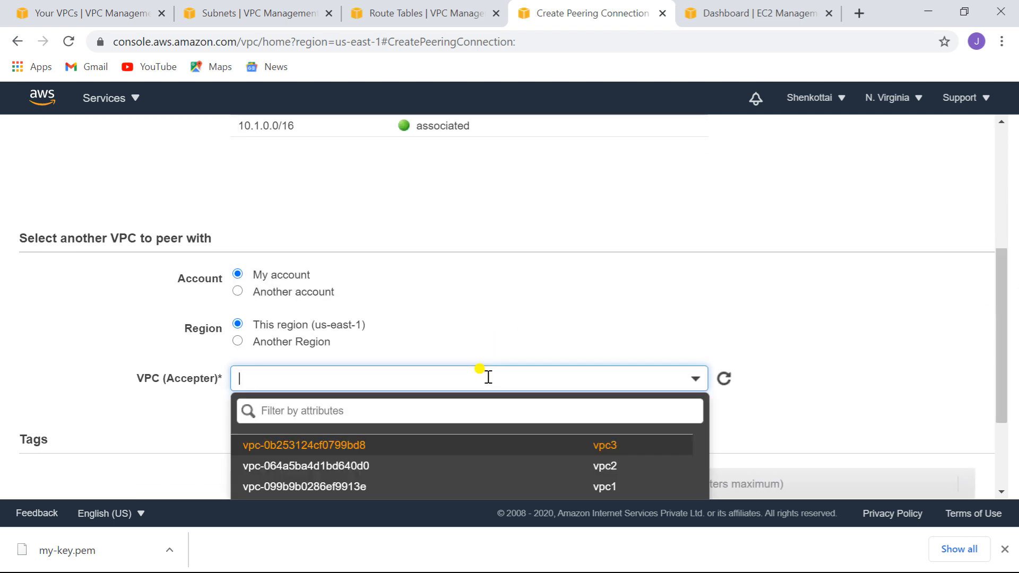
pyautogui.click(595, 467)
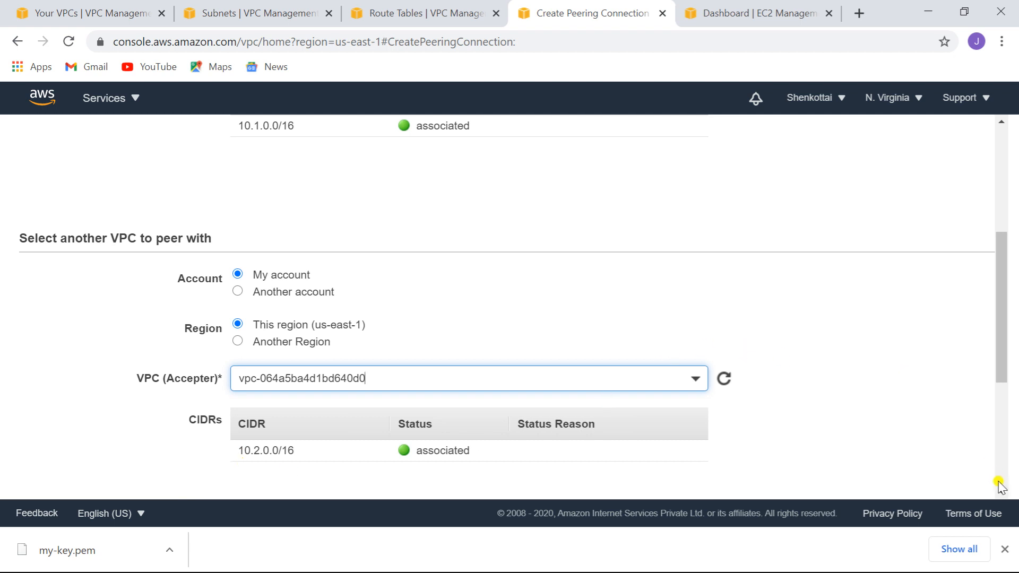
pyautogui.scroll(-5, 998, 484)
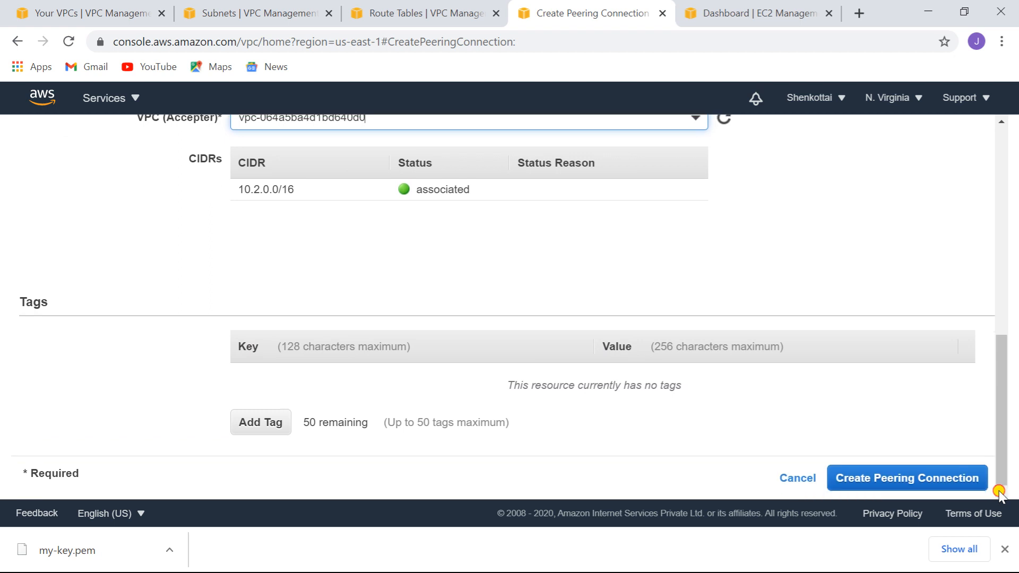
pyautogui.click(908, 480)
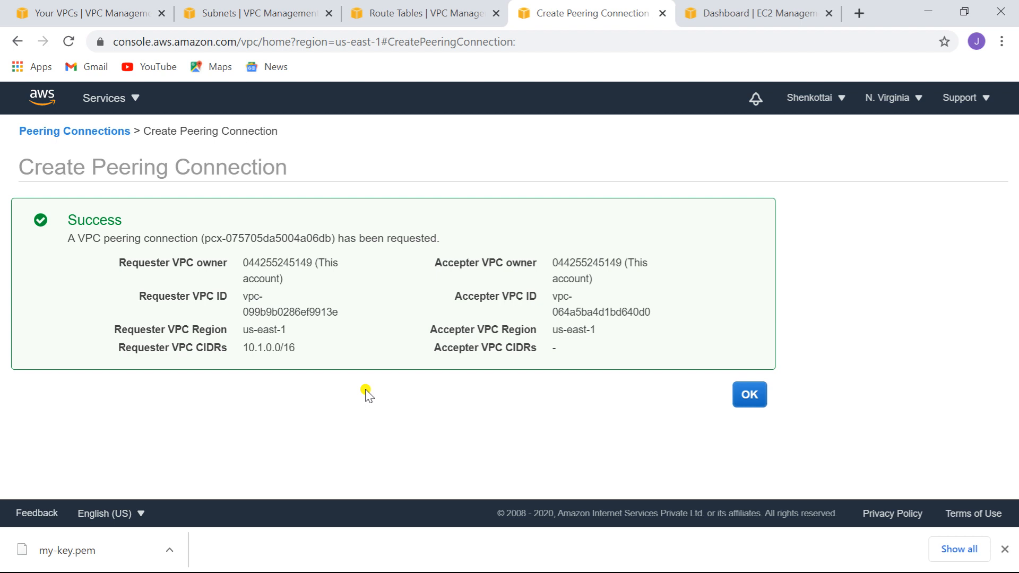
pyautogui.click(750, 395)
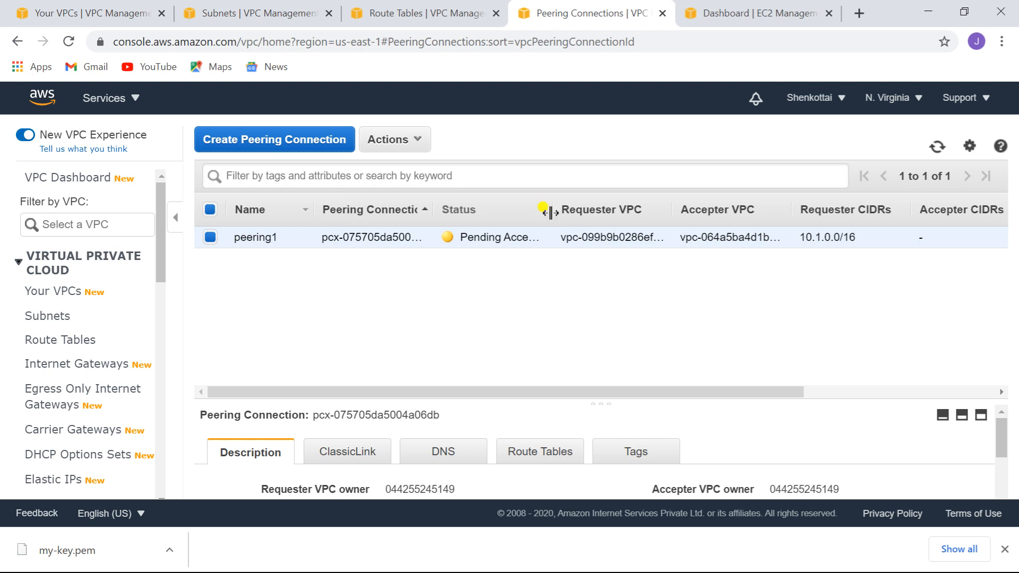
# Widen the Status column and accept the pending peering1 connection request.
pyautogui.moveTo(550, 212); pyautogui.dragTo(626, 215)
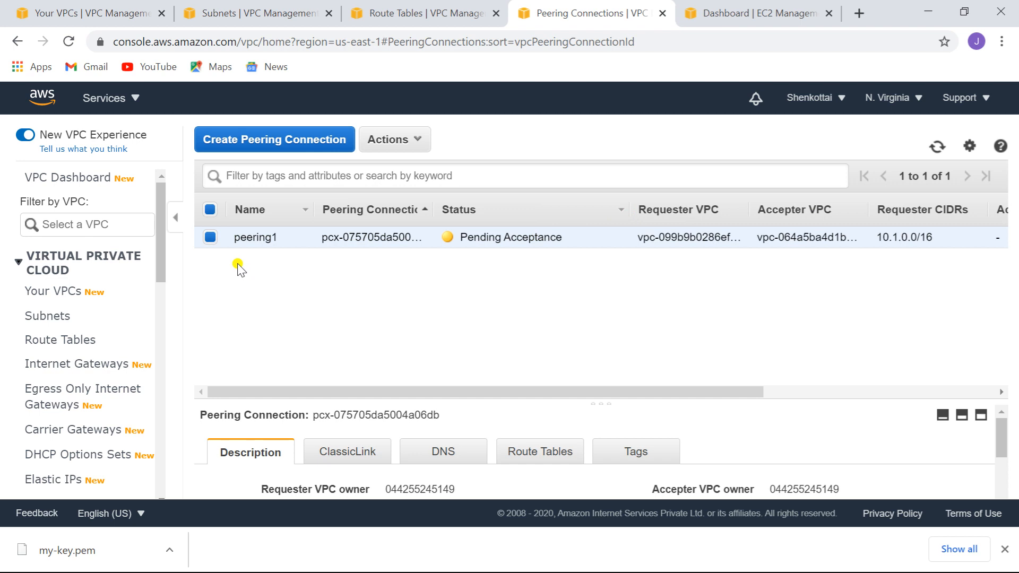
pyautogui.click(419, 143)
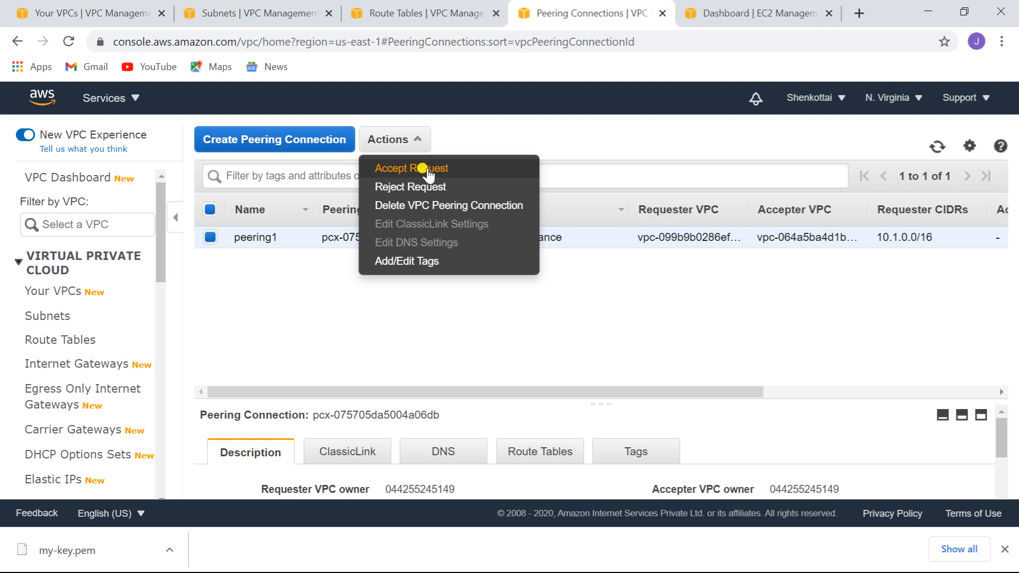
pyautogui.click(428, 168)
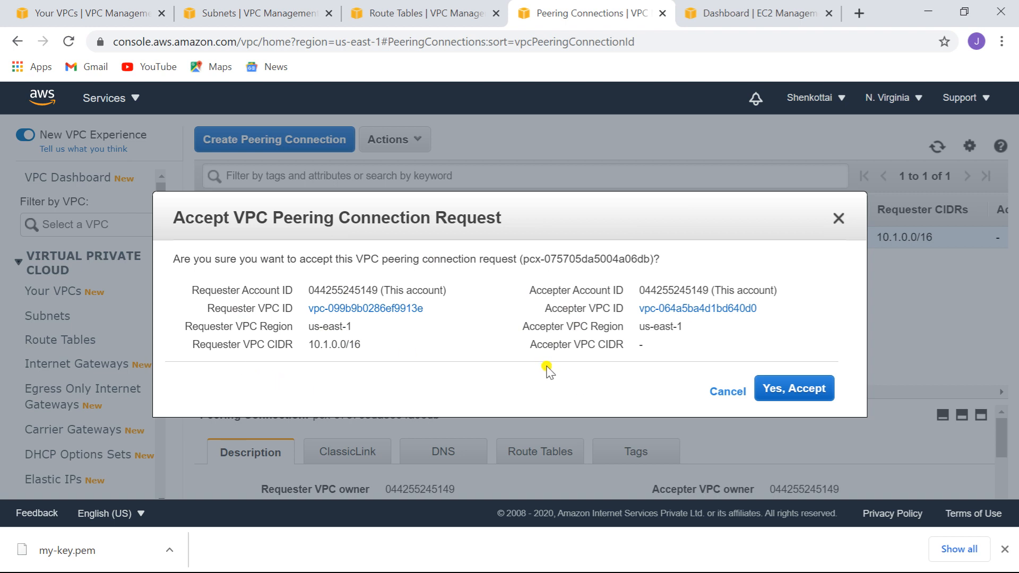
pyautogui.click(801, 390)
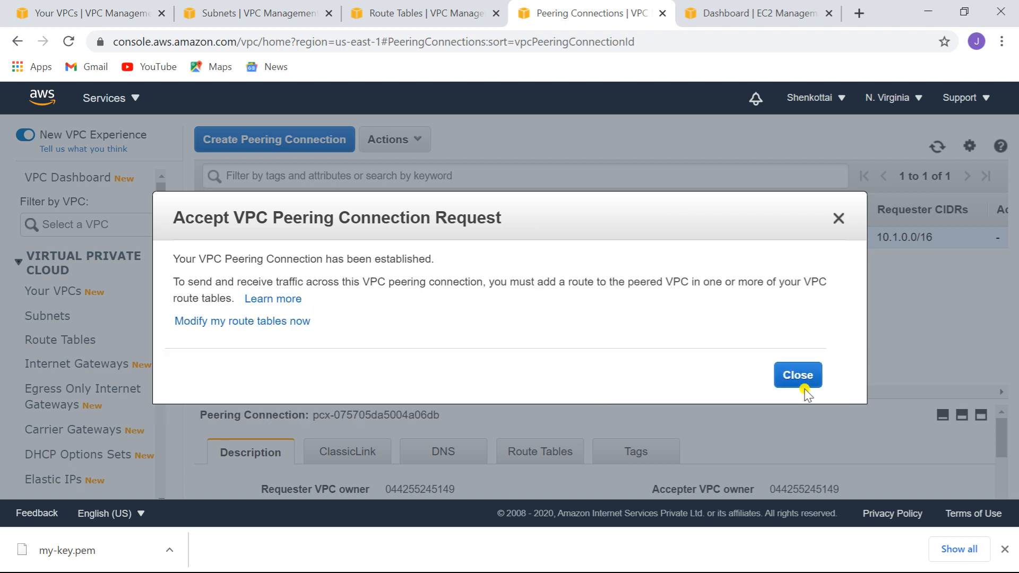
pyautogui.click(794, 373)
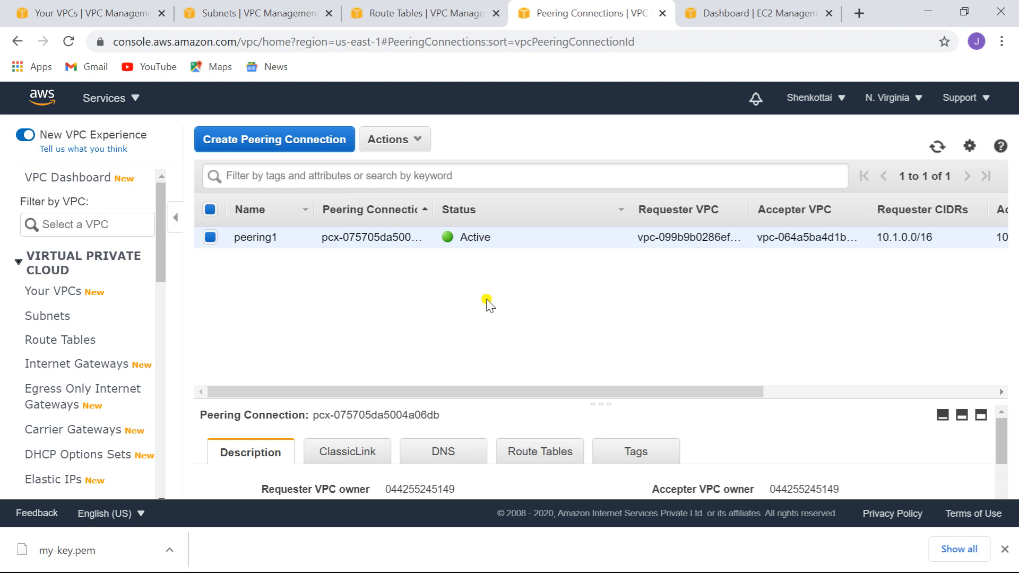
# Switch to the ip-10-2-1-71 terminal session, stop the running ping and ping 10.1.1.125 again.
pyautogui.hotkey('alt', 'Tab')
pyautogui.hotkey('alt', 'Tab')
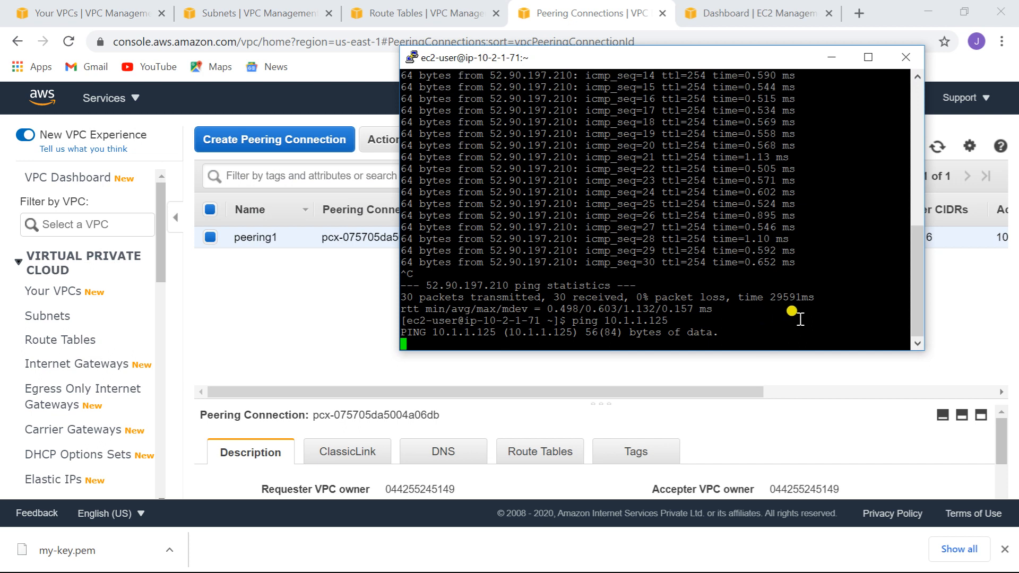
pyautogui.press('Return')
pyautogui.press('Return')
pyautogui.press('Return')
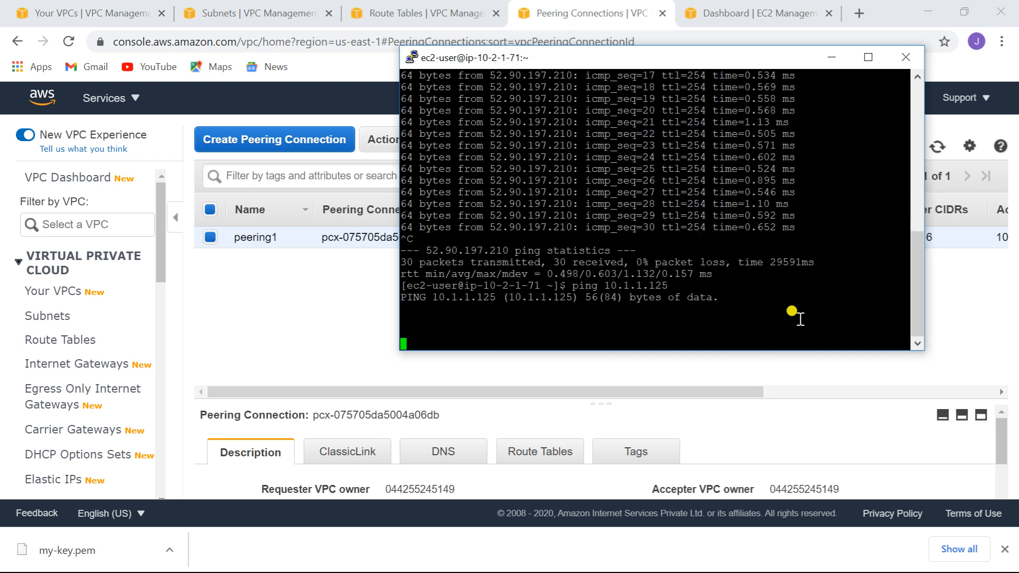
pyautogui.hotkey('ctrl', 'c')
pyautogui.press('Up')
pyautogui.press('Return')
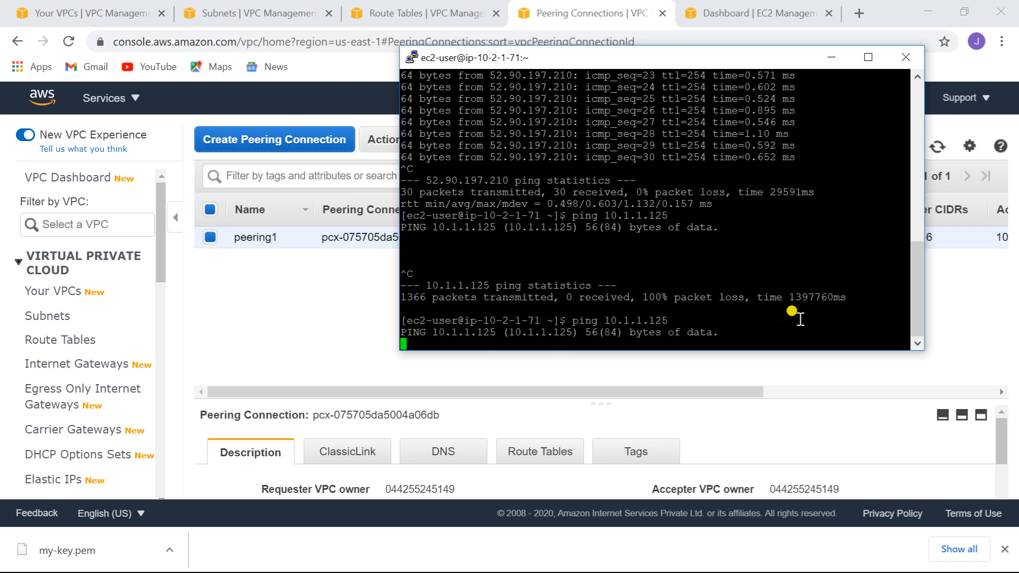
pyautogui.hotkey('alt', 'Tab')
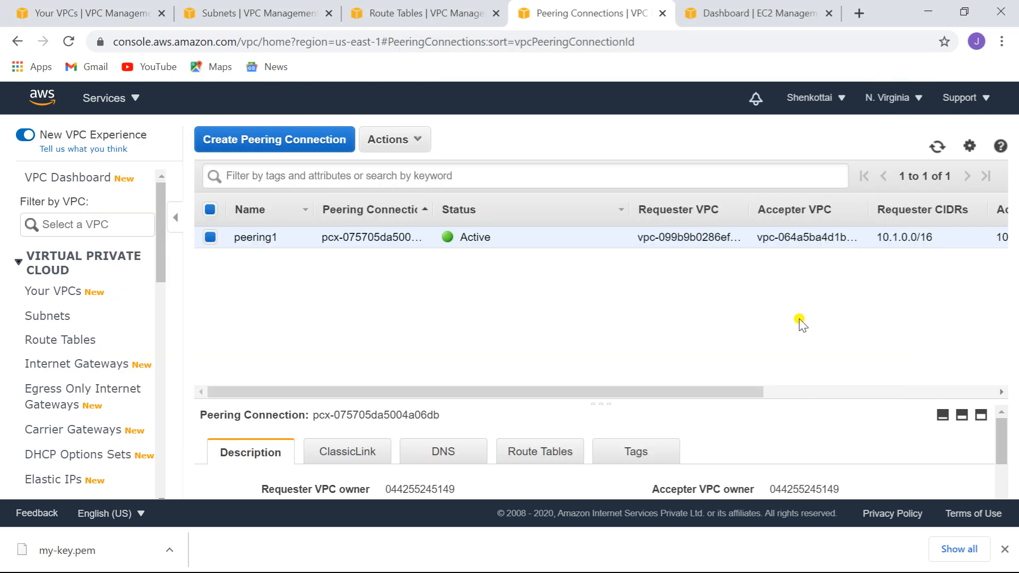
pyautogui.hotkey('alt', 'Tab')
pyautogui.hotkey('alt', 'Tab')
pyautogui.hotkey('alt', 'Tab')
pyautogui.hotkey('alt', 'Tab')
pyautogui.hotkey('alt', 'Tab')
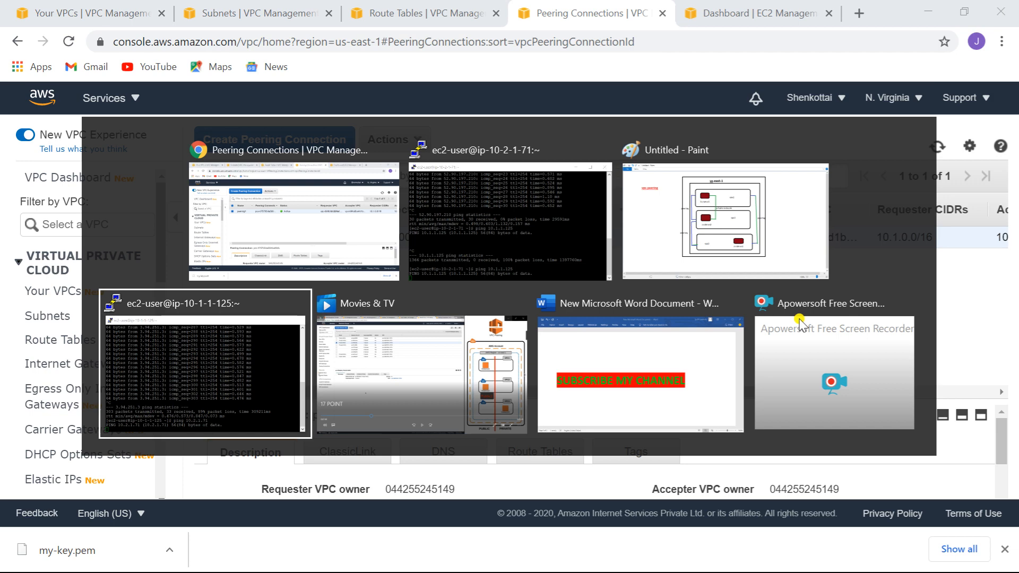
pyautogui.hotkey('alt', 'Tab')
pyautogui.hotkey('alt', 'Tab')
pyautogui.hotkey('alt', 'Tab')
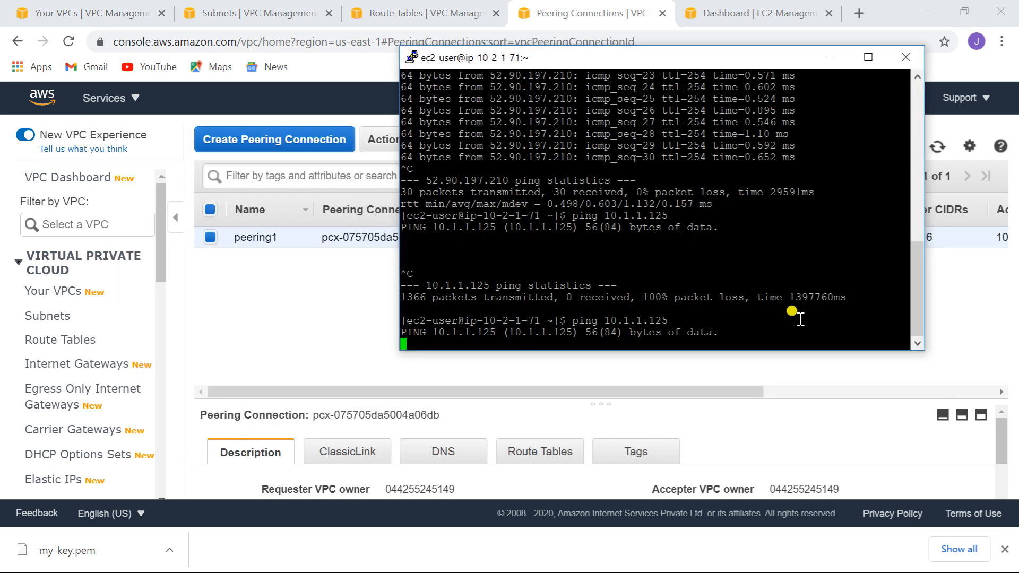
# Switch to the ip-10-1-1-125 terminal session, stop the running ping and ping 10.2.1.71 again.
pyautogui.hotkey('alt', 'Tab')
pyautogui.hotkey('alt', 'Tab')
pyautogui.hotkey('alt', 'Tab')
pyautogui.hotkey('alt', 'Tab')
pyautogui.hotkey('alt', 'Tab')
pyautogui.hotkey('alt', 'Tab')
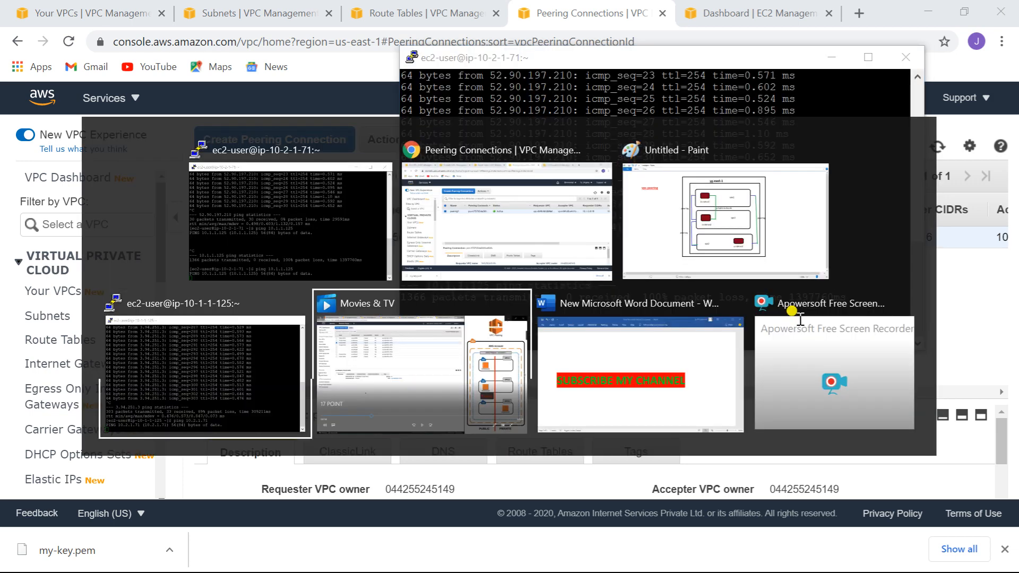
pyautogui.hotkey('alt', 'Tab')
pyautogui.hotkey('alt', 'Tab')
pyautogui.hotkey('alt', 'Tab')
pyautogui.hotkey('alt', 'Tab')
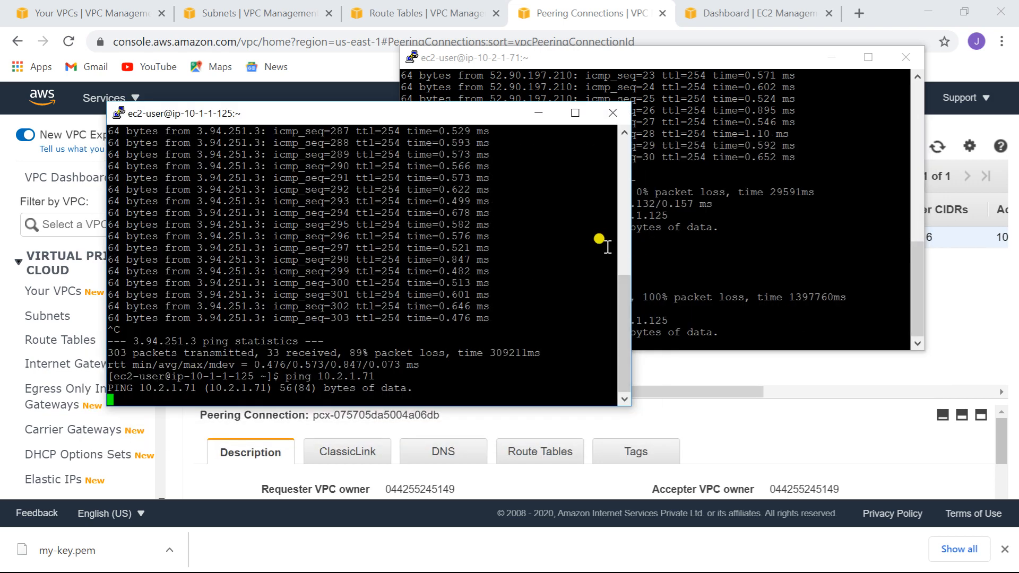
pyautogui.hotkey('ctrl', 'c')
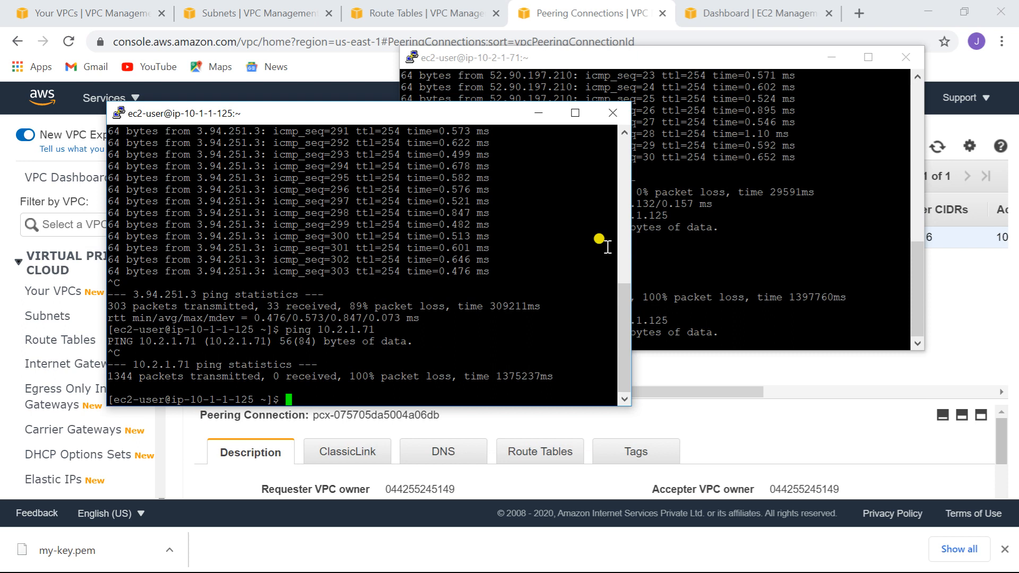
pyautogui.press('Up')
pyautogui.press('Return')
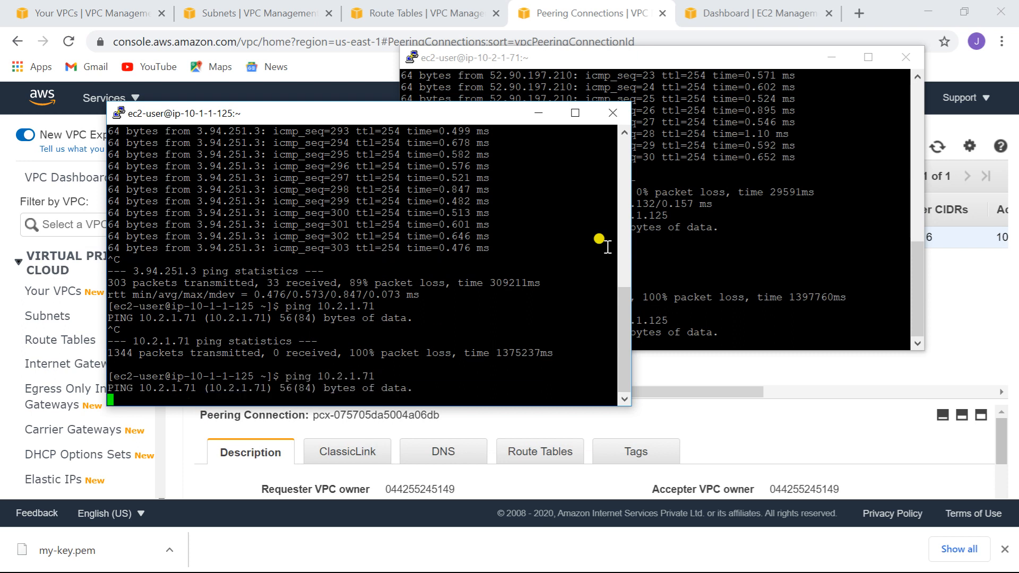
# Switch back to the AWS console in Chrome and display the routes of the public1-RT route table in an enlarged details pane.
pyautogui.hotkey('alt', 'Tab')
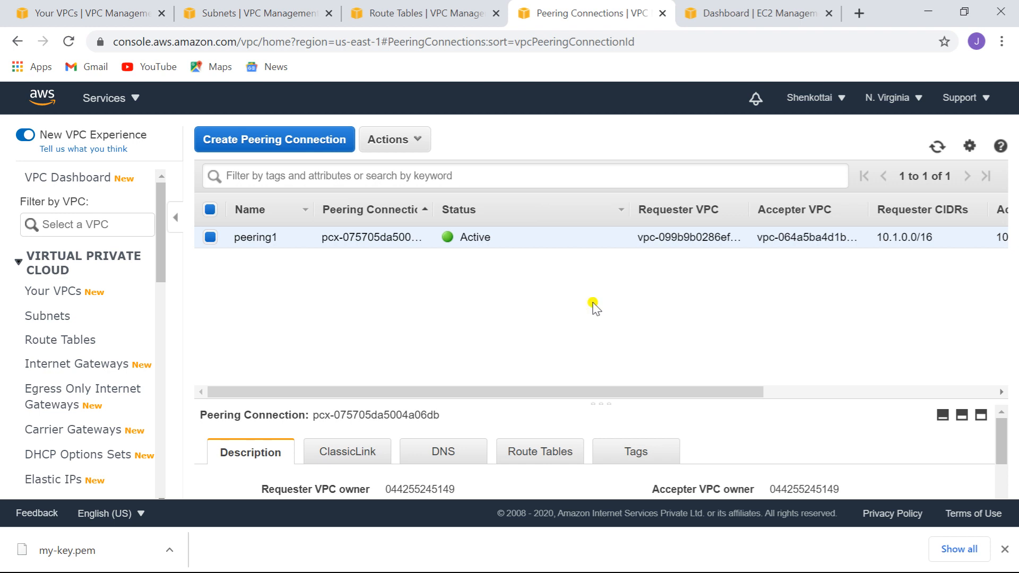
pyautogui.click(418, 18)
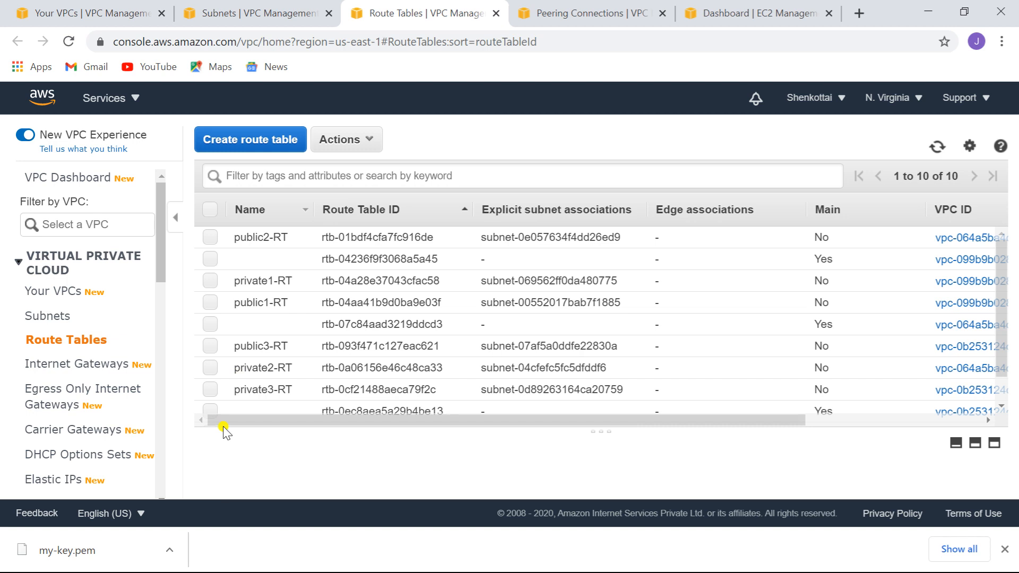
pyautogui.click(211, 303)
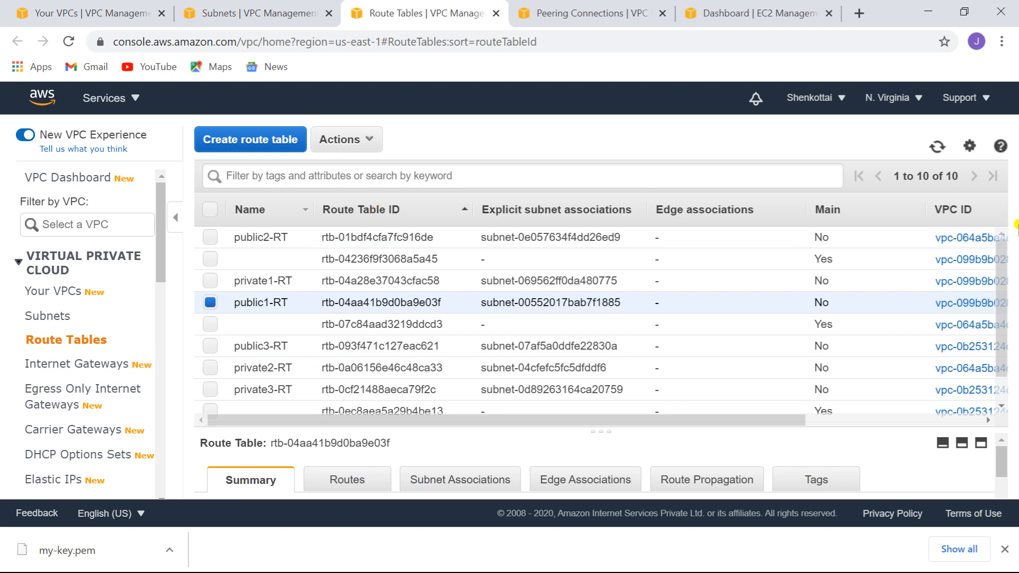
pyautogui.moveTo(1005, 459)
pyautogui.mouseDown()
pyautogui.moveTo(1005, 488)
pyautogui.moveTo(1004, 467)
pyautogui.mouseUp()
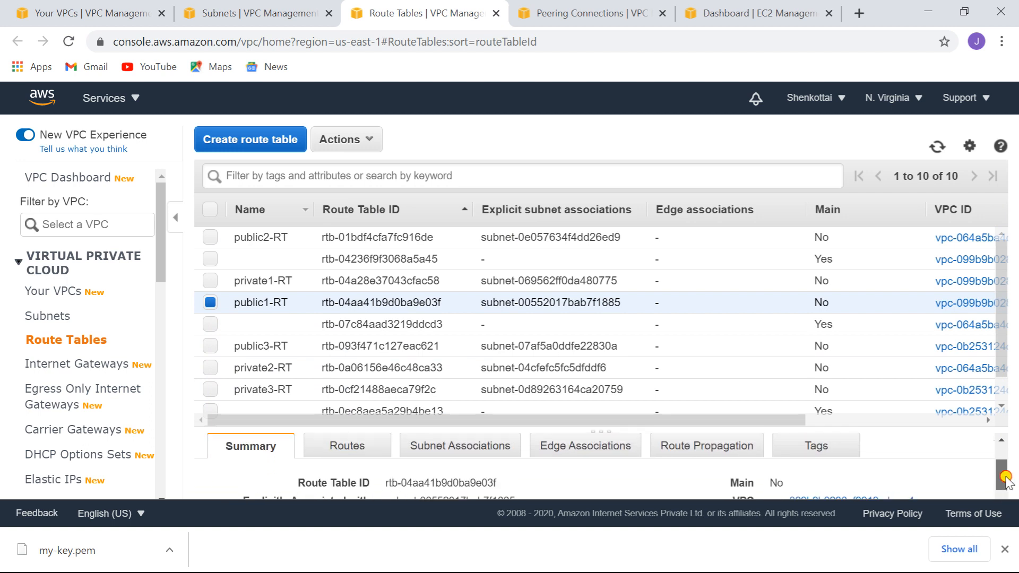
pyautogui.moveTo(601, 424); pyautogui.dragTo(602, 322)
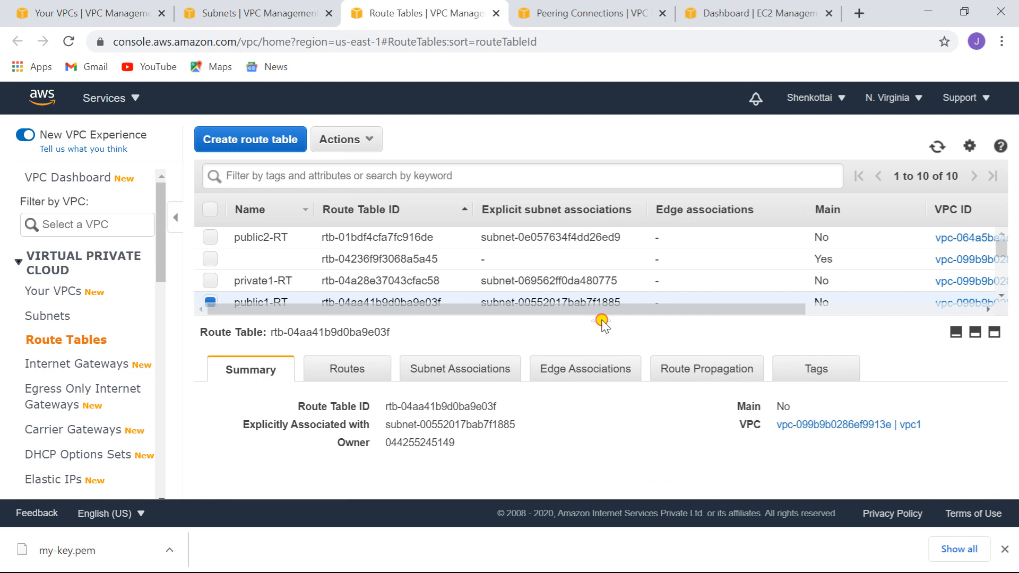
pyautogui.click(347, 372)
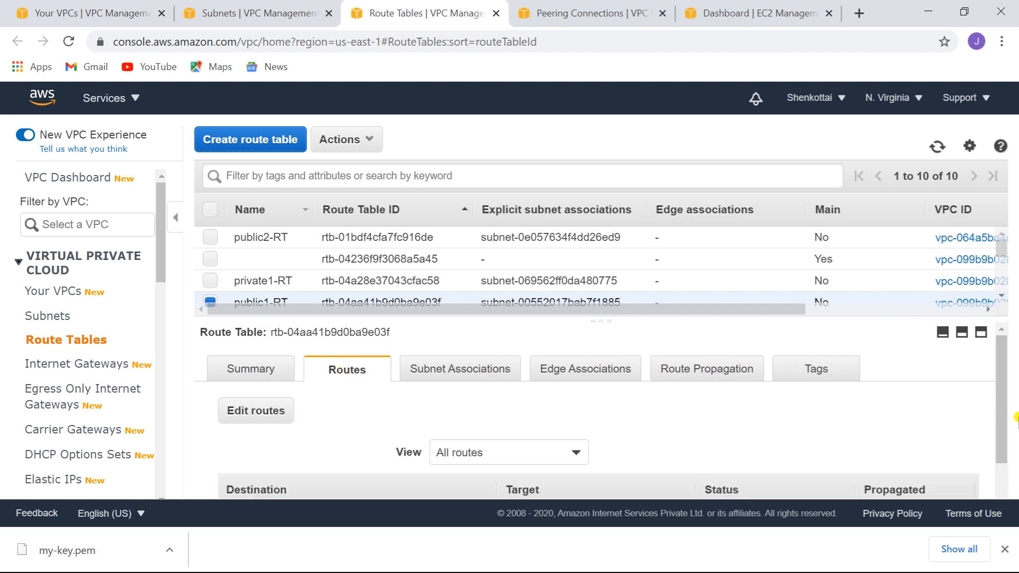
pyautogui.moveTo(995, 382); pyautogui.dragTo(1011, 449)
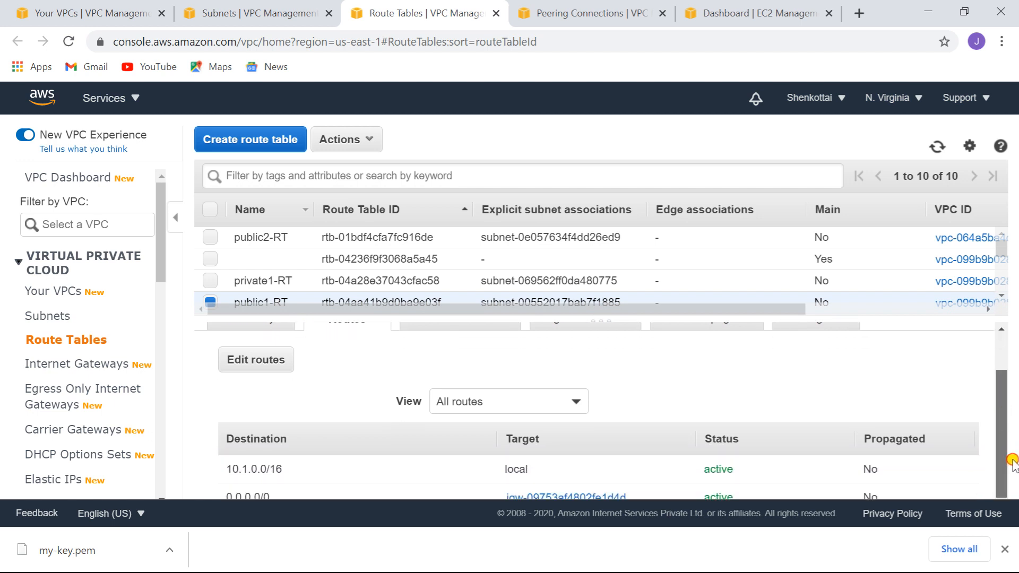
# Add a blank route to the public1-RT route table and check vpc1's IPv4 CIDR in the VPC list.
pyautogui.click(253, 359)
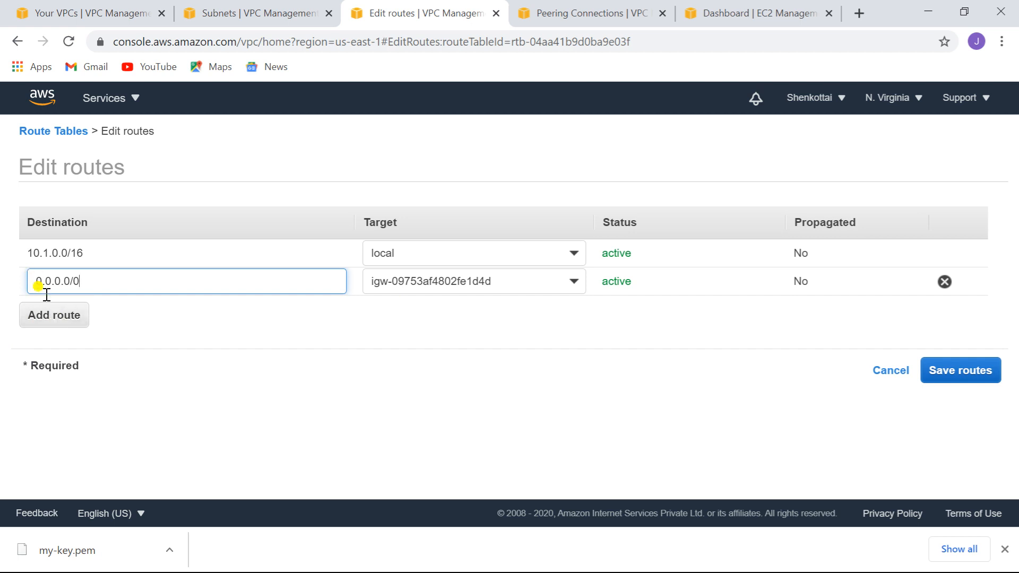
pyautogui.click(54, 318)
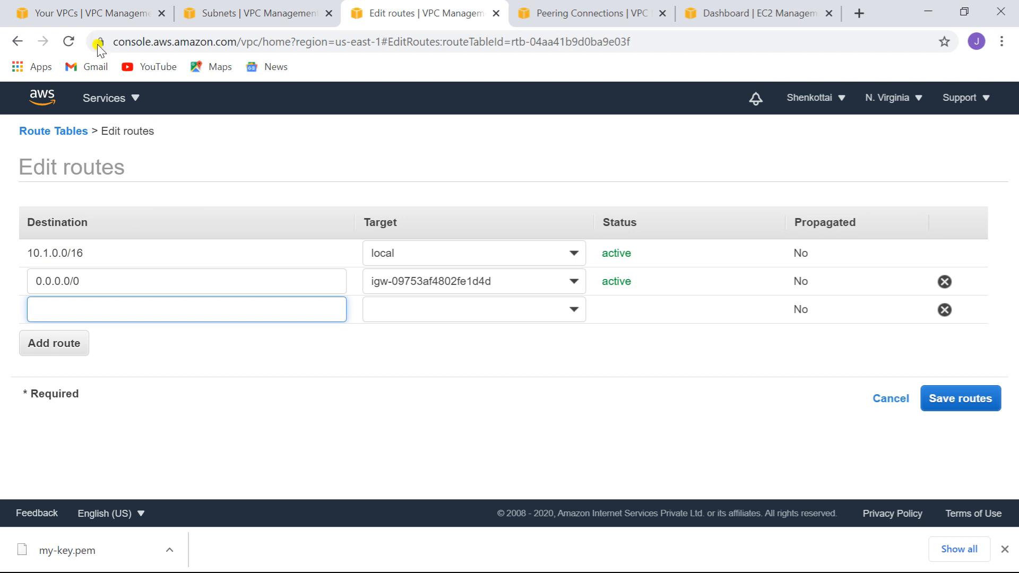
pyautogui.click(81, 11)
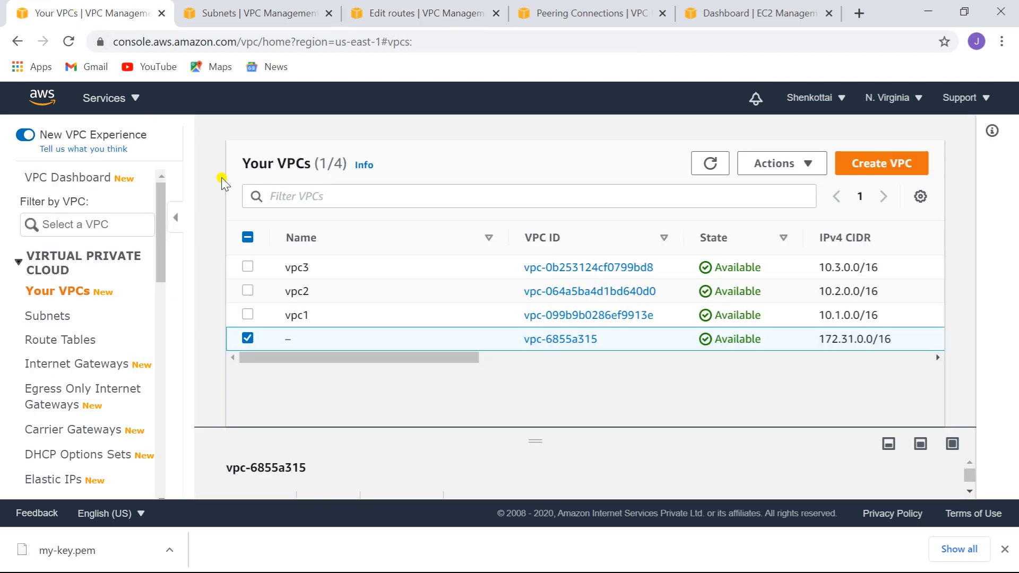
pyautogui.click(247, 314)
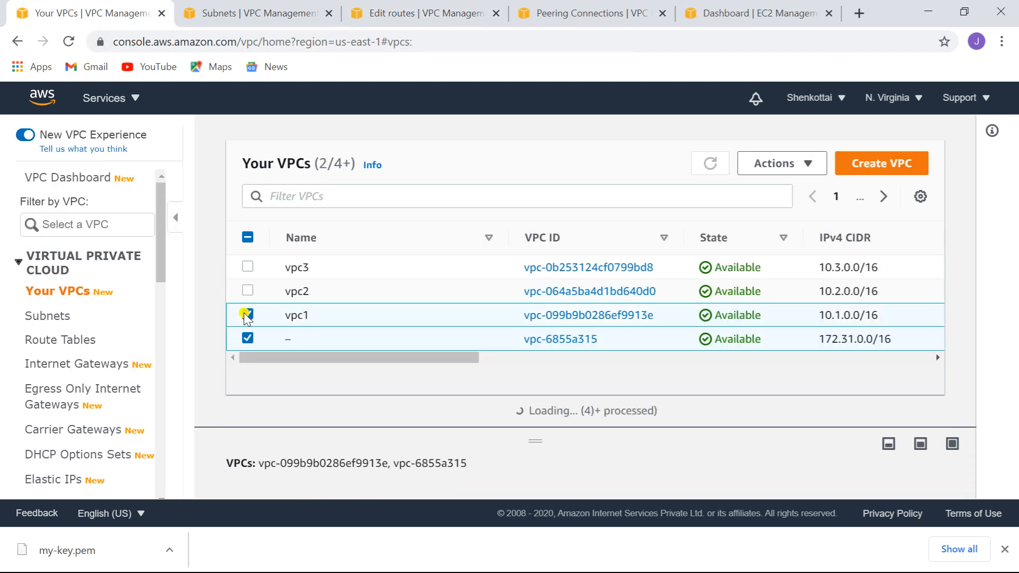
pyautogui.click(247, 338)
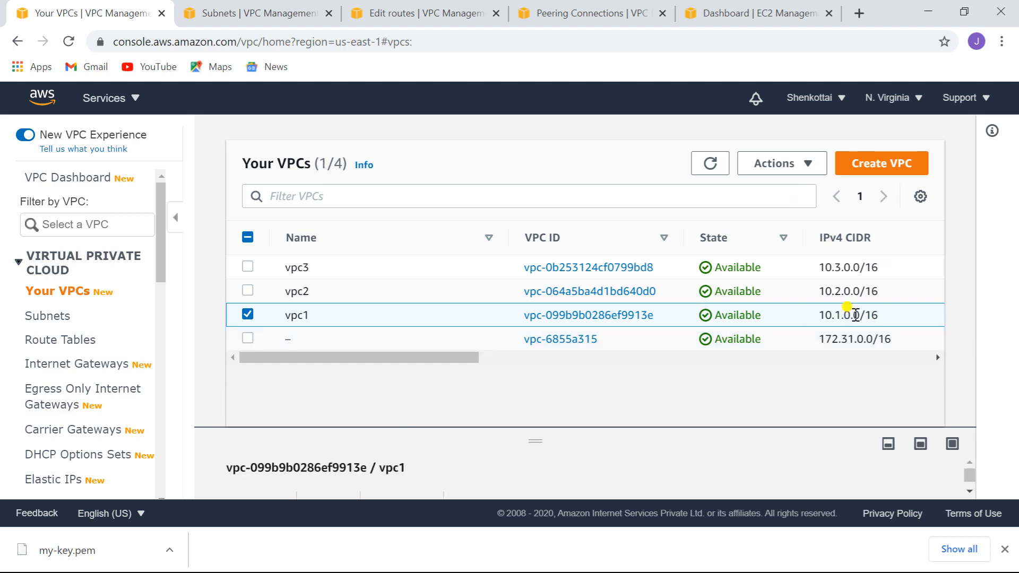
pyautogui.click(417, 16)
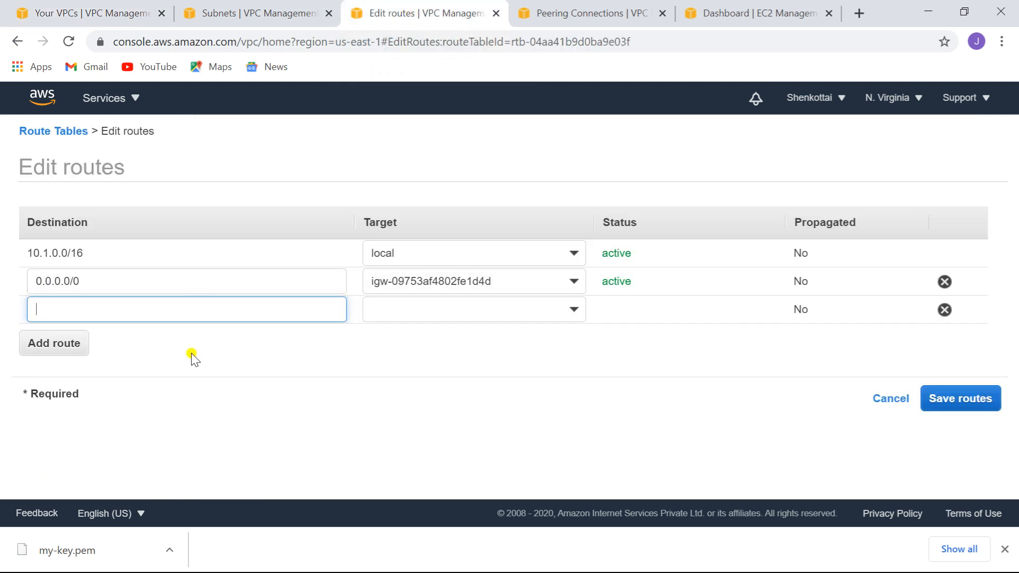
# Copy vpc2's IPv4 CIDR 10.2.0.0/16 from the VPC list into the destination of public1-RT's new route.
pyautogui.click(81, 15)
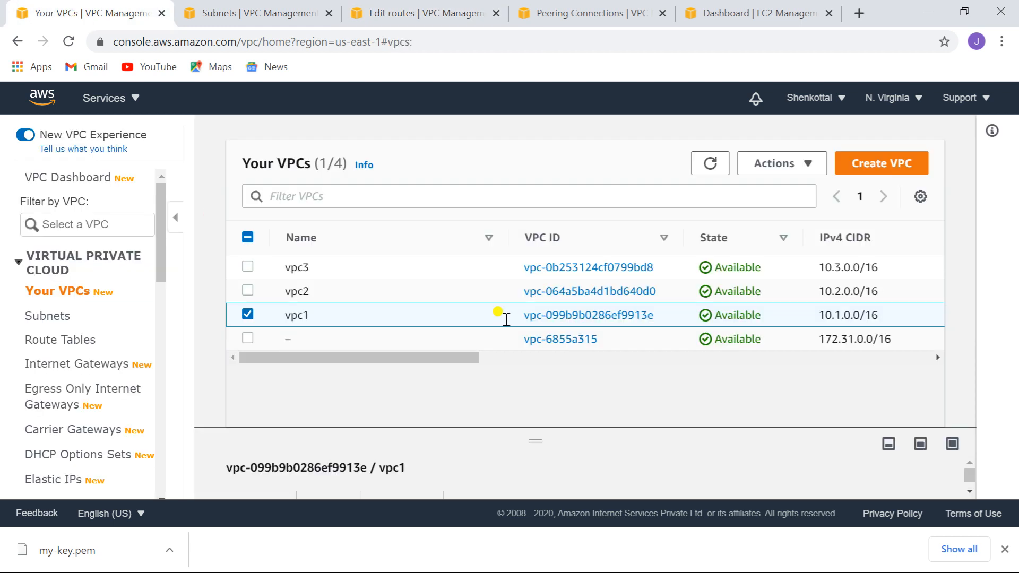
pyautogui.click(247, 291)
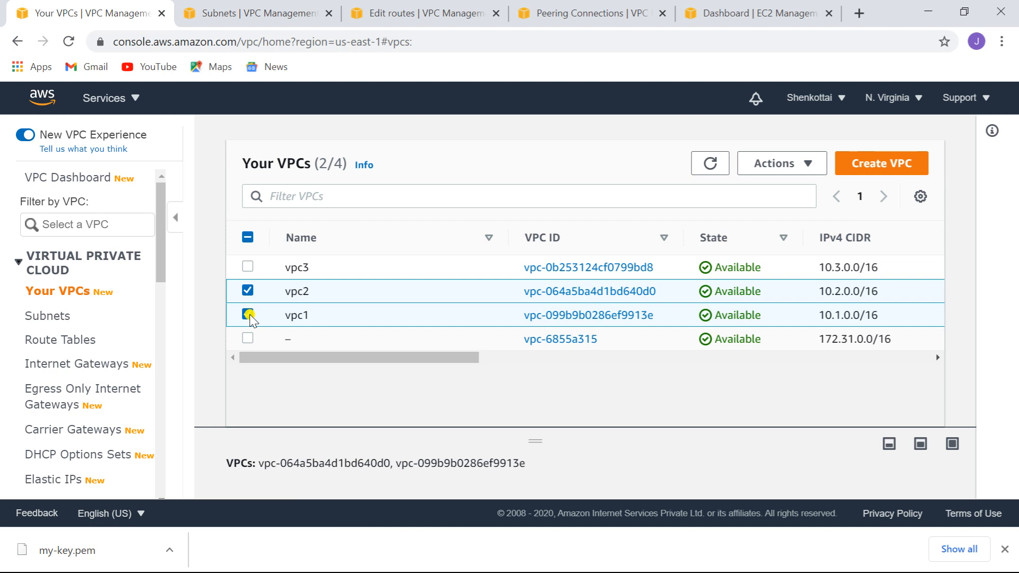
pyautogui.click(248, 315)
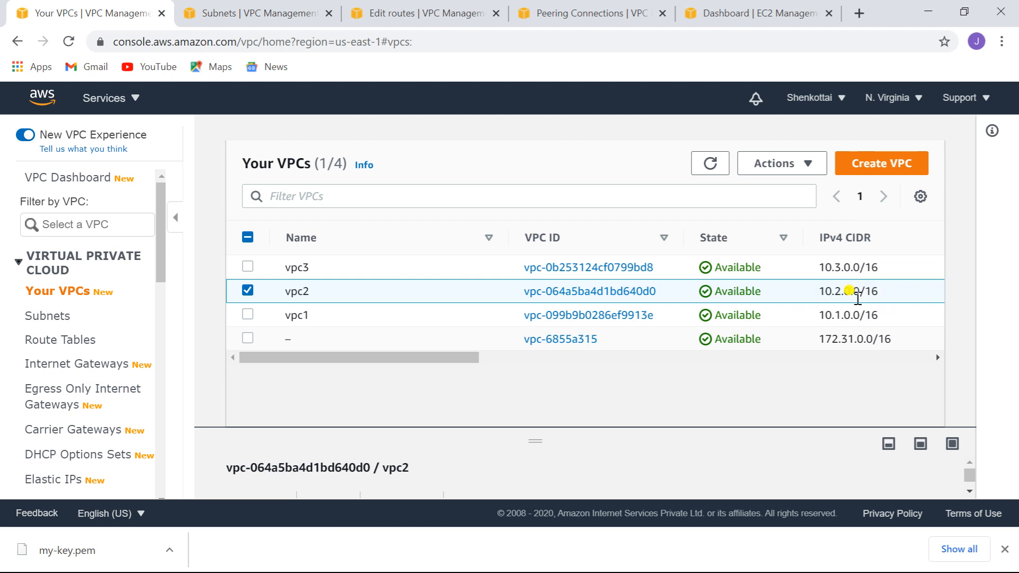
pyautogui.moveTo(816, 290); pyautogui.dragTo(908, 289)
pyautogui.hotkey('ctrl', 'c')
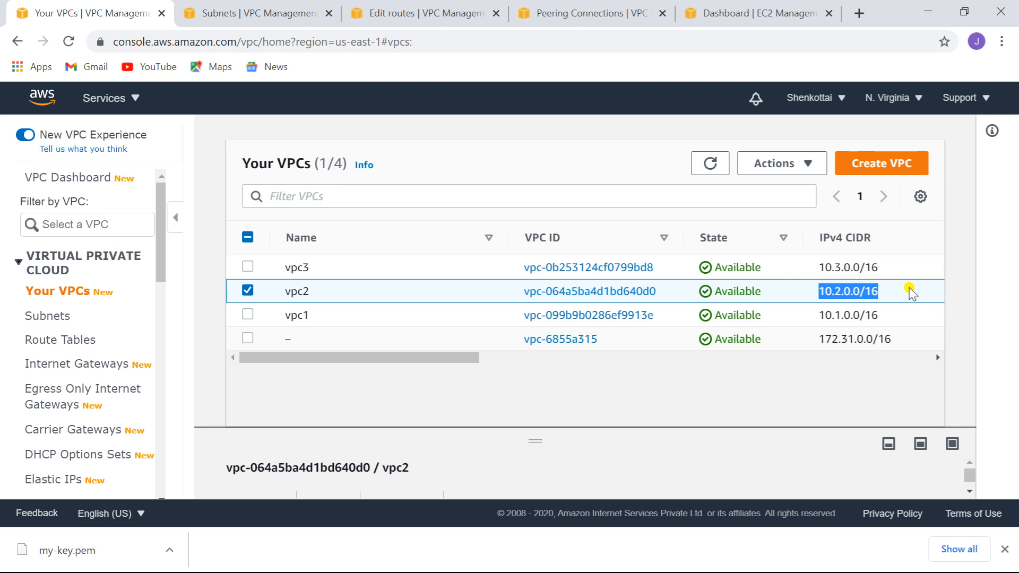
pyautogui.click(426, 13)
pyautogui.click(189, 307)
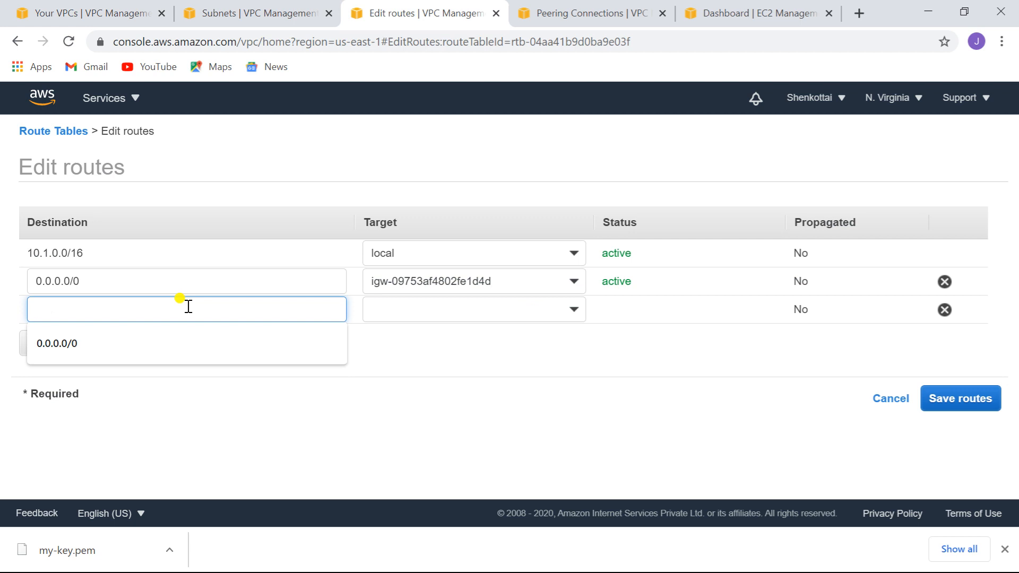
pyautogui.hotkey('ctrl', 'v')
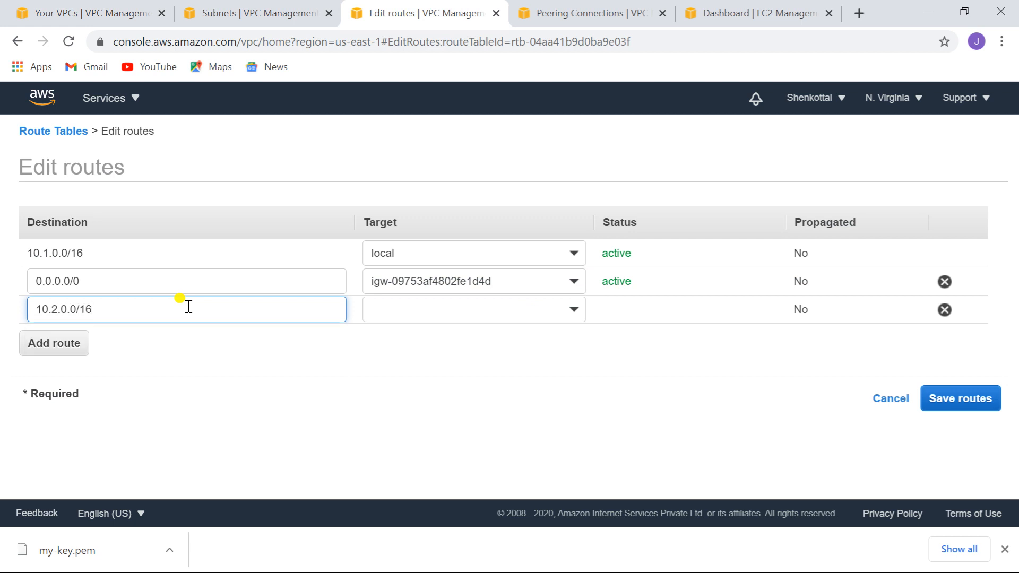
# Target public1-RT's 10.2.0.0/16 route at the peering connection peering1 and save the routes.
pyautogui.click(574, 311)
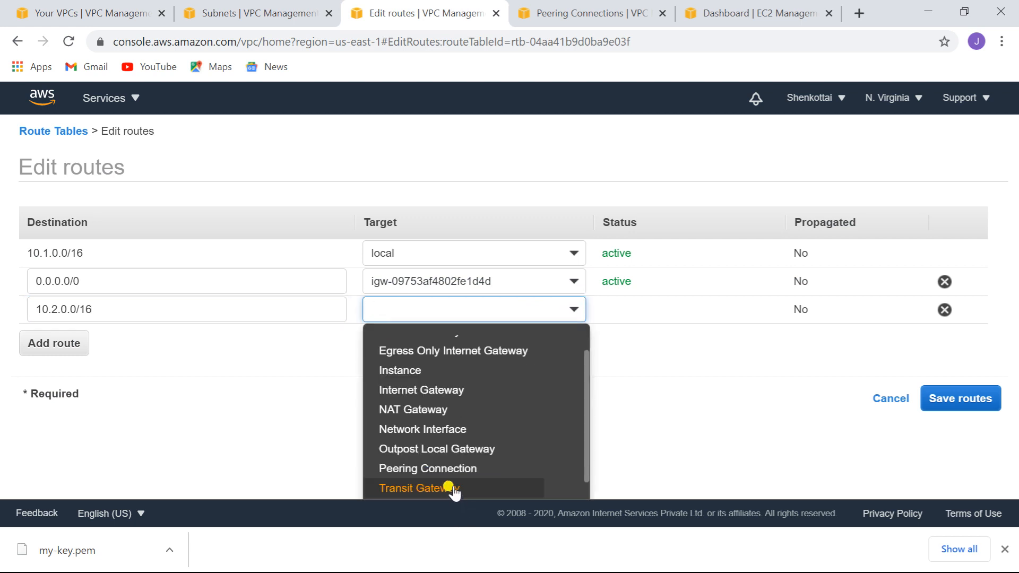
pyautogui.click(455, 469)
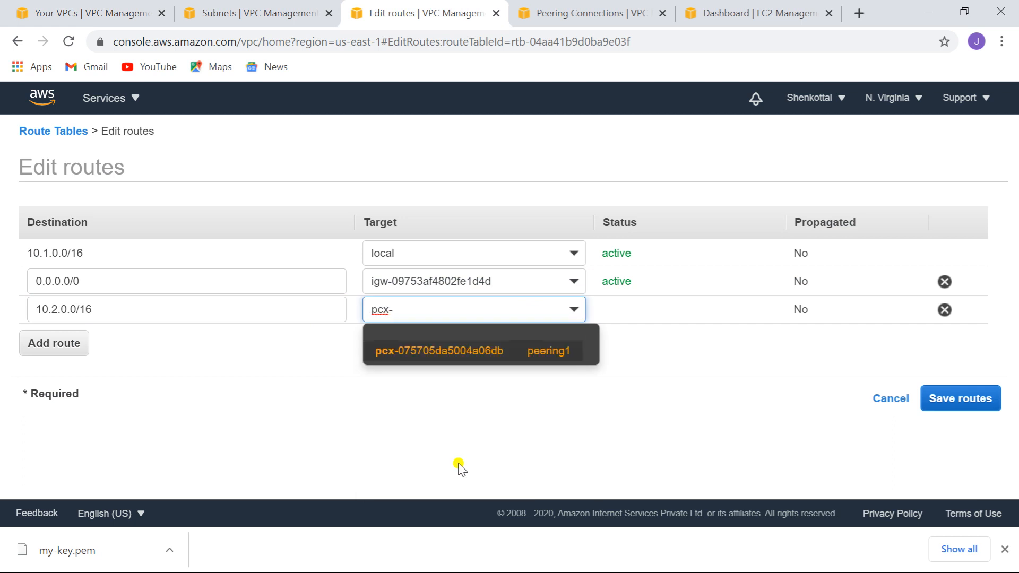
pyautogui.click(473, 353)
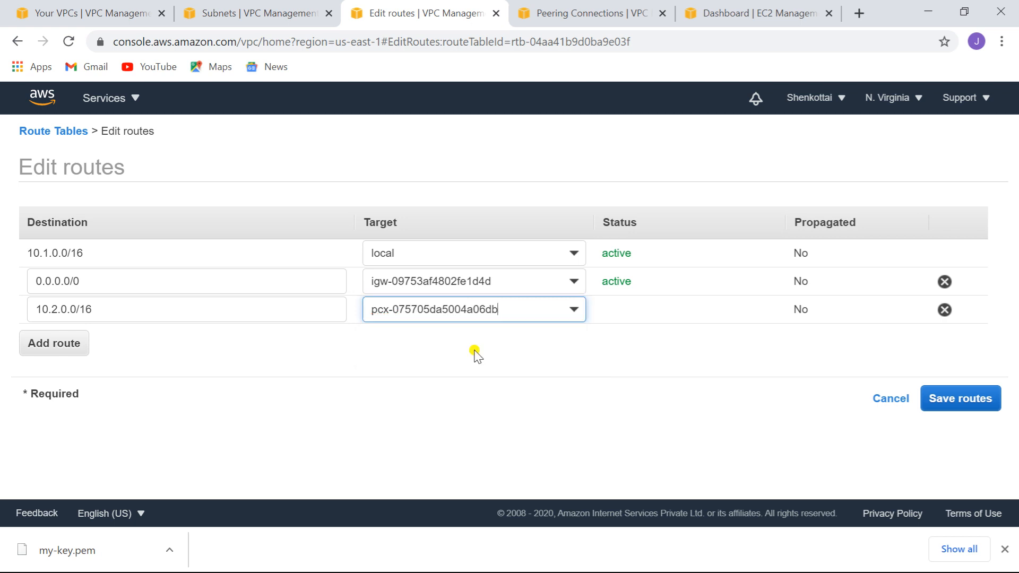
pyautogui.click(940, 397)
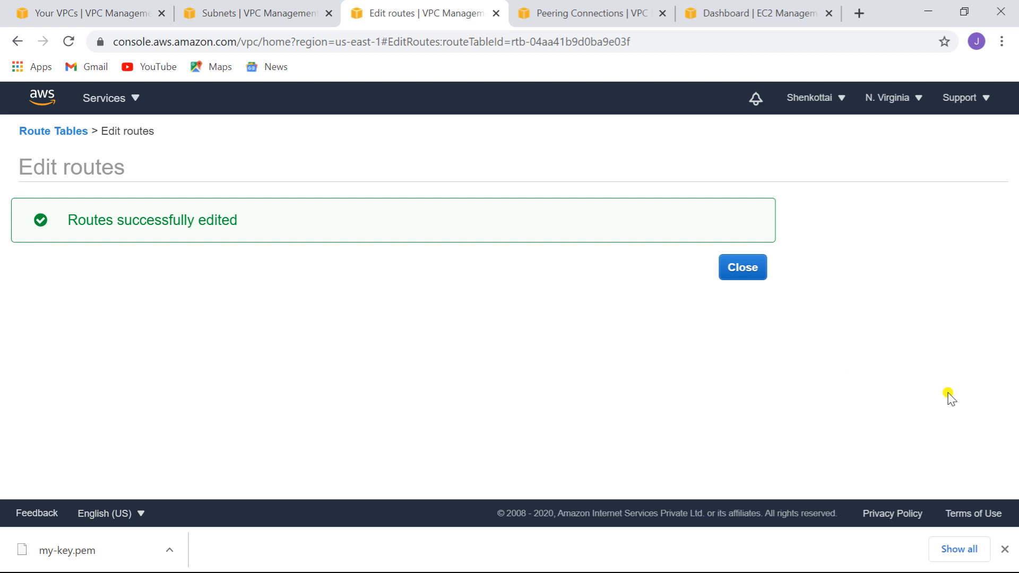
pyautogui.click(737, 269)
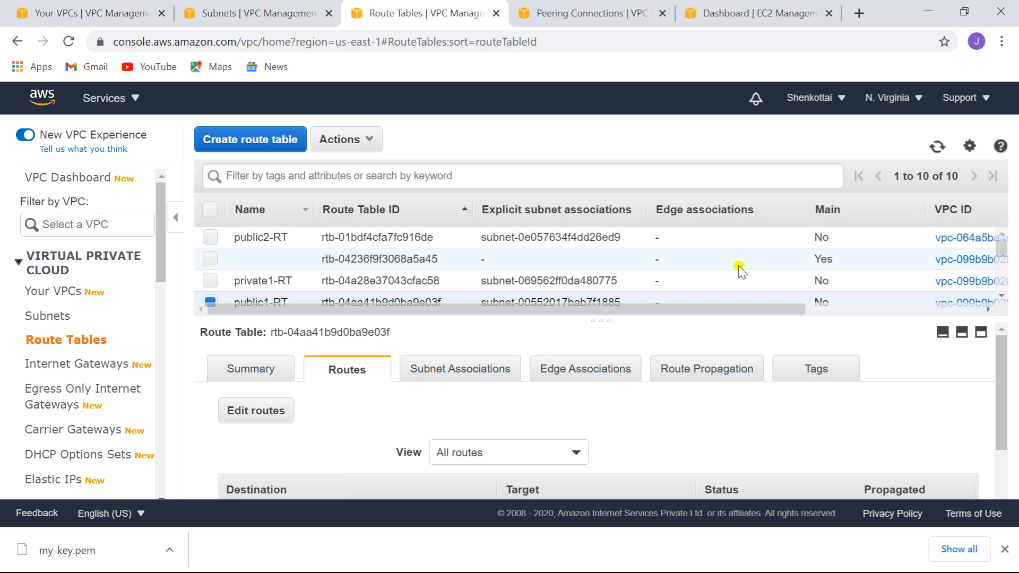
# Select only the private1-RT route table and add a route with destination 10.2.0.0/16 to it.
pyautogui.click(210, 281)
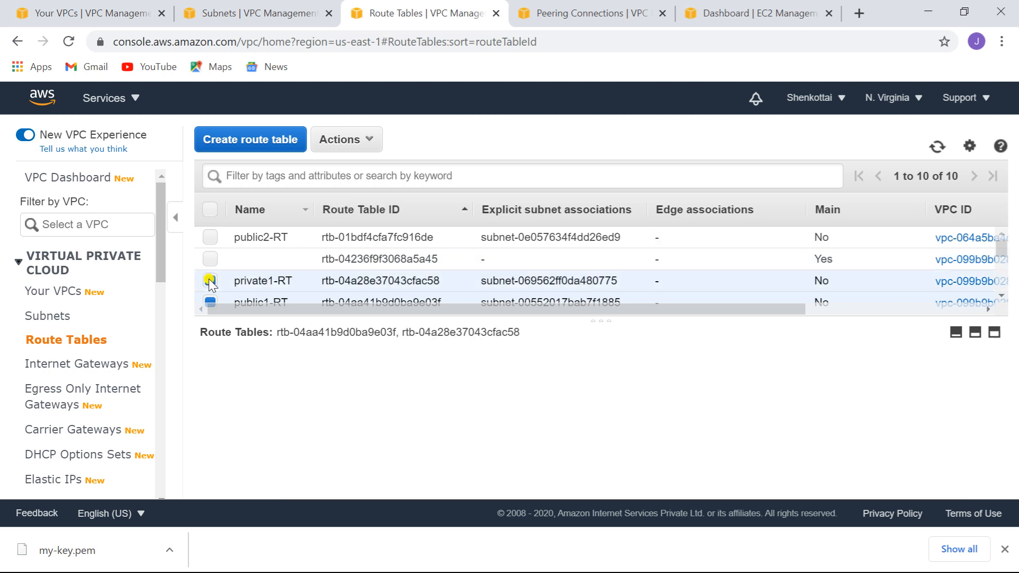
pyautogui.click(210, 300)
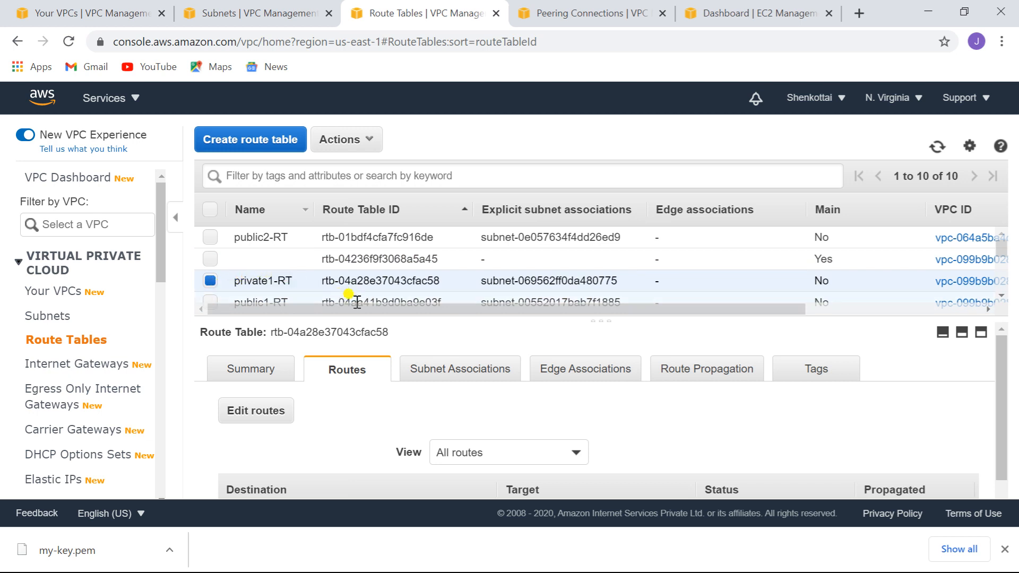
pyautogui.click(254, 412)
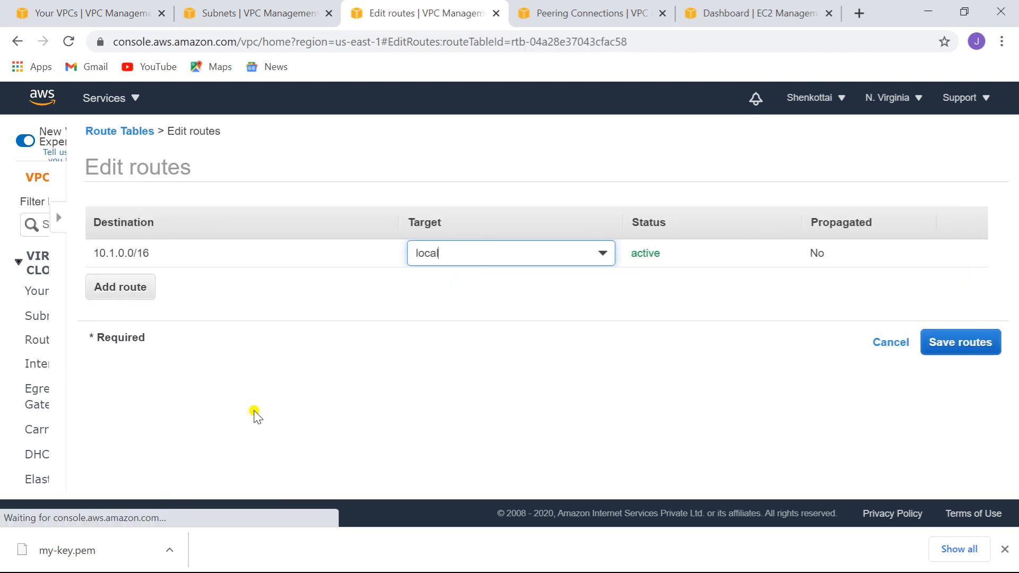
pyautogui.click(47, 286)
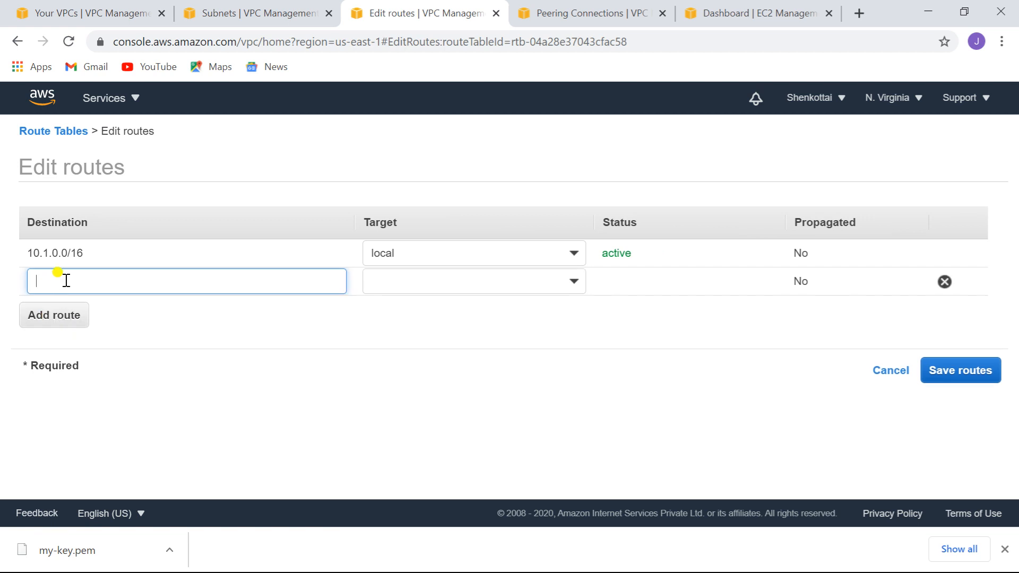
pyautogui.write('10.2.0.0/16')
# Target private1-RT's 10.2.0.0/16 route at the peering connection peering1 and save the routes.
pyautogui.click(575, 280)
pyautogui.scroll(-2, 454, 469)
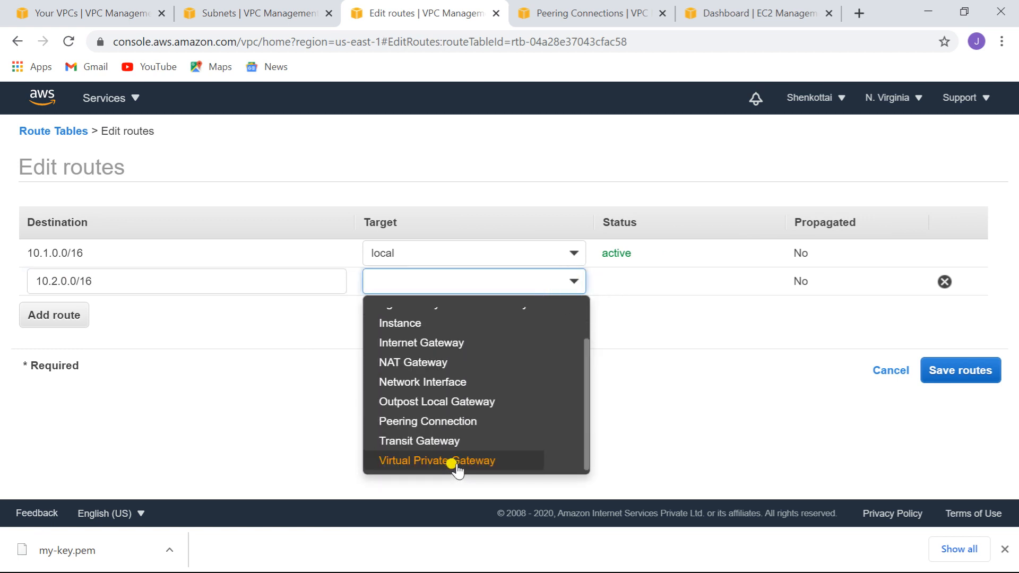
pyautogui.click(476, 422)
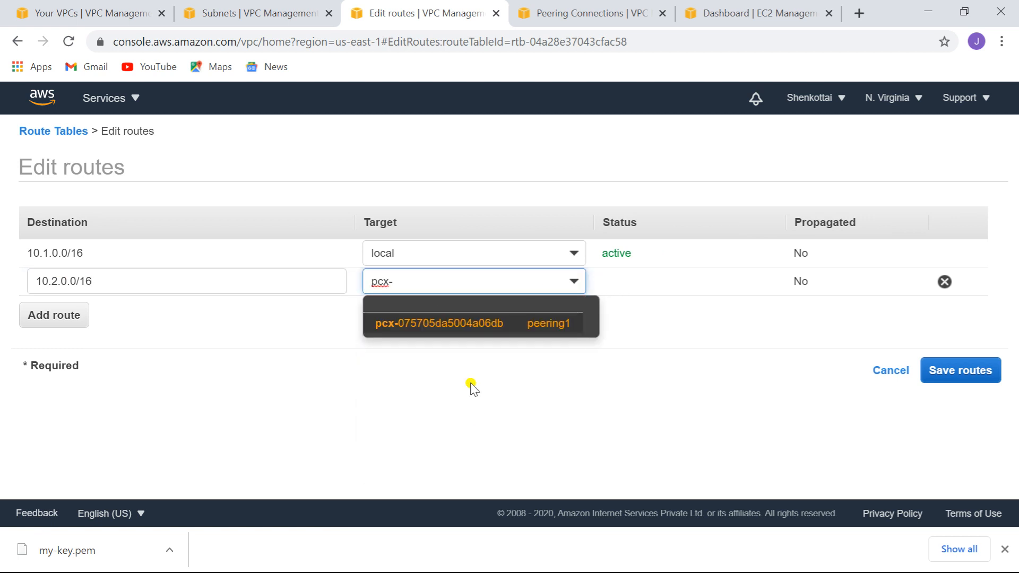
pyautogui.click(972, 370)
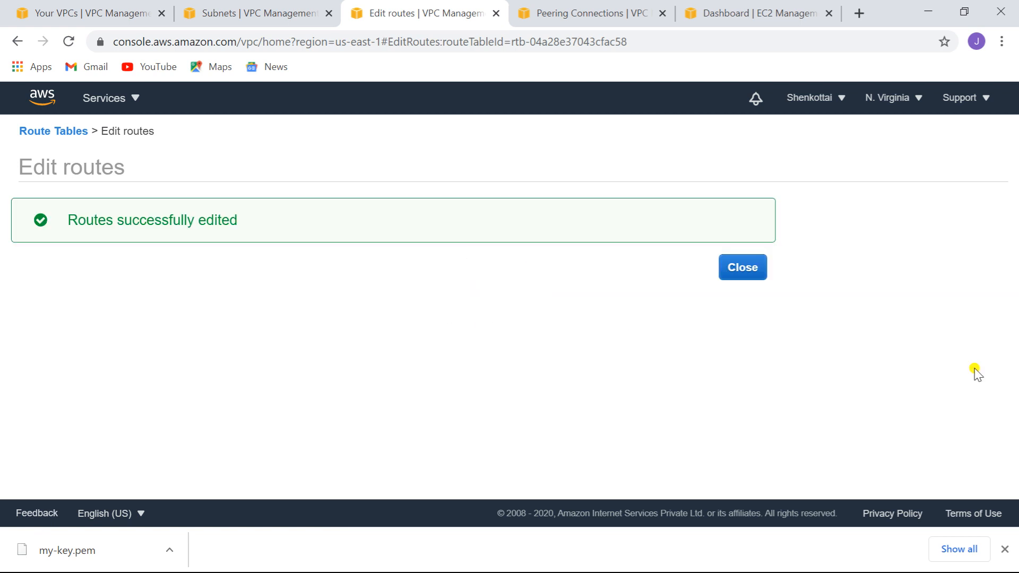
pyautogui.click(735, 269)
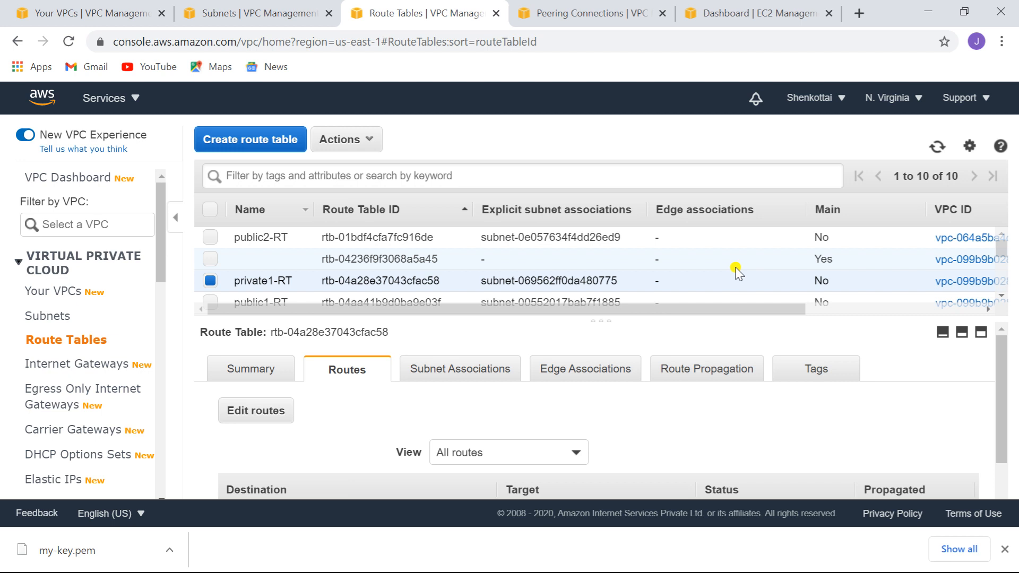
# Select only the public2-RT route table and add a blank route to its routes.
pyautogui.click(209, 238)
pyautogui.click(211, 281)
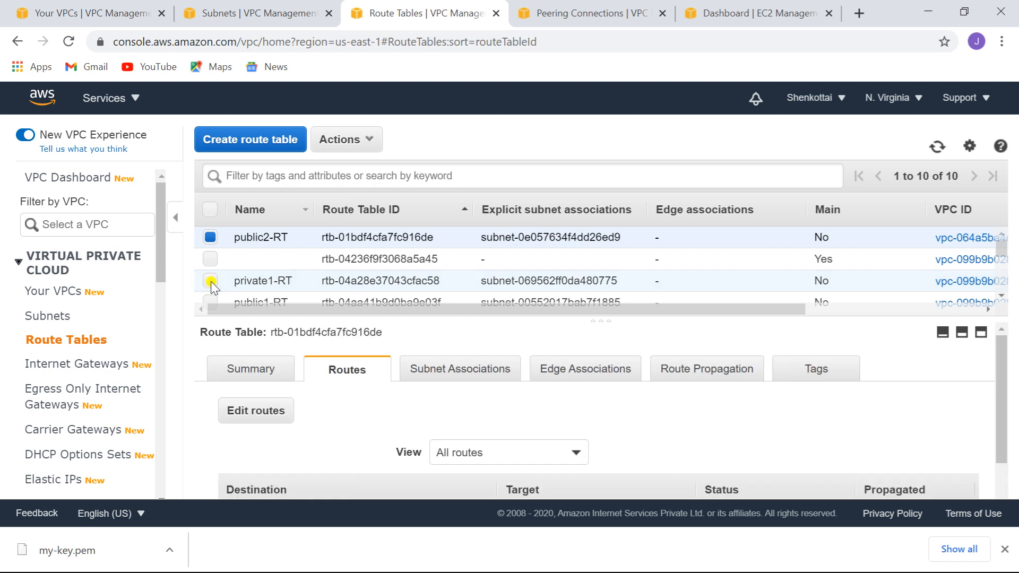
pyautogui.click(248, 417)
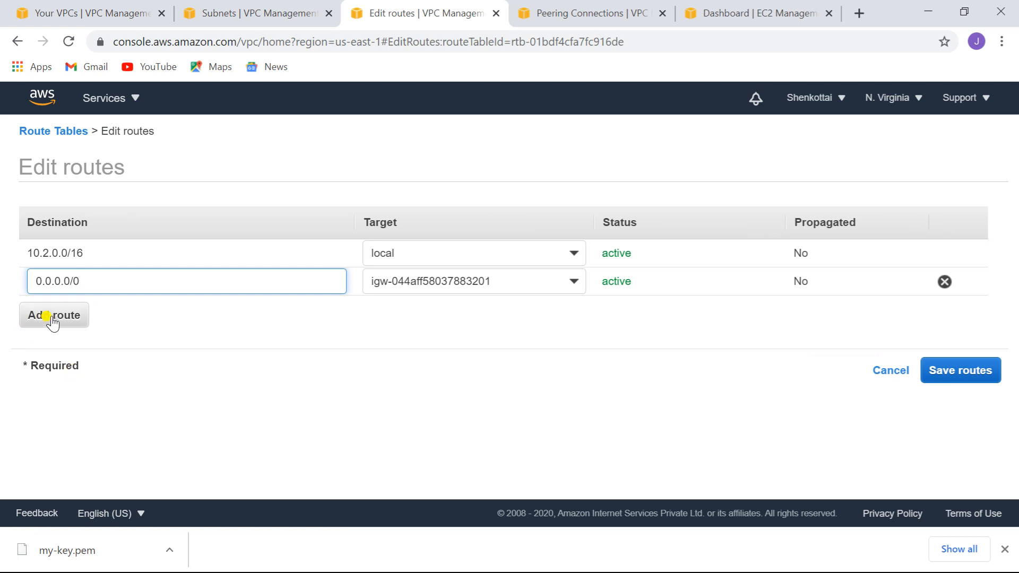
pyautogui.click(50, 318)
# Copy vpc1's IPv4 CIDR 10.1.0.0/16 from the VPC list into the destination of public2-RT's new route.
pyautogui.click(88, 10)
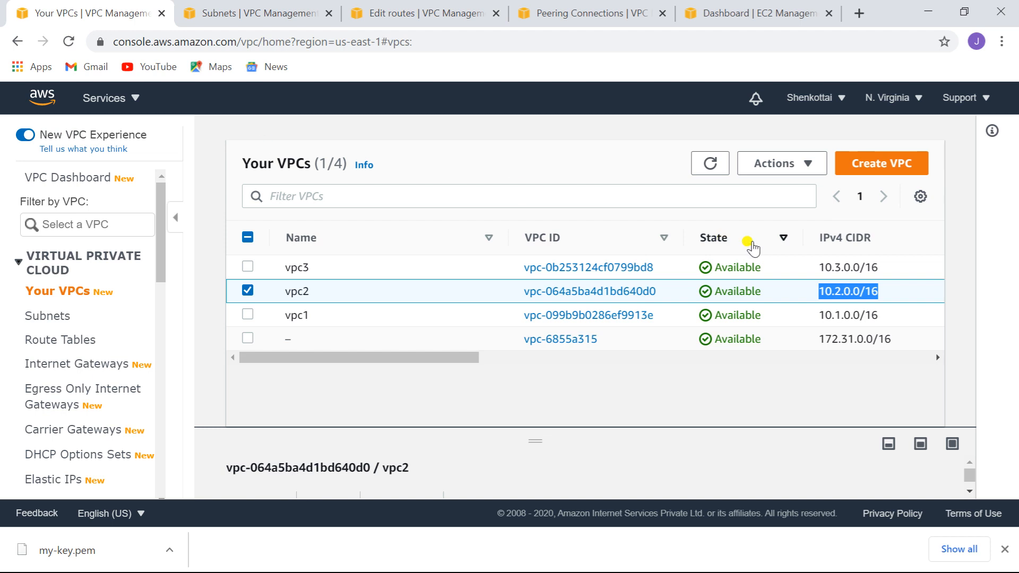
pyautogui.moveTo(821, 316); pyautogui.dragTo(895, 322)
pyautogui.hotkey('ctrl', 'c')
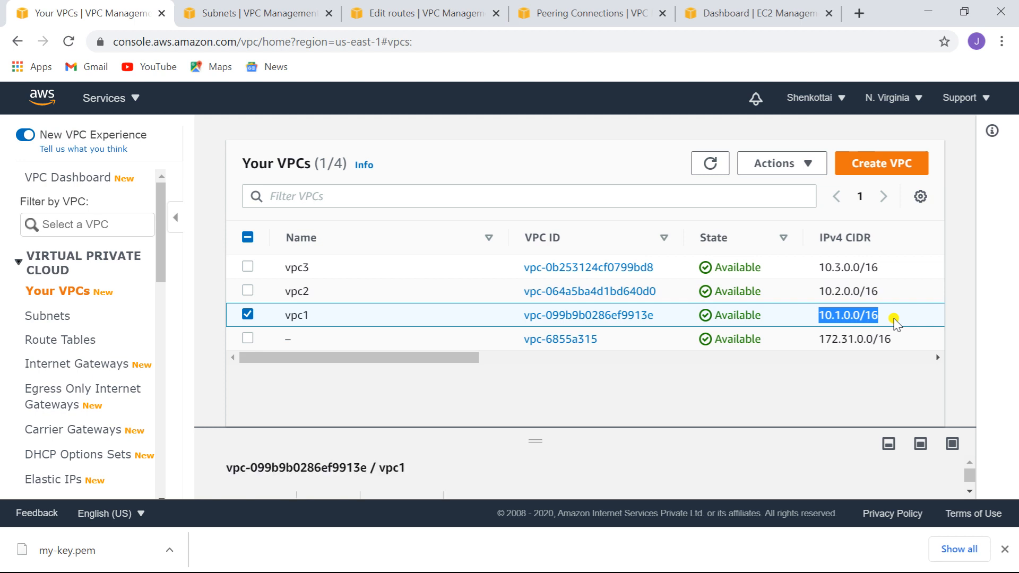
pyautogui.click(430, 13)
pyautogui.click(201, 317)
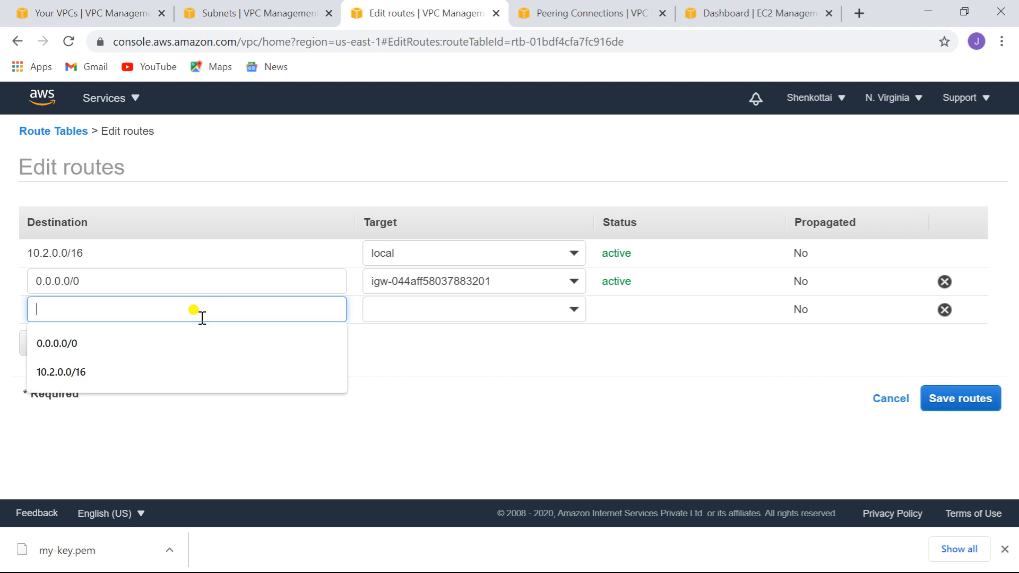
pyautogui.hotkey('ctrl', 'v')
# Target public2-RT's 10.1.0.0/16 route at the peering connection peering1 and save the routes.
pyautogui.click(422, 306)
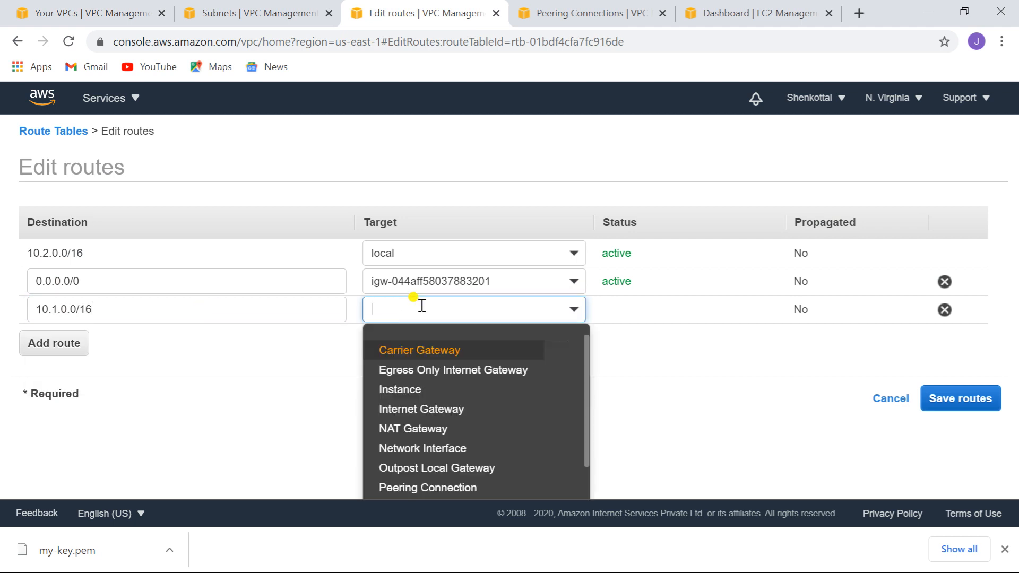
pyautogui.click(434, 486)
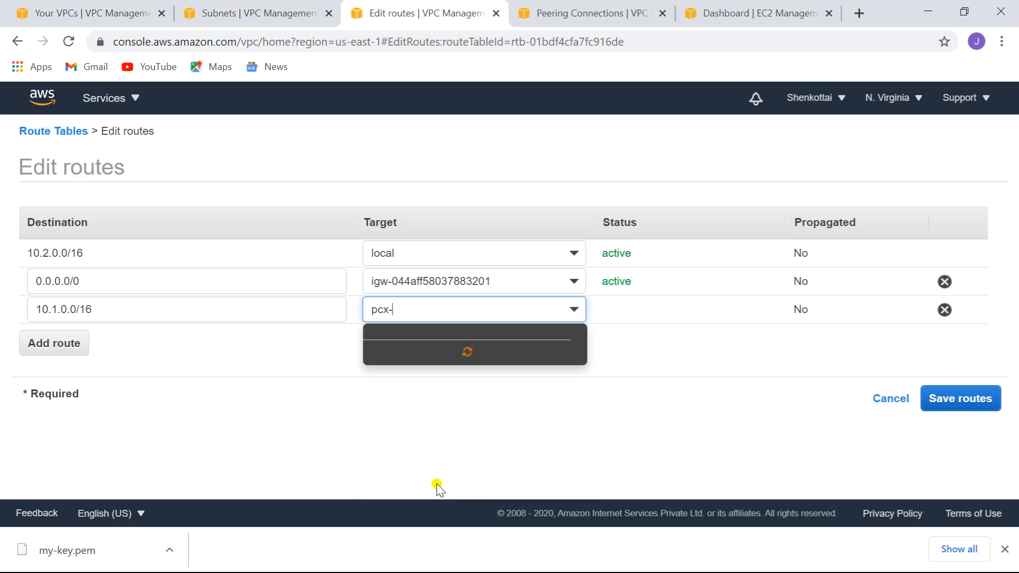
pyautogui.click(483, 350)
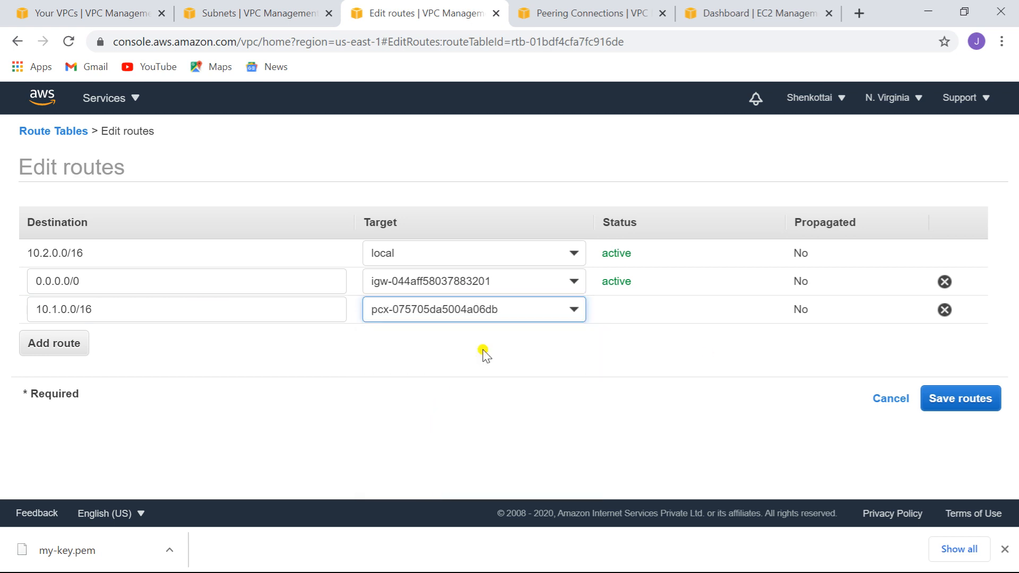
pyautogui.click(959, 399)
pyautogui.click(737, 277)
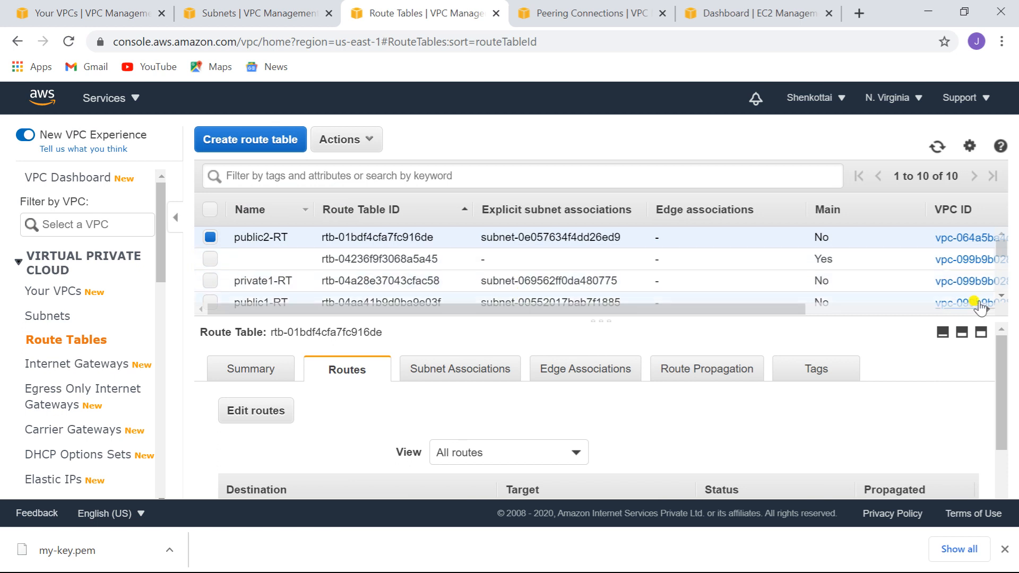
# Select only the private2-RT route table and add a blank route to its routes.
pyautogui.moveTo(1001, 250); pyautogui.dragTo(1001, 271)
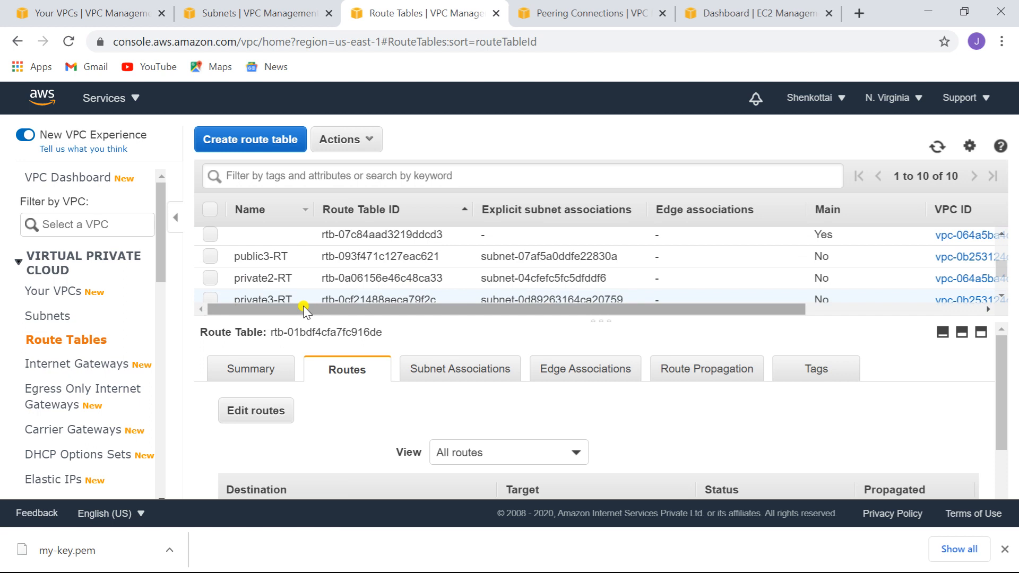
pyautogui.click(211, 275)
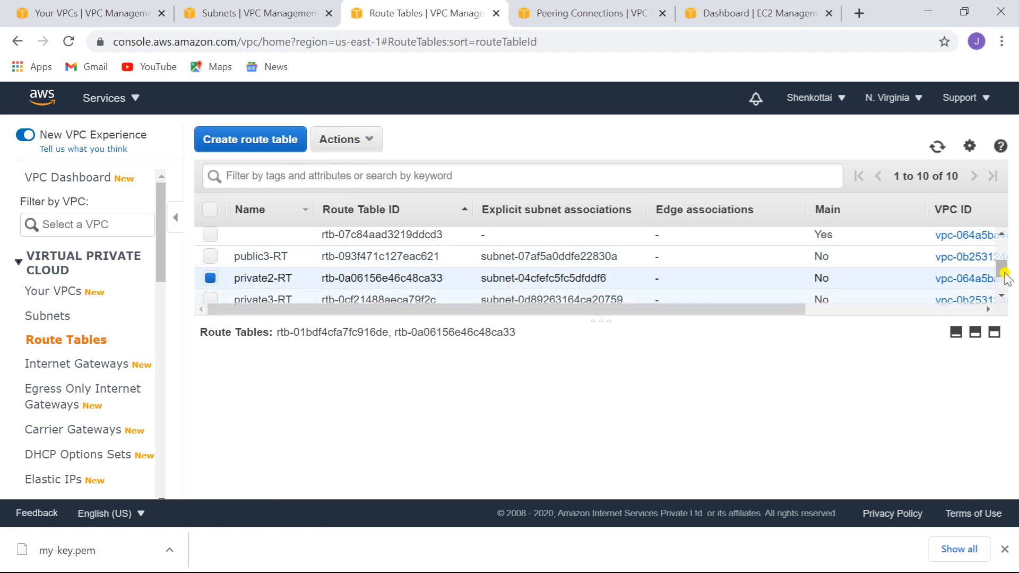
pyautogui.moveTo(1001, 267); pyautogui.dragTo(993, 232)
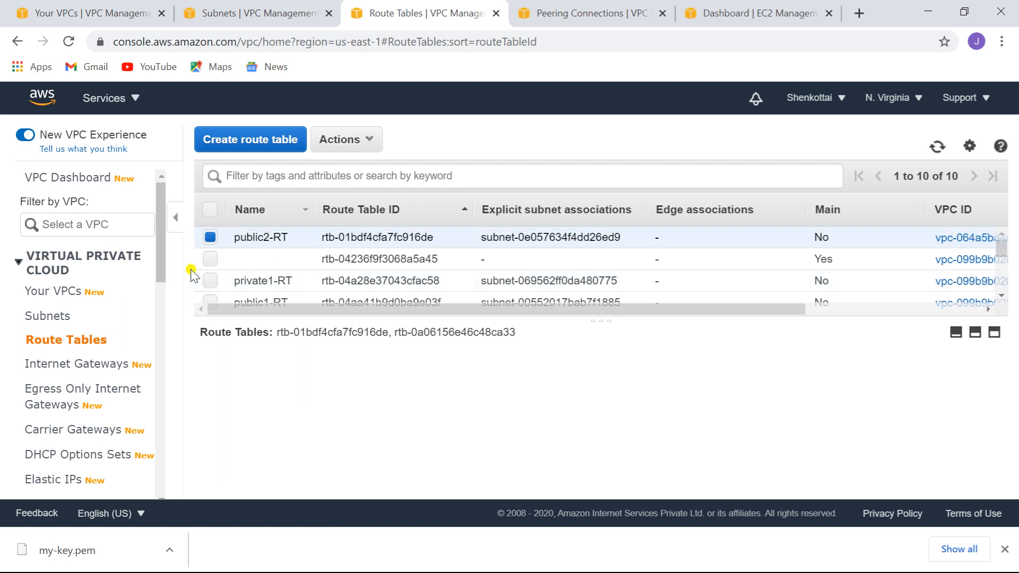
pyautogui.click(210, 237)
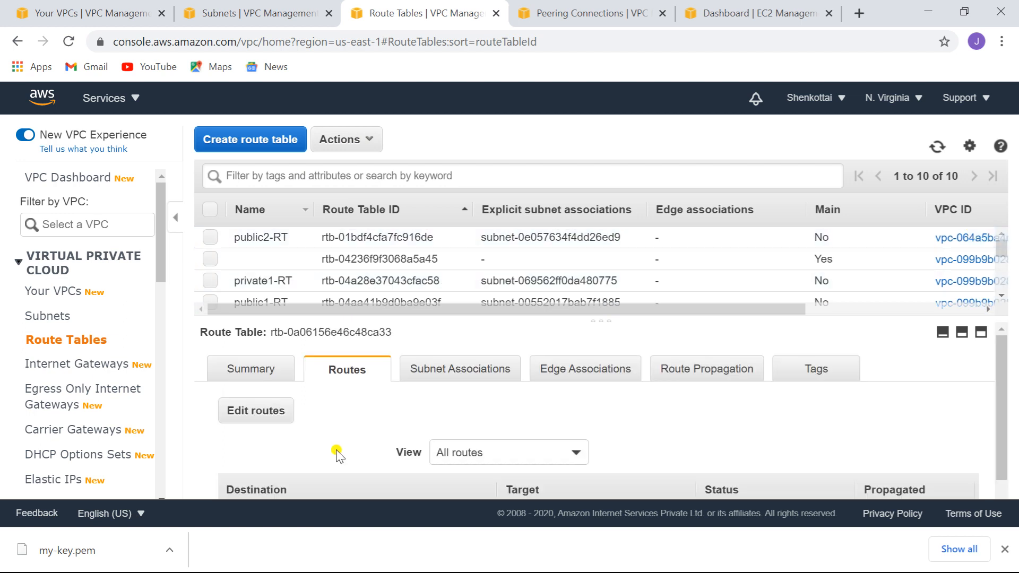
pyautogui.click(250, 416)
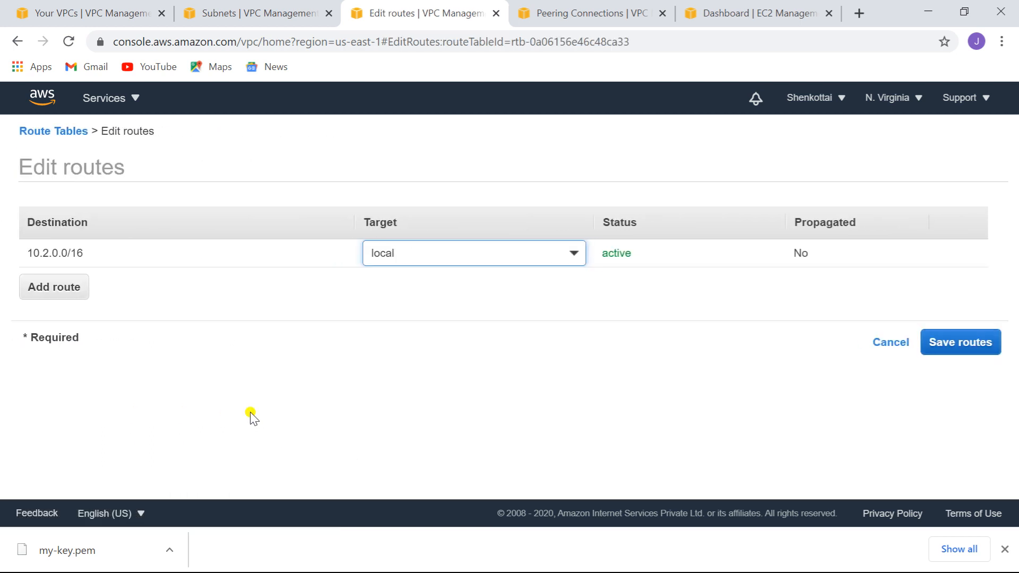
pyautogui.click(52, 286)
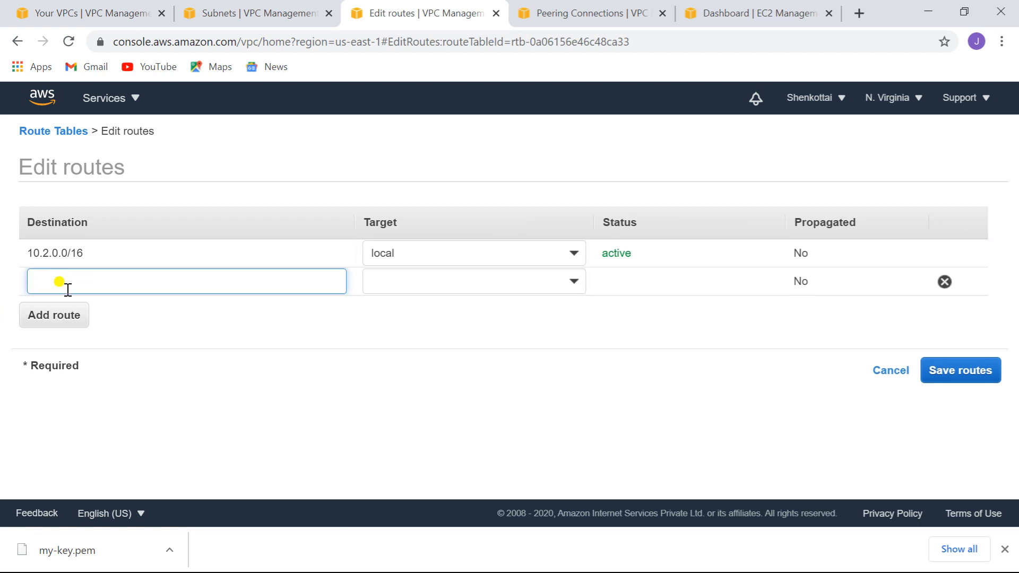
# Set the new private2-RT route to destination 10.1.0.0/16 with the peering connection peering1 as target, and save the routes.
pyautogui.write('10.1.0.0/16')
pyautogui.click(522, 280)
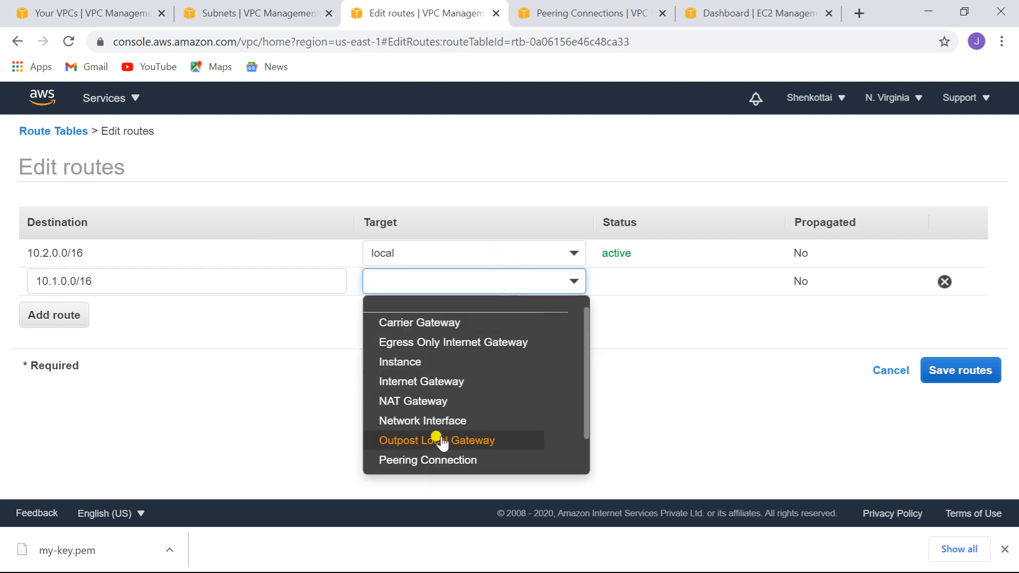
pyautogui.click(452, 460)
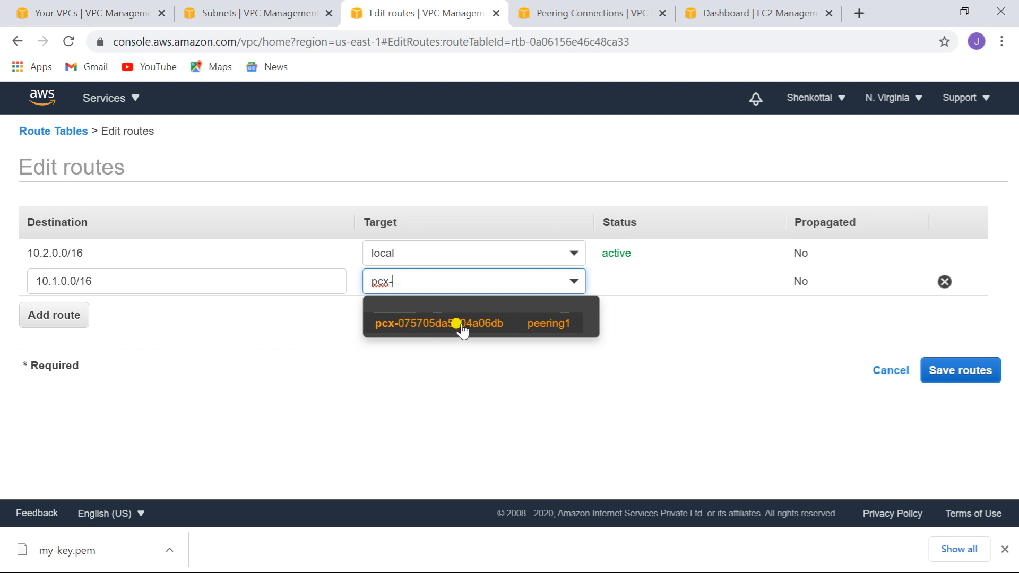
pyautogui.click(457, 323)
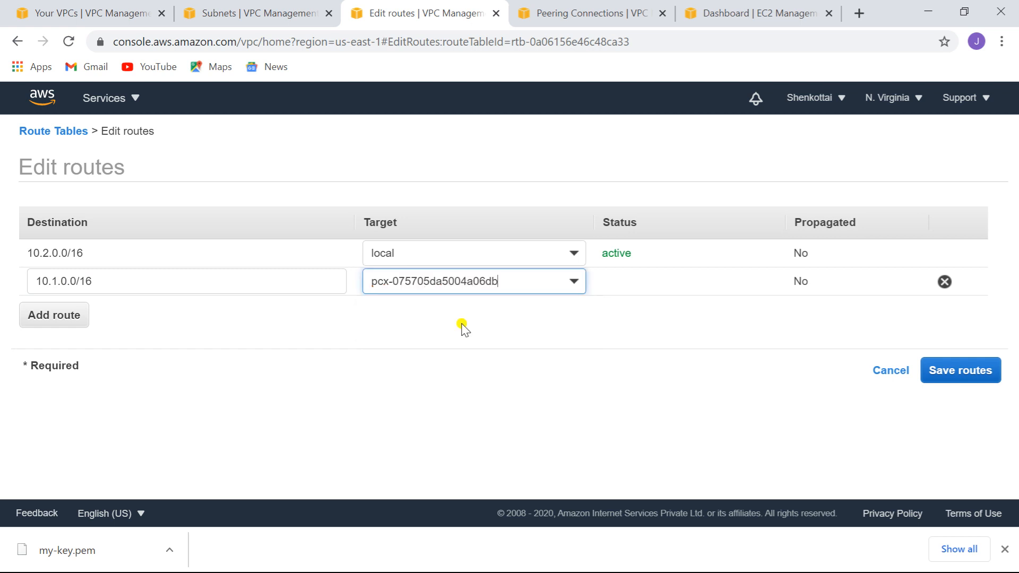
pyautogui.click(961, 371)
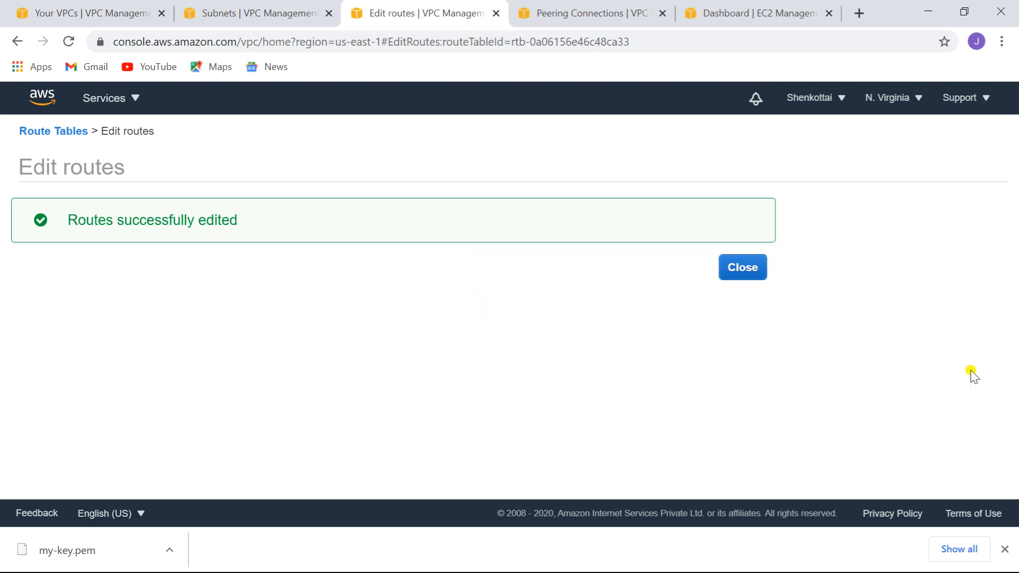
pyautogui.click(743, 266)
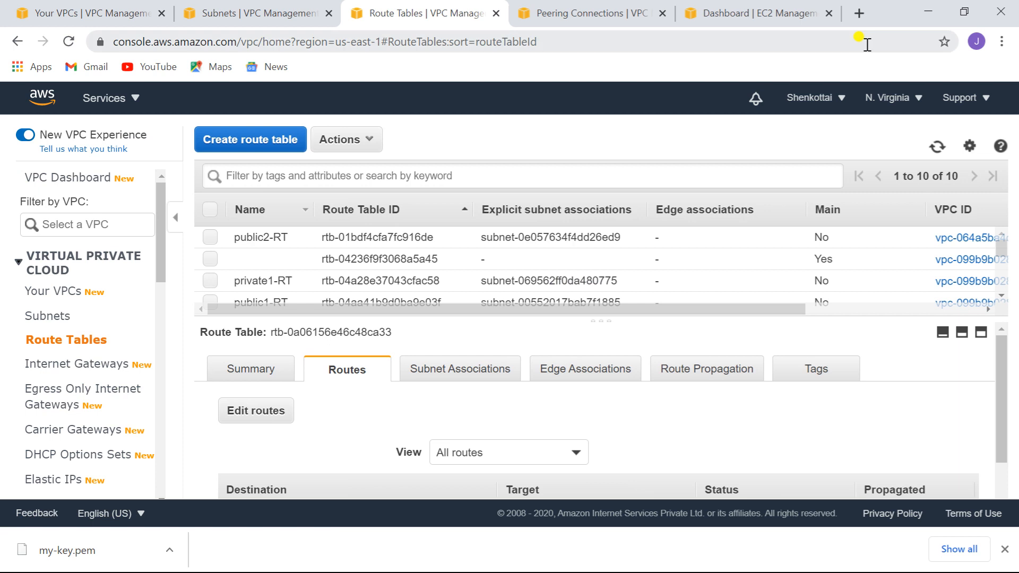
# Switch to the two SSH terminals to check the running pings between 10.1.1.125 and 10.2.1.71, and return to the browser.
pyautogui.hotkey('alt', 'Tab')
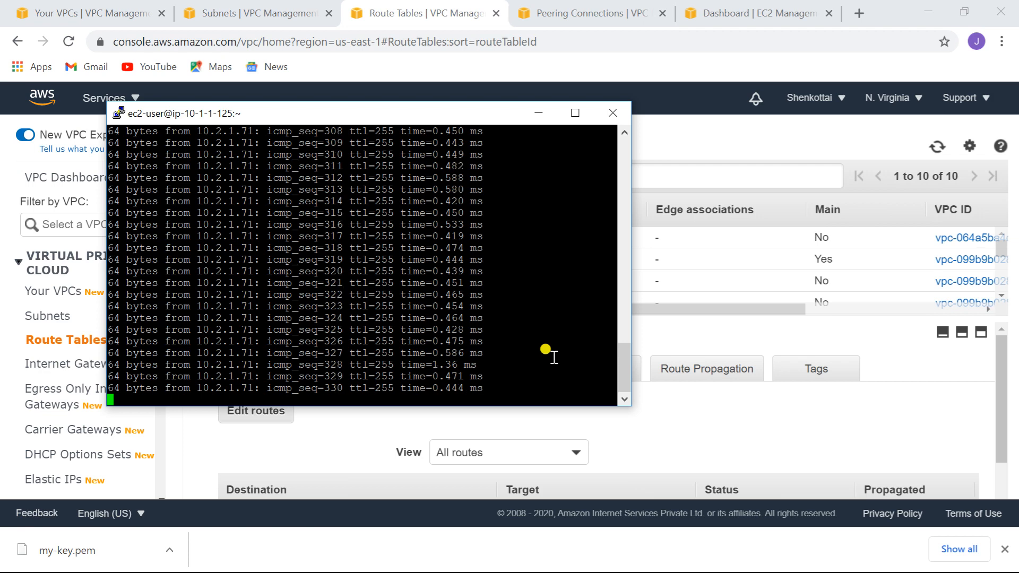
pyautogui.hotkey('alt', 'Tab')
pyautogui.hotkey('alt', 'Tab')
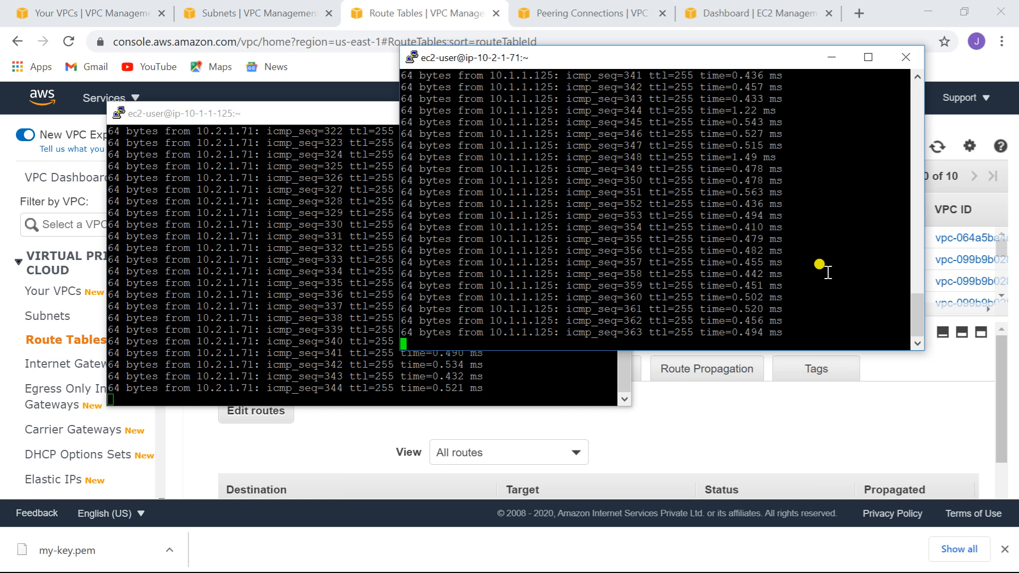
pyautogui.hotkey('alt', 'Tab')
pyautogui.press('Tab')
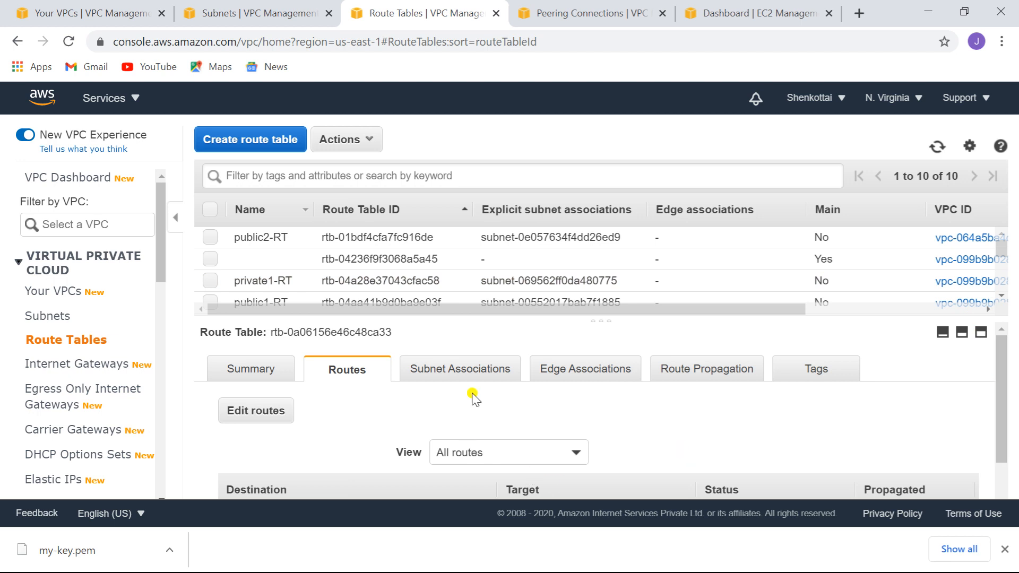
# Start a new VPC peering connection named peering2 with vpc2 as the requester.
pyautogui.click(599, 15)
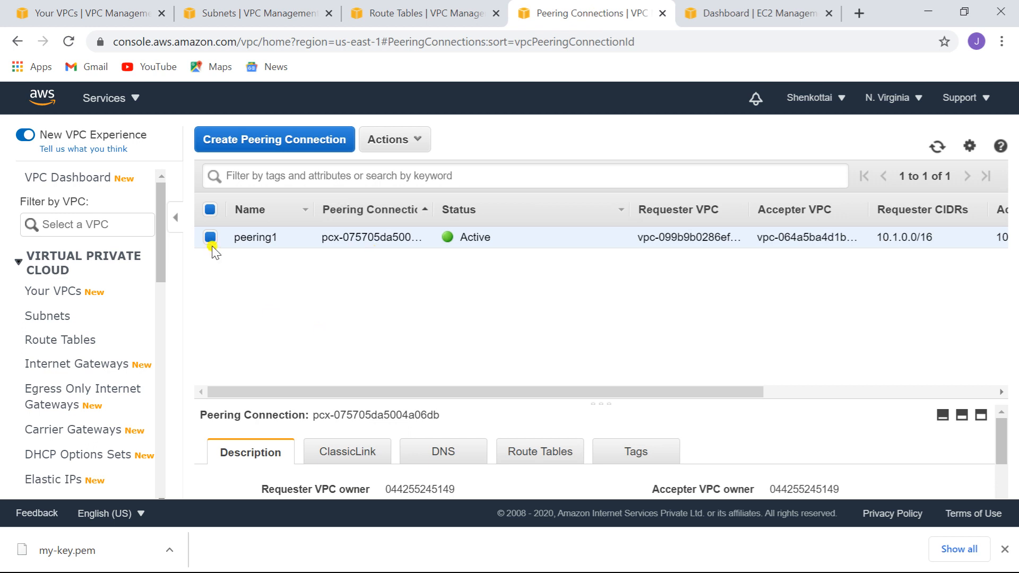
pyautogui.click(260, 140)
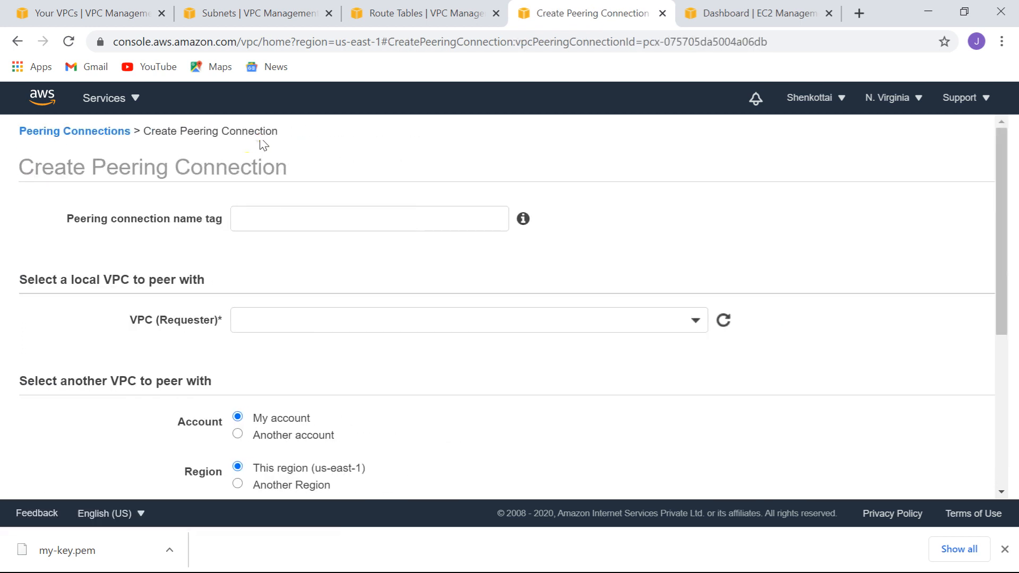
pyautogui.click(293, 221)
pyautogui.write('peering2')
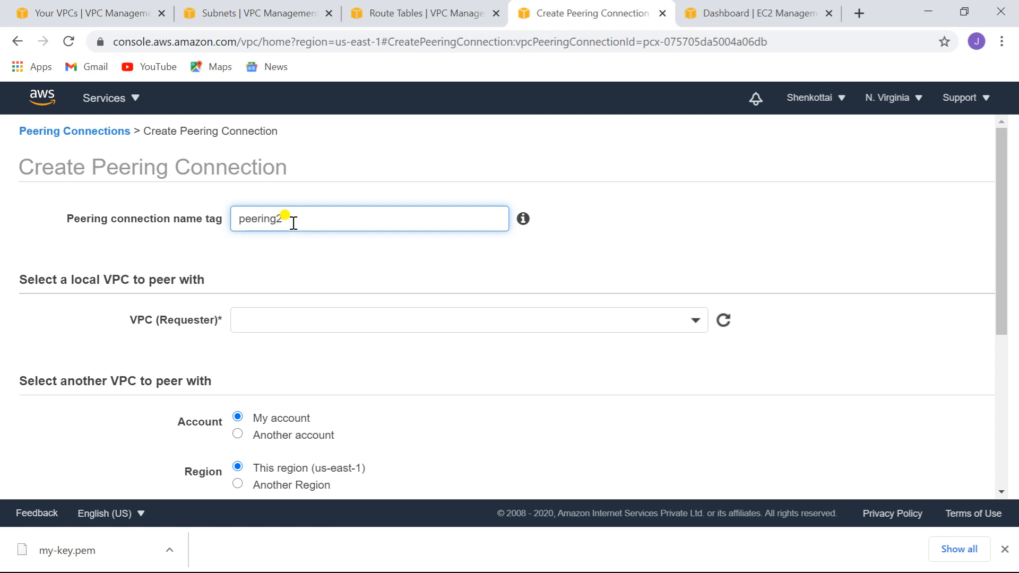
pyautogui.click(314, 323)
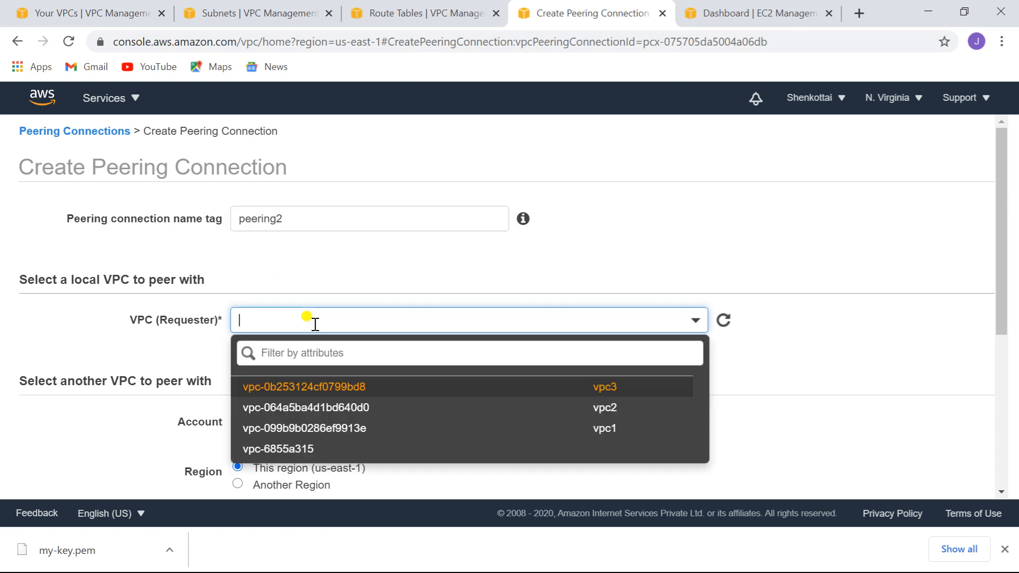
pyautogui.click(606, 407)
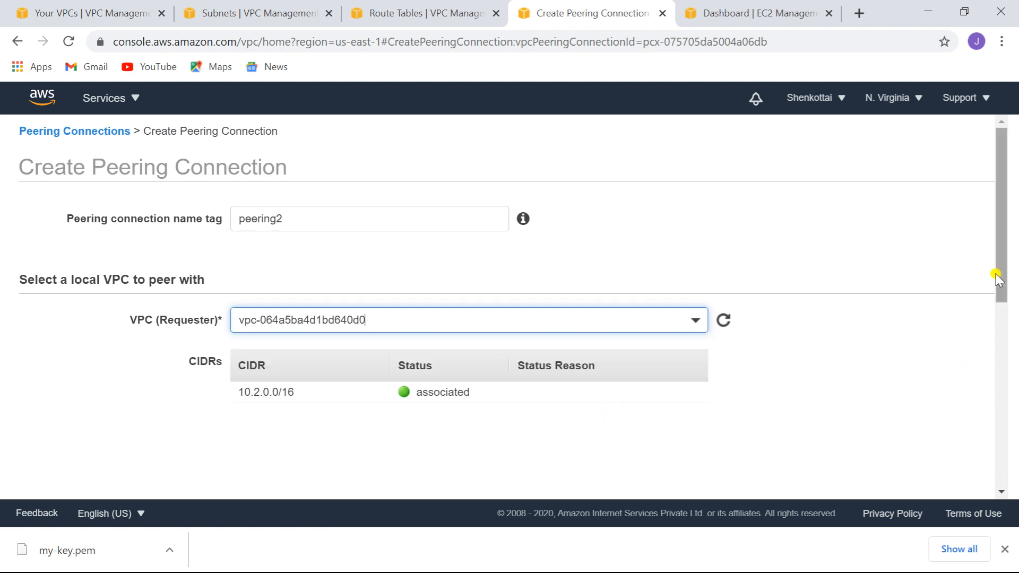
# Choose vpc3 as the accepter VPC for peering2 and create the peering connection.
pyautogui.moveTo(1000, 259); pyautogui.dragTo(1016, 386)
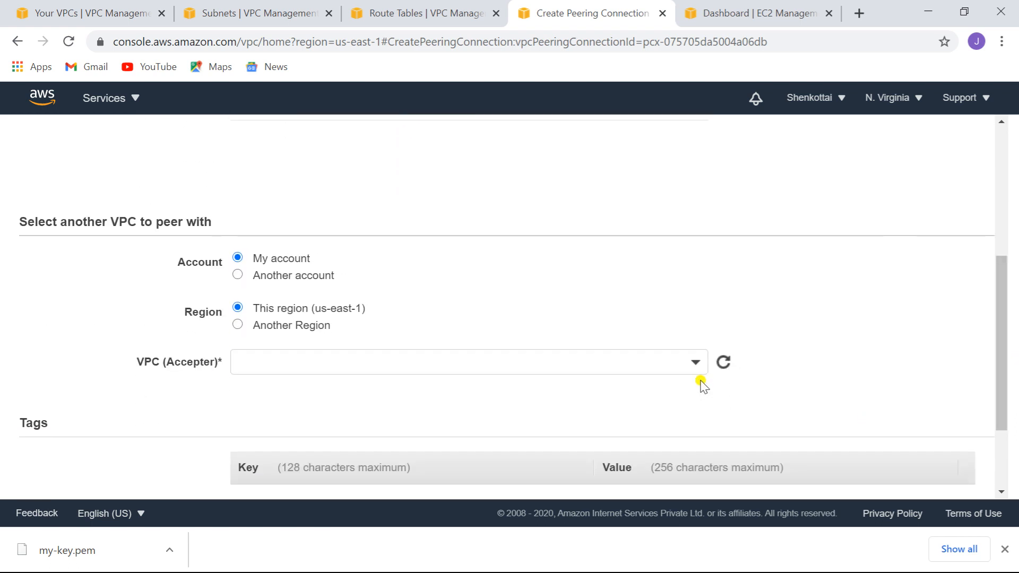
pyautogui.click(690, 361)
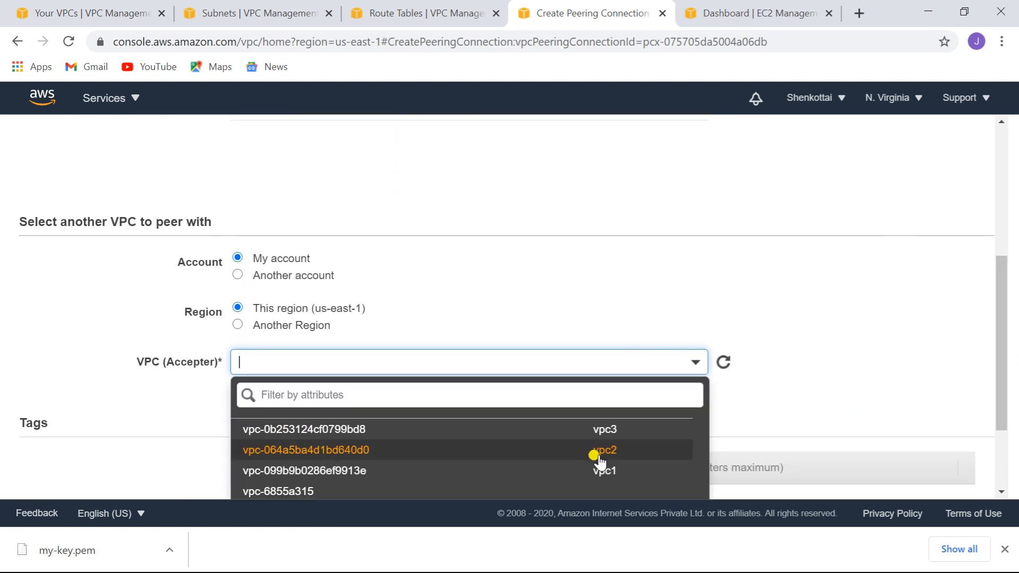
pyautogui.click(605, 433)
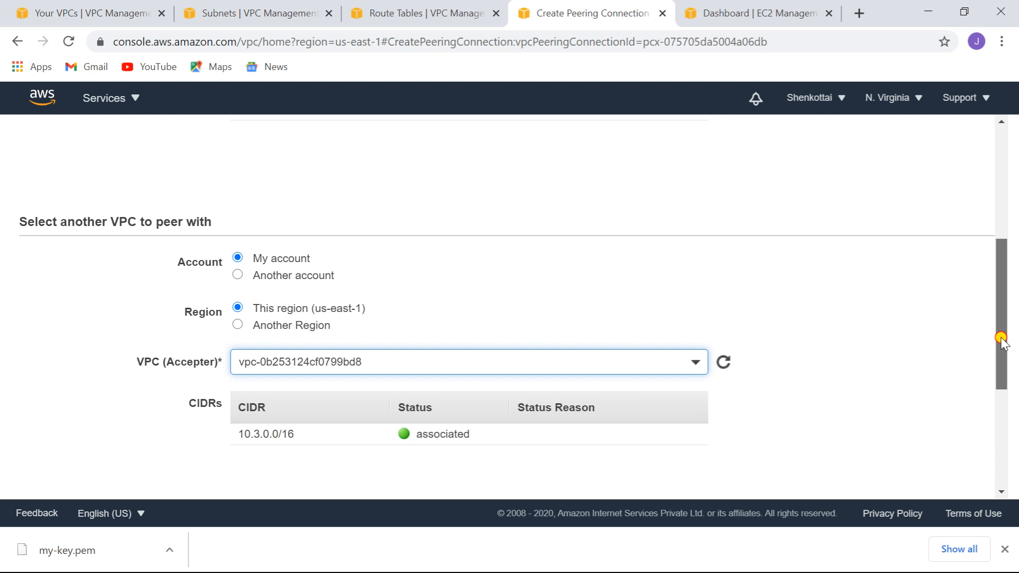
pyautogui.moveTo(1000, 339); pyautogui.dragTo(1003, 364)
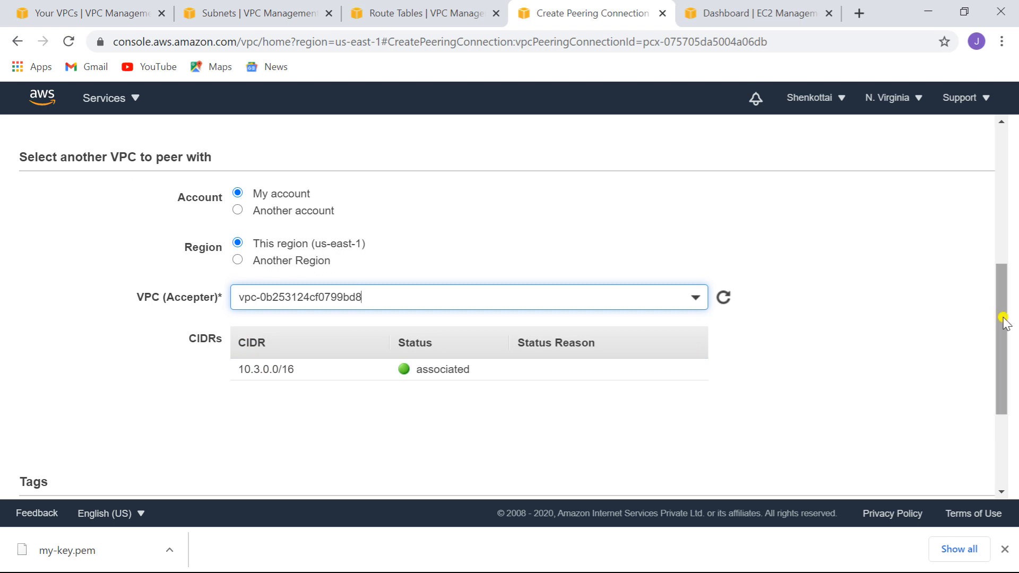
pyautogui.moveTo(1003, 320); pyautogui.dragTo(1008, 419)
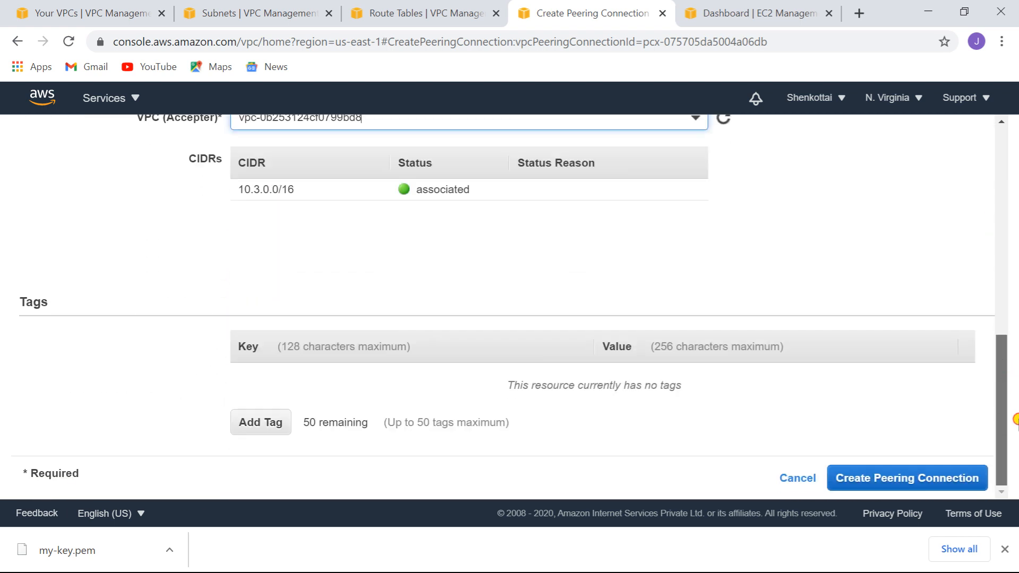
pyautogui.click(914, 480)
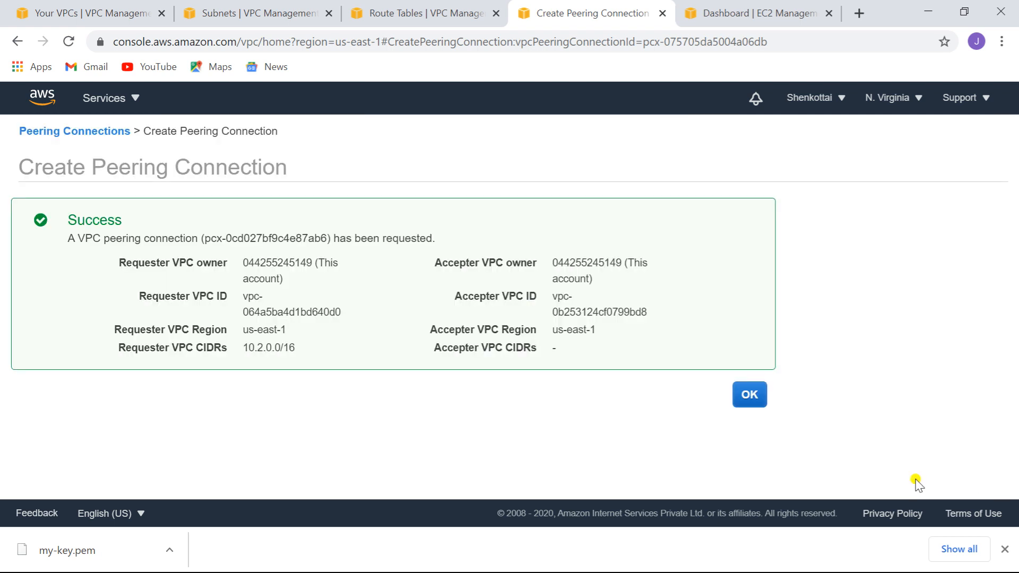
pyautogui.click(748, 393)
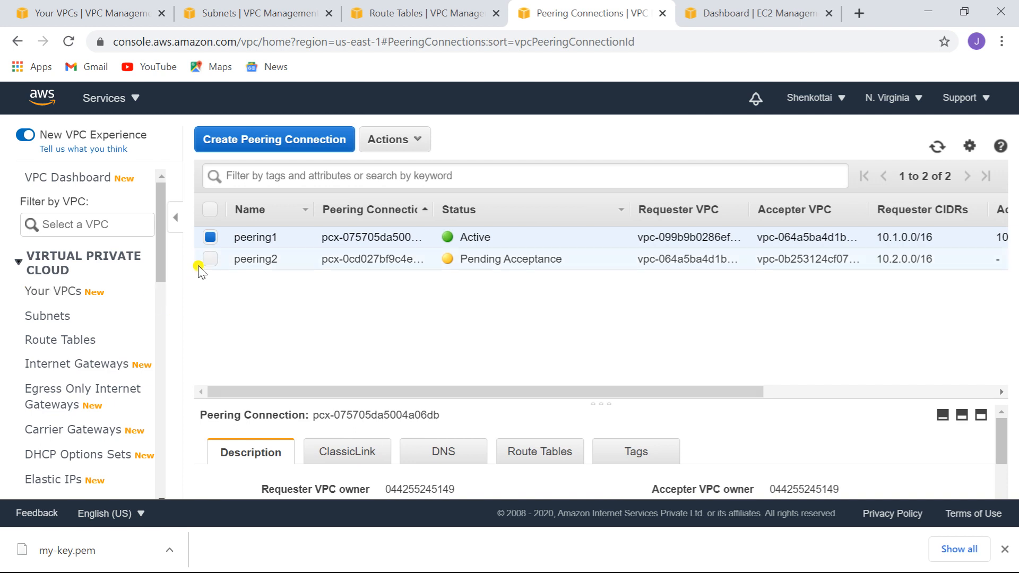
# Select only peering2 in the peering connections list and accept its peering request.
pyautogui.click(210, 260)
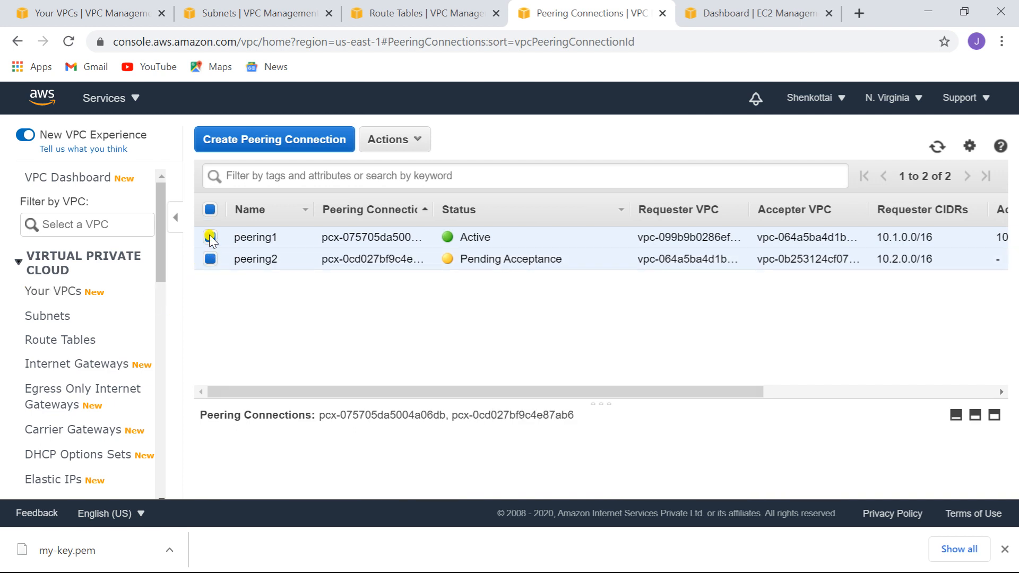
pyautogui.click(210, 237)
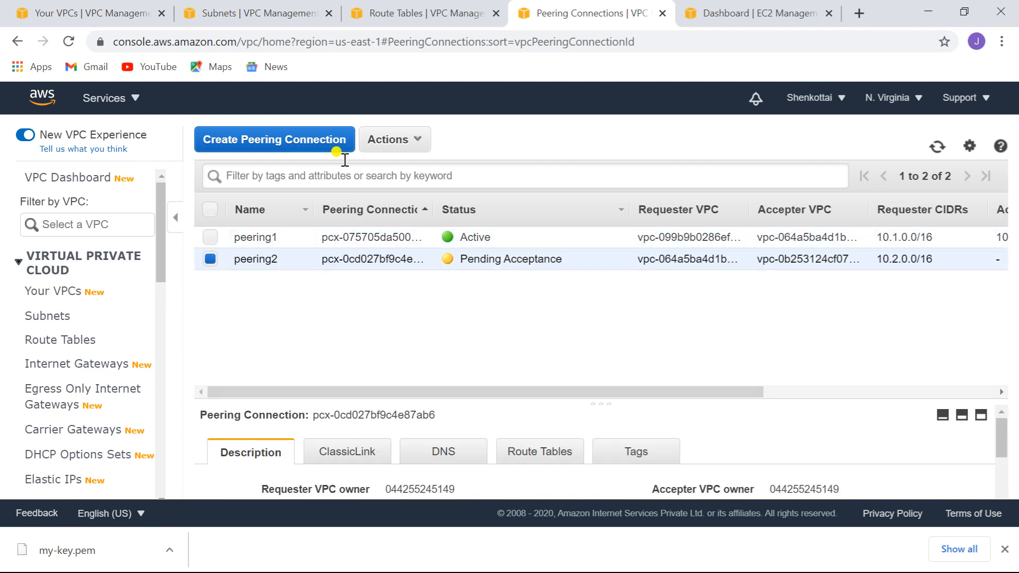
pyautogui.click(413, 141)
pyautogui.click(413, 169)
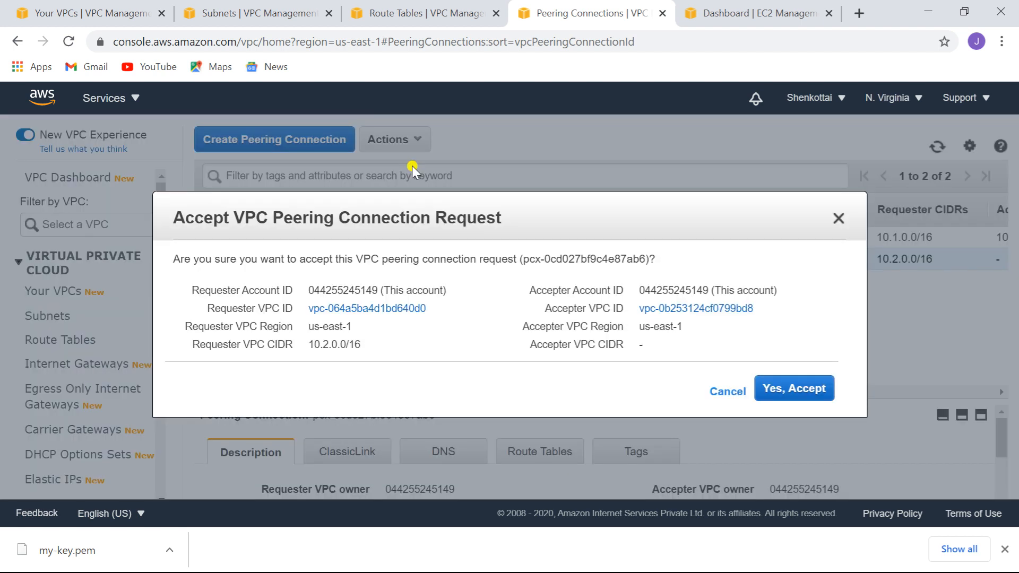
pyautogui.click(804, 390)
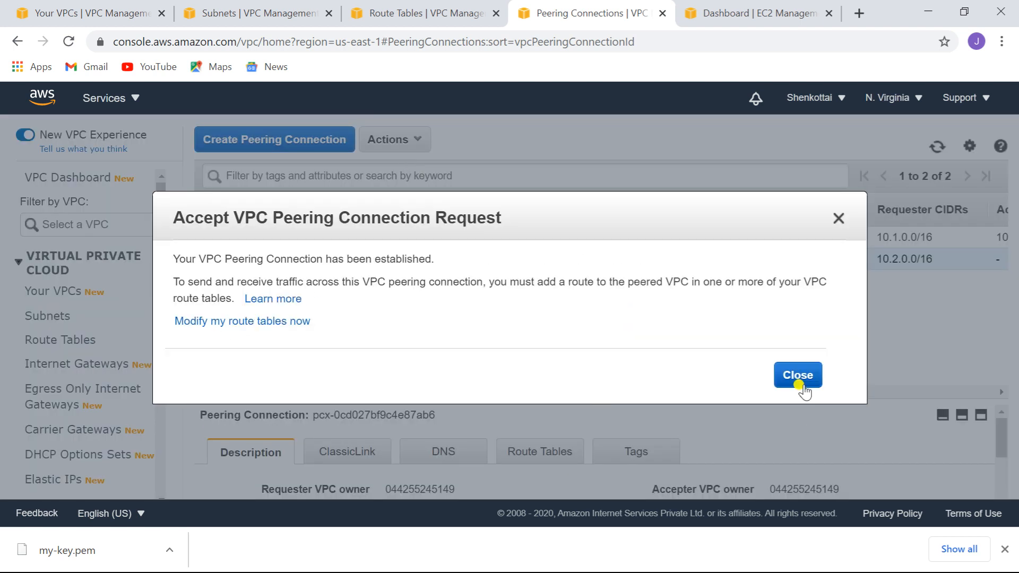
pyautogui.click(803, 373)
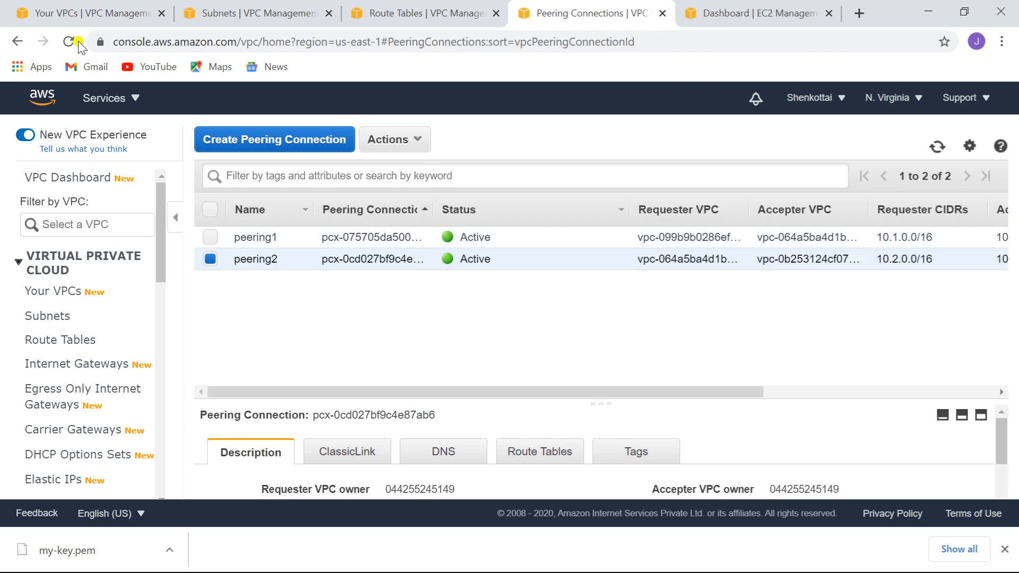
# Return to the route tables list and select only public2-RT, deselecting private2-RT.
pyautogui.click(429, 19)
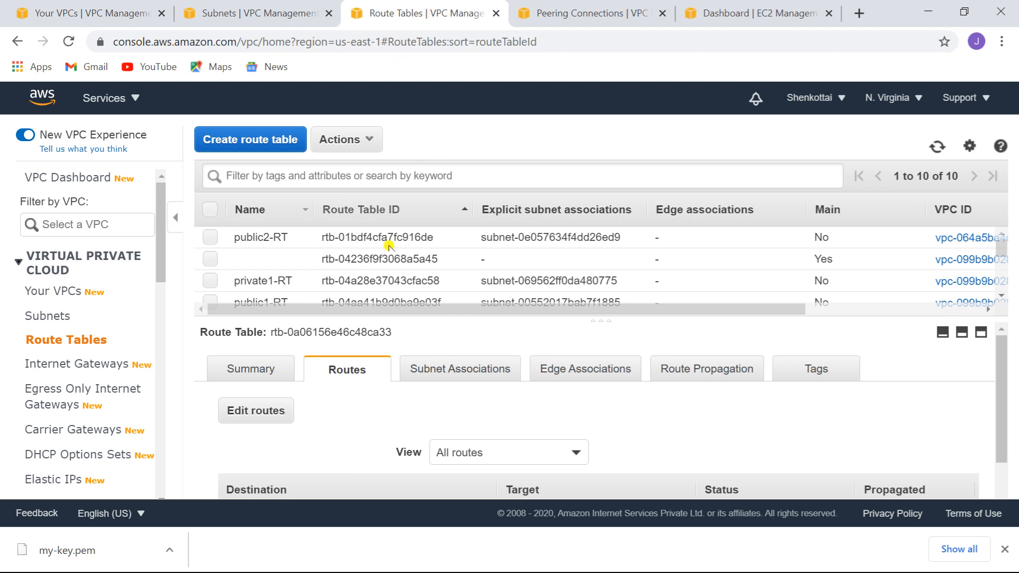
pyautogui.click(209, 238)
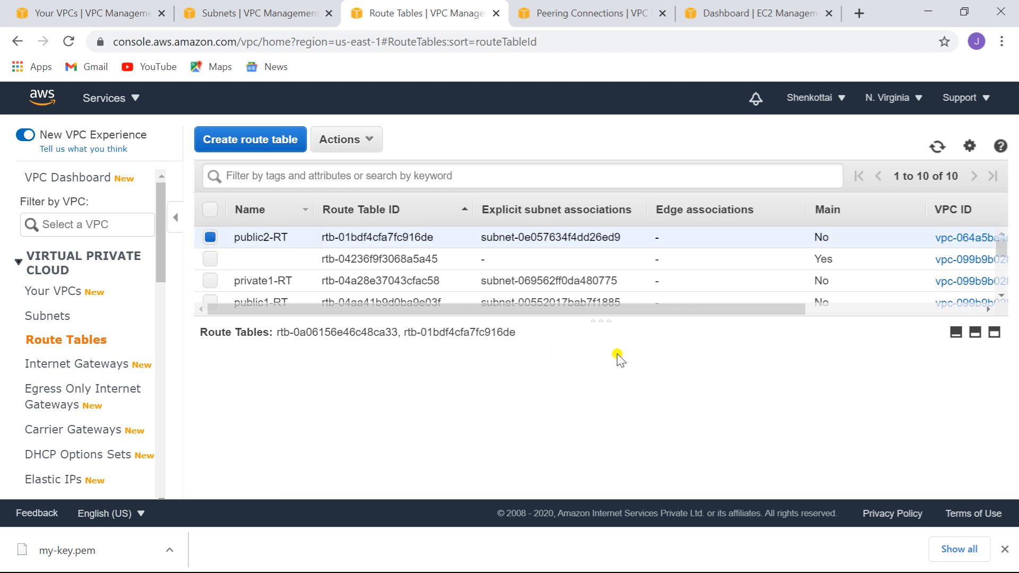
pyautogui.moveTo(999, 245); pyautogui.dragTo(1003, 268)
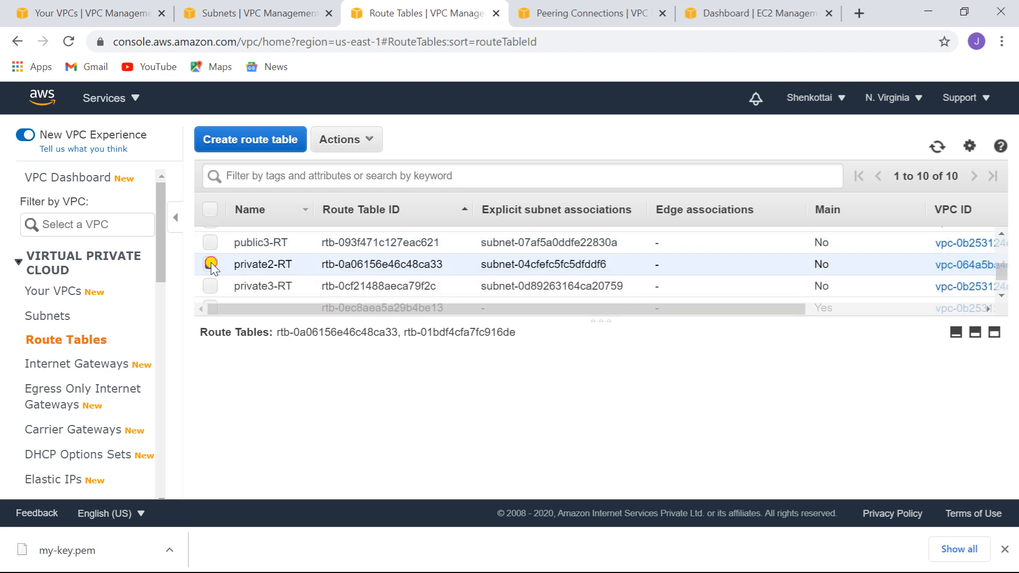
pyautogui.click(211, 262)
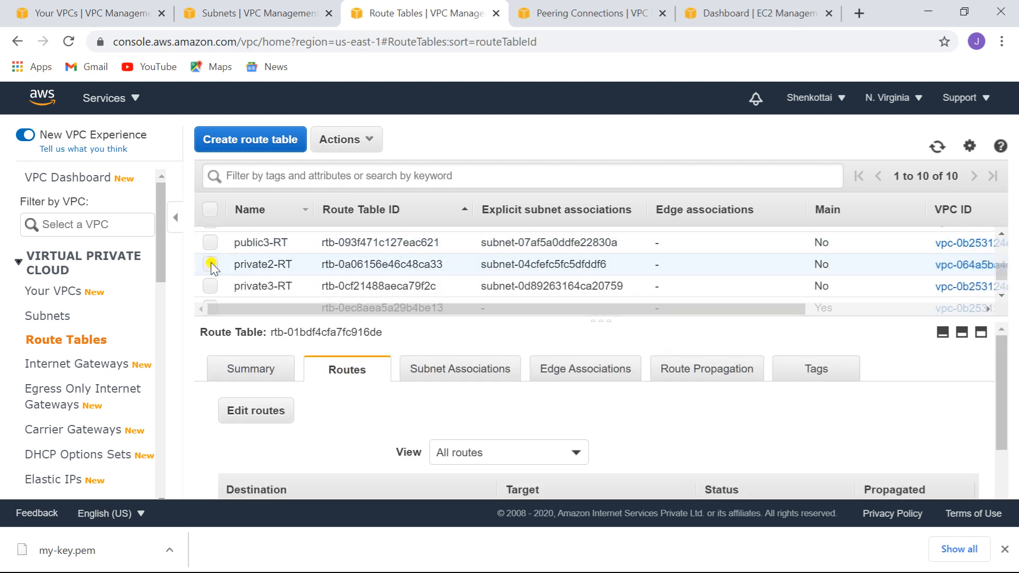
# Add a route to public2-RT with vpc3's IPv4 CIDR, 10.3.0.0/16, copied from the VPC list as its destination.
pyautogui.click(249, 412)
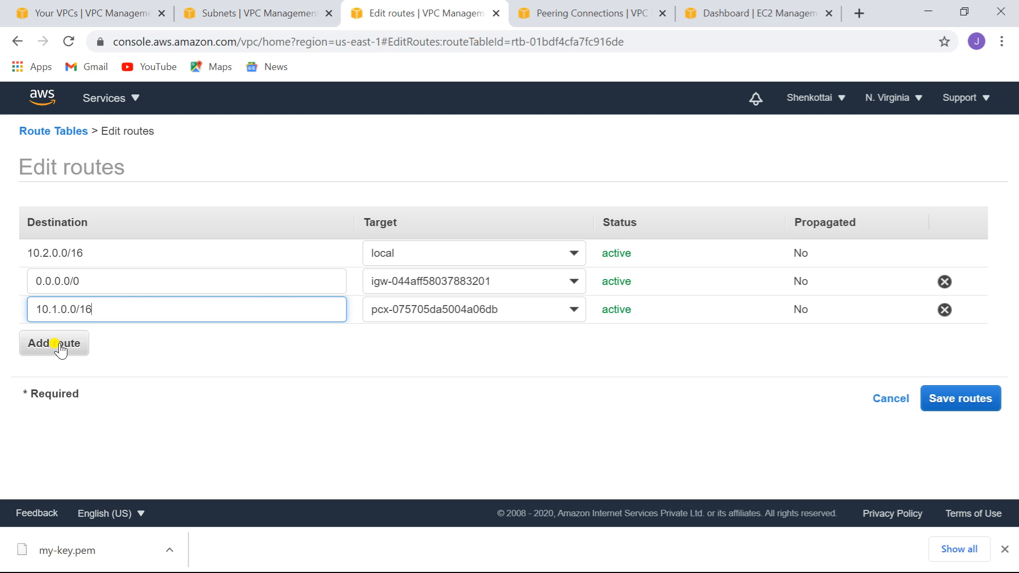
pyautogui.click(60, 346)
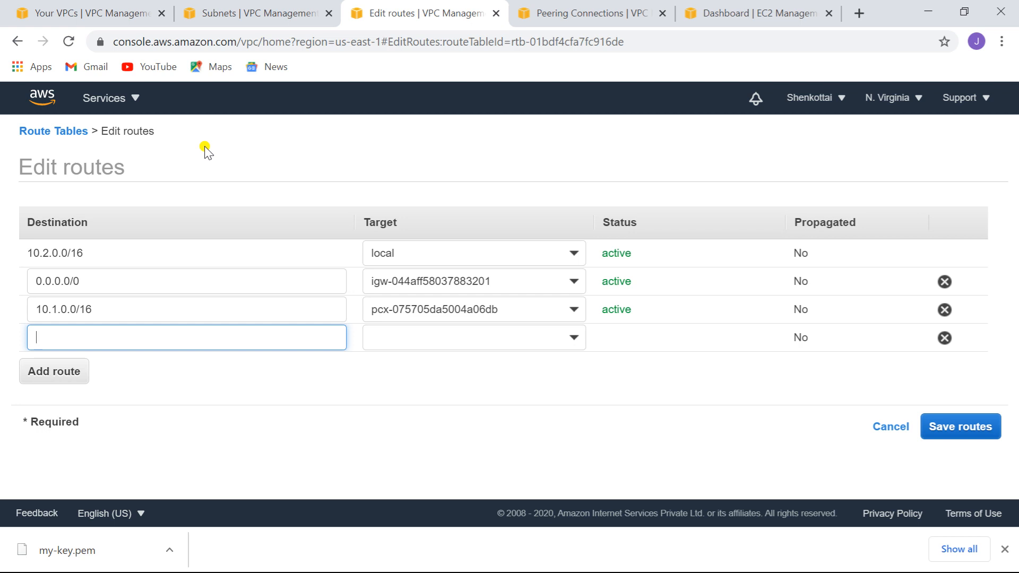
pyautogui.click(80, 18)
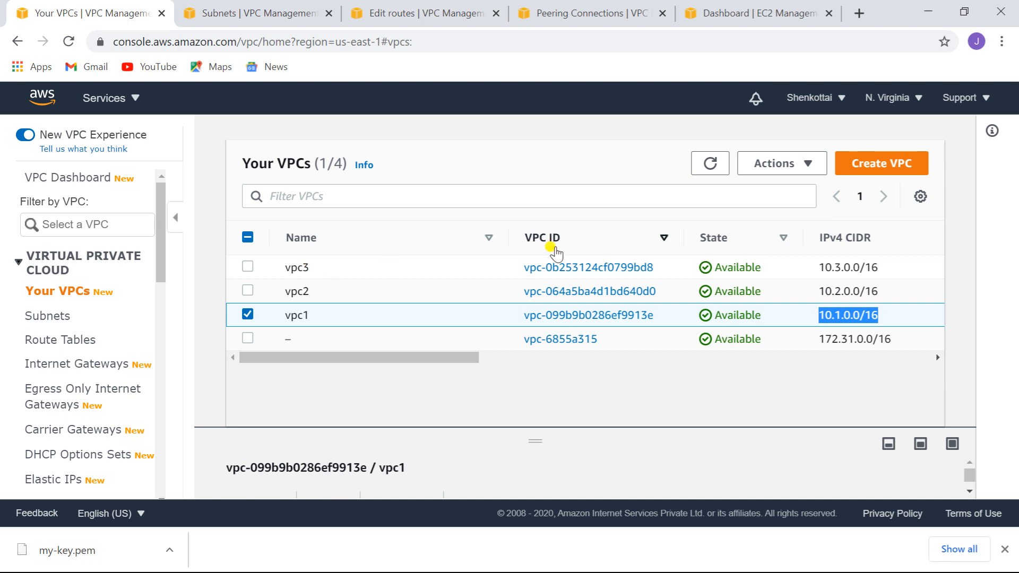
pyautogui.moveTo(820, 268); pyautogui.dragTo(898, 268)
pyautogui.hotkey('ctrl', 'c')
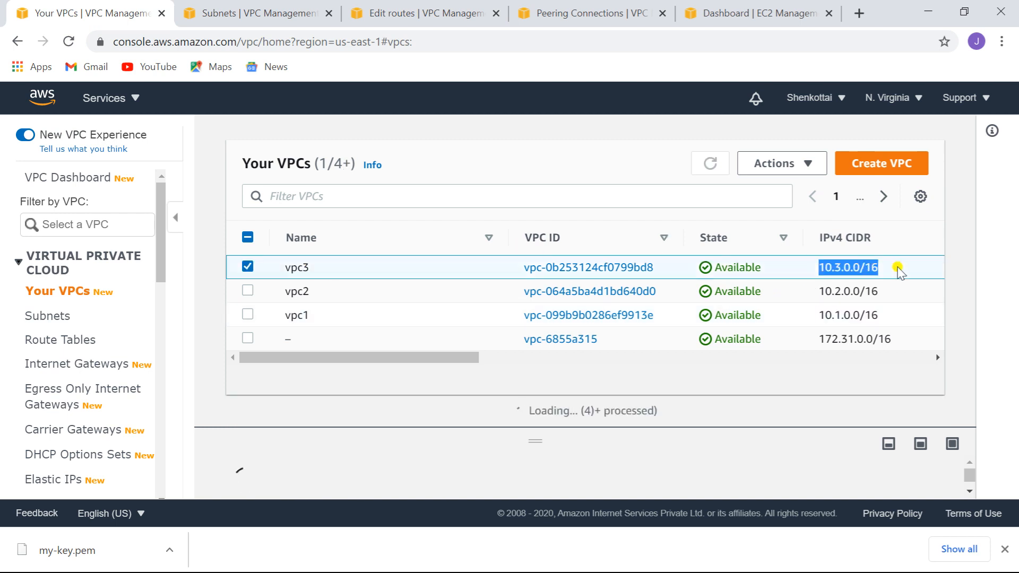
pyautogui.click(445, 13)
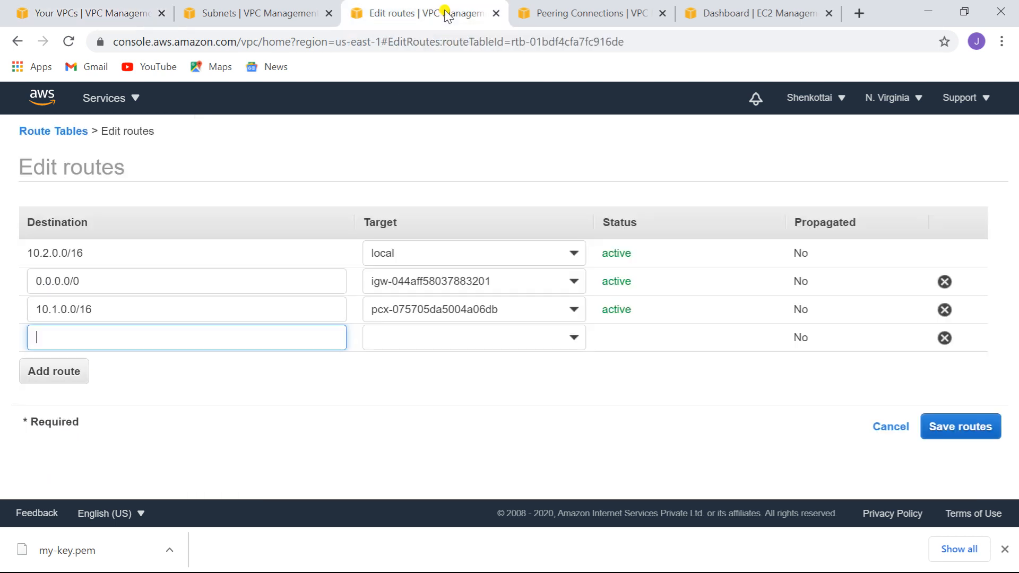
pyautogui.click(133, 337)
pyautogui.hotkey('ctrl', 'v')
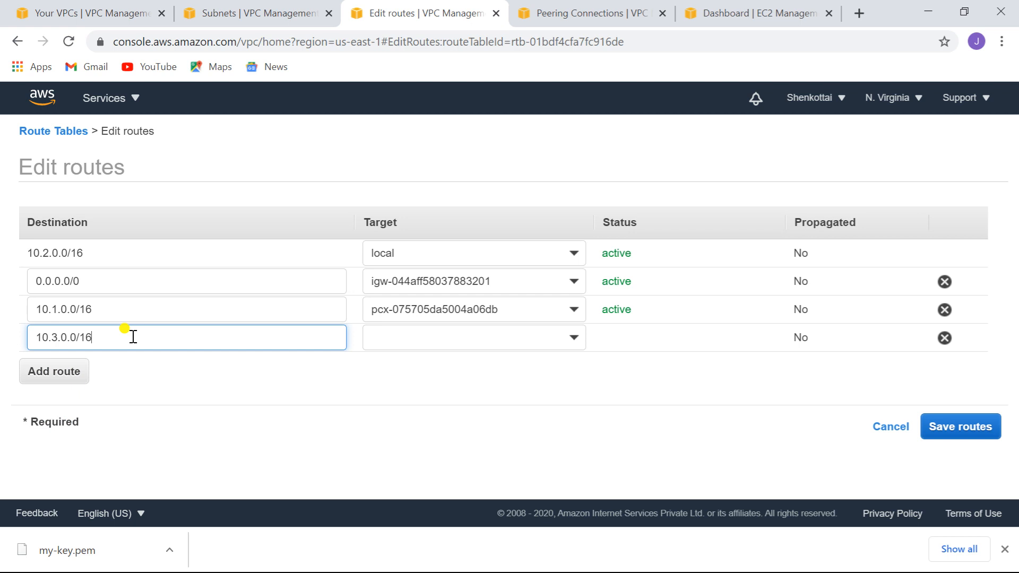
# Target the 10.3.0.0/16 route in public2-RT at the peering2 peering connection and save the routes.
pyautogui.click(491, 347)
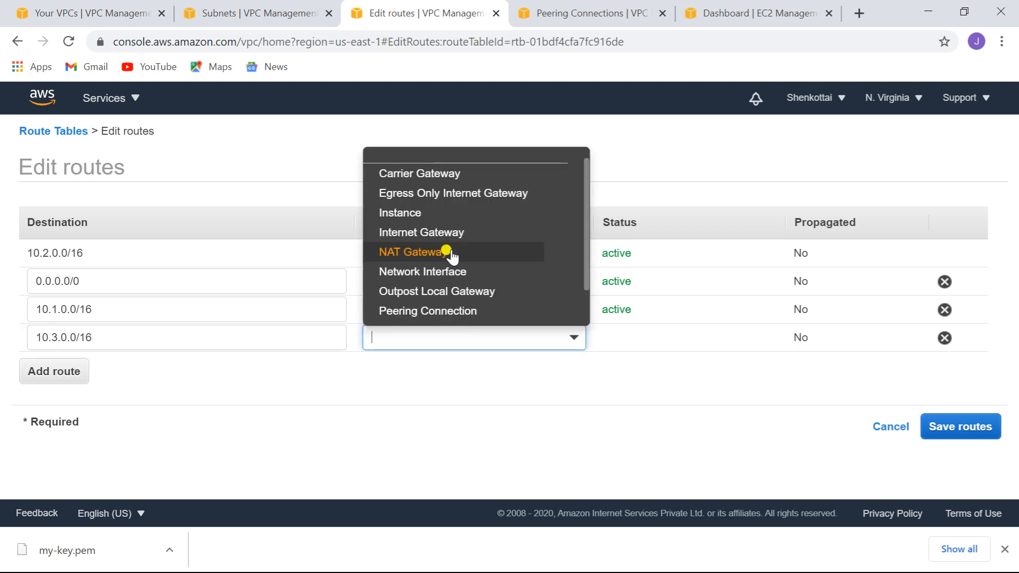
pyautogui.click(473, 310)
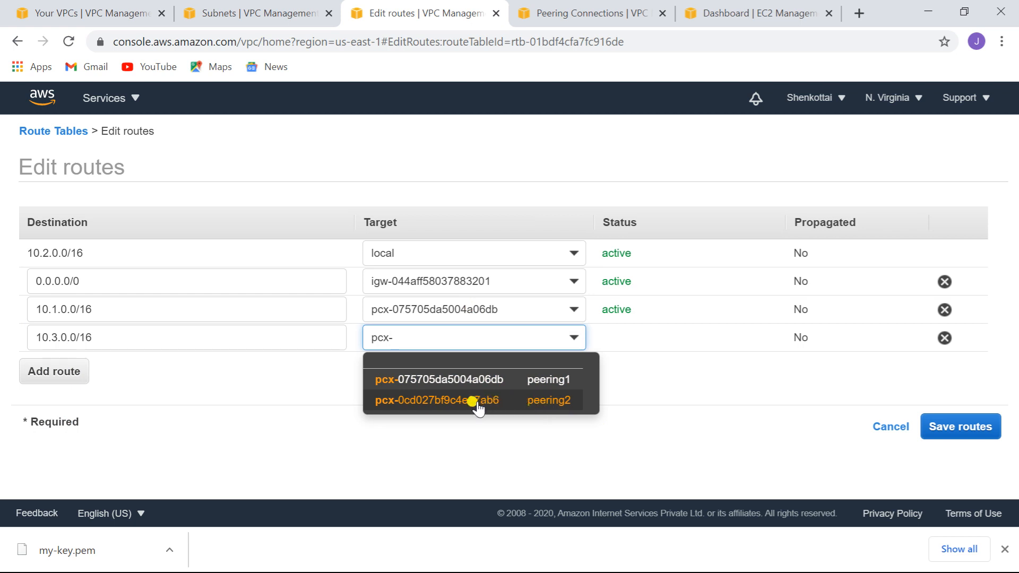
pyautogui.click(540, 407)
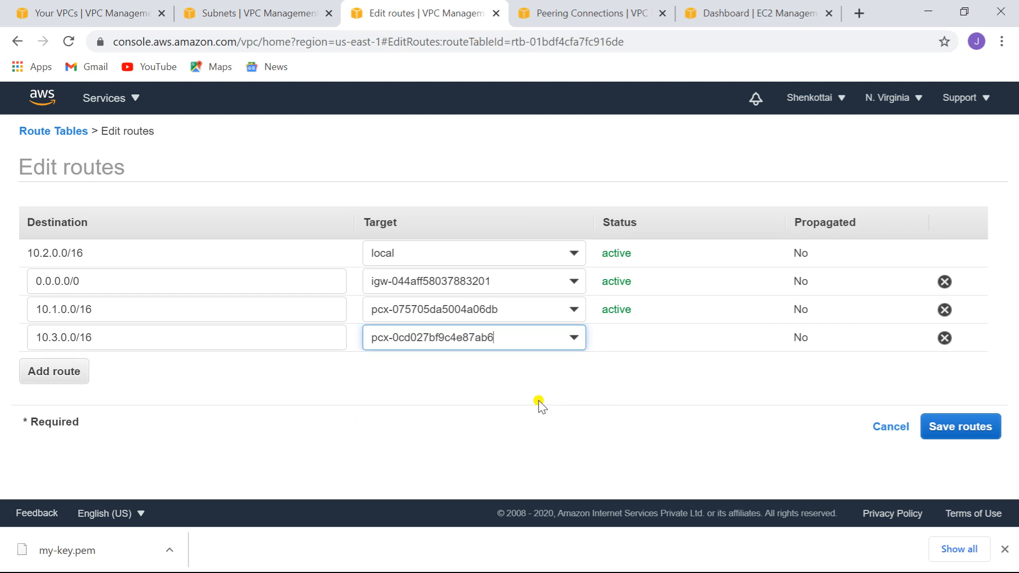
pyautogui.click(980, 428)
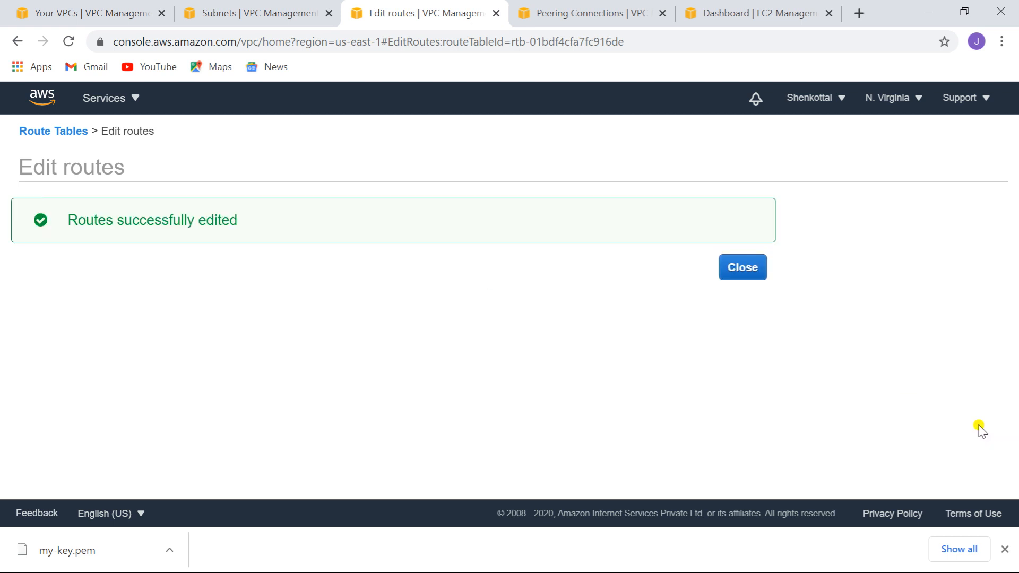
pyautogui.click(742, 268)
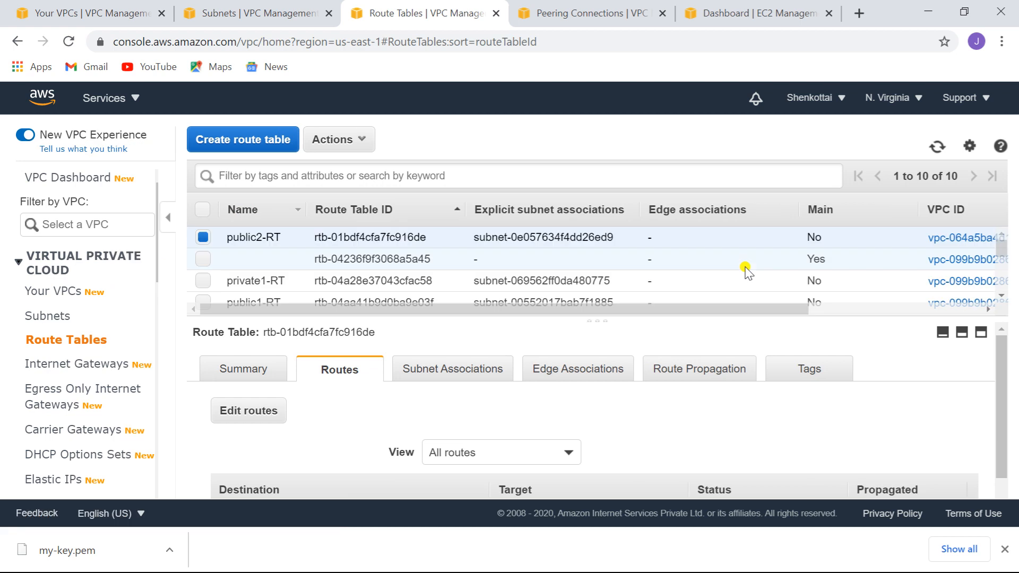
# Select only private2-RT in the route tables list and add a route with destination 10.3.0.0/16.
pyautogui.click(209, 237)
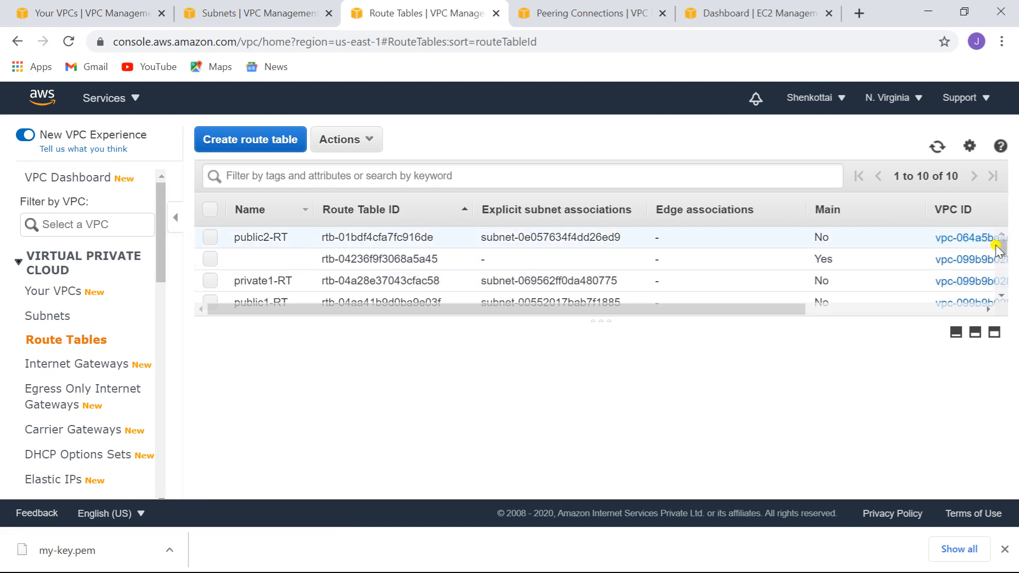
pyautogui.moveTo(1000, 247); pyautogui.dragTo(1008, 273)
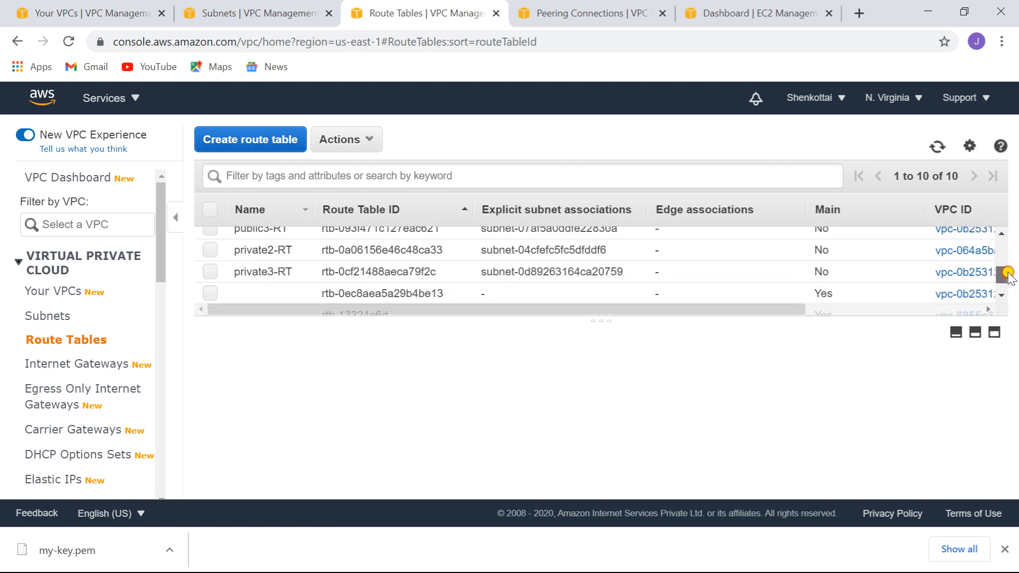
pyautogui.click(208, 250)
pyautogui.click(239, 413)
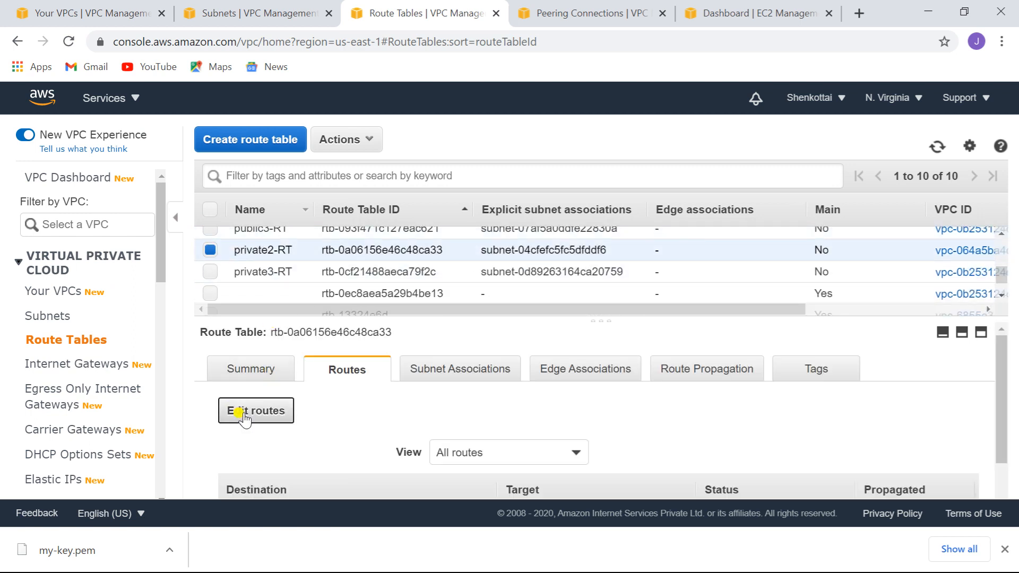
pyautogui.click(35, 317)
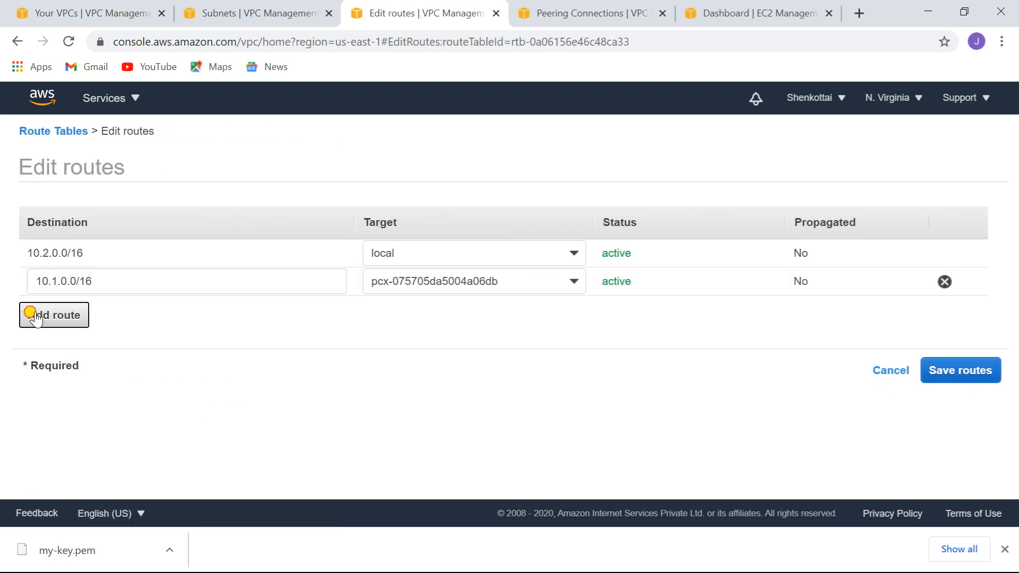
pyautogui.click(70, 308)
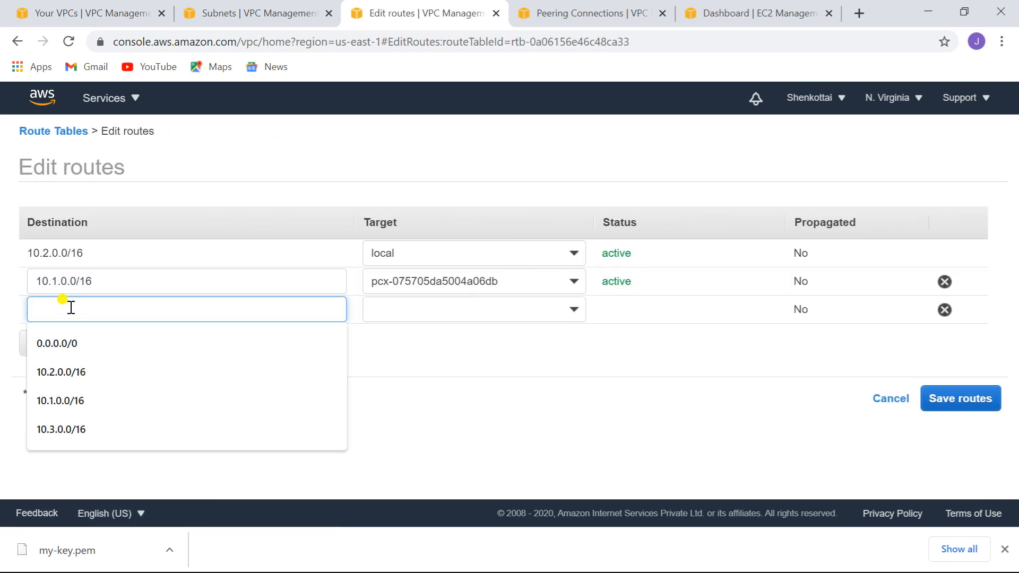
pyautogui.write('10.3.0.0/16')
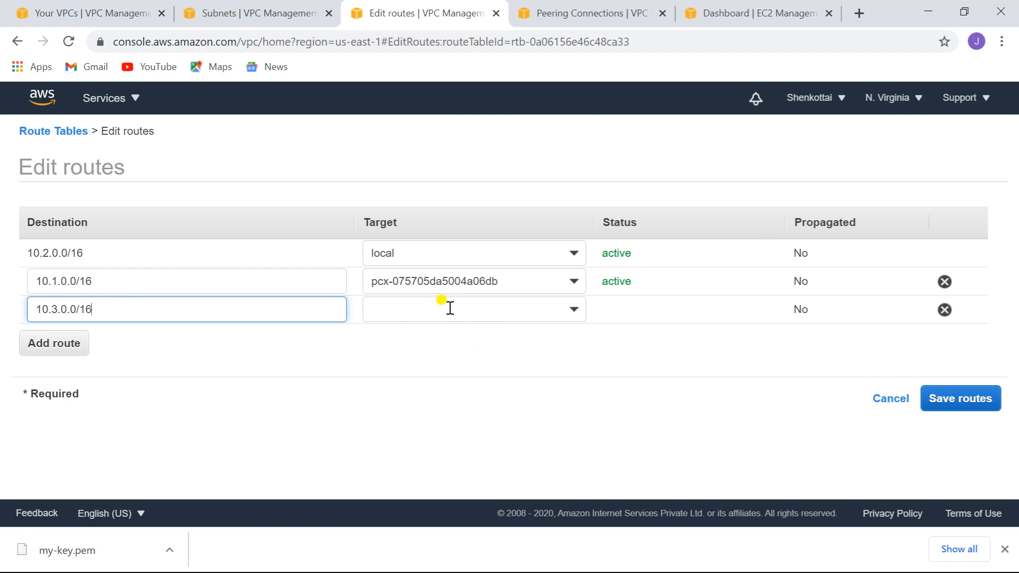
# Set peering2 as the peering connection target of private2-RT's 10.3.0.0/16 route and save the routes.
pyautogui.click(571, 309)
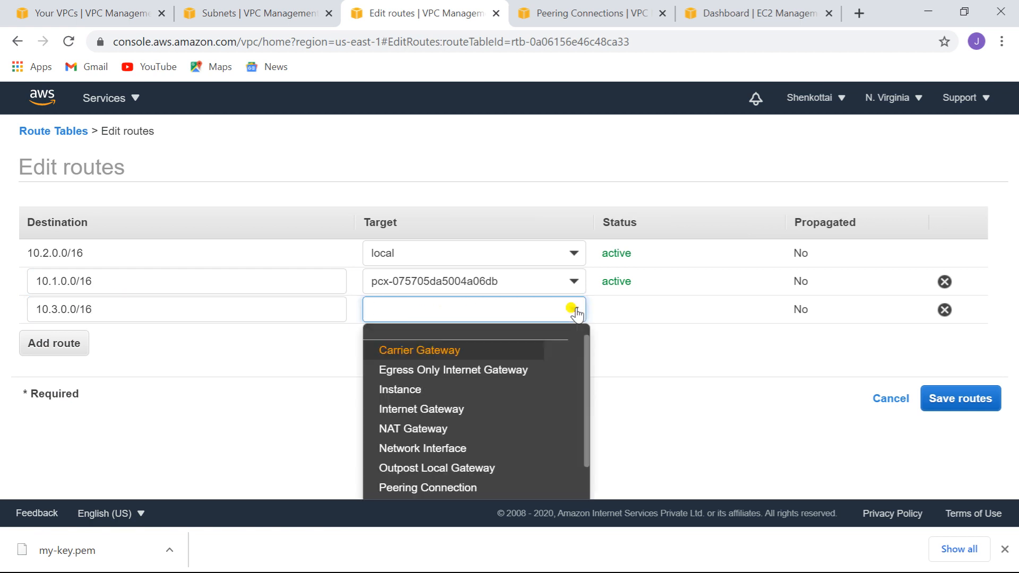
pyautogui.click(461, 487)
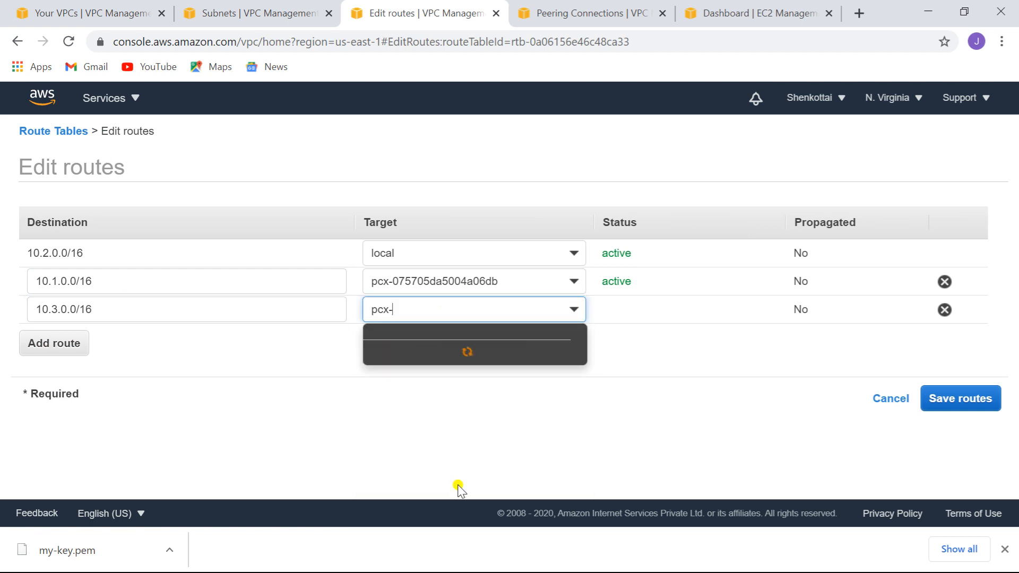
pyautogui.click(477, 372)
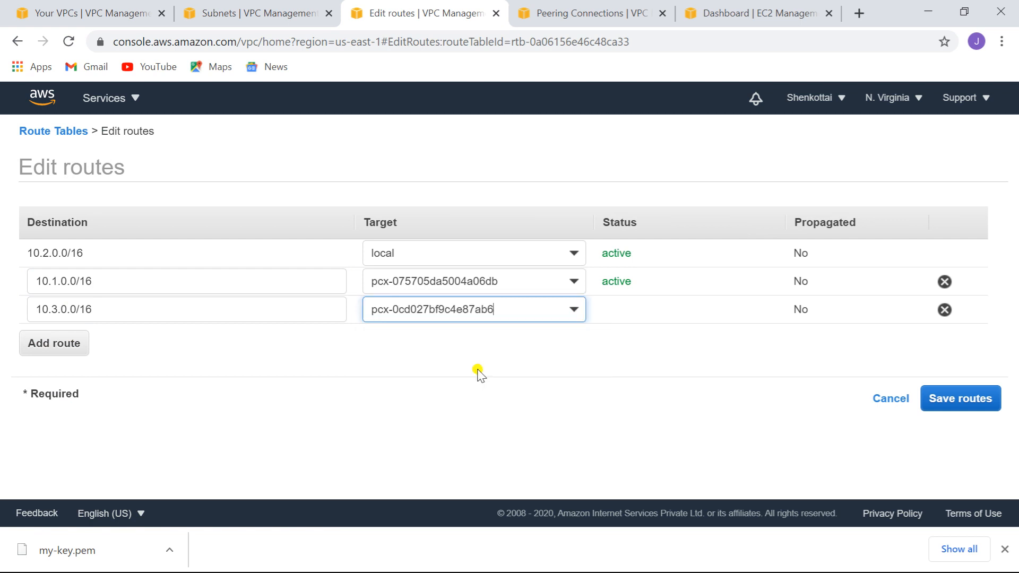
pyautogui.click(979, 398)
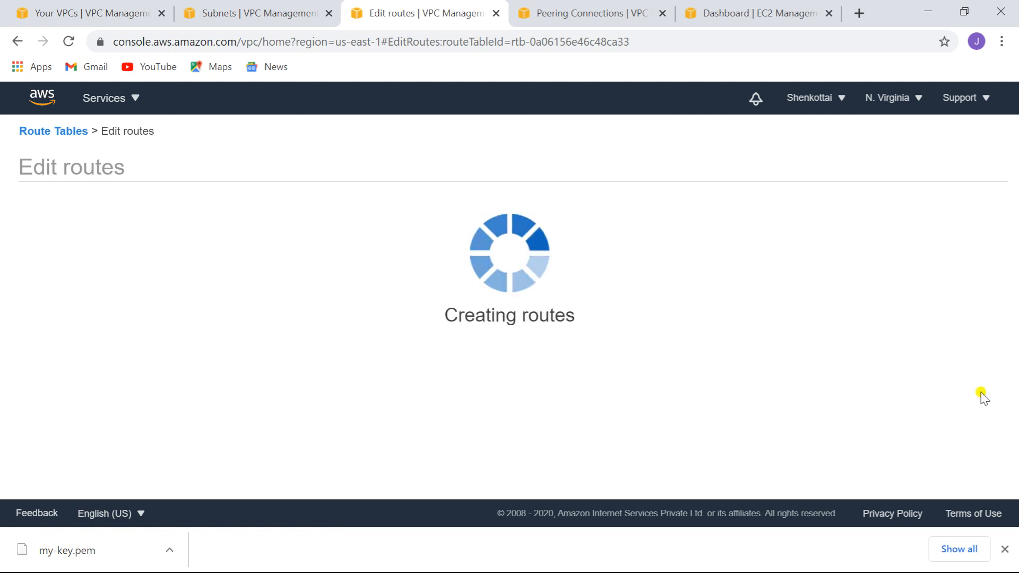
pyautogui.click(741, 266)
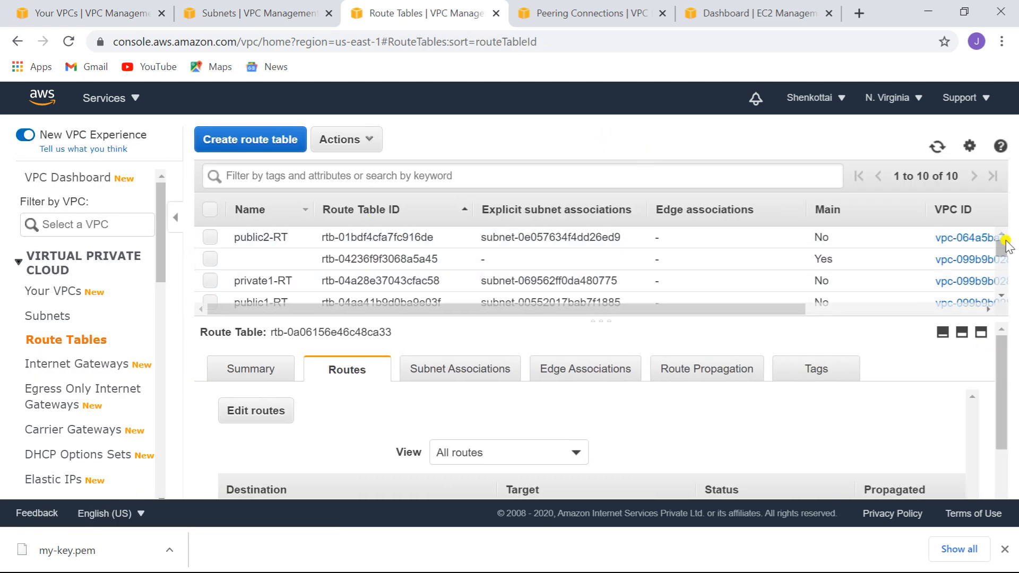
# Select only public3-RT in the route tables list and add an empty route to it.
pyautogui.moveTo(1003, 247); pyautogui.dragTo(1011, 272)
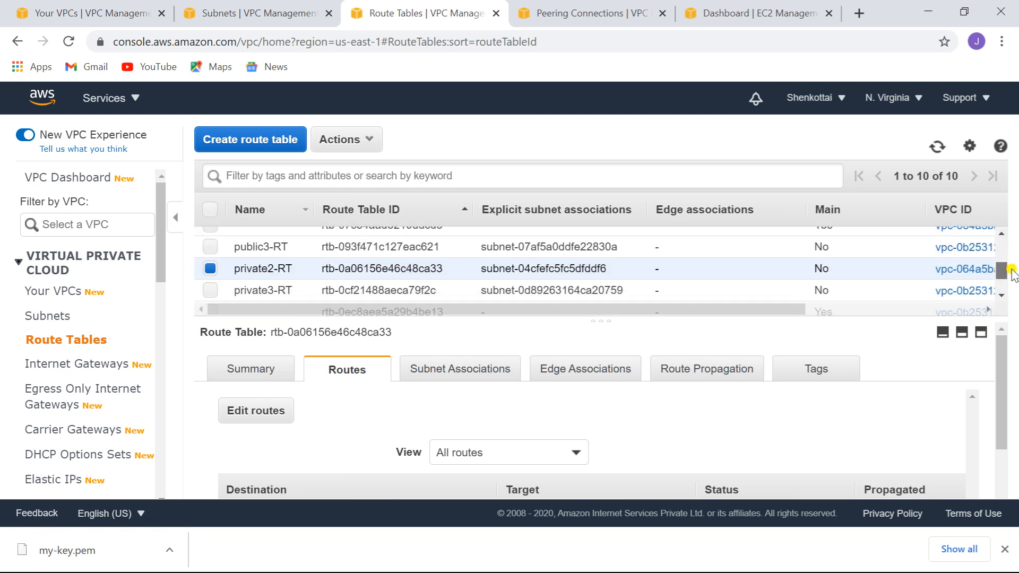
pyautogui.click(211, 270)
pyautogui.click(210, 251)
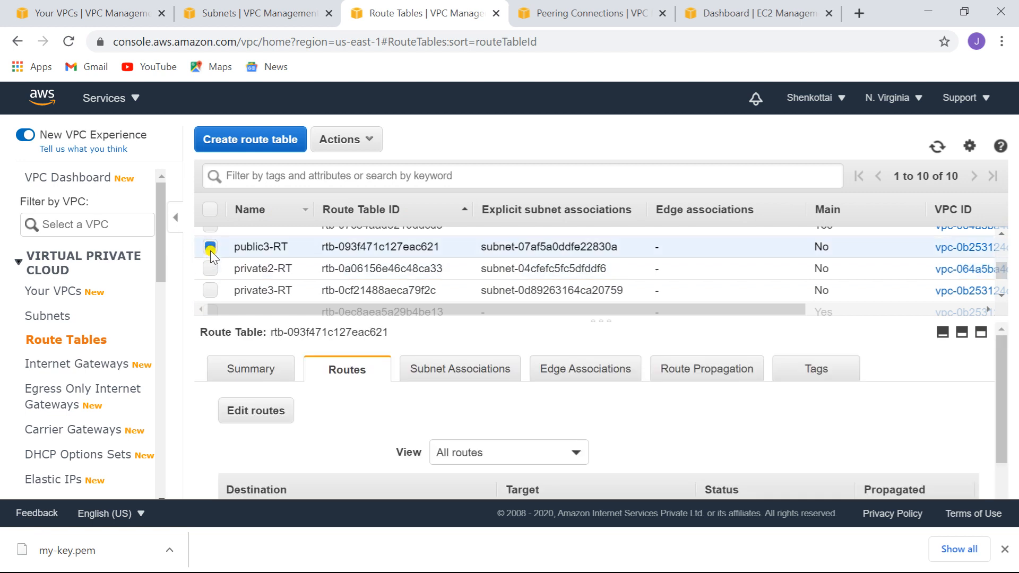
pyautogui.click(240, 412)
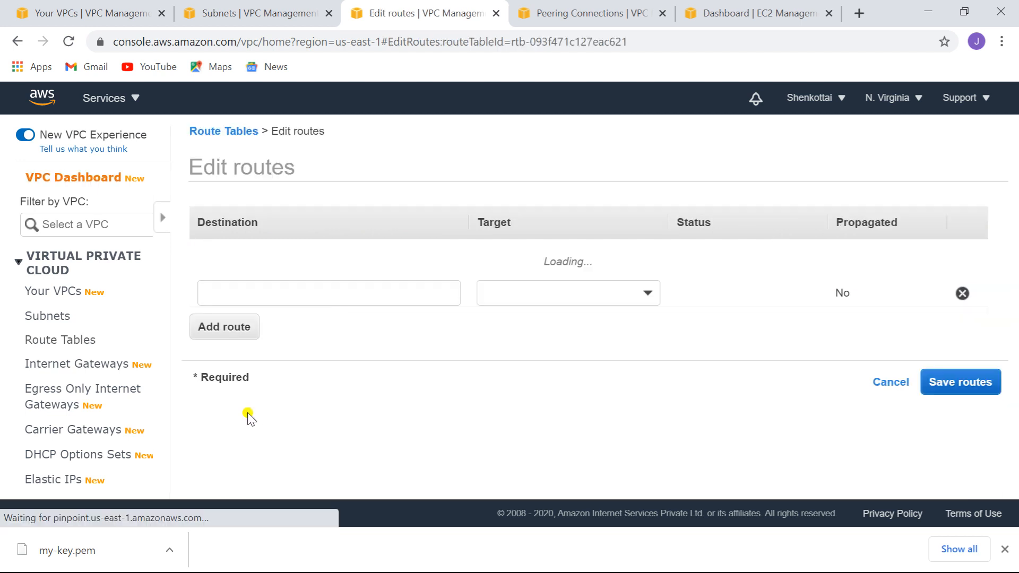
pyautogui.click(30, 316)
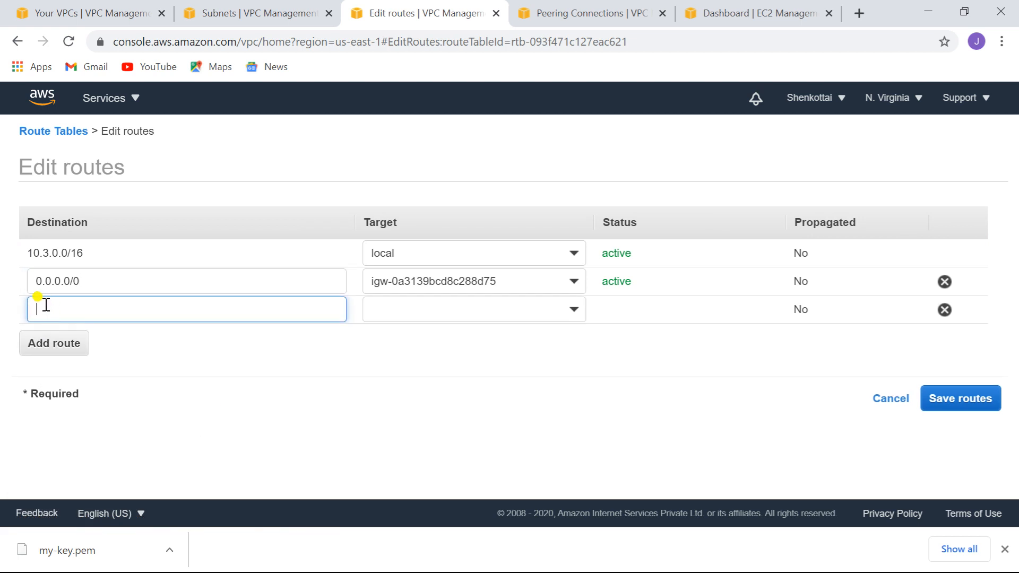
# Copy vpc2's IPv4 CIDR, 10.2.0.0/16, from the VPC list into the destination of public3-RT's new route.
pyautogui.click(90, 13)
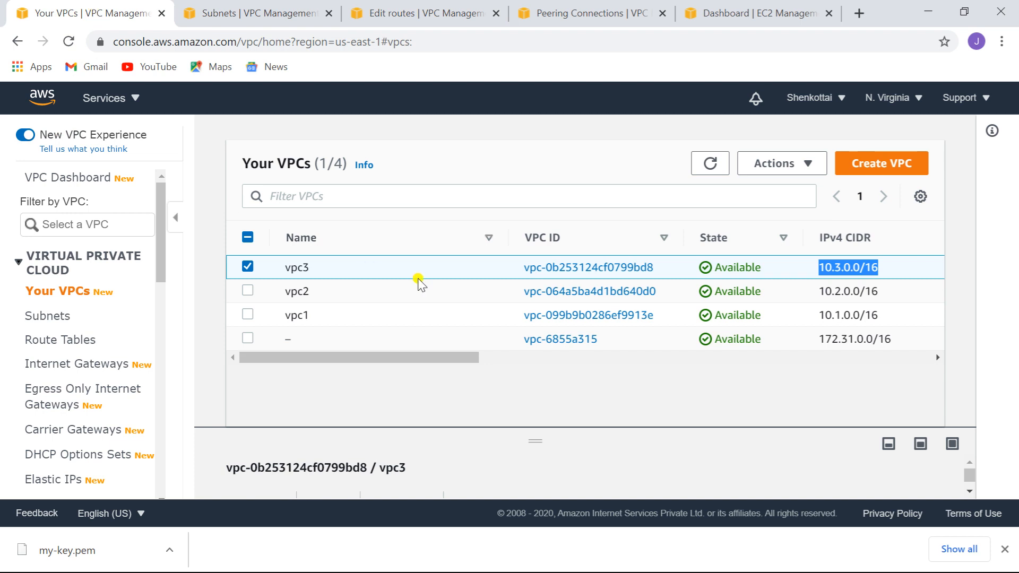
pyautogui.click(248, 290)
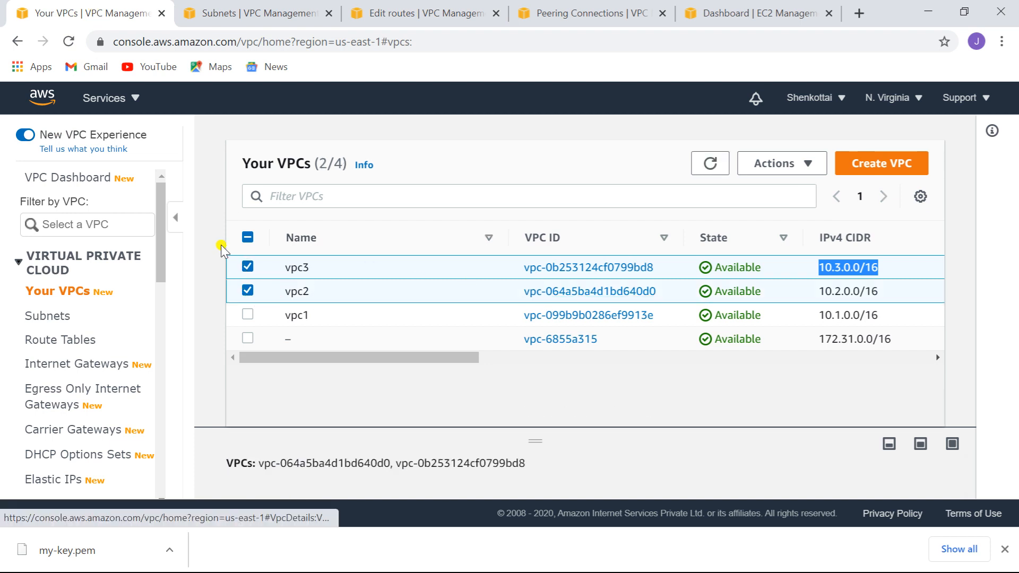
pyautogui.click(248, 265)
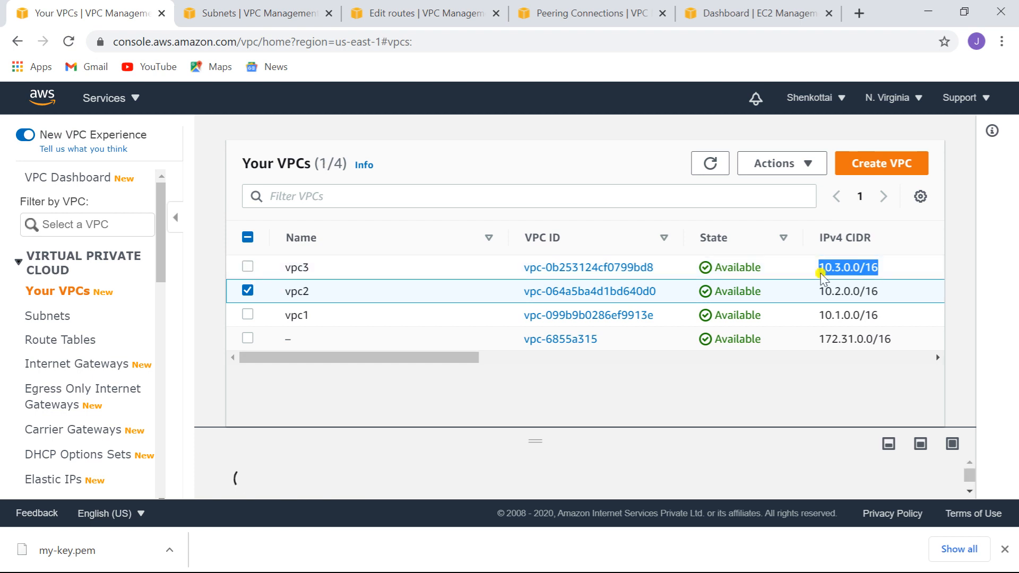
pyautogui.moveTo(819, 291); pyautogui.dragTo(899, 296)
pyautogui.hotkey('ctrl', 'c')
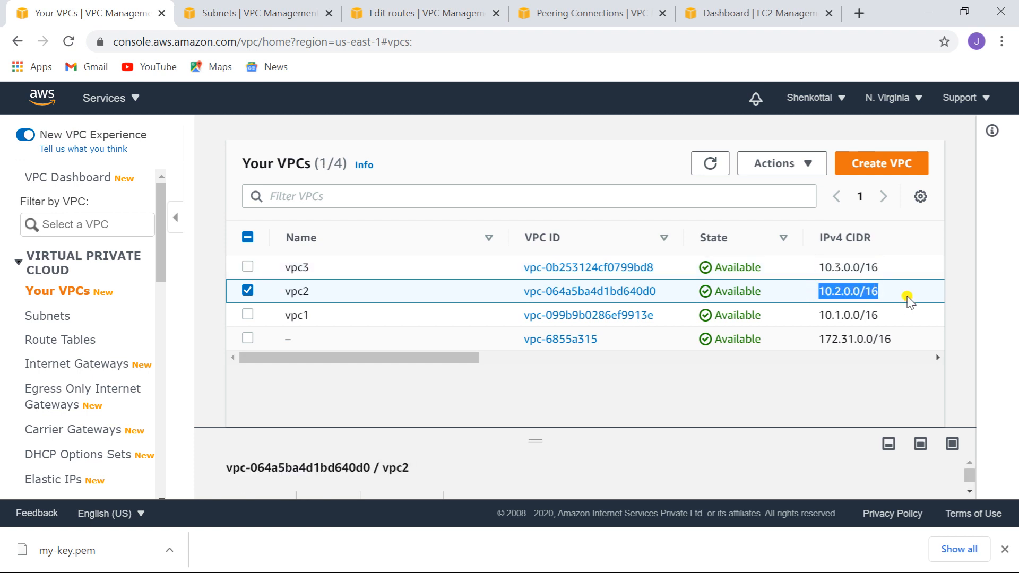
pyautogui.click(434, 15)
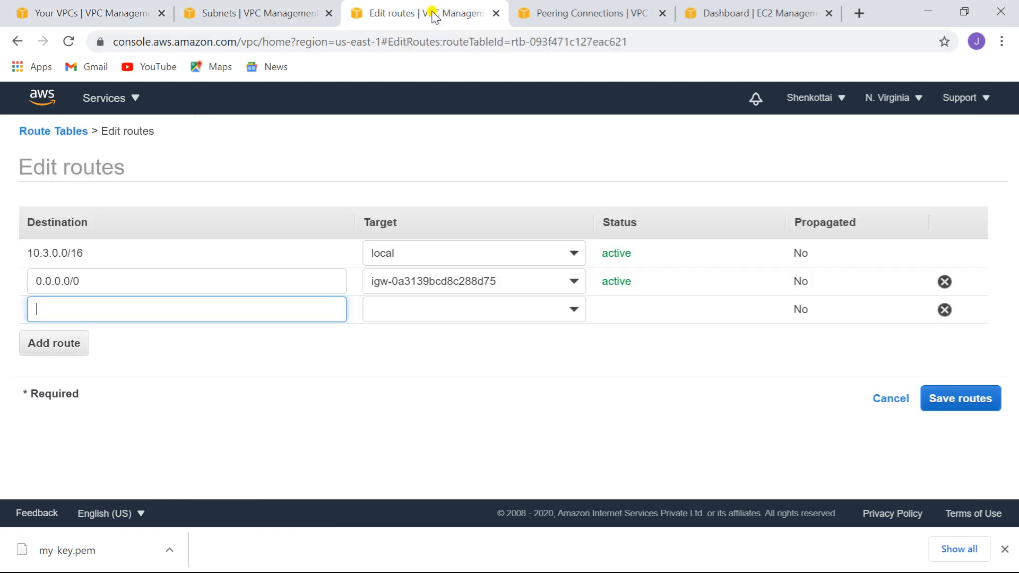
pyautogui.click(172, 307)
pyautogui.hotkey('ctrl', 'v')
# Target public3-RT's 10.2.0.0/16 route at the peering2 peering connection and save the routes.
pyautogui.click(573, 312)
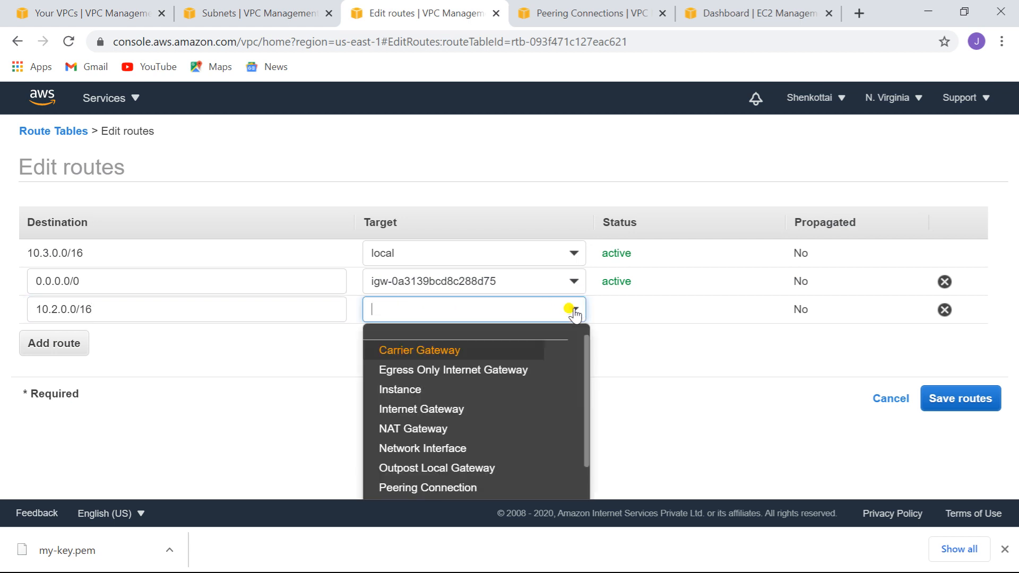
pyautogui.click(417, 488)
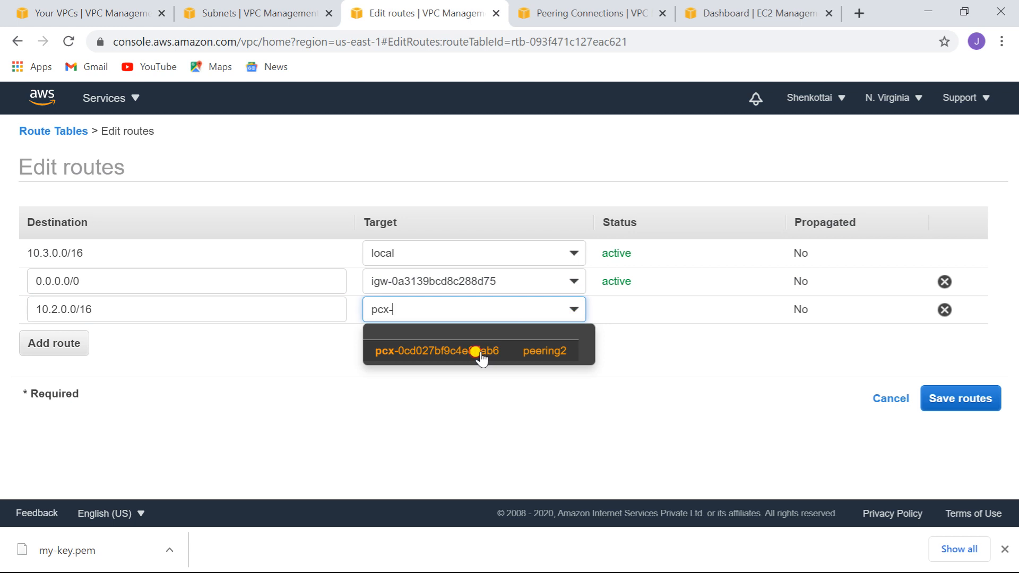
pyautogui.click(480, 352)
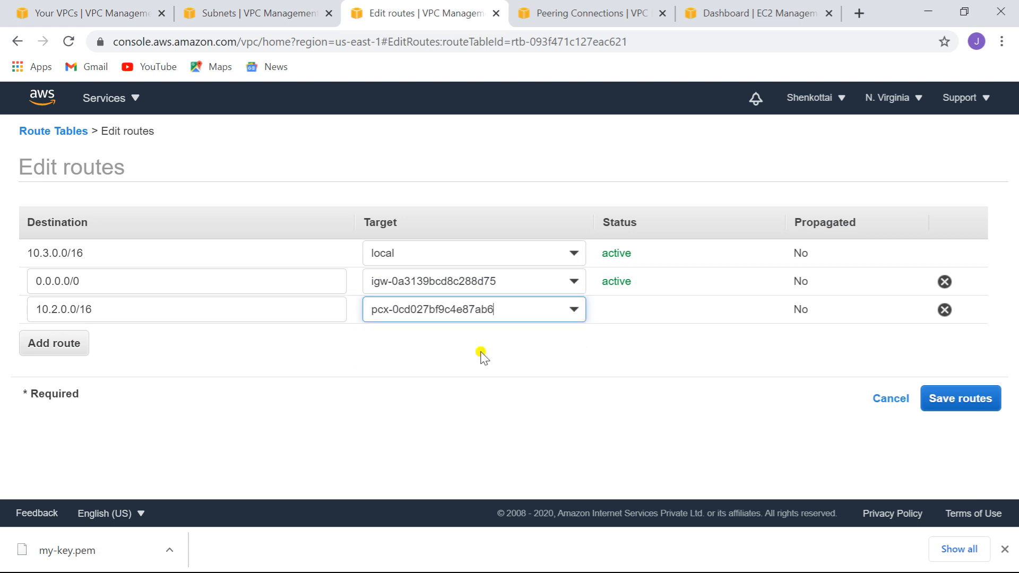
pyautogui.click(963, 405)
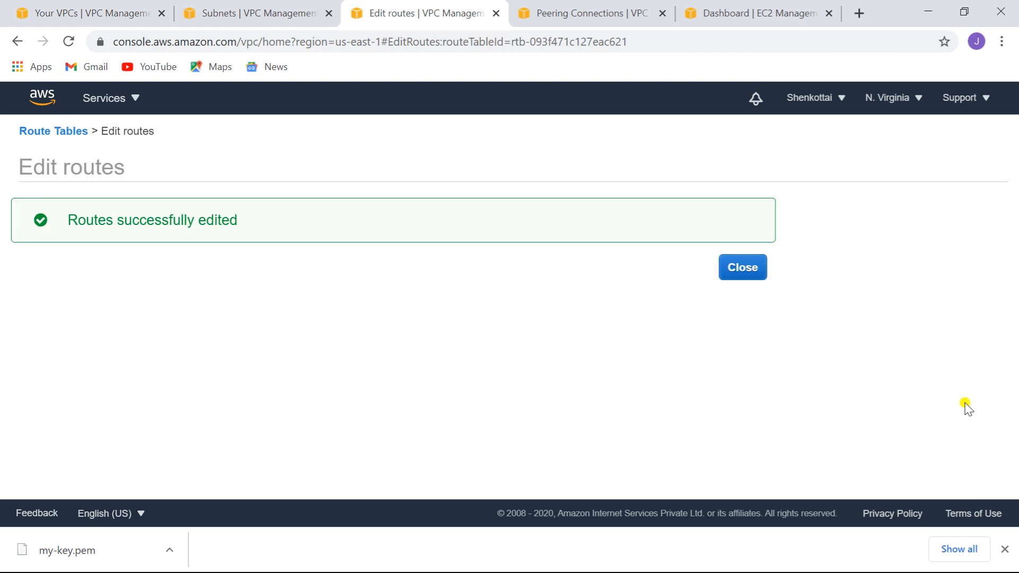
# Select only private3-RT in the route tables list and add a route with destination 10.2.0.0/16.
pyautogui.click(742, 267)
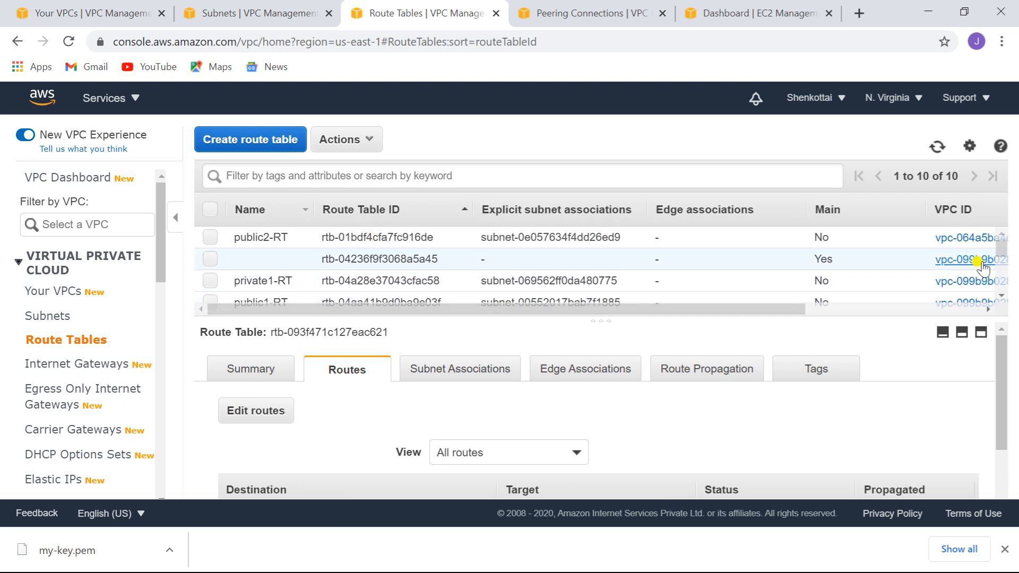
pyautogui.moveTo(1001, 247); pyautogui.dragTo(1006, 270)
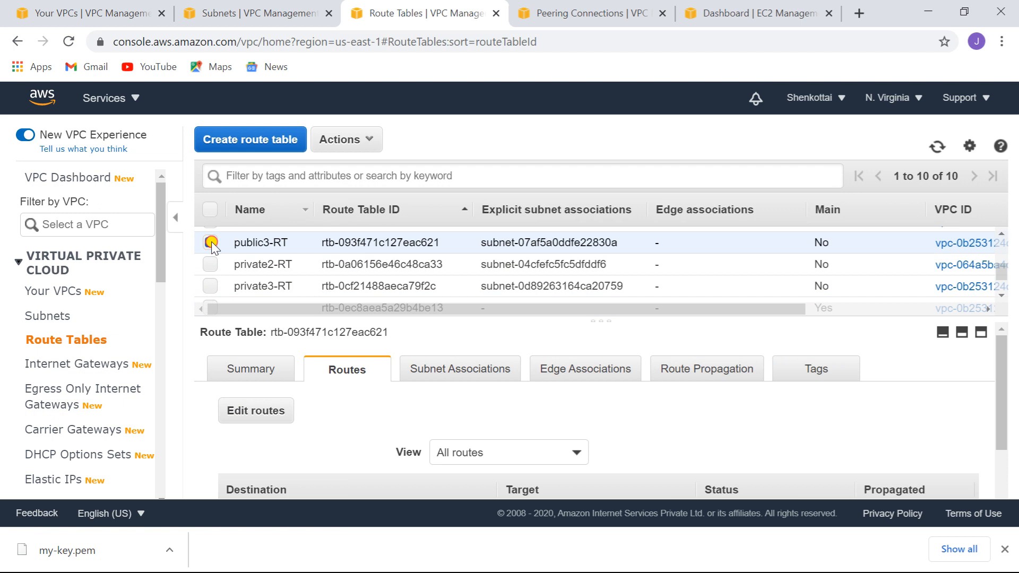
pyautogui.click(211, 286)
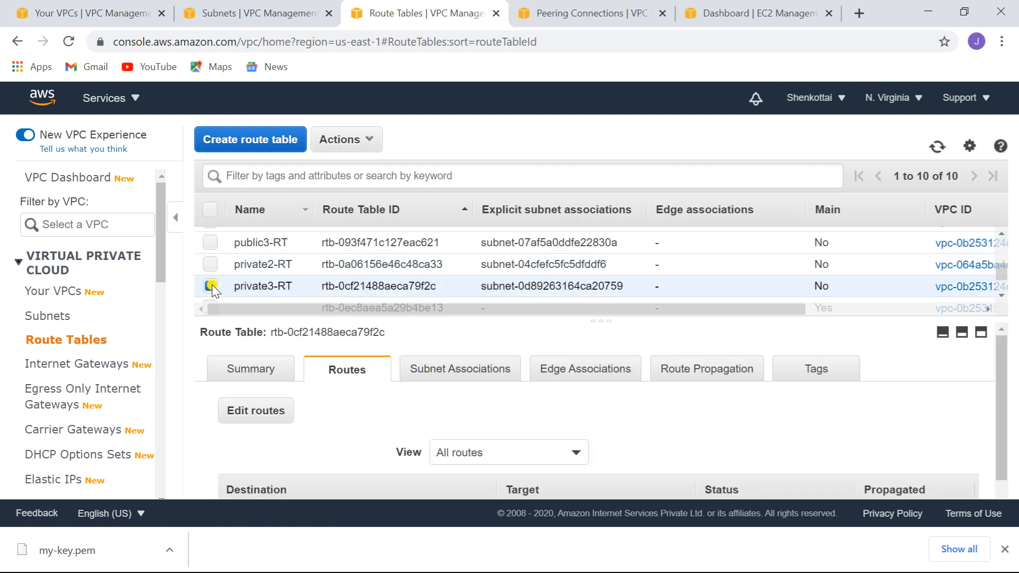
pyautogui.click(257, 411)
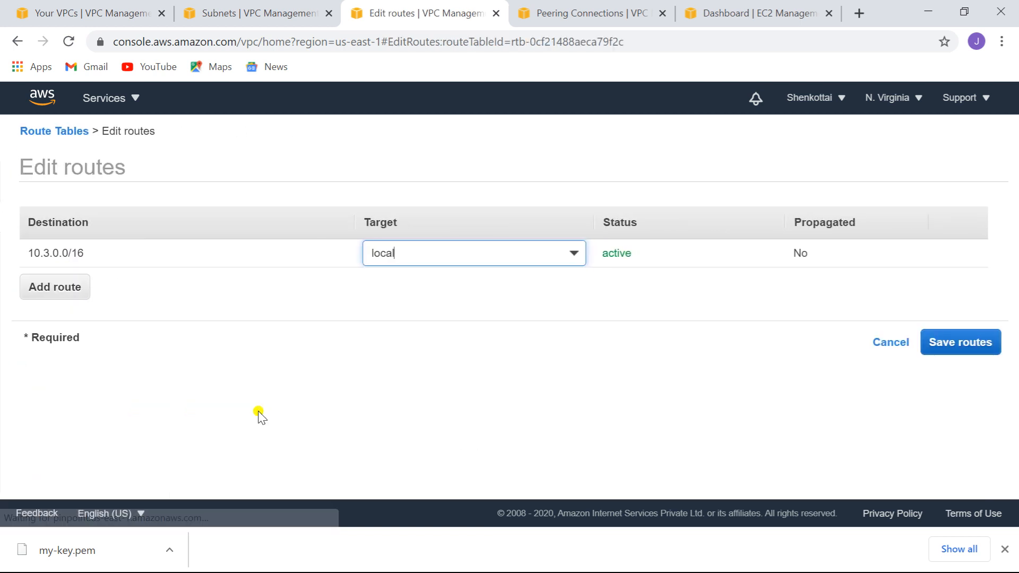
pyautogui.click(62, 289)
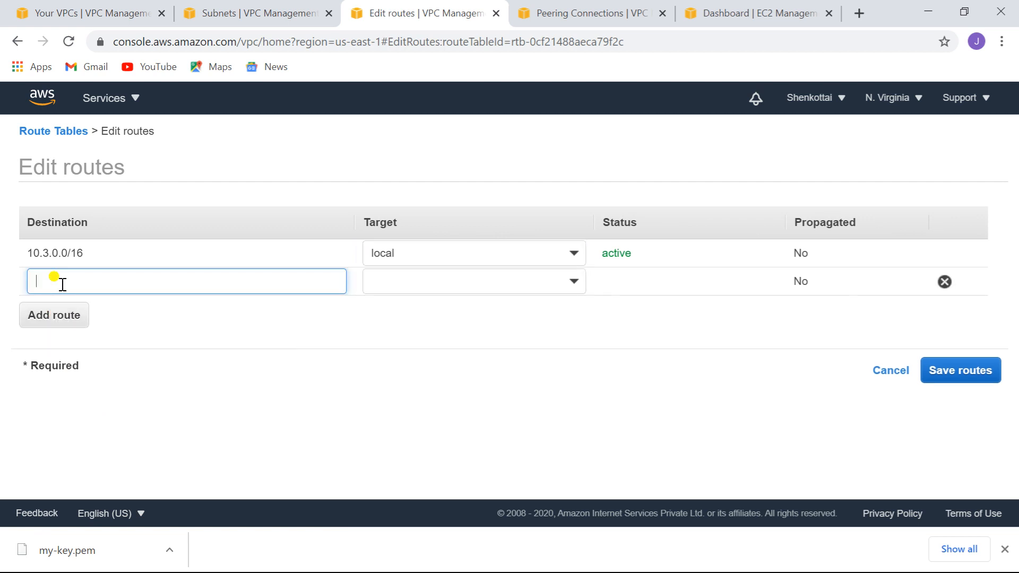
pyautogui.write('10.2.0.0/16')
# Target private3-RT's 10.2.0.0/16 route at the peering2 peering connection and save the routes.
pyautogui.click(571, 293)
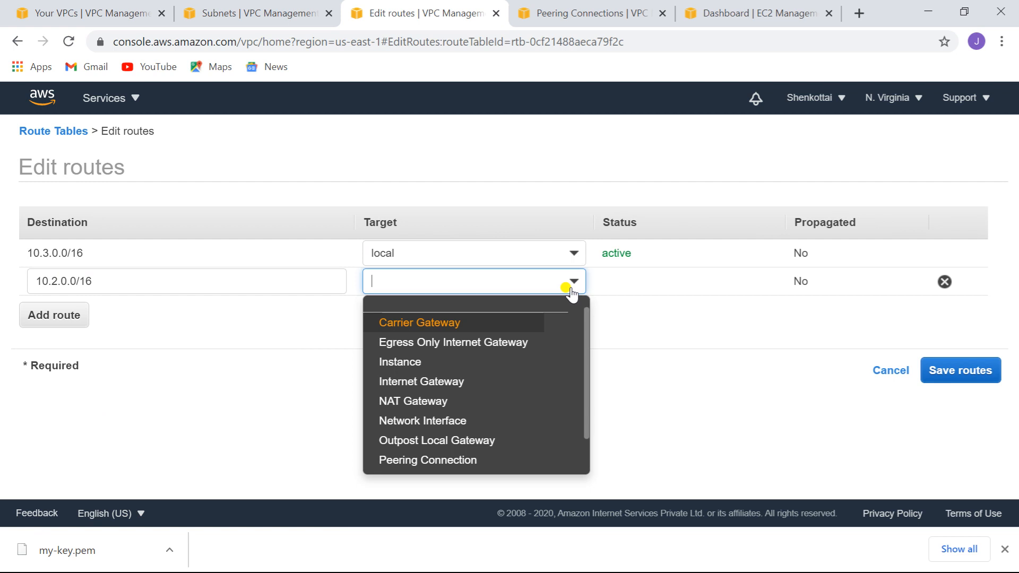
pyautogui.click(470, 460)
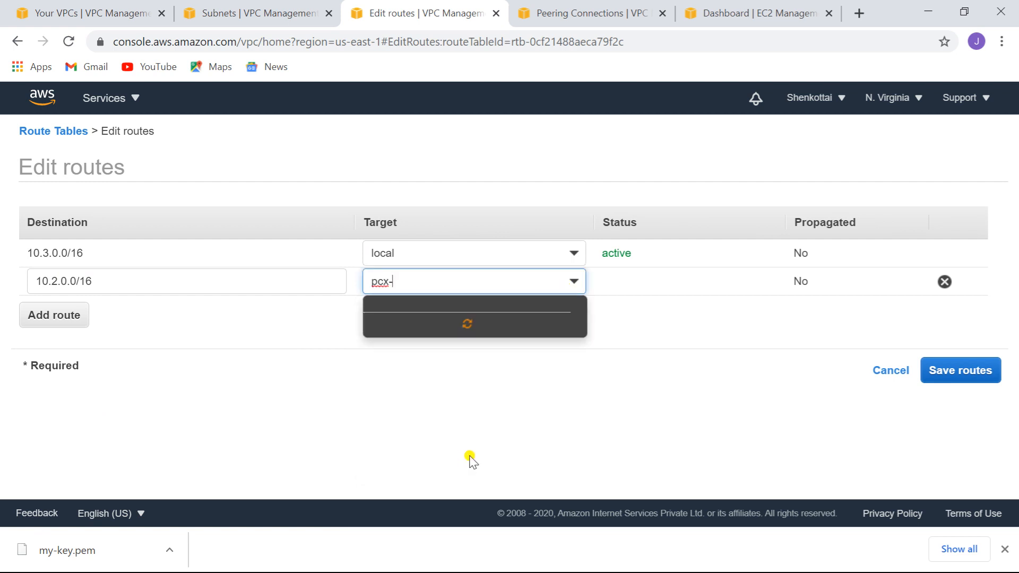
pyautogui.click(480, 325)
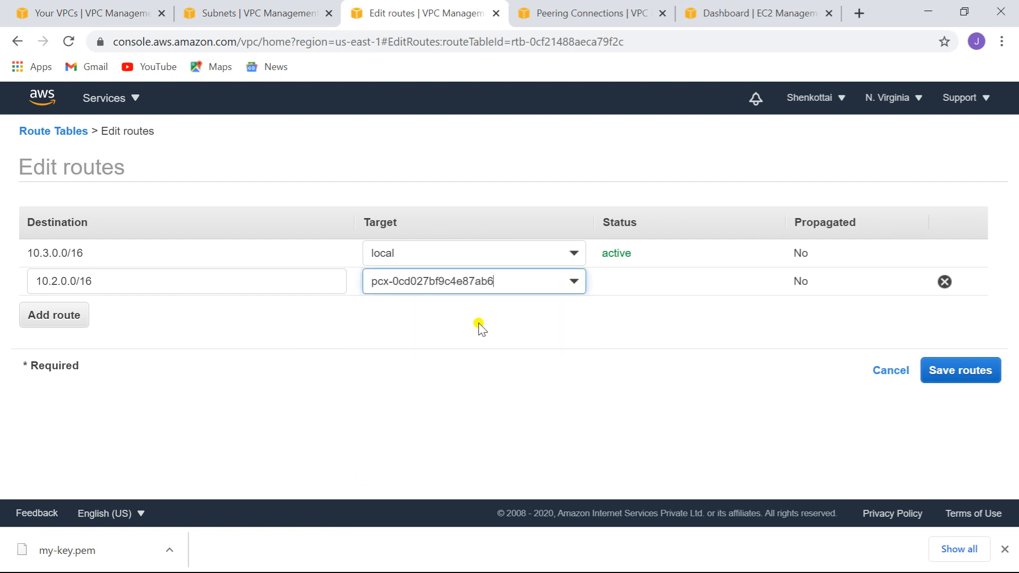
pyautogui.click(971, 366)
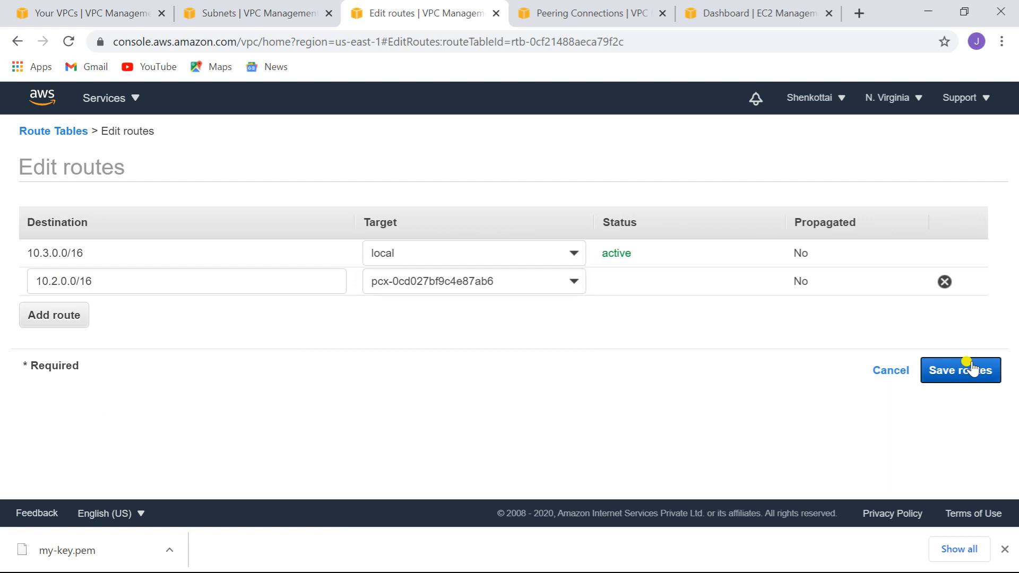
pyautogui.click(742, 269)
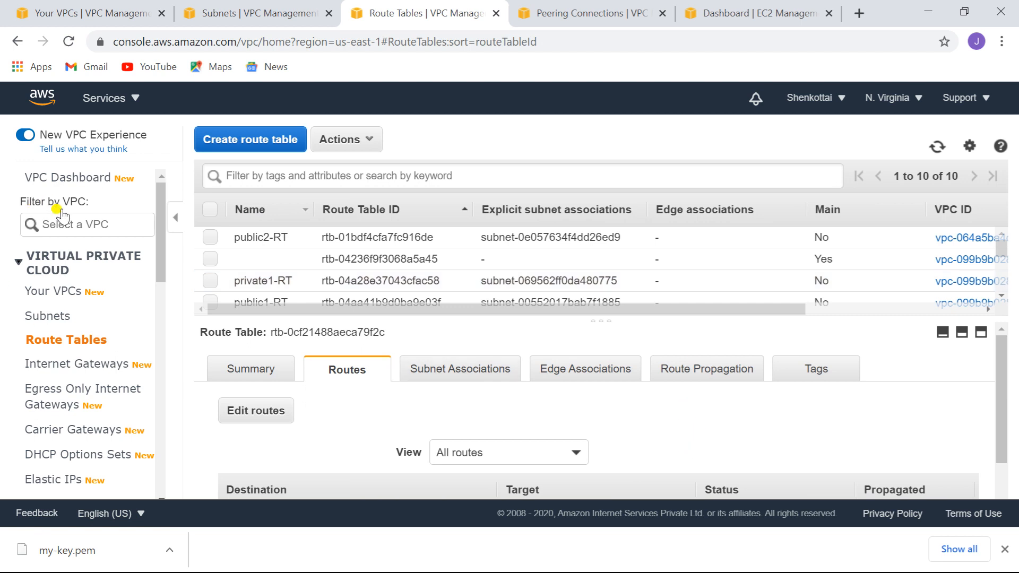
# Open the EC2 instances list and copy instance3's private IPv4 address, 10.3.2.198.
pyautogui.click(780, 8)
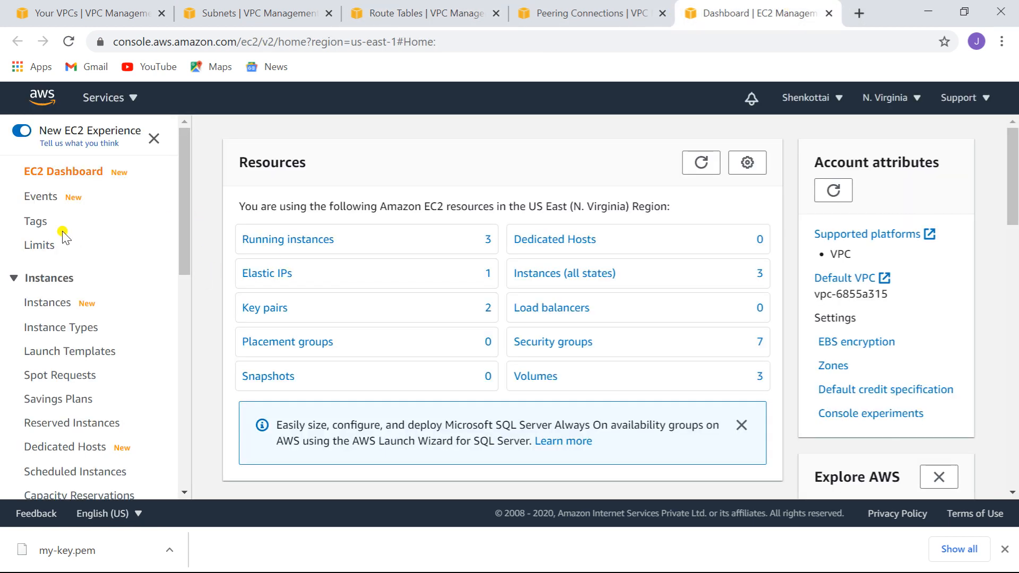
pyautogui.click(60, 309)
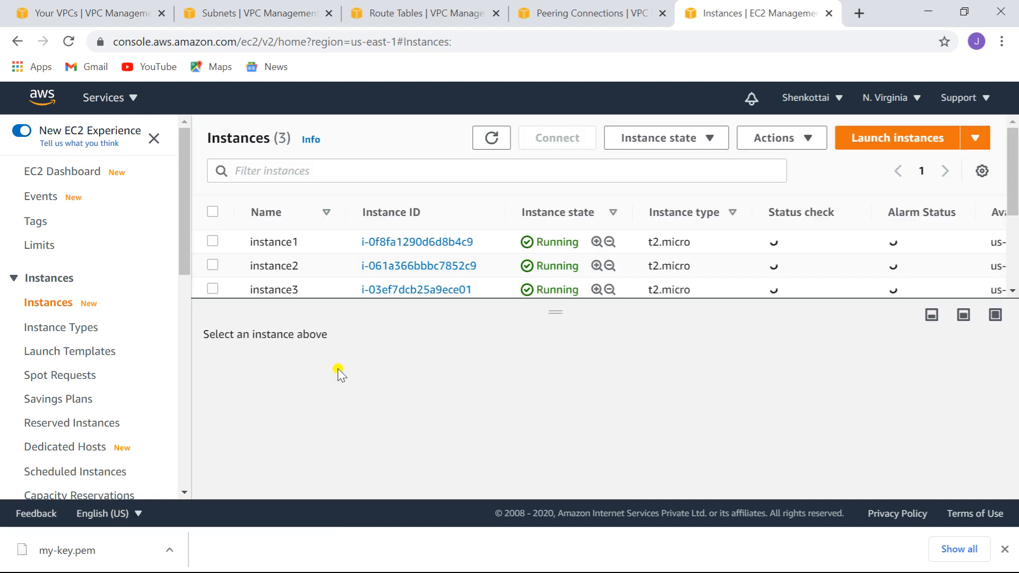
pyautogui.moveTo(554, 313); pyautogui.dragTo(552, 339)
pyautogui.moveTo(194, 339); pyautogui.dragTo(246, 334)
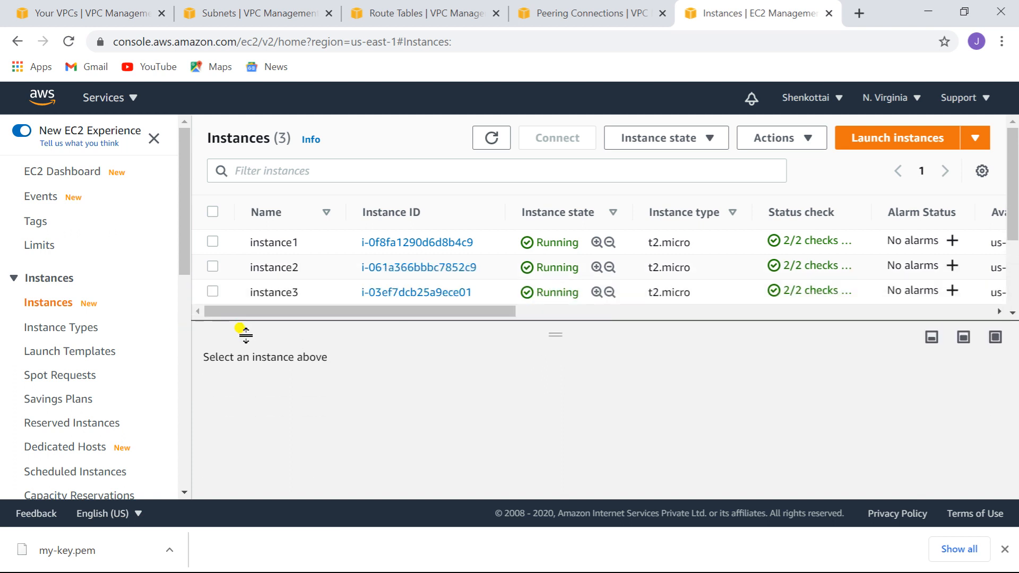
pyautogui.click(212, 291)
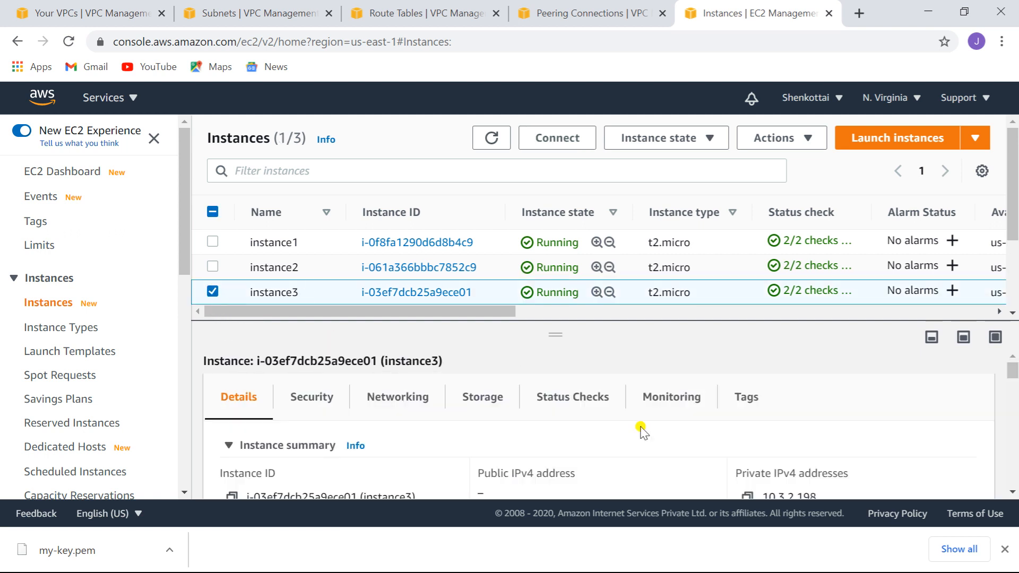
pyautogui.moveTo(1012, 370); pyautogui.dragTo(1012, 382)
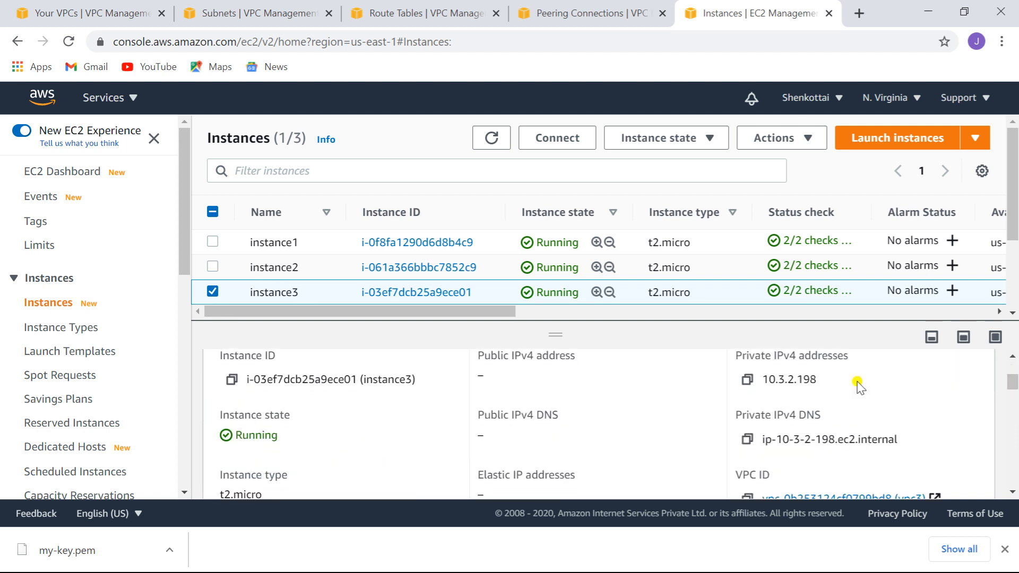
pyautogui.moveTo(1013, 383); pyautogui.dragTo(1012, 375)
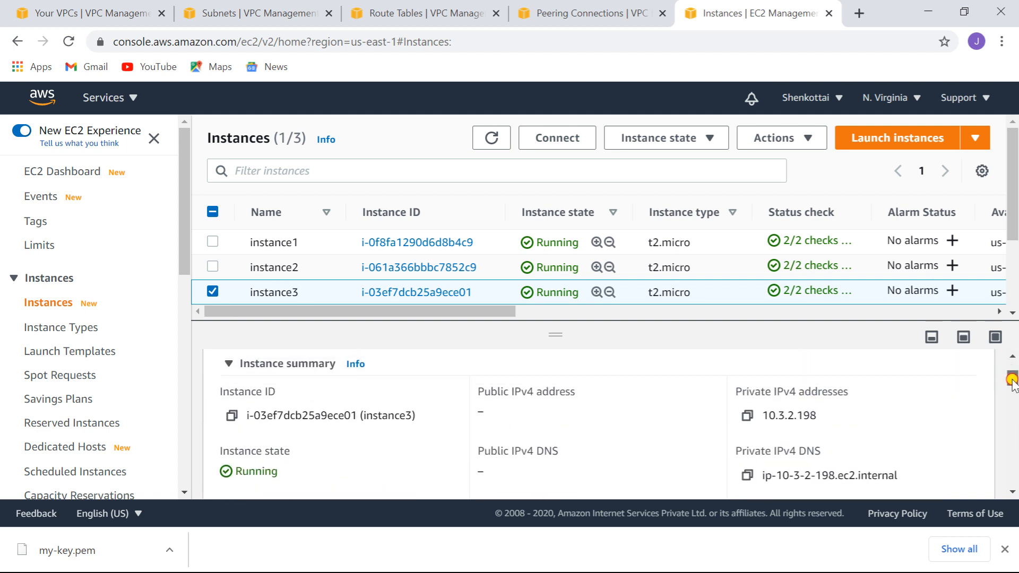
pyautogui.click(747, 416)
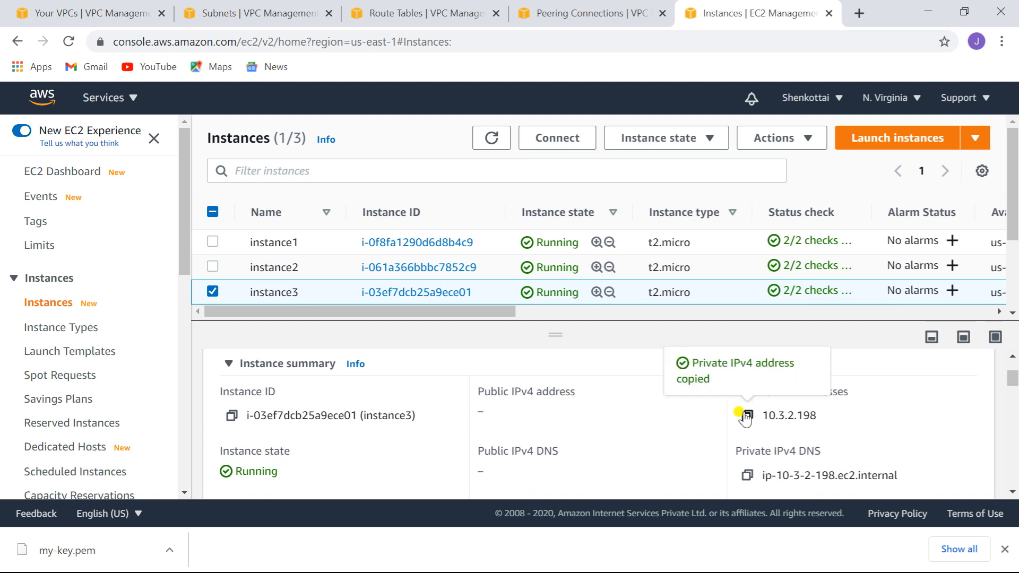
# Switch to the ip-10-2-1-71 PuTTY session, stop its running ping and ping instance3 at 10.3.2.198.
pyautogui.hotkey('alt', 'Tab')
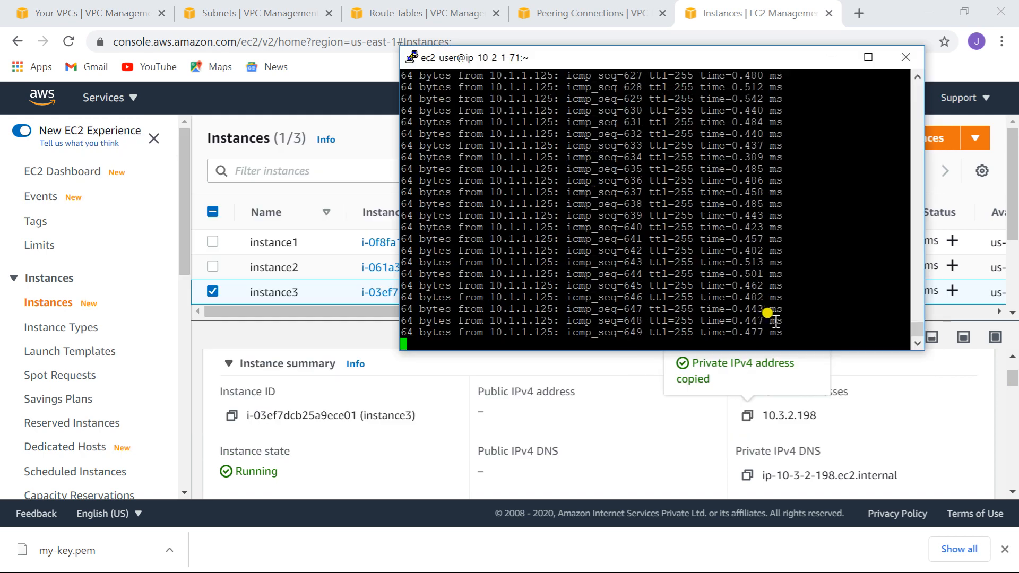
pyautogui.hotkey('ctrl', 'c')
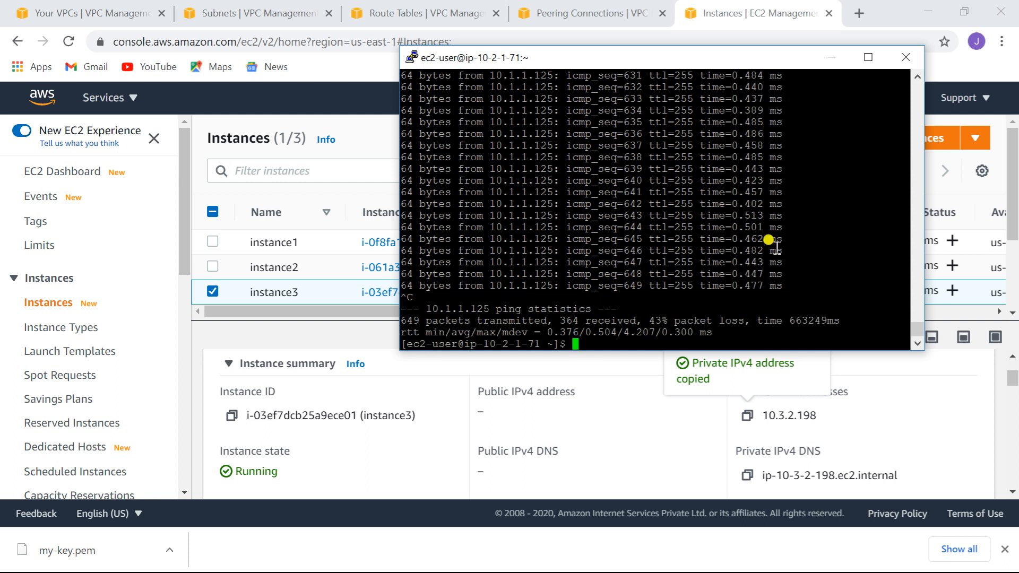
pyautogui.write('ping')
pyautogui.rightClick(776, 248)
pyautogui.press('Return')
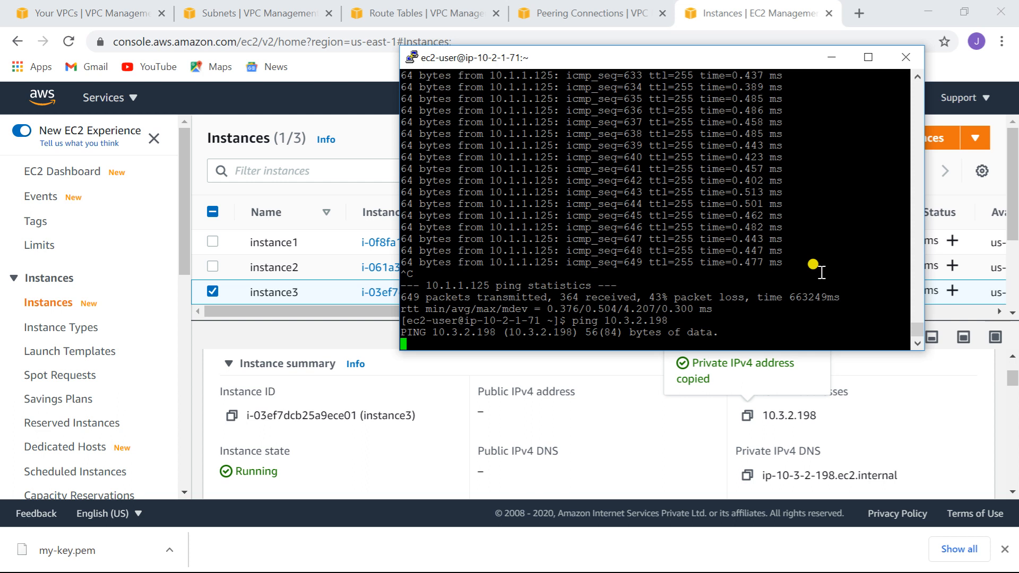
# Switch to the ip-10-1-1-125 PuTTY session, stop its running ping and ping instance3 at 10.3.2.198.
pyautogui.hotkey('alt', 'Tab')
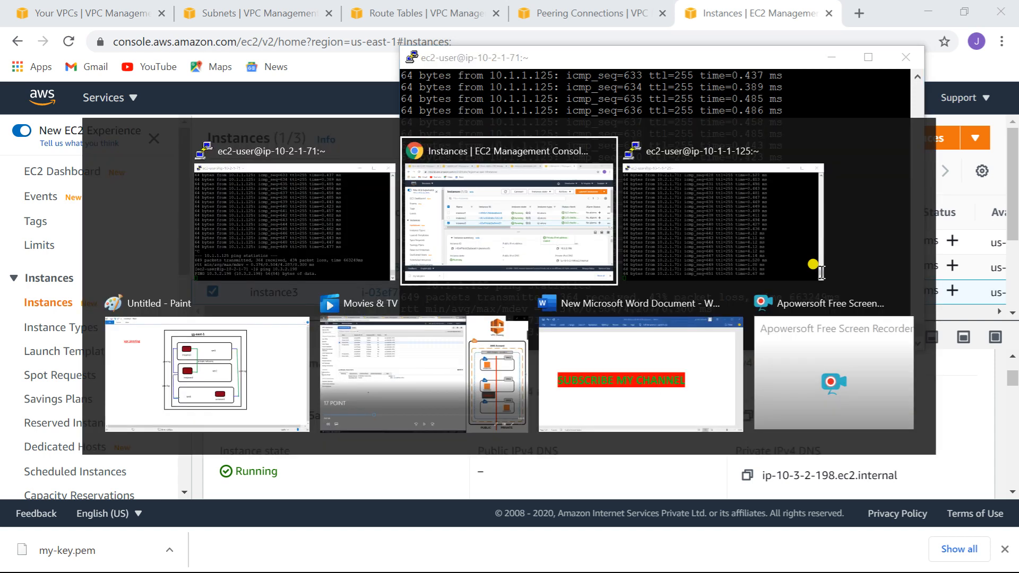
pyautogui.hotkey('alt', 'Tab')
pyautogui.hotkey('alt', 'Tab')
pyautogui.hotkey('alt', 'Tab')
pyautogui.hotkey('alt', 'Tab')
pyautogui.hotkey('alt', 'Tab')
pyautogui.hotkey('alt', 'Tab')
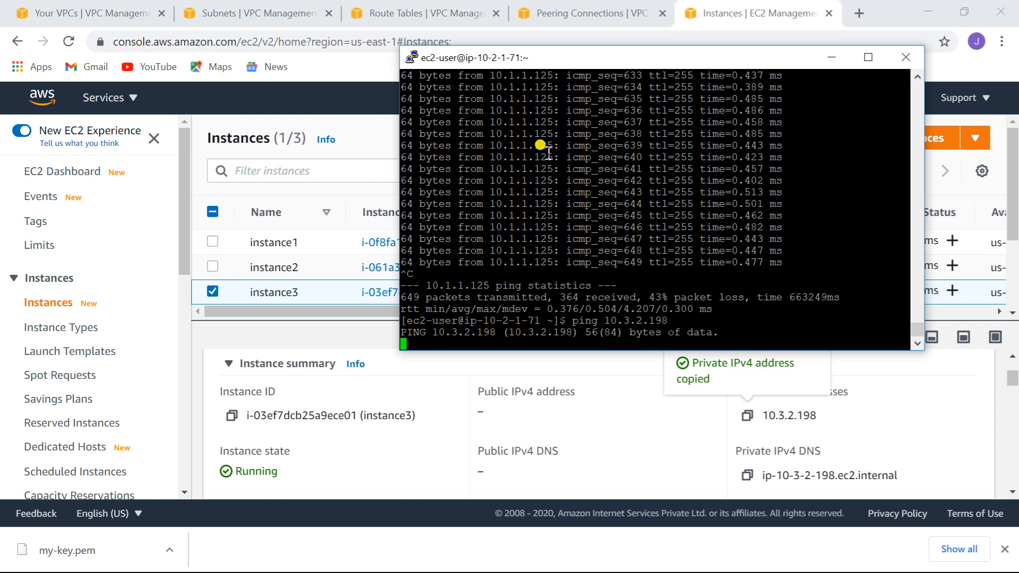
pyautogui.hotkey('alt', 'Tab')
pyautogui.hotkey('alt', 'Tab')
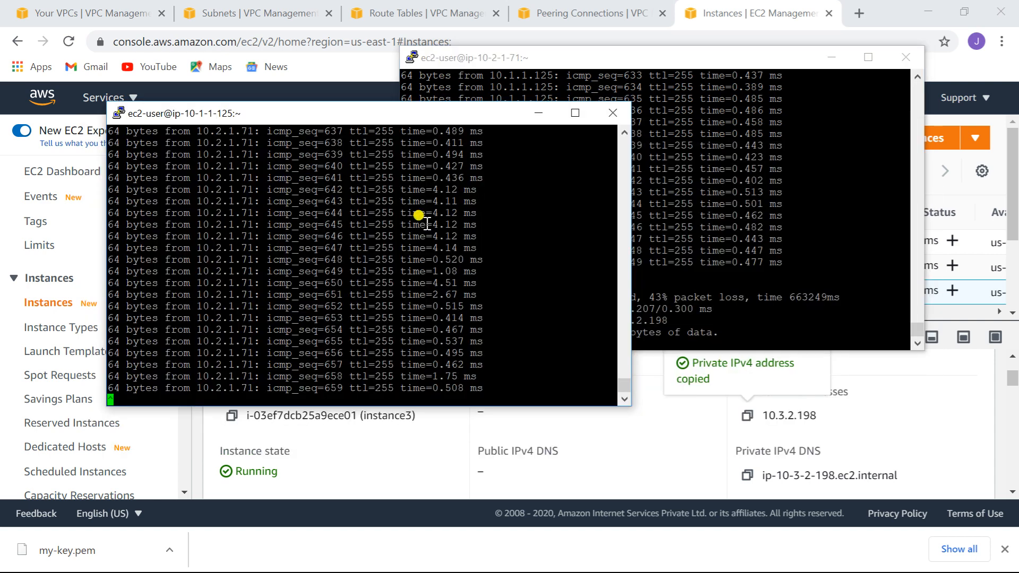
pyautogui.hotkey('ctrl', 'c')
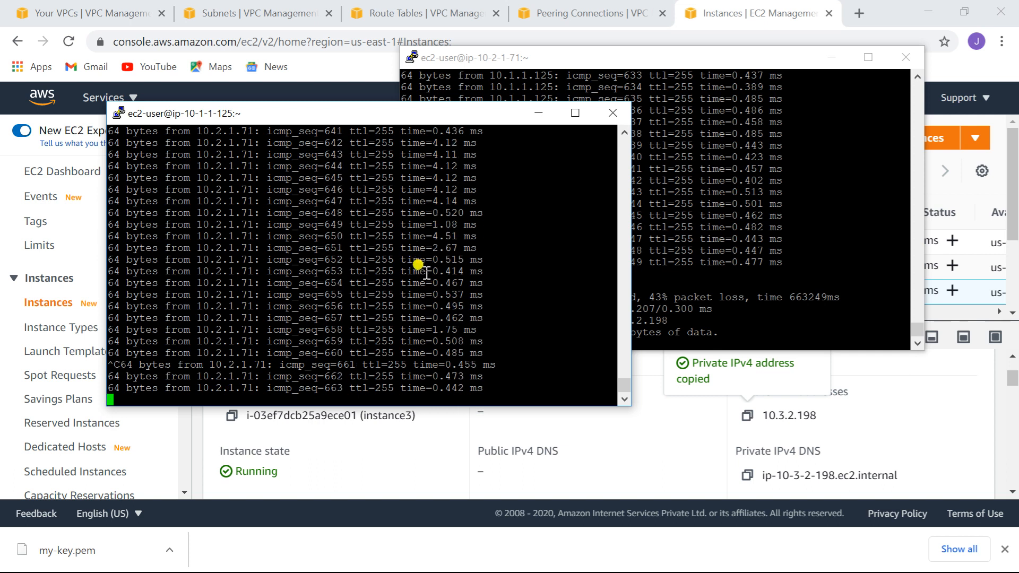
pyautogui.hotkey('ctrl', 'c')
pyautogui.write('ping')
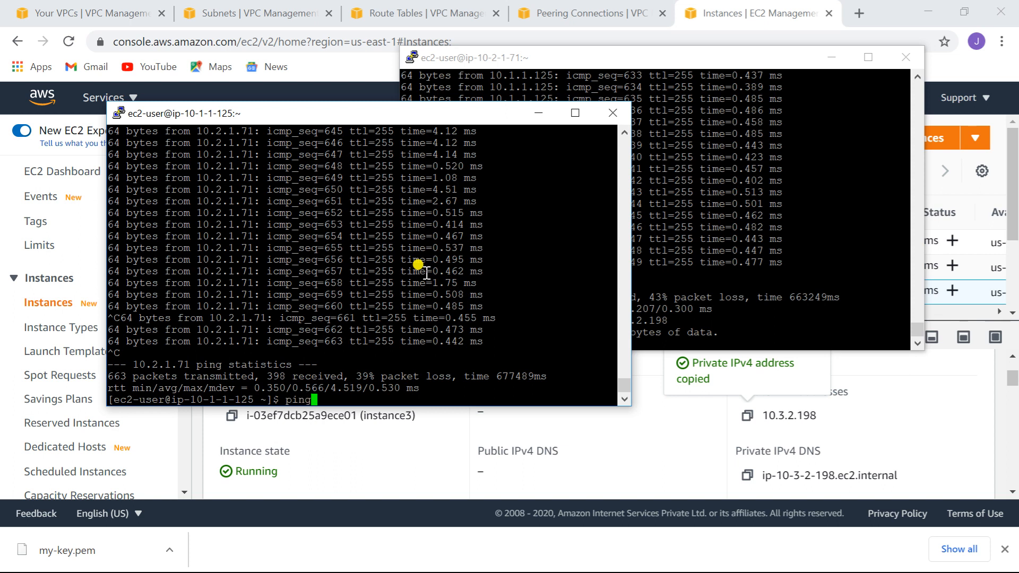
pyautogui.rightClick(427, 276)
pyautogui.press('Return')
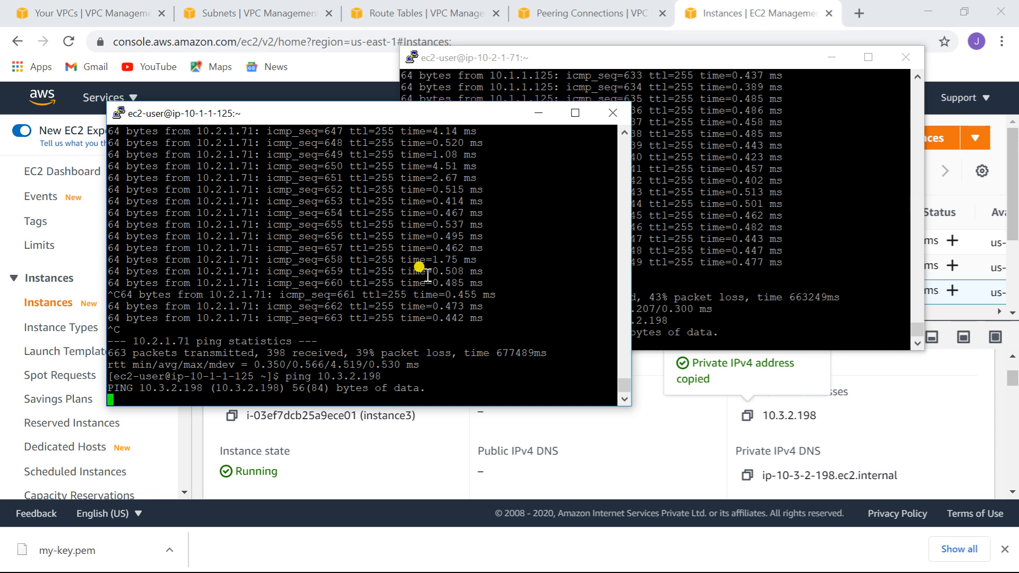
# Return to the EC2 console in the browser and open the inbound rules of instance3's security group, sg for vpc3.
pyautogui.hotkey('alt', 'Tab')
pyautogui.hotkey('alt', 'Tab')
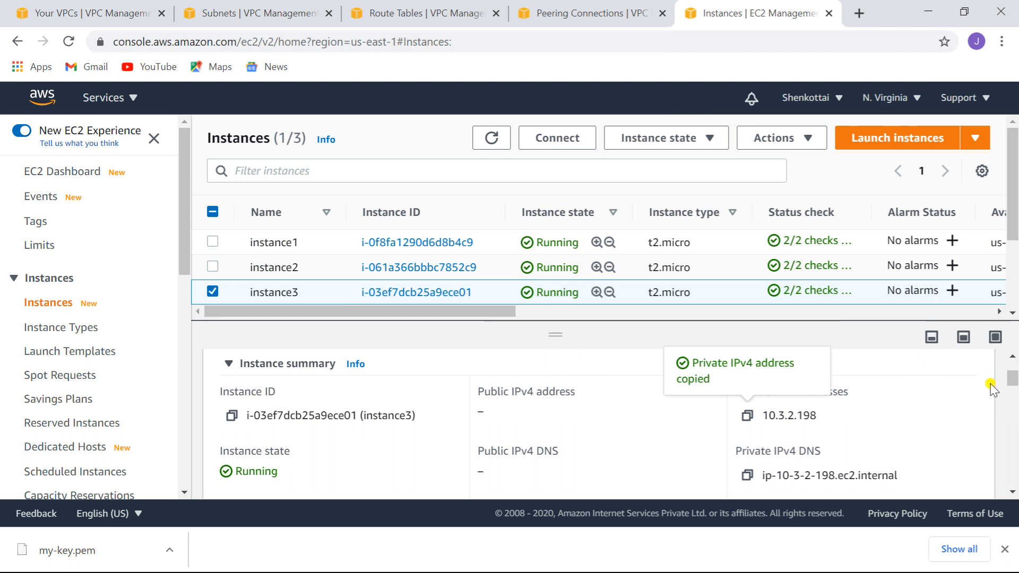
pyautogui.scroll(2, 1014, 366)
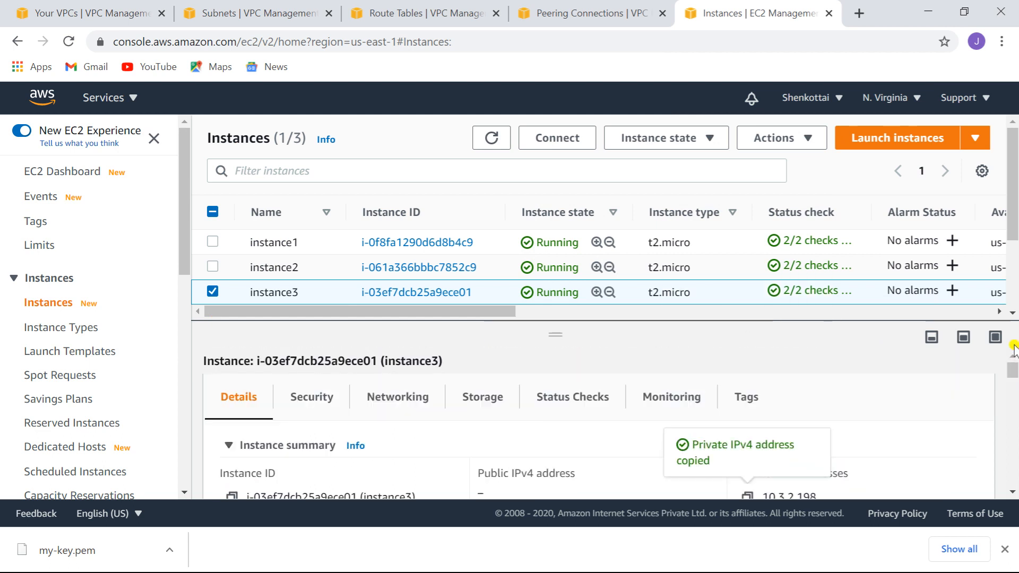
pyautogui.click(314, 398)
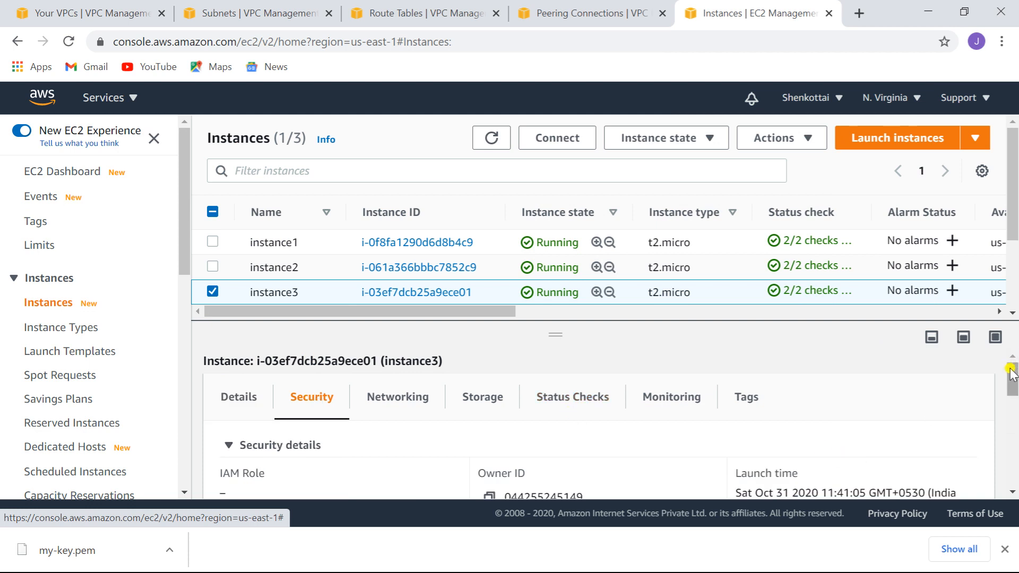
pyautogui.moveTo(1012, 375); pyautogui.dragTo(1011, 406)
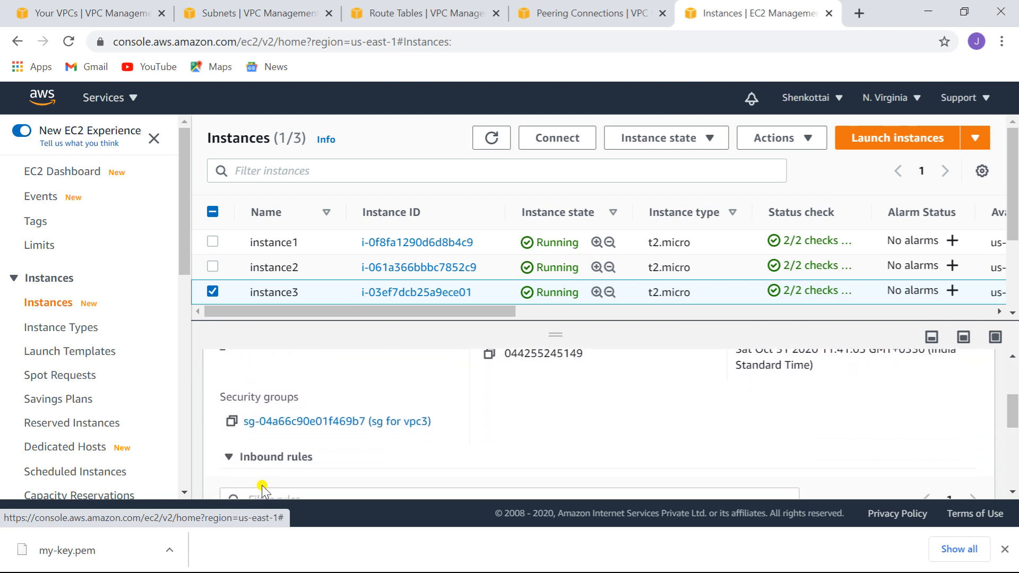
pyautogui.click(335, 421)
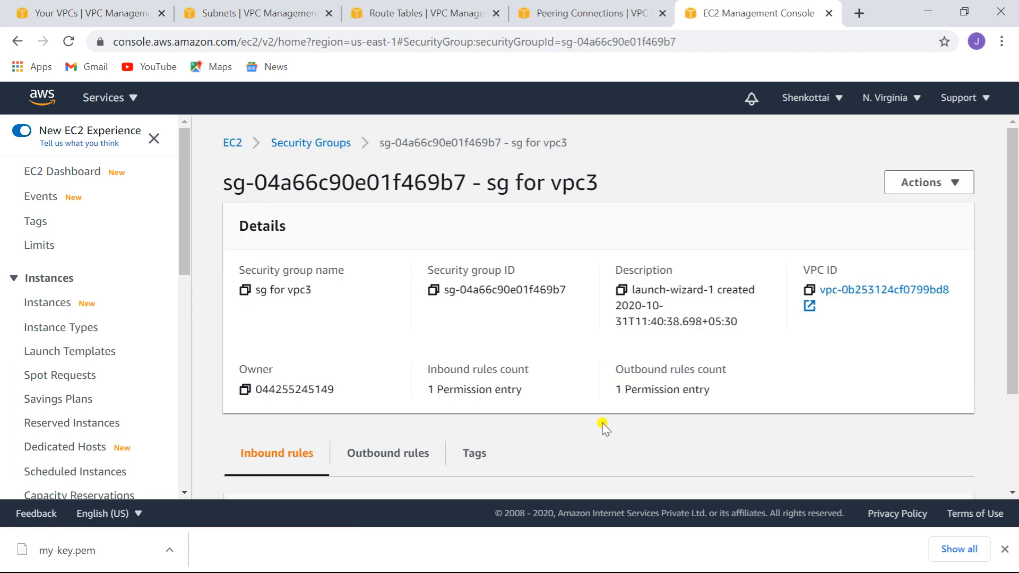
pyautogui.click(1013, 402)
pyautogui.moveTo(1015, 401); pyautogui.dragTo(1015, 444)
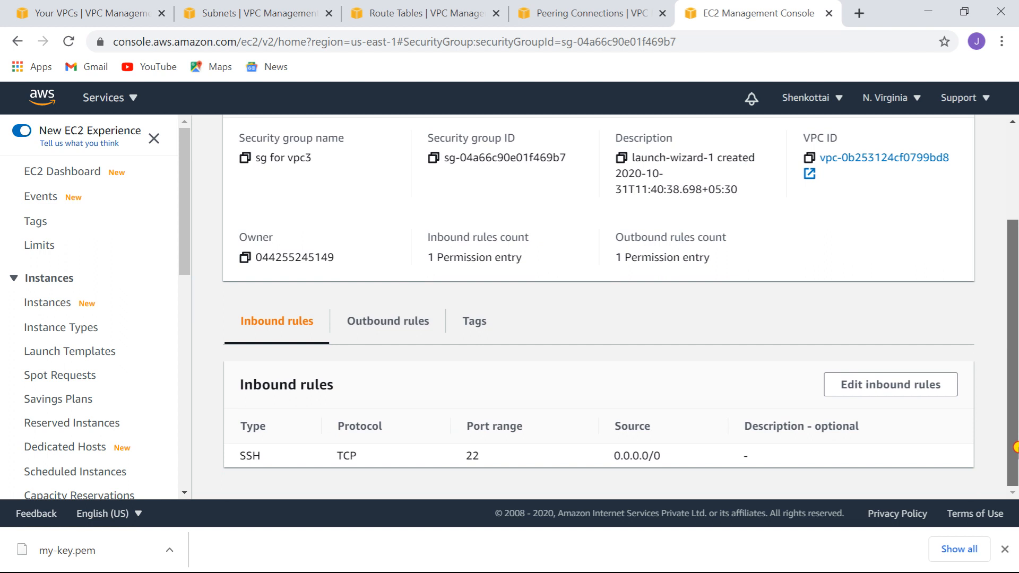
# Add an All ICMP - IPv4 inbound rule to the sg for vpc3 security group.
pyautogui.click(886, 381)
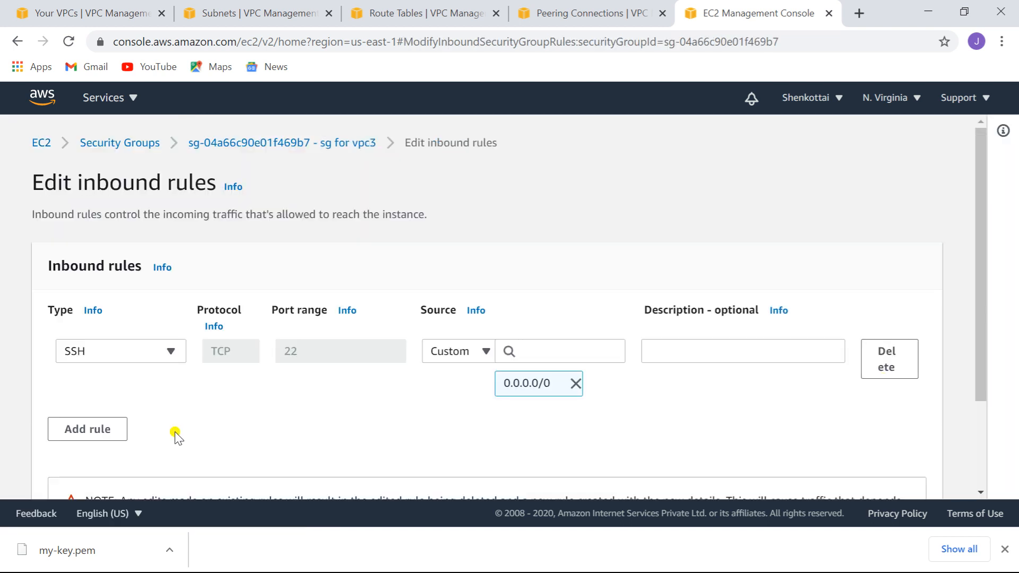
pyautogui.click(85, 427)
pyautogui.click(170, 419)
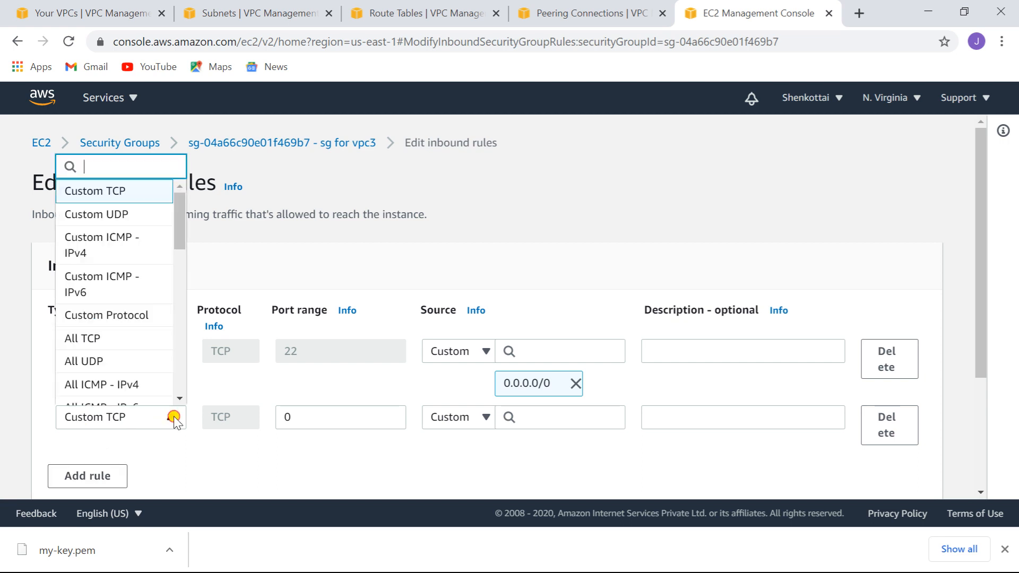
pyautogui.click(112, 385)
# Set the new ICMP rule's custom source to 10.2.0.0/16 and save the inbound rules.
pyautogui.click(471, 417)
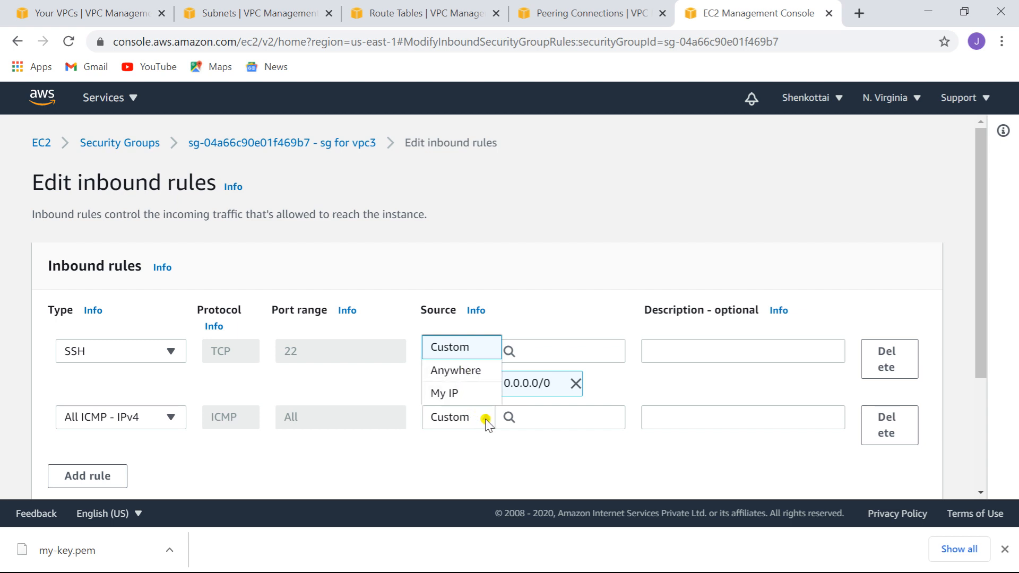
pyautogui.click(486, 419)
pyautogui.click(558, 417)
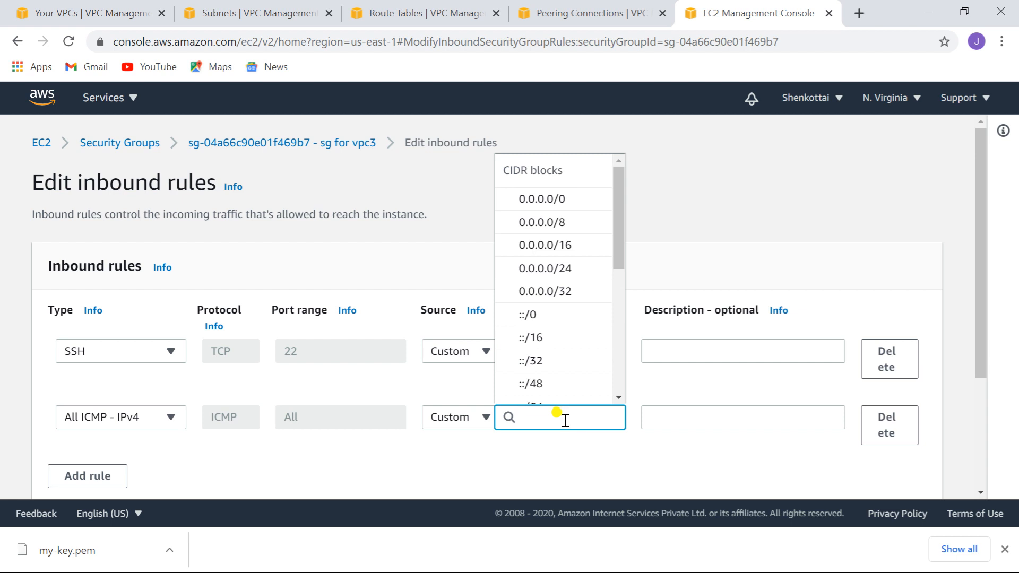
pyautogui.click(593, 452)
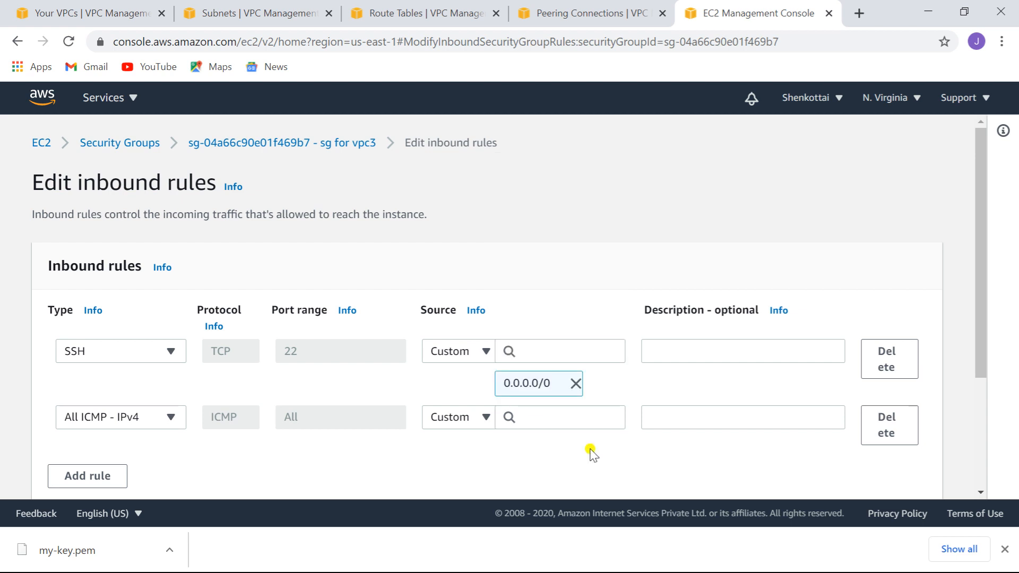
pyautogui.click(543, 418)
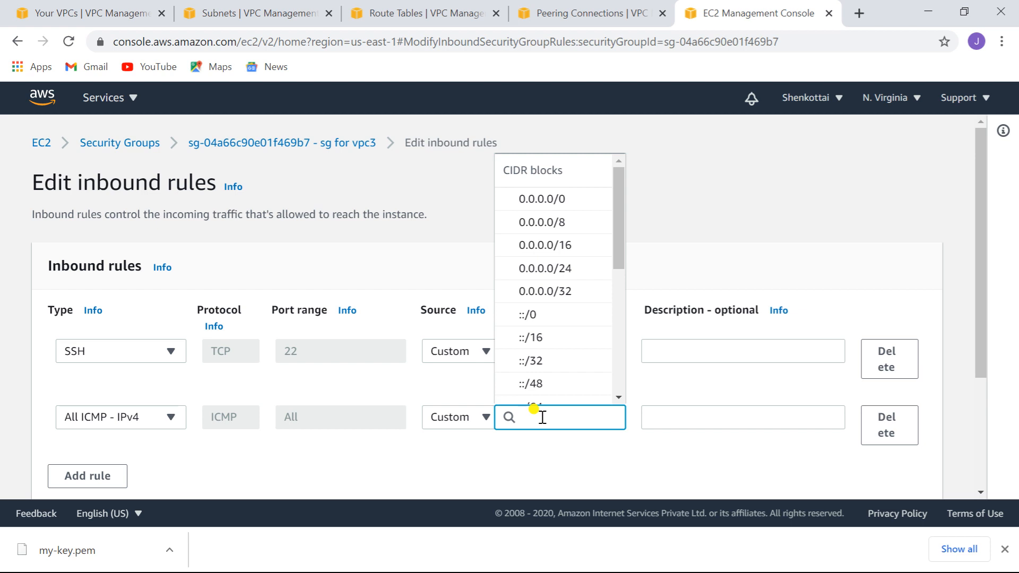
pyautogui.write('10.2.0.0/16')
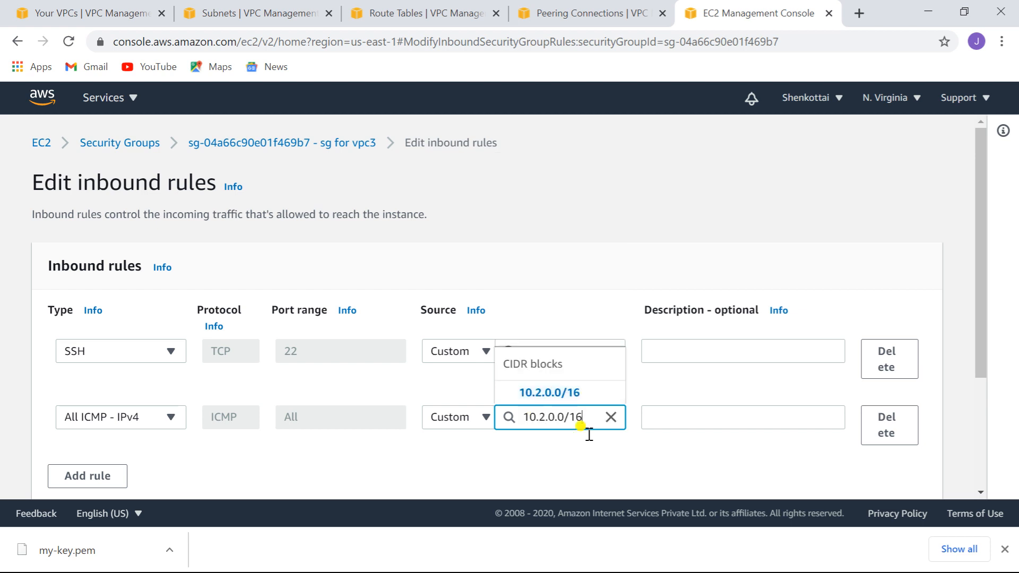
pyautogui.moveTo(980, 377); pyautogui.dragTo(986, 486)
pyautogui.click(897, 474)
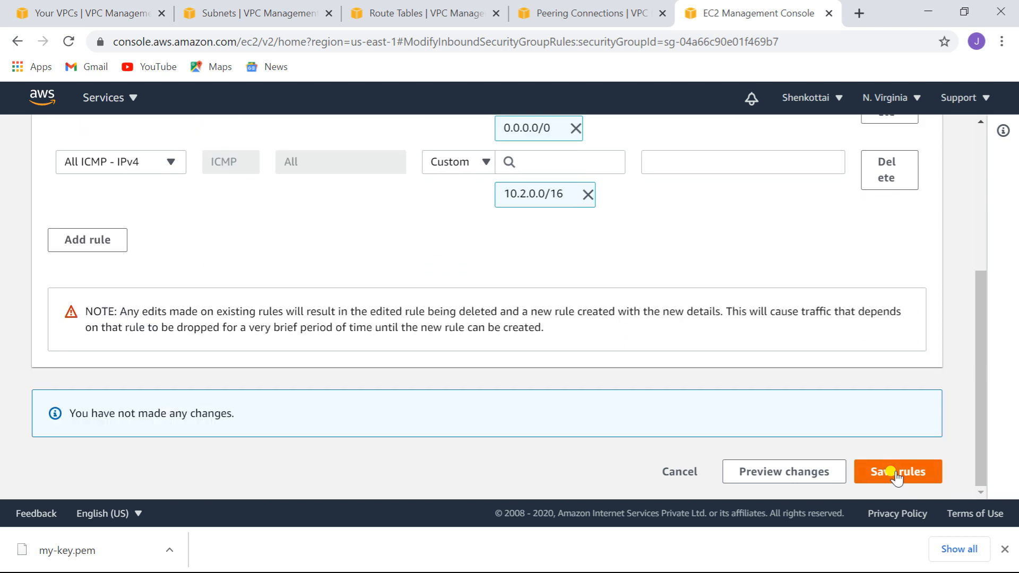
# Switch to the ip-10-2-1-71 PuTTY session to check its running ping to 10.3.2.198, and return to the browser.
pyautogui.hotkey('alt', 'Tab')
pyautogui.hotkey('alt', 'Tab')
pyautogui.hotkey('alt', 'Tab')
pyautogui.hotkey('alt', 'Tab')
pyautogui.hotkey('alt', 'Tab')
pyautogui.hotkey('alt', 'Tab')
pyautogui.hotkey('alt', 'Tab')
pyautogui.hotkey('alt', 'Tab')
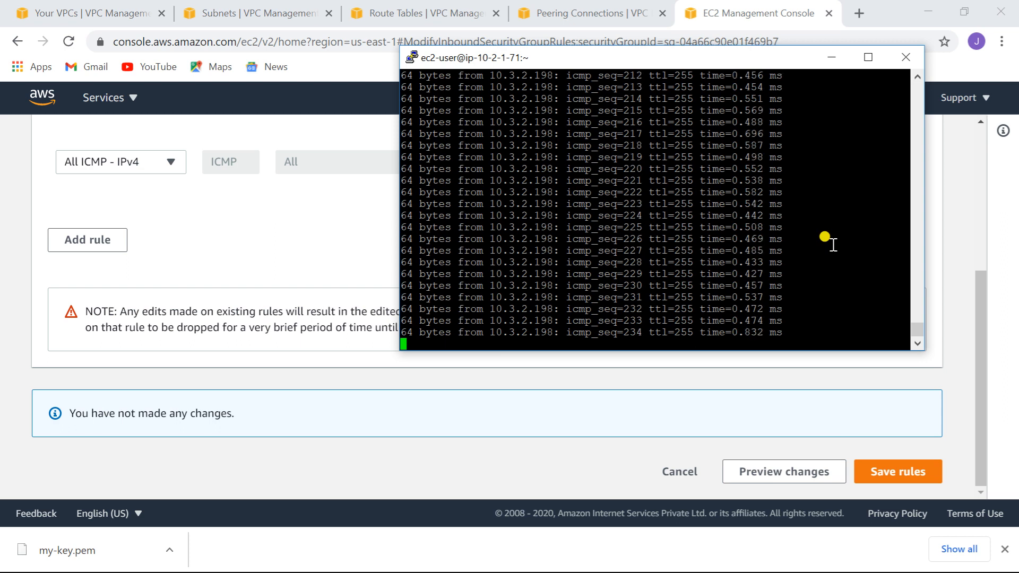
pyautogui.hotkey('alt', 'Tab')
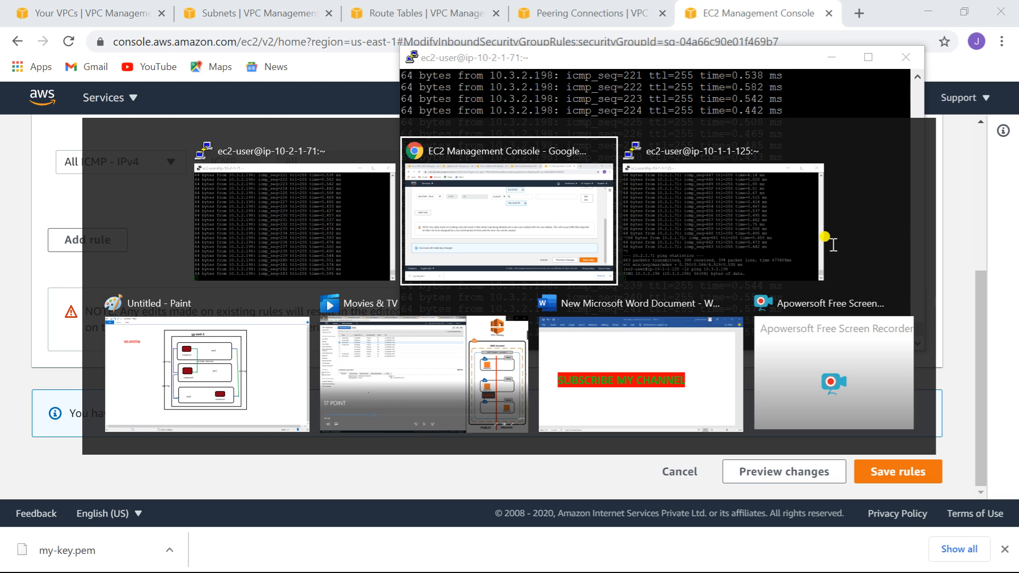
pyautogui.hotkey('alt', 'Tab')
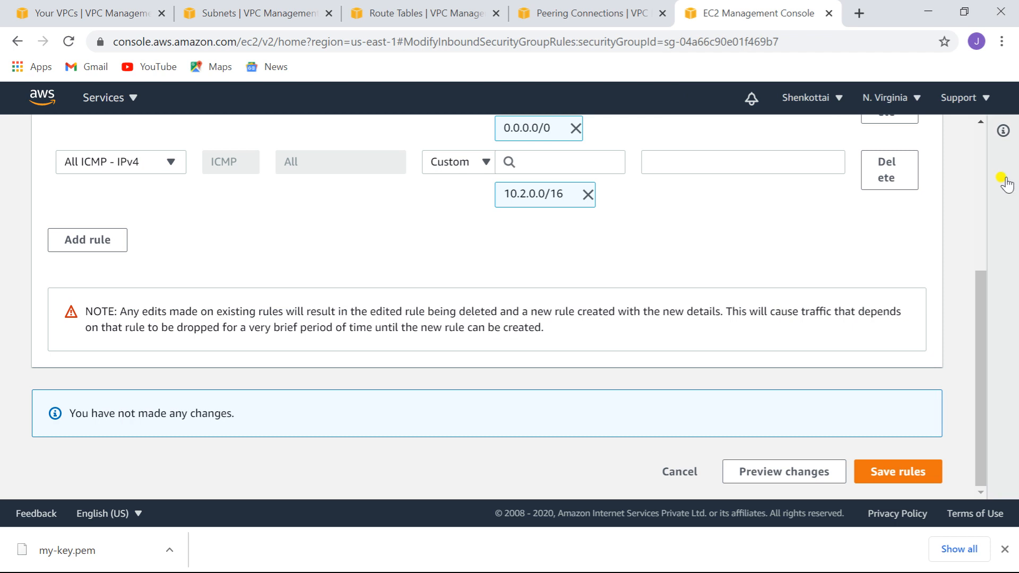
# Switch to the ip-10-1-1-125 PuTTY session, stop its running ping and ping 10.3.2.198 again.
pyautogui.hotkey('alt', 'Tab')
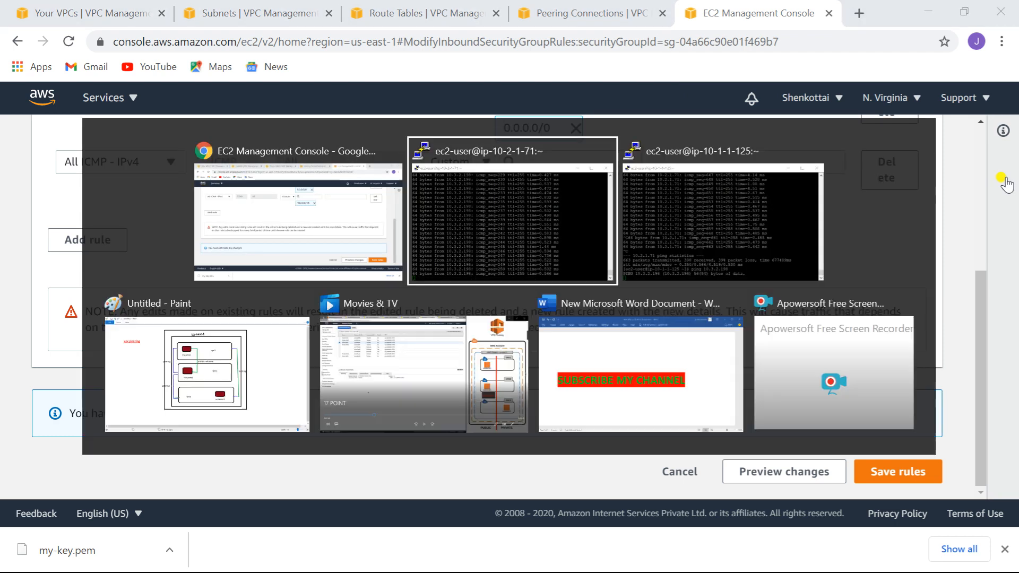
pyautogui.hotkey('alt', 'Tab')
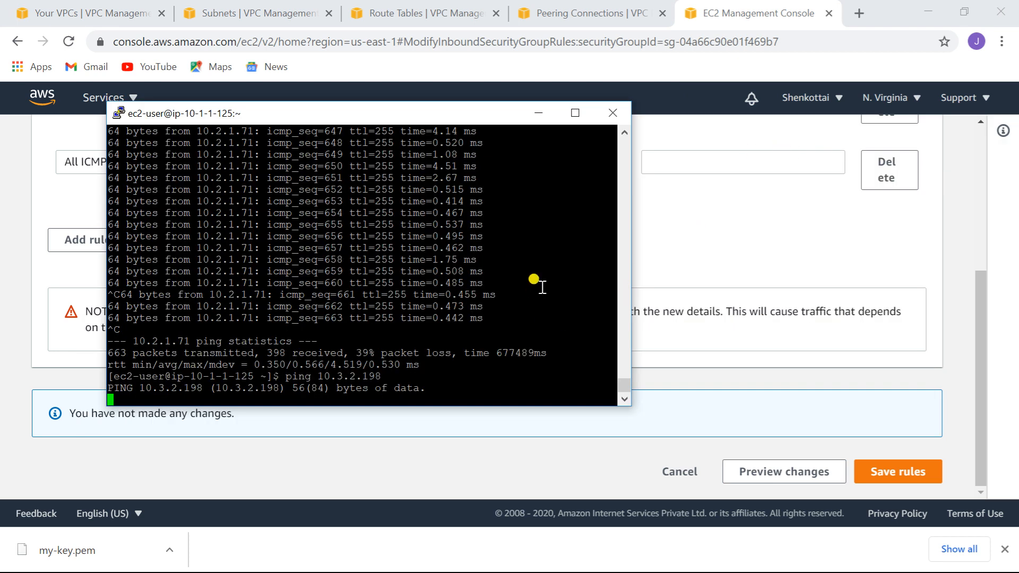
pyautogui.hotkey('ctrl', 'c')
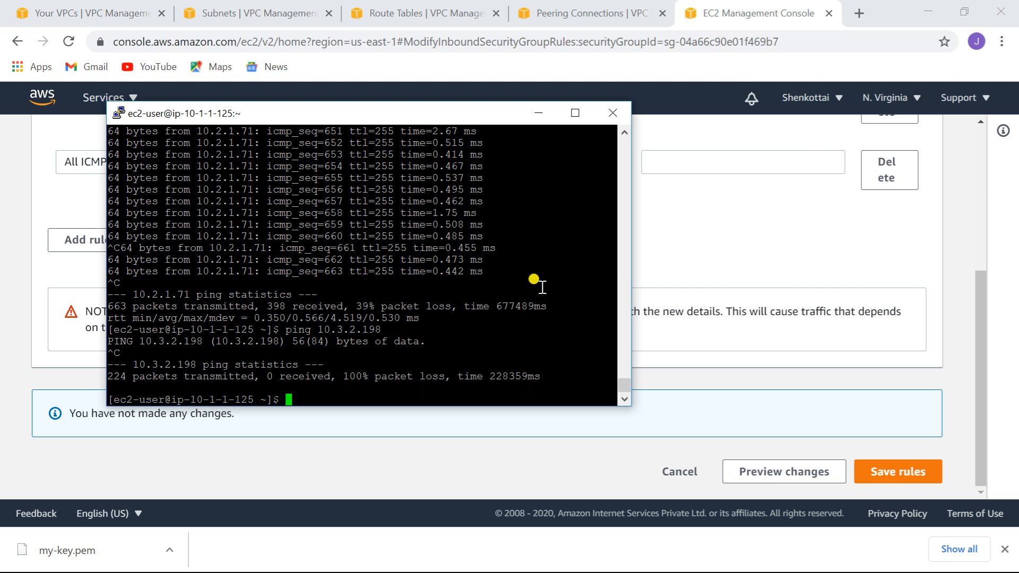
pyautogui.press('Up')
pyautogui.press('Return')
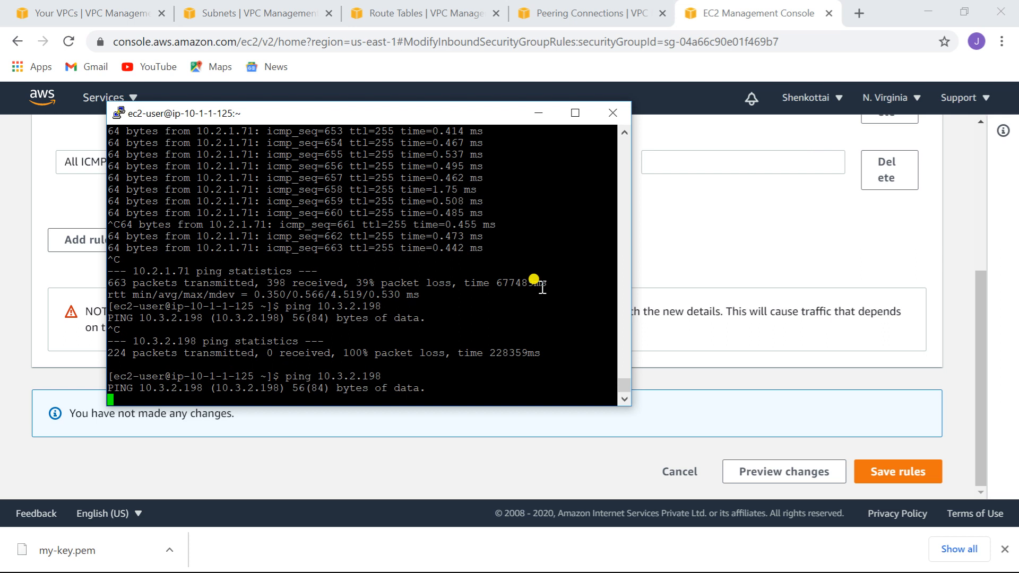
# Return to the VPC peering connections in the browser and start a new peering connection named peering3.
pyautogui.hotkey('alt', 'Tab')
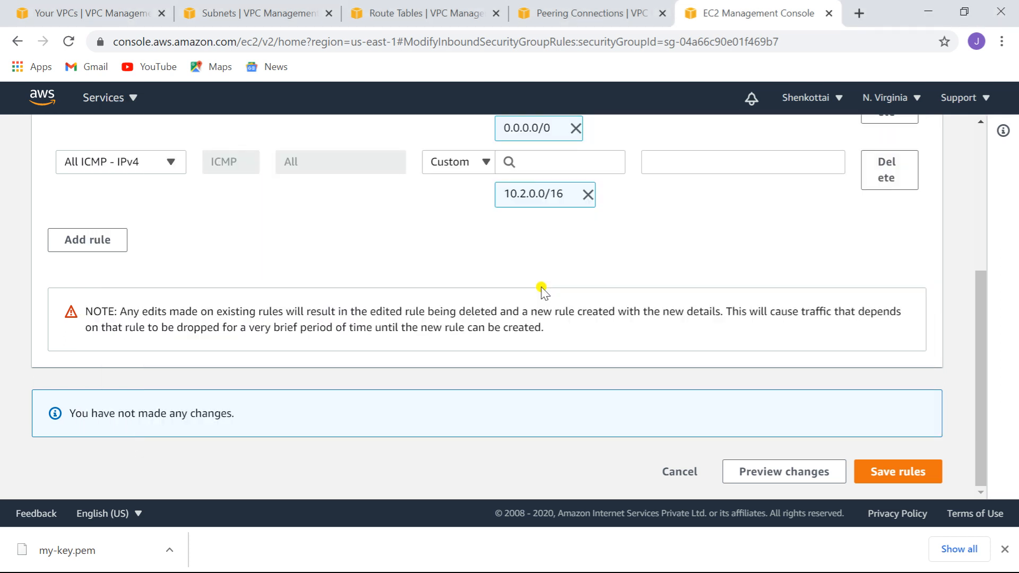
pyautogui.click(589, 16)
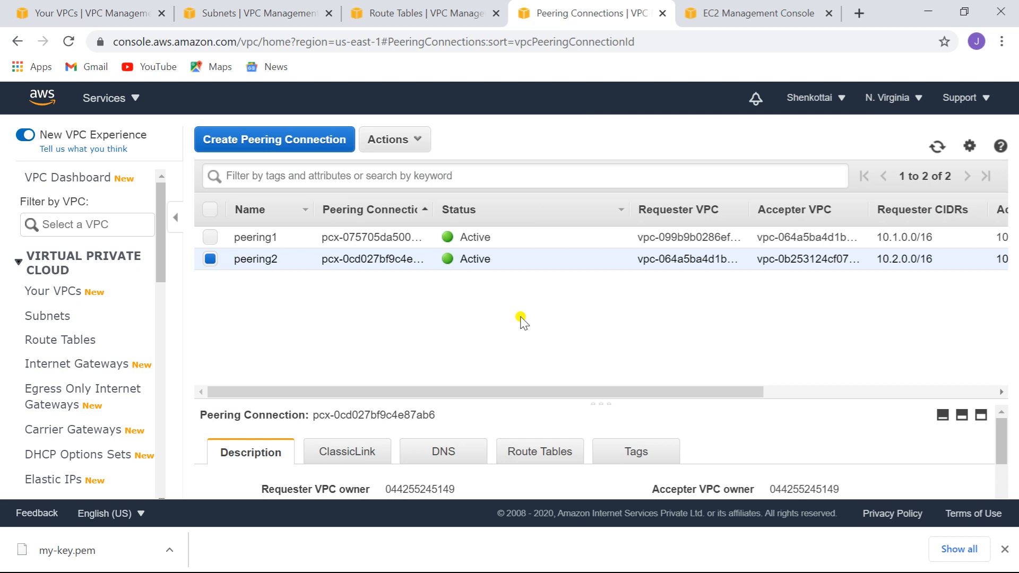
pyautogui.click(264, 142)
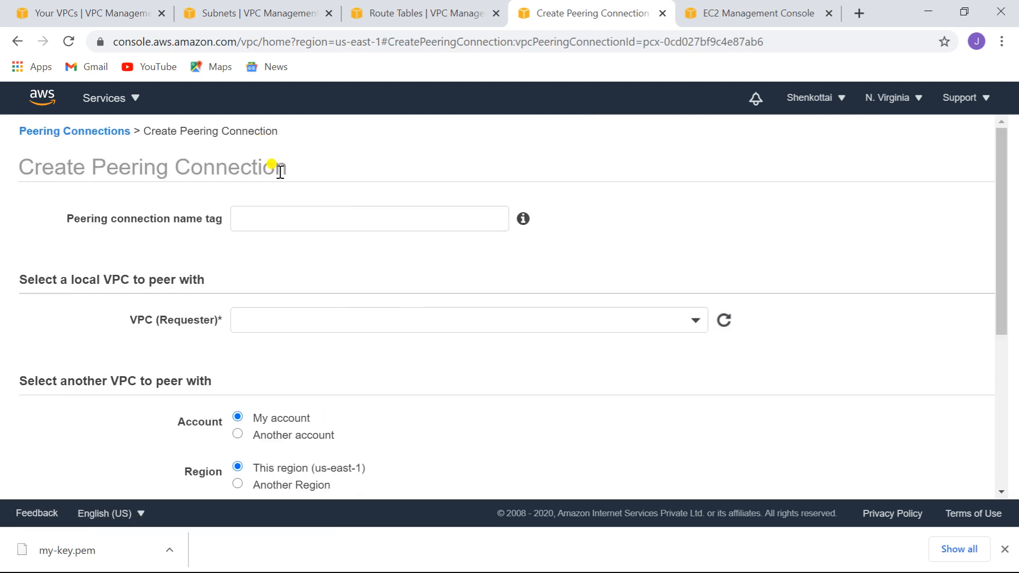
pyautogui.click(303, 214)
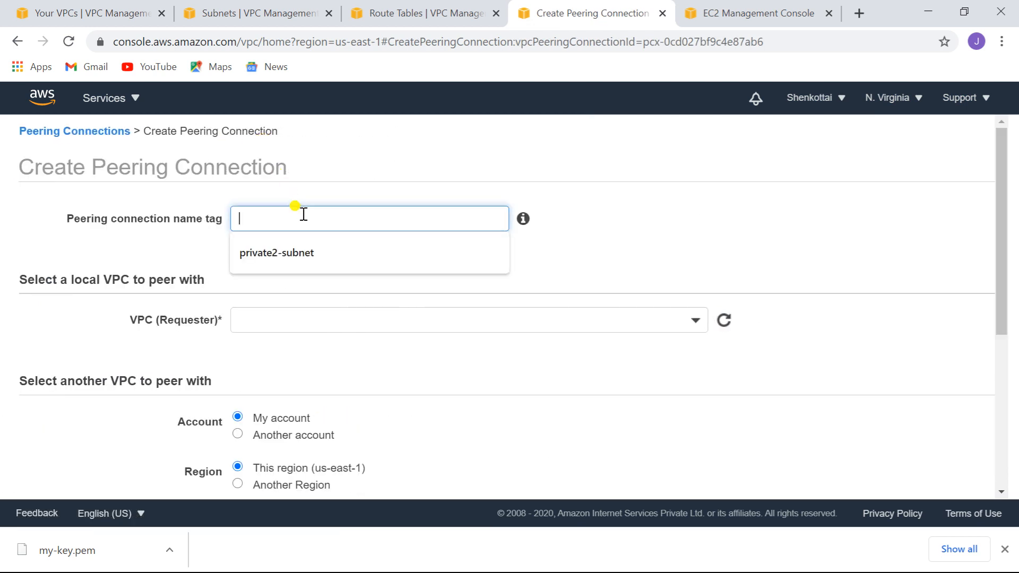
pyautogui.write('peeri')
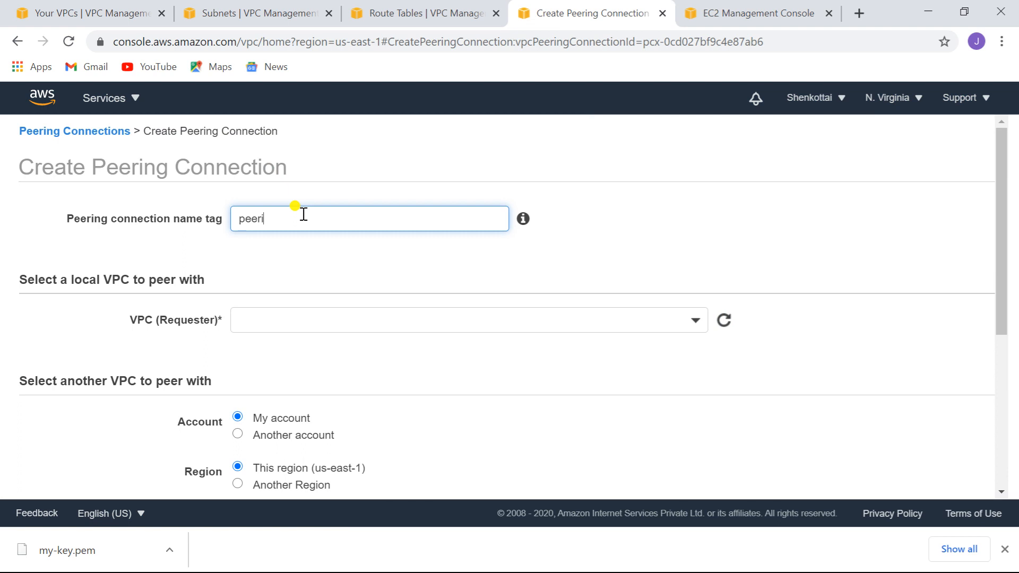
pyautogui.write('ng3')
# Choose vpc1 as the requester VPC and vpc3 as the accepter VPC for the peering connection.
pyautogui.click(290, 317)
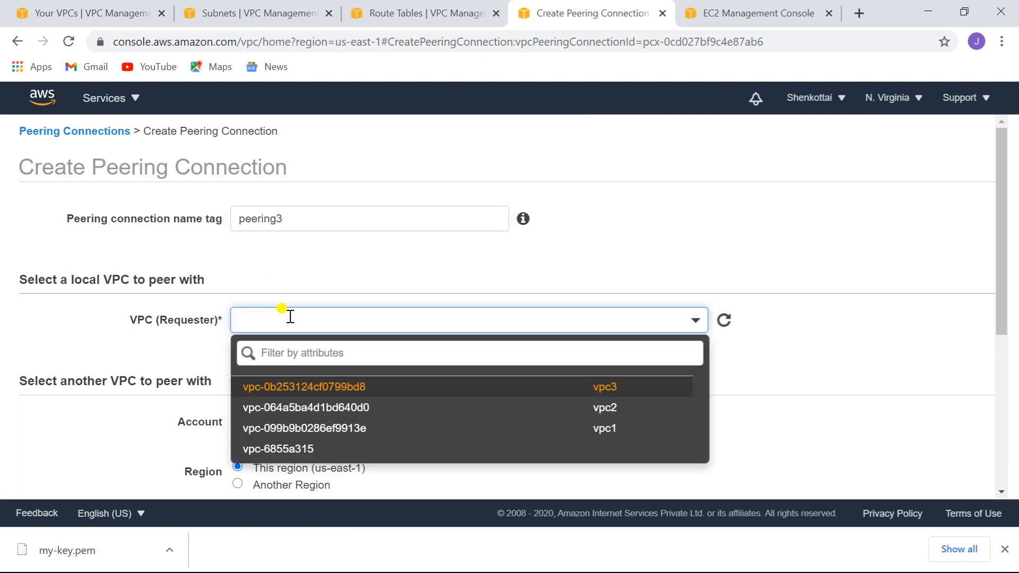
pyautogui.click(602, 428)
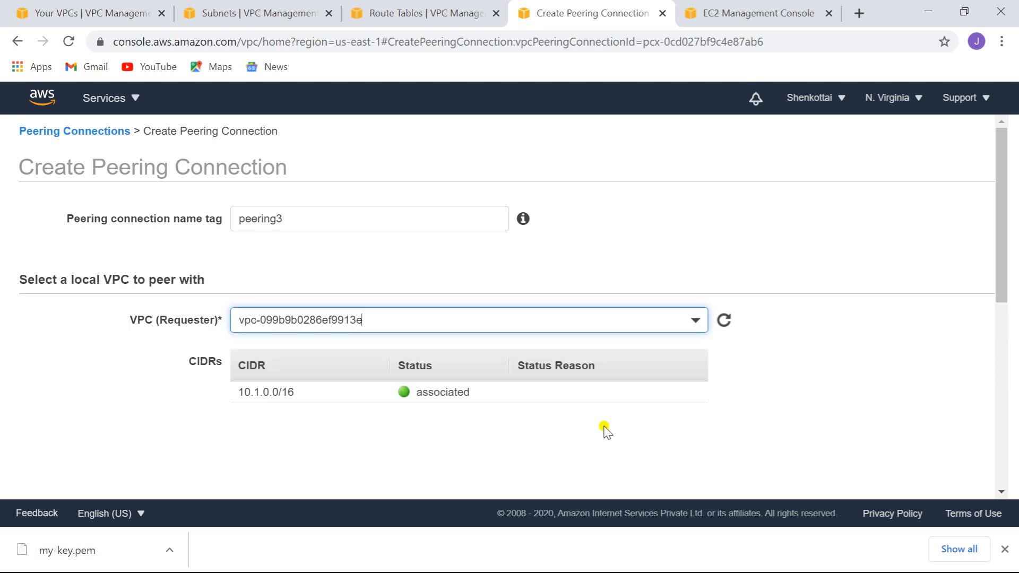
pyautogui.moveTo(1003, 257); pyautogui.dragTo(1010, 372)
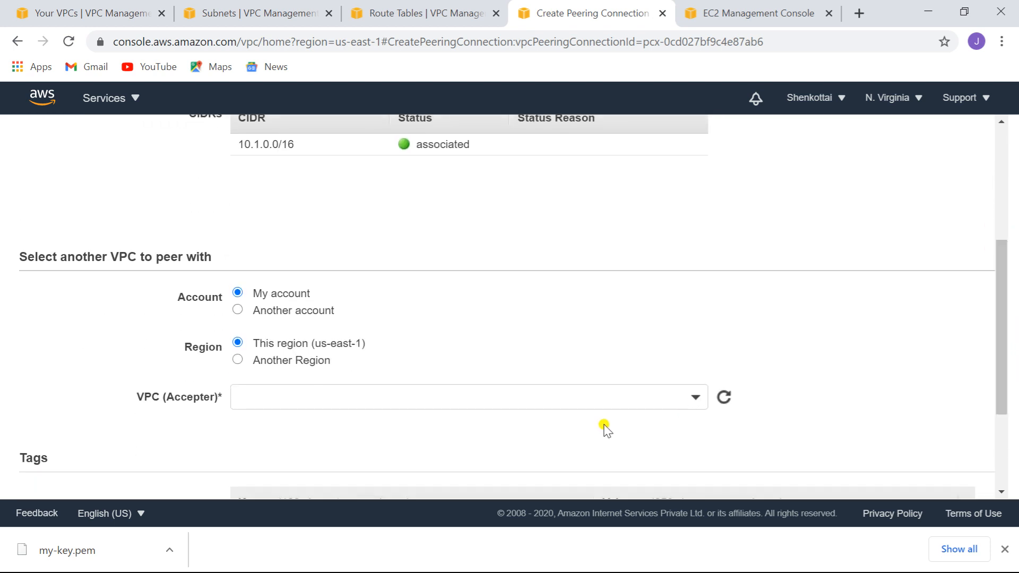
pyautogui.click(590, 394)
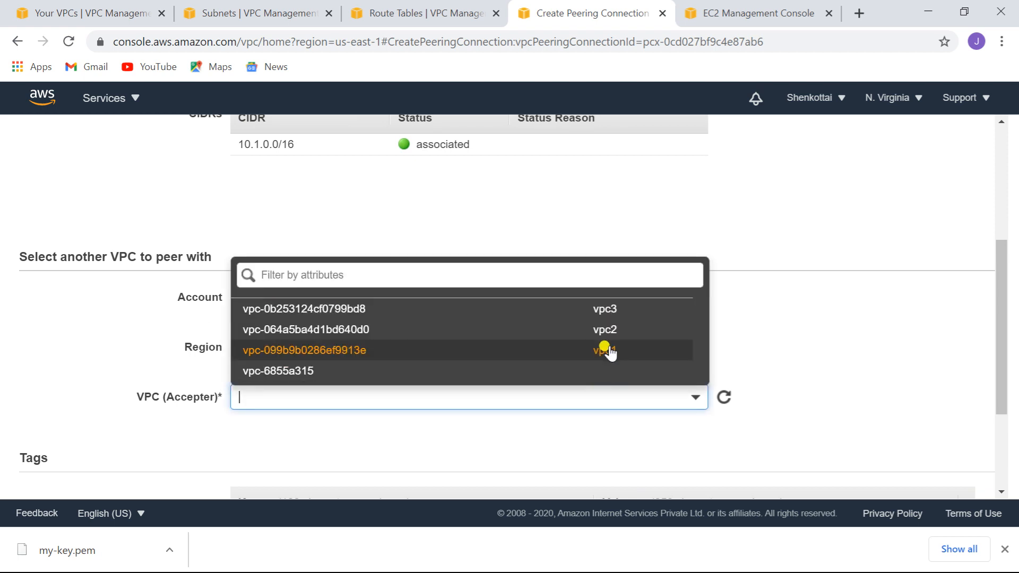
pyautogui.click(610, 312)
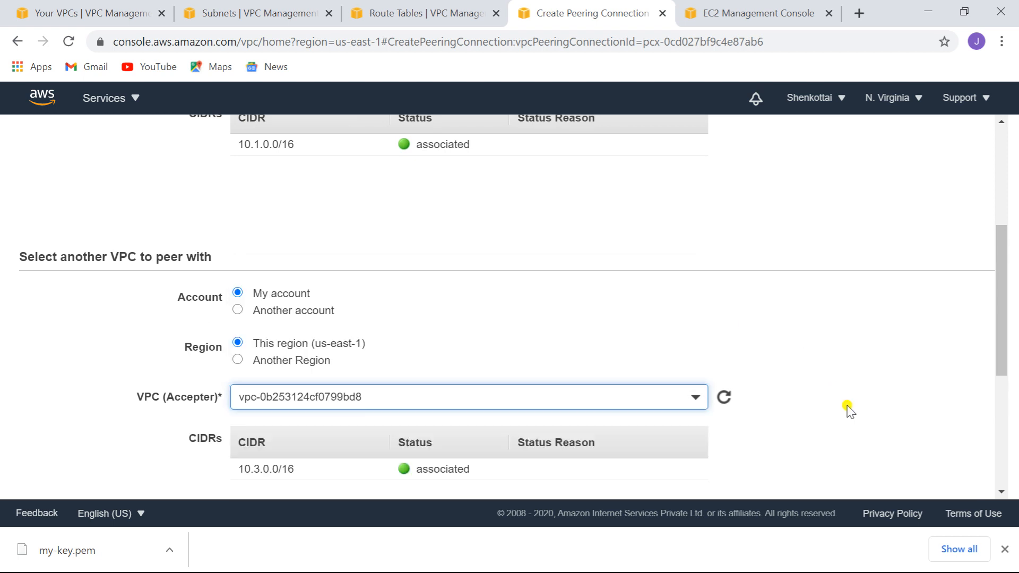
pyautogui.moveTo(1001, 330); pyautogui.dragTo(1003, 405)
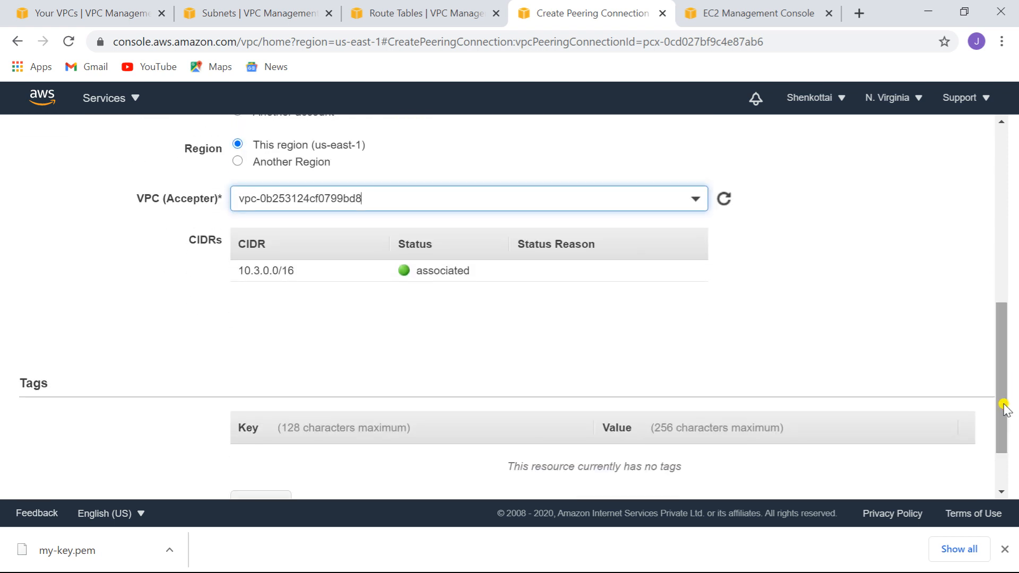
# Review the VPC peering diagram in Paint, return to the browser and create the peering3 connection.
pyautogui.hotkey('alt', 'Tab')
pyautogui.hotkey('alt', 'Tab')
pyautogui.hotkey('alt', 'Tab')
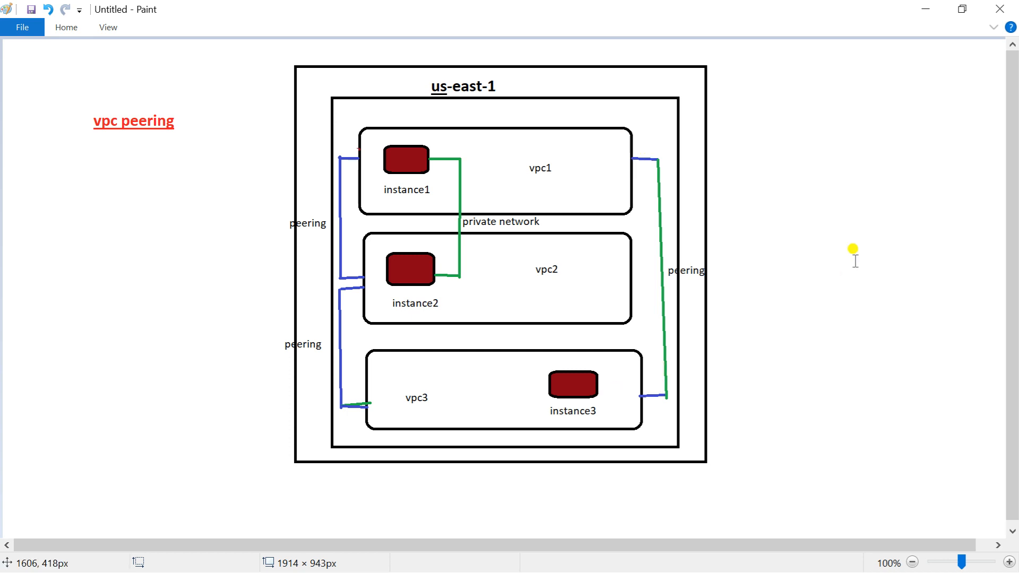
pyautogui.hotkey('alt', 'Tab')
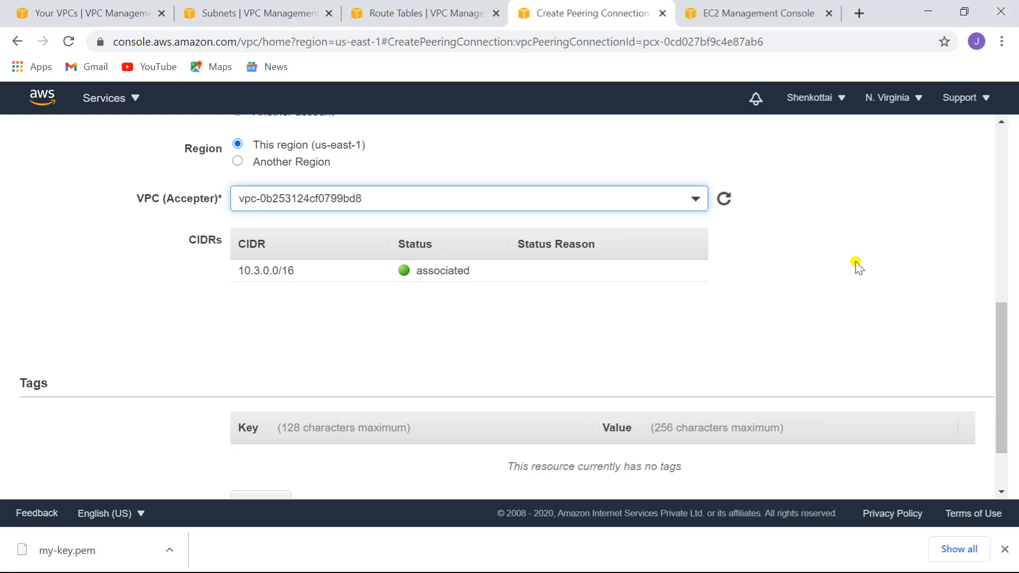
pyautogui.moveTo(1002, 335); pyautogui.dragTo(1015, 427)
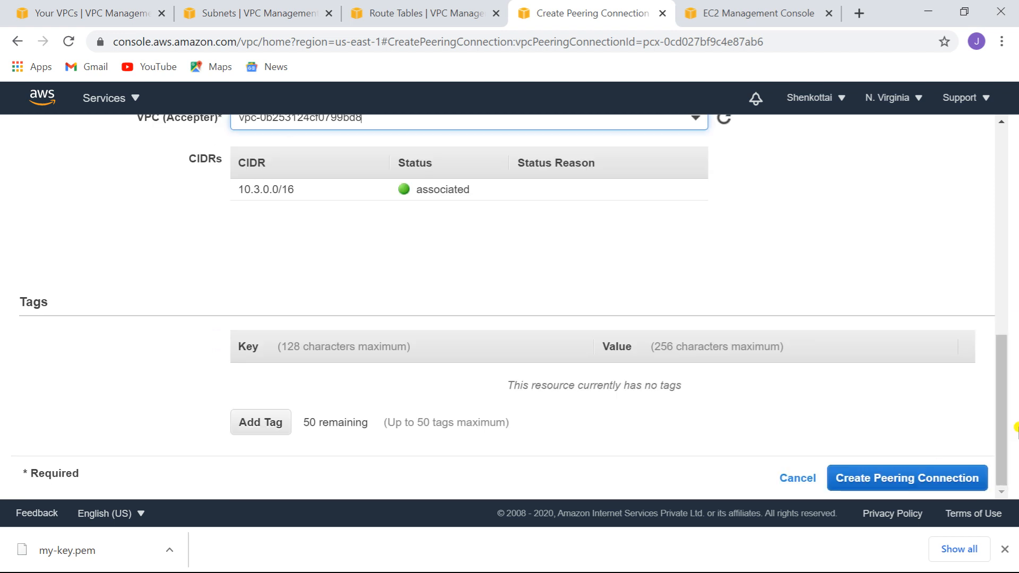
pyautogui.click(908, 479)
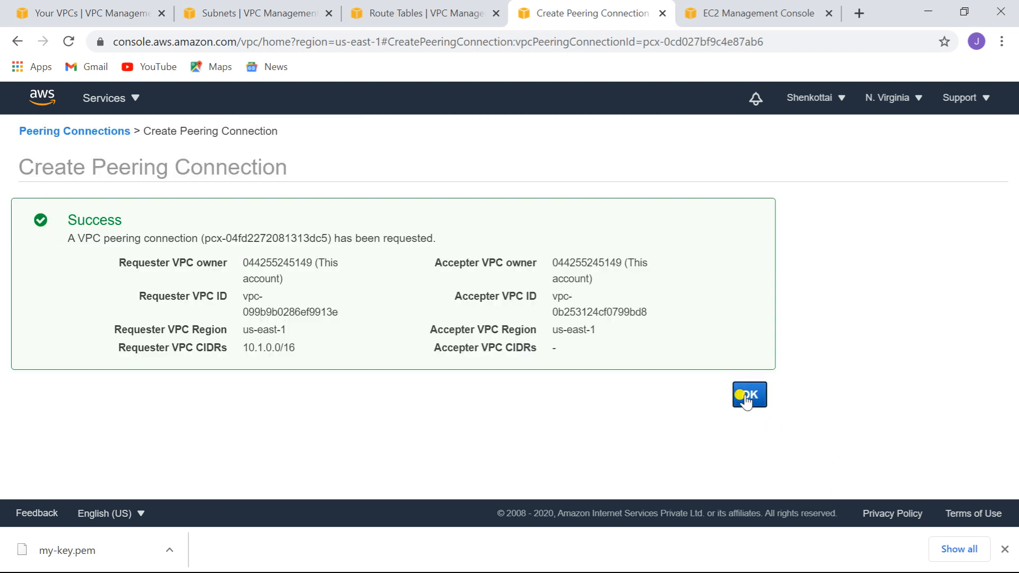
pyautogui.click(749, 395)
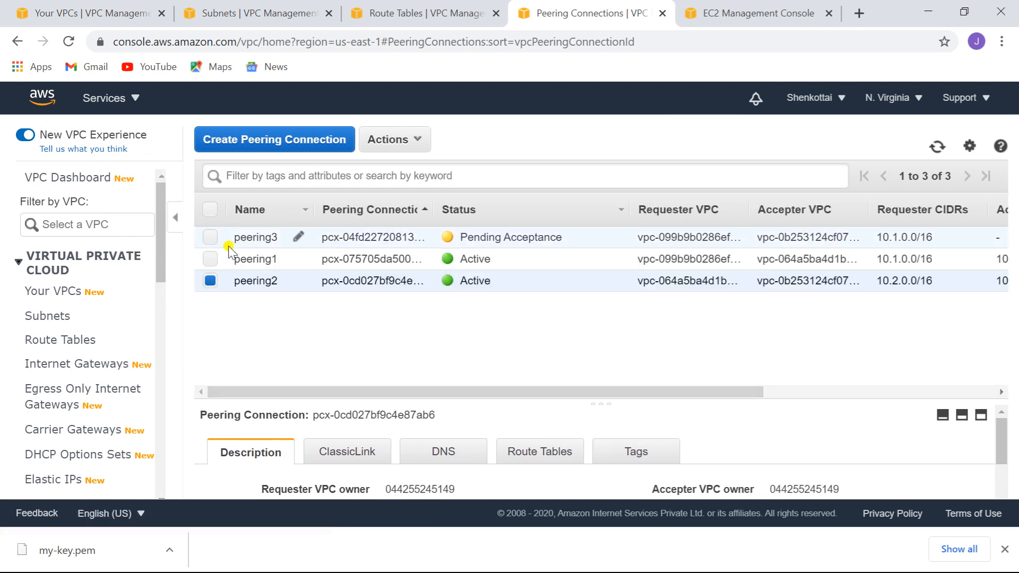
# Select only peering3 in the peering connections list and accept its pending request.
pyautogui.click(210, 237)
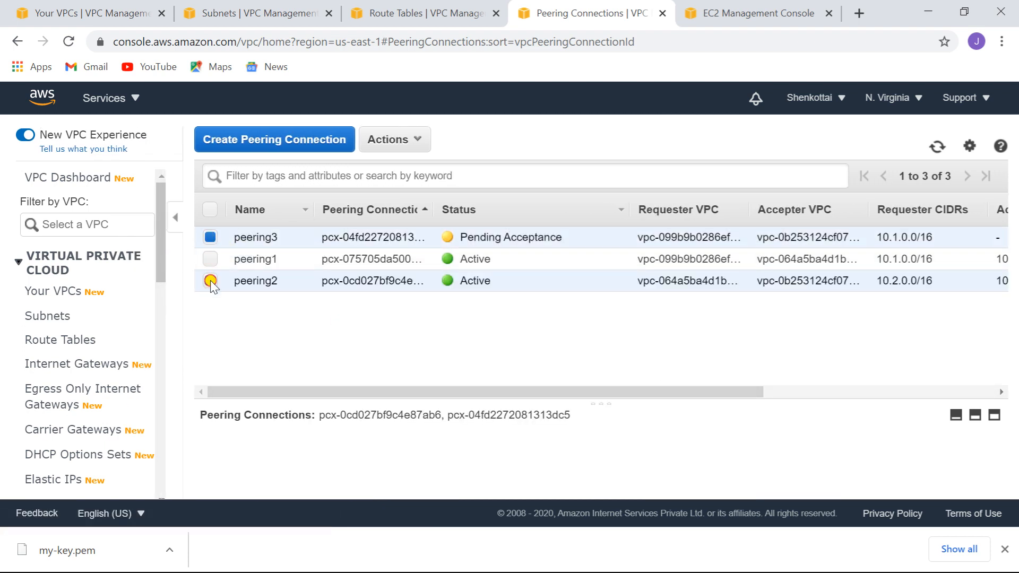
pyautogui.click(210, 281)
pyautogui.click(415, 141)
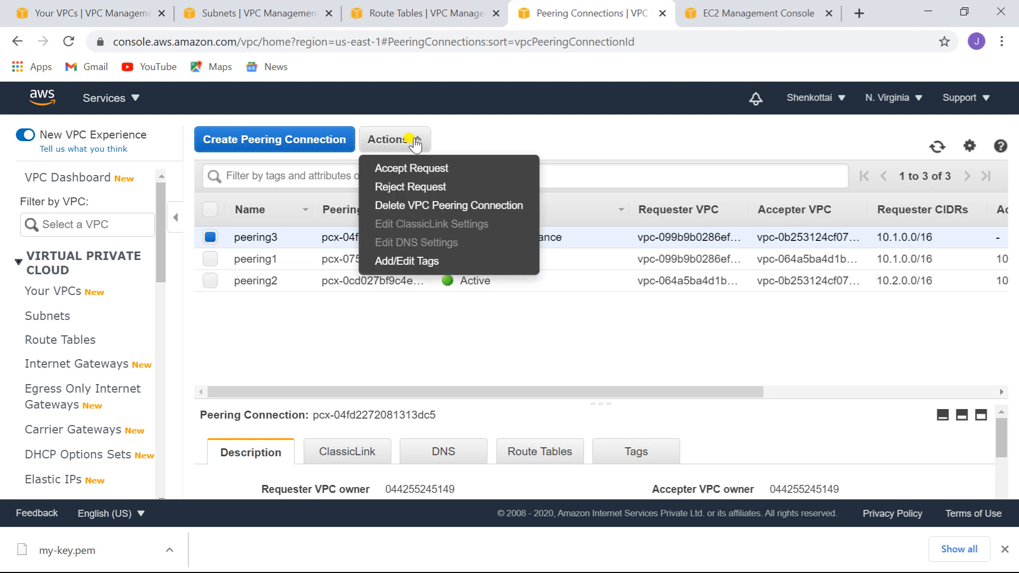
pyautogui.click(424, 166)
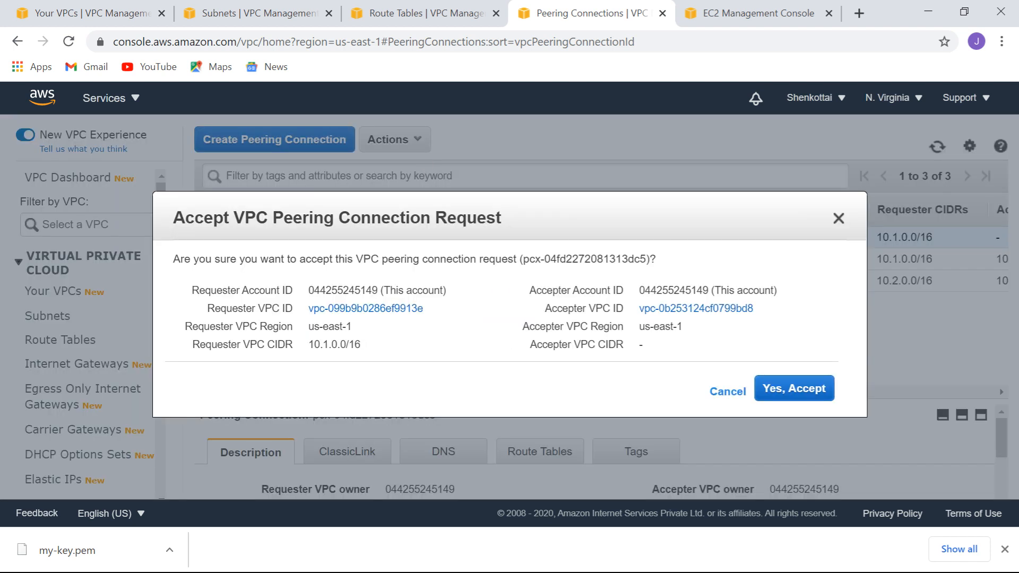
pyautogui.click(796, 391)
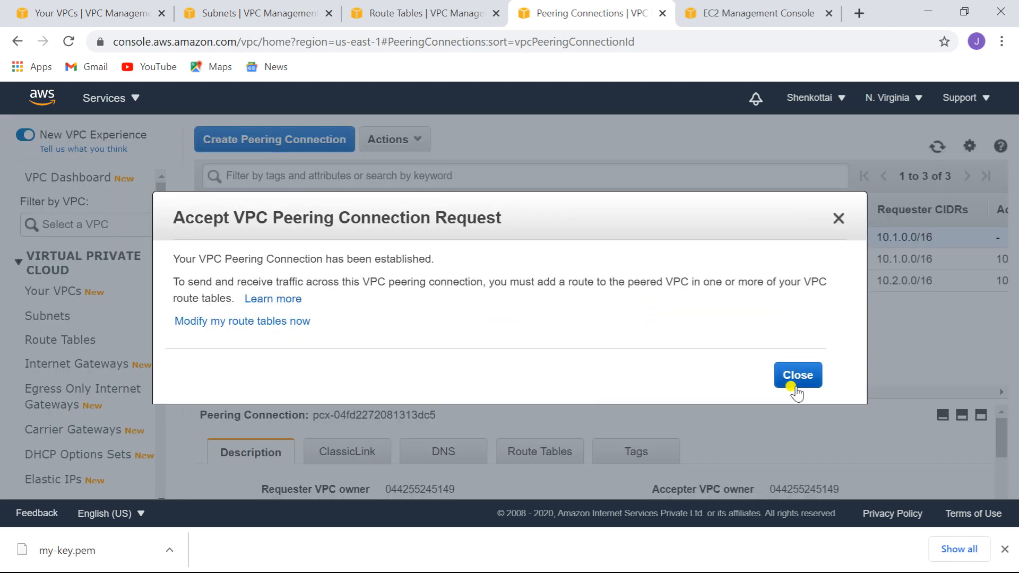
pyautogui.click(796, 390)
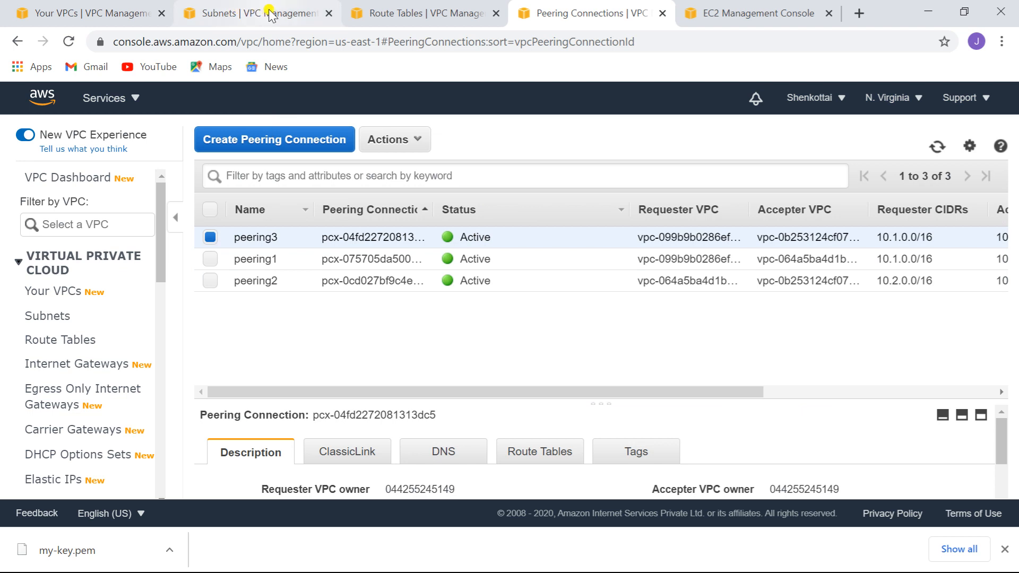
# Open the list of VPC route tables.
pyautogui.click(428, 15)
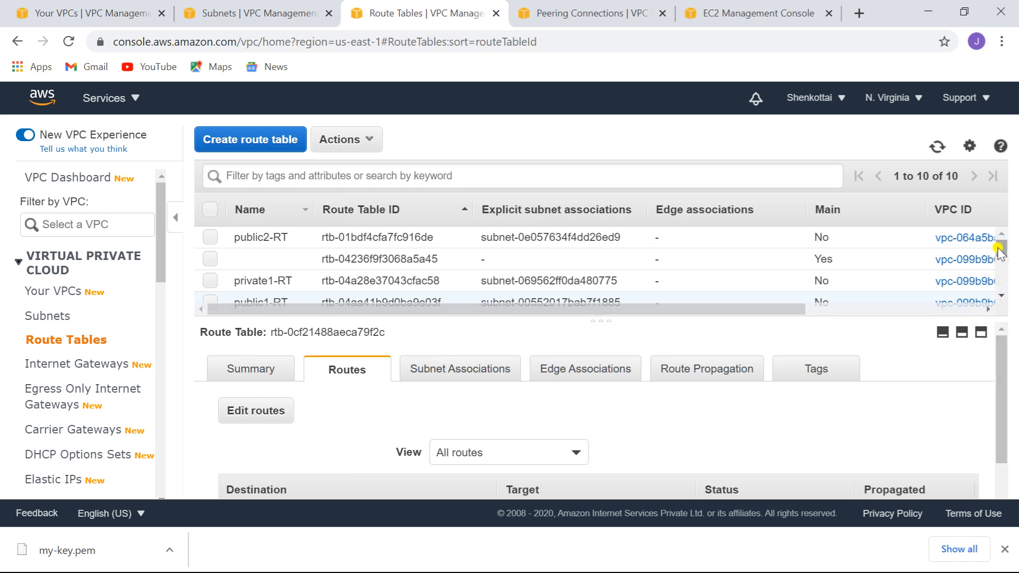
# Switch the route table selection from private3-RT to public1-RT so that only public1-RT is selected.
pyautogui.moveTo(998, 249); pyautogui.dragTo(1000, 258)
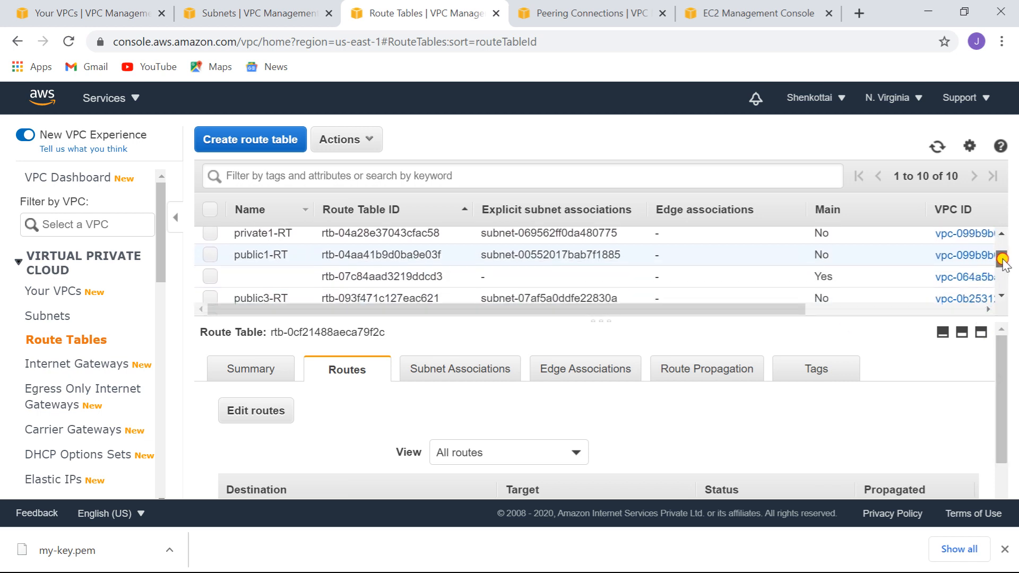
pyautogui.click(210, 255)
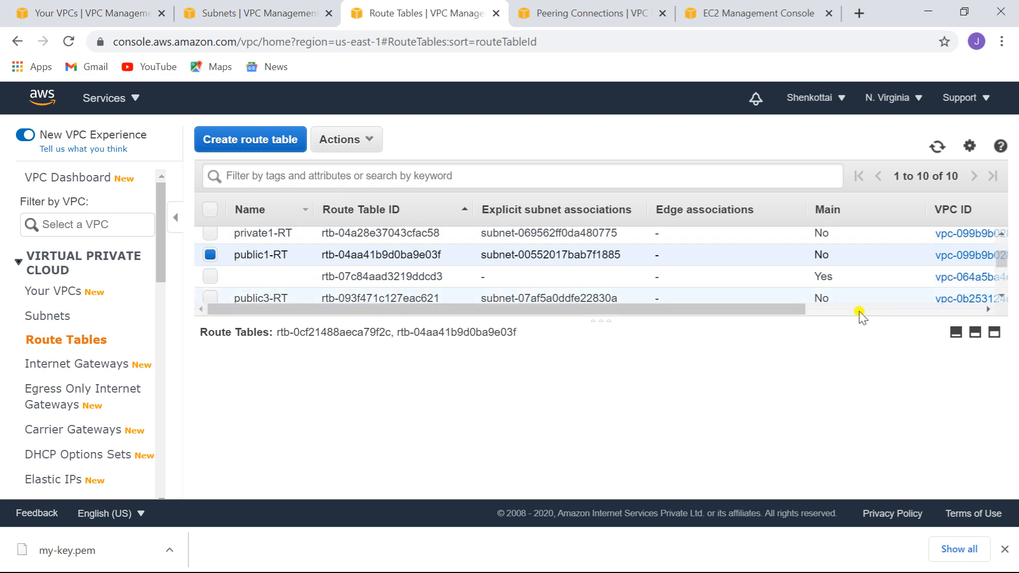
pyautogui.moveTo(1000, 261)
pyautogui.mouseDown()
pyautogui.moveTo(1000, 248)
pyautogui.moveTo(1002, 273)
pyautogui.mouseUp()
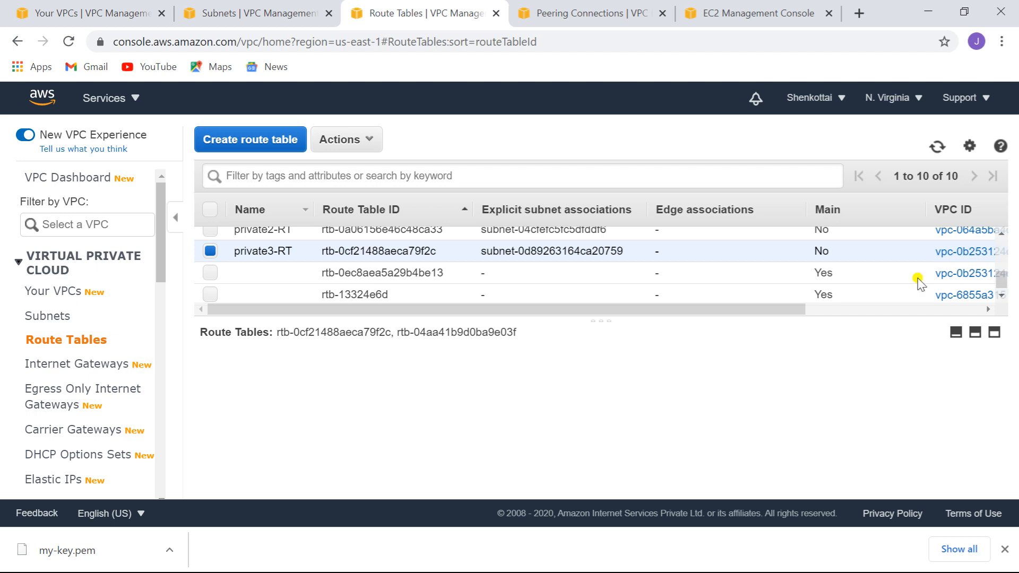
pyautogui.click(210, 251)
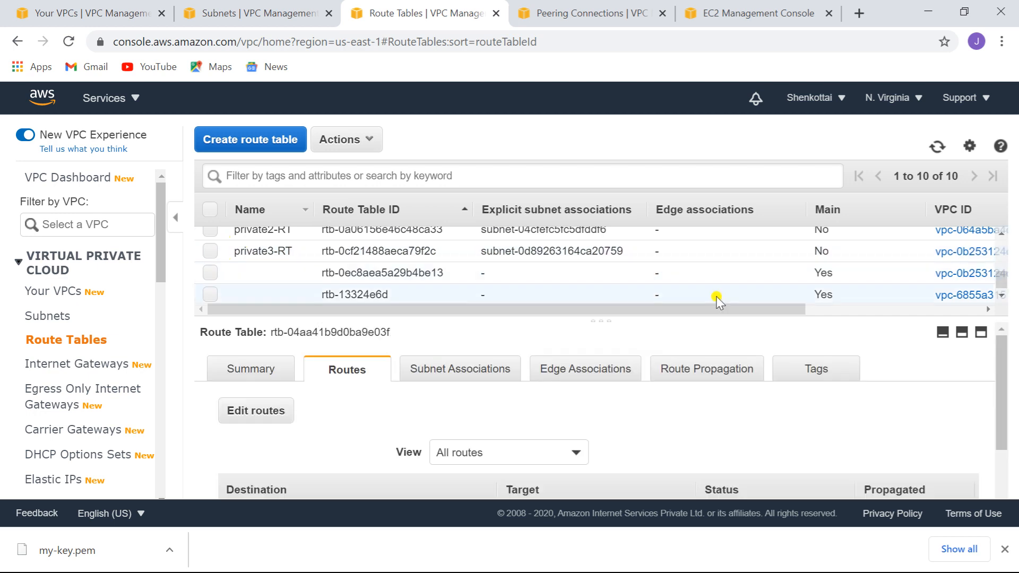
pyautogui.moveTo(1003, 303); pyautogui.dragTo(1001, 257)
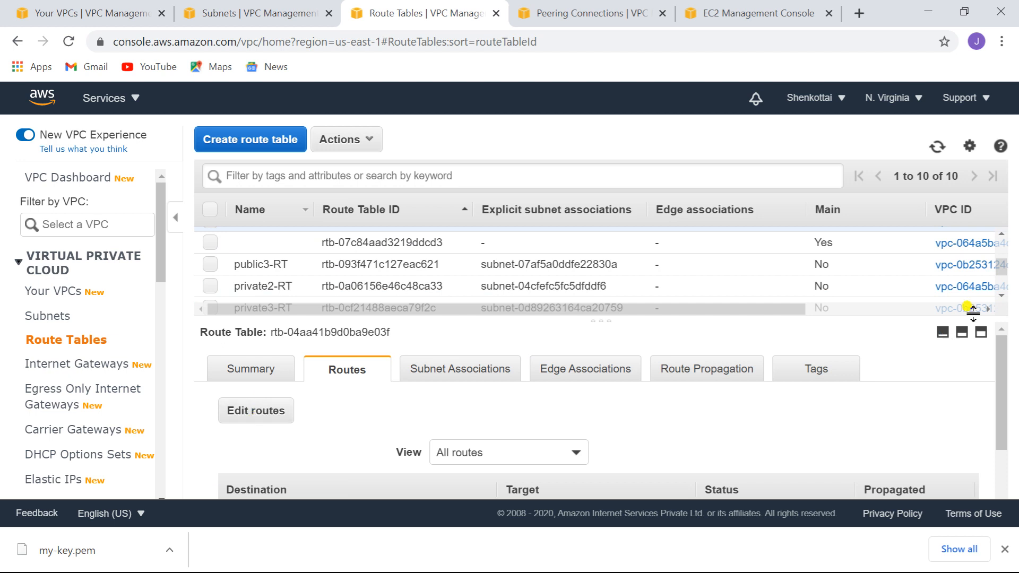
pyautogui.moveTo(1000, 275); pyautogui.dragTo(999, 259)
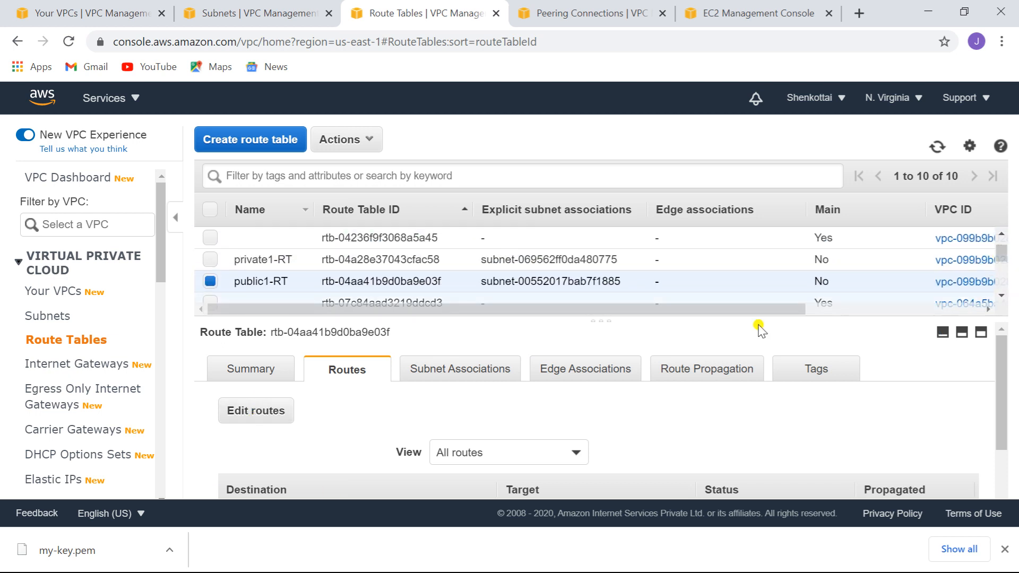
# Add a route to public1-RT, using vpc3's IPv4 CIDR 10.3.0.0/16 copied from the VPC list as its destination.
pyautogui.click(252, 411)
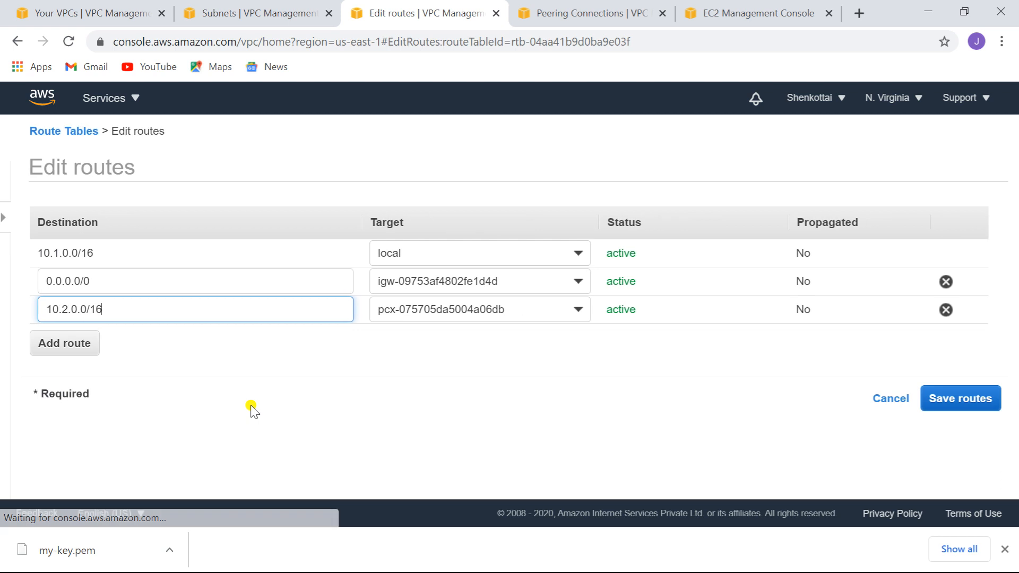
pyautogui.click(55, 344)
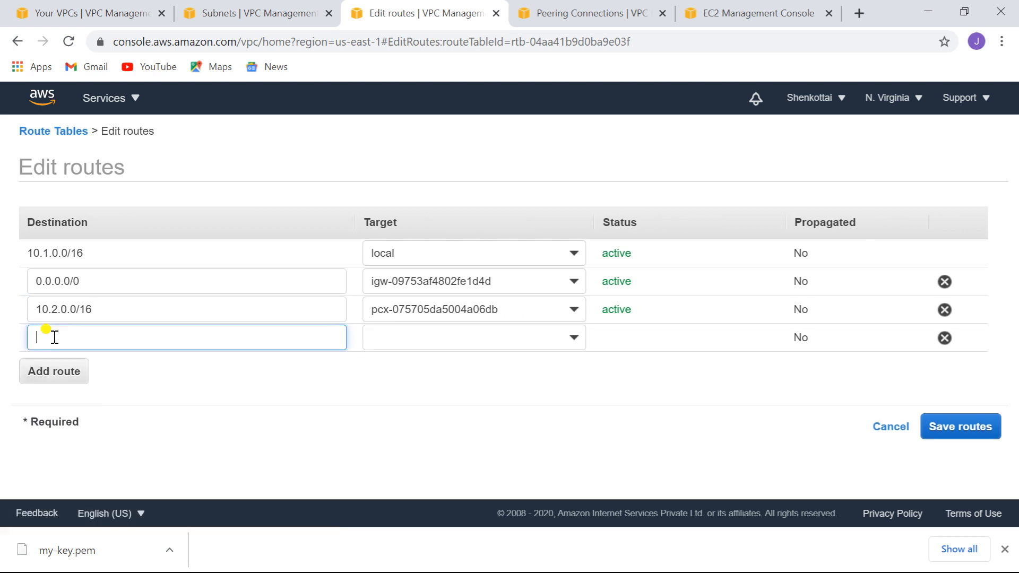
pyautogui.click(107, 11)
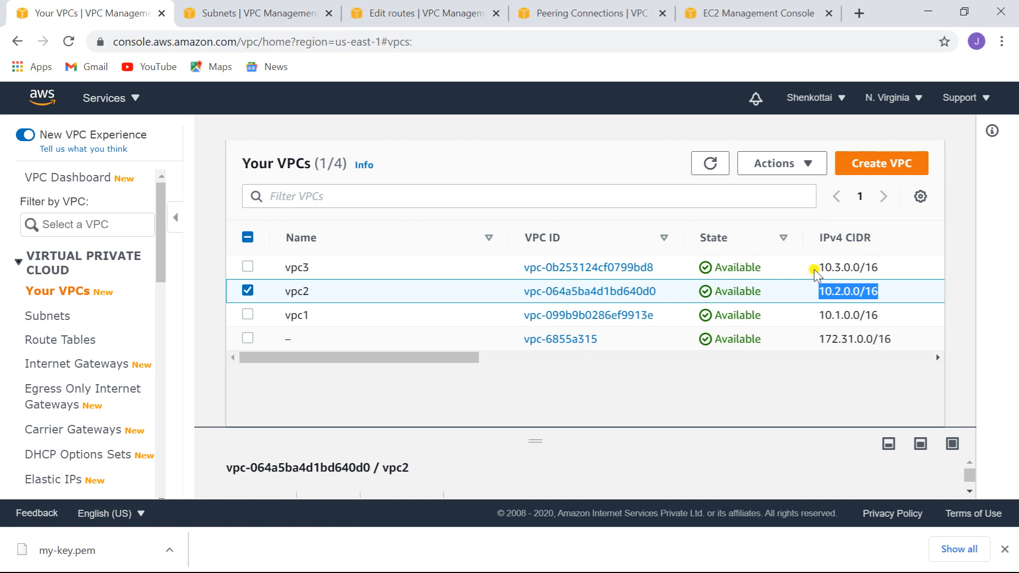
pyautogui.moveTo(820, 265); pyautogui.dragTo(890, 268)
pyautogui.hotkey('ctrl', 'c')
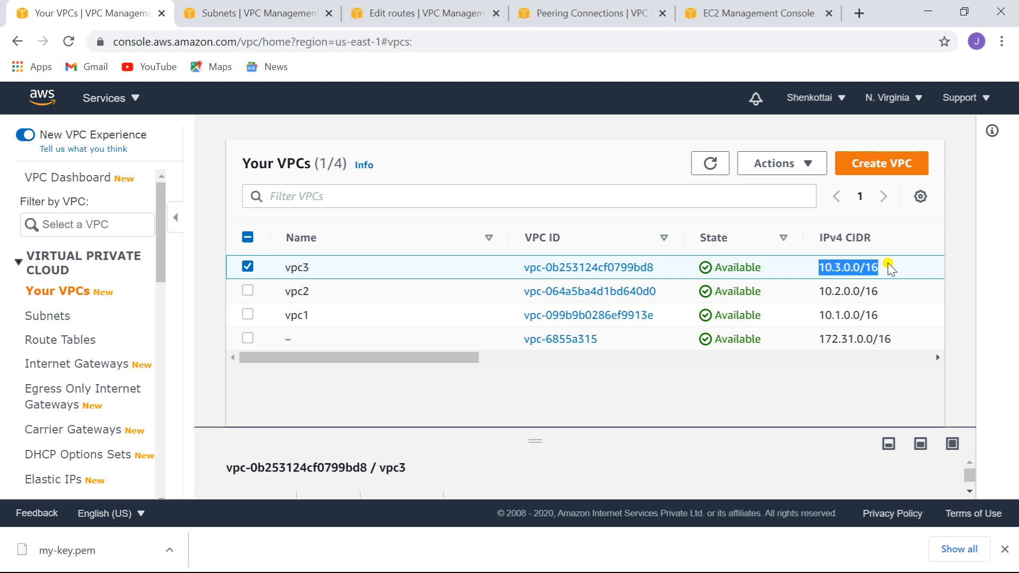
pyautogui.click(419, 13)
pyautogui.click(102, 343)
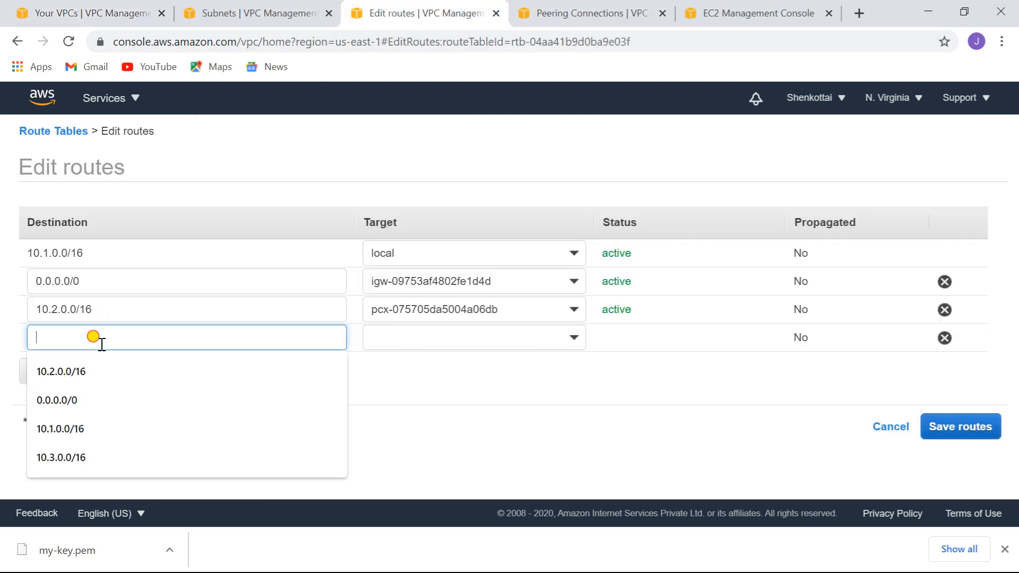
pyautogui.hotkey('ctrl', 'v')
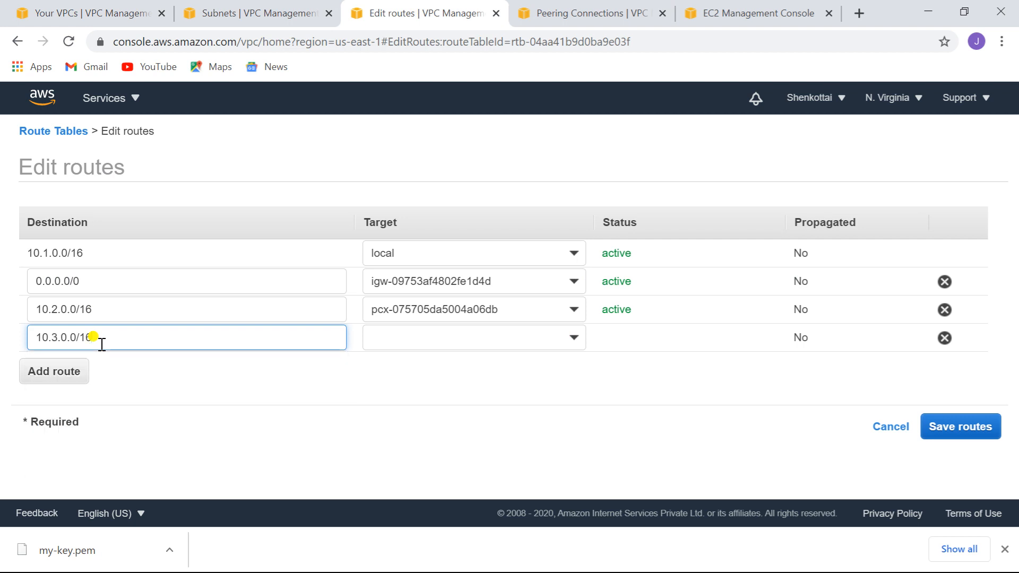
pyautogui.click(509, 338)
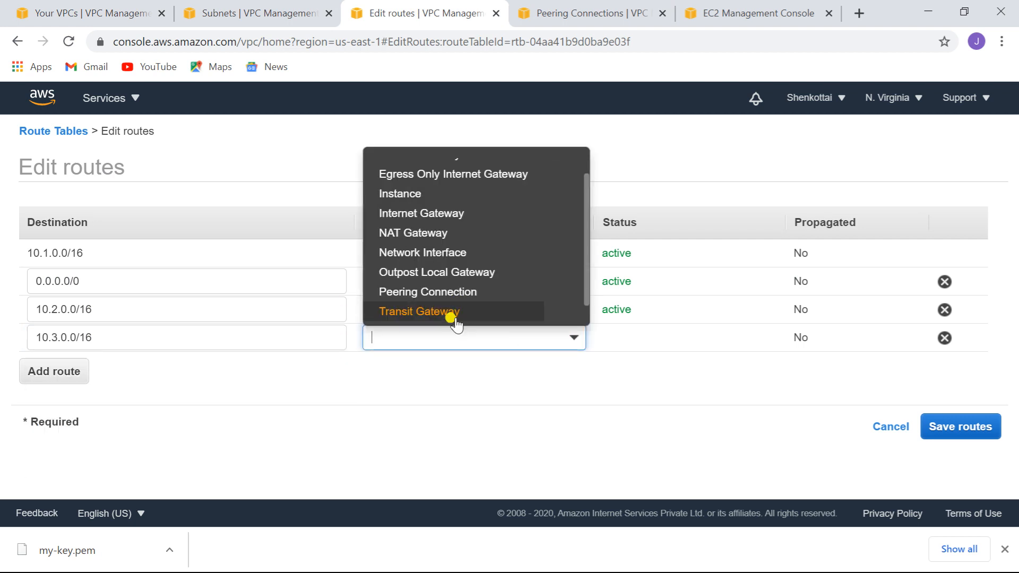
pyautogui.click(465, 294)
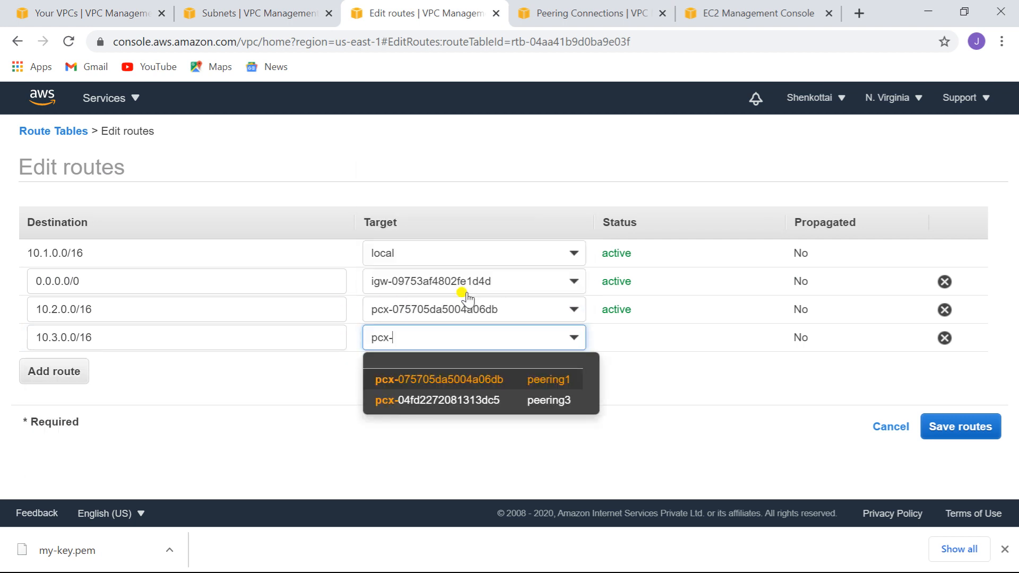
pyautogui.click(536, 400)
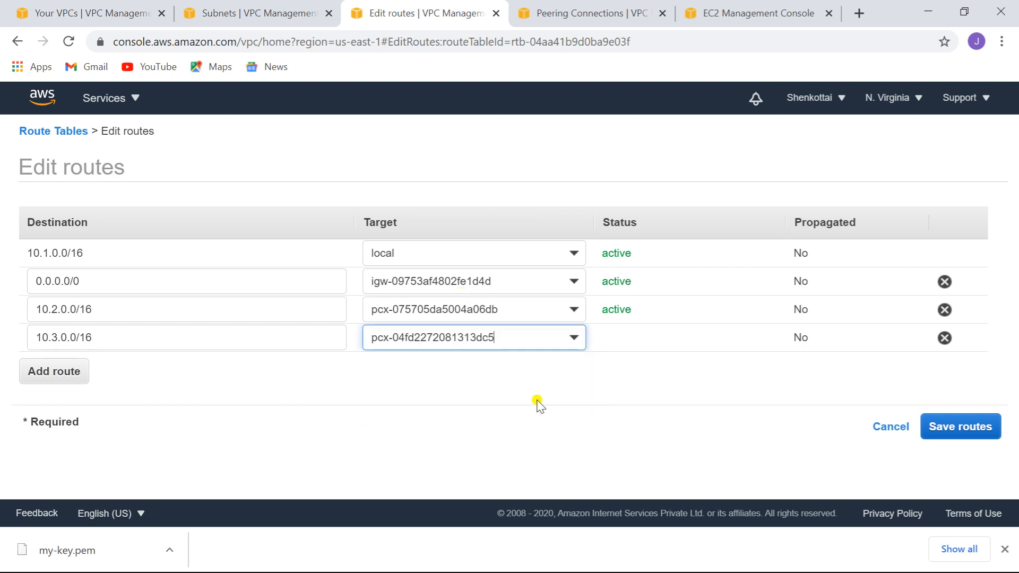
pyautogui.click(965, 427)
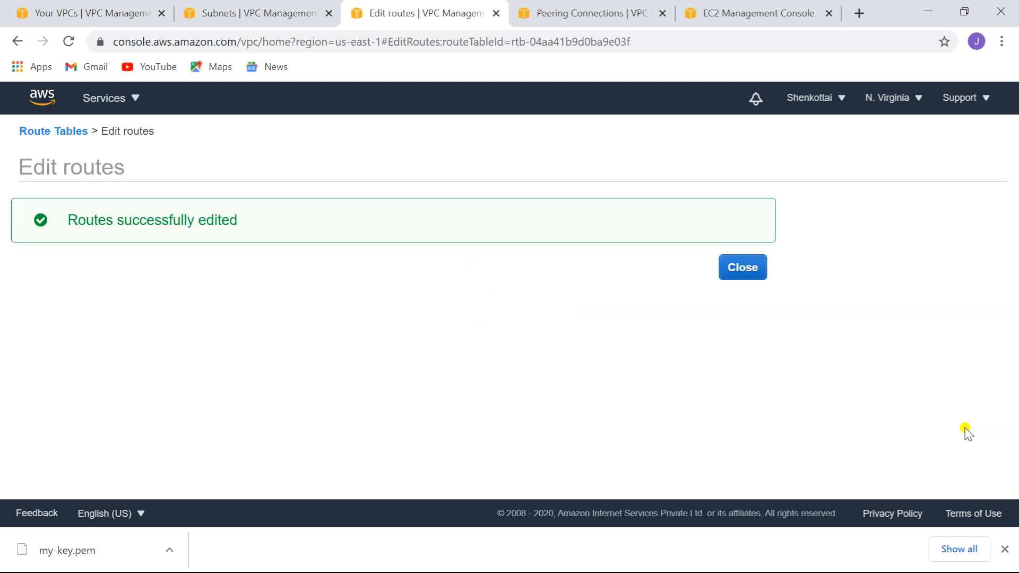
pyautogui.click(744, 268)
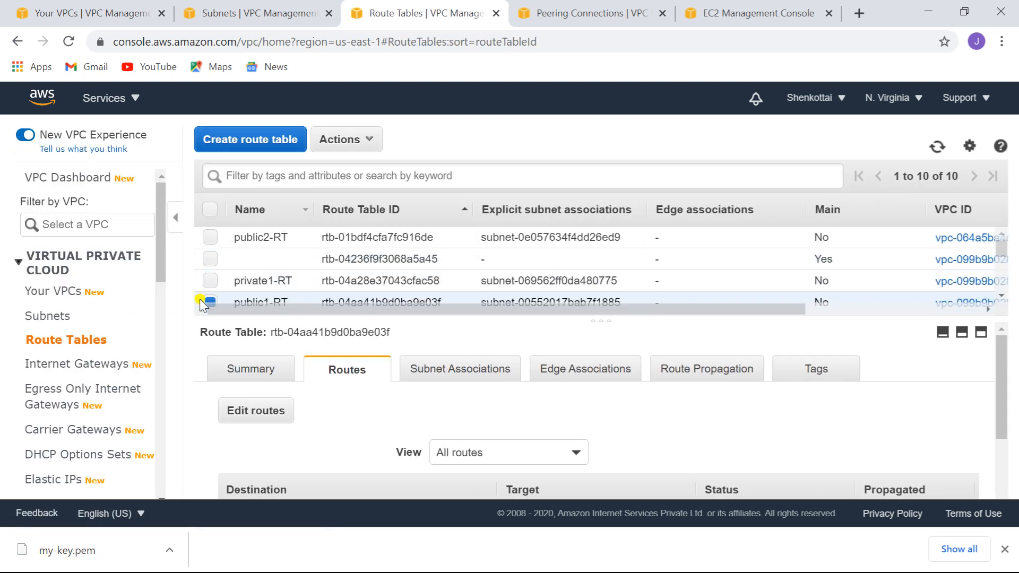
# Select only the private1-RT route table and add a route to it with destination 10.3.0.0/16.
pyautogui.click(209, 281)
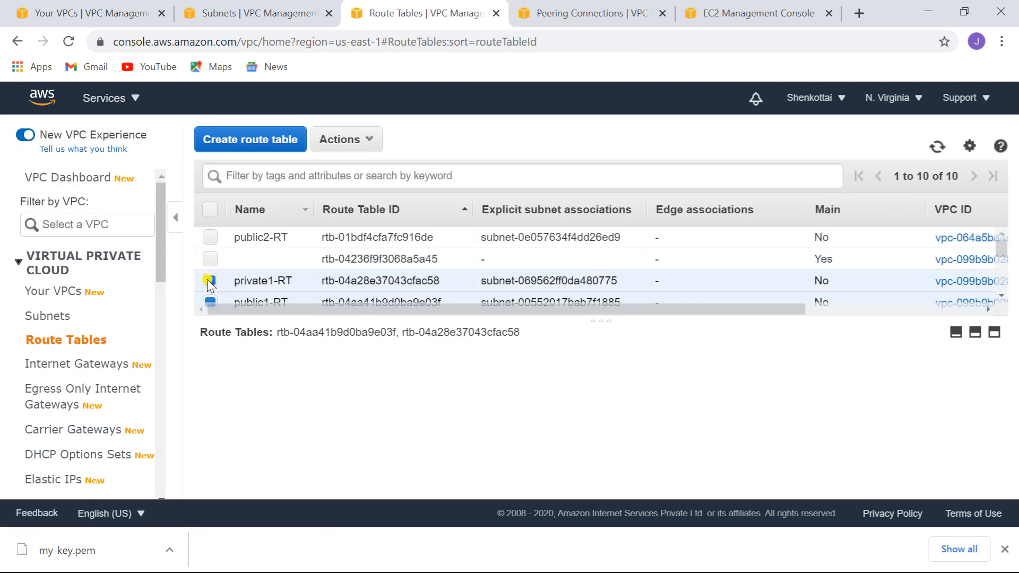
pyautogui.click(210, 302)
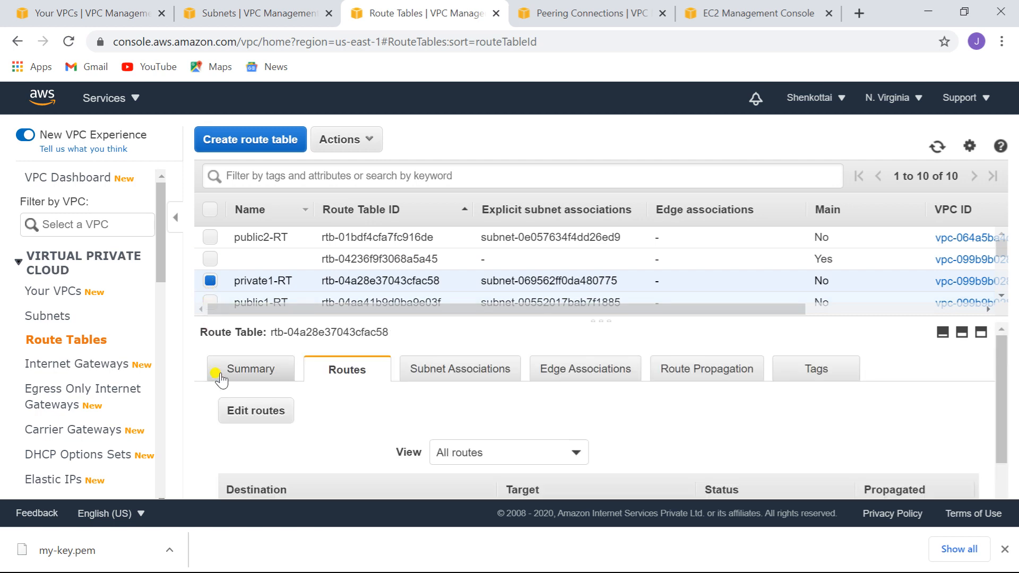
pyautogui.click(246, 412)
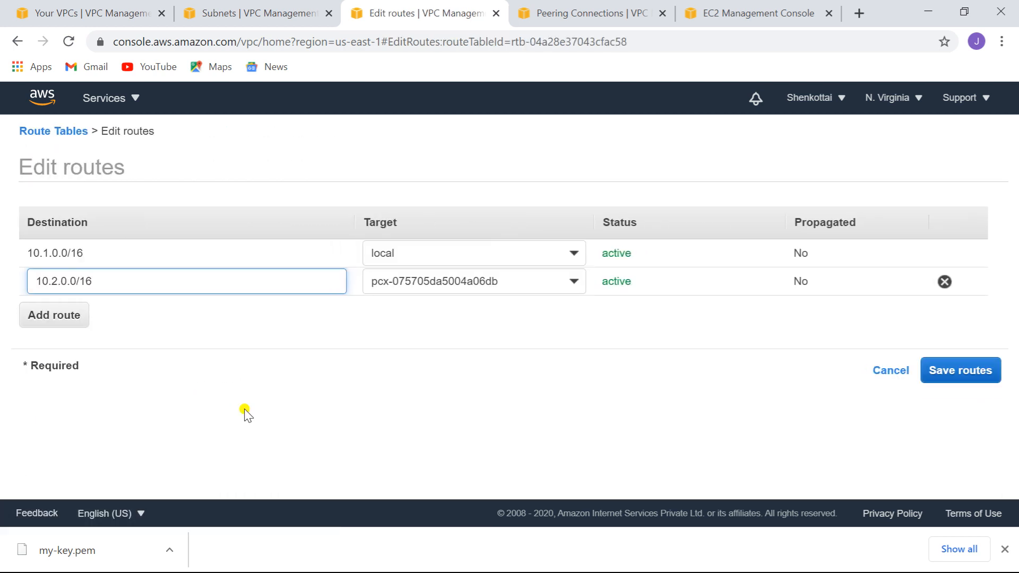
pyautogui.click(46, 315)
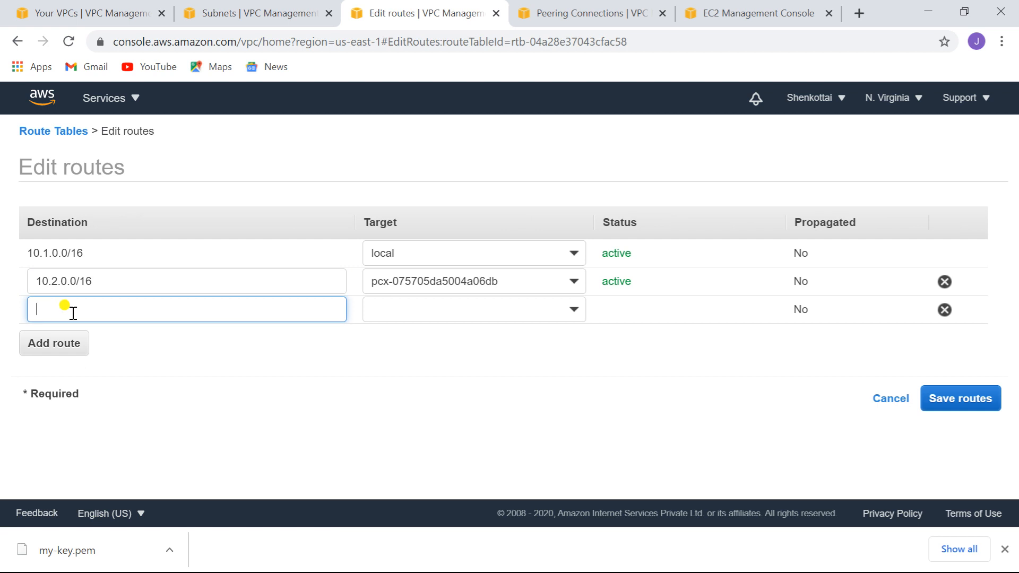
pyautogui.write('10.3.0.0/16')
pyautogui.click(573, 309)
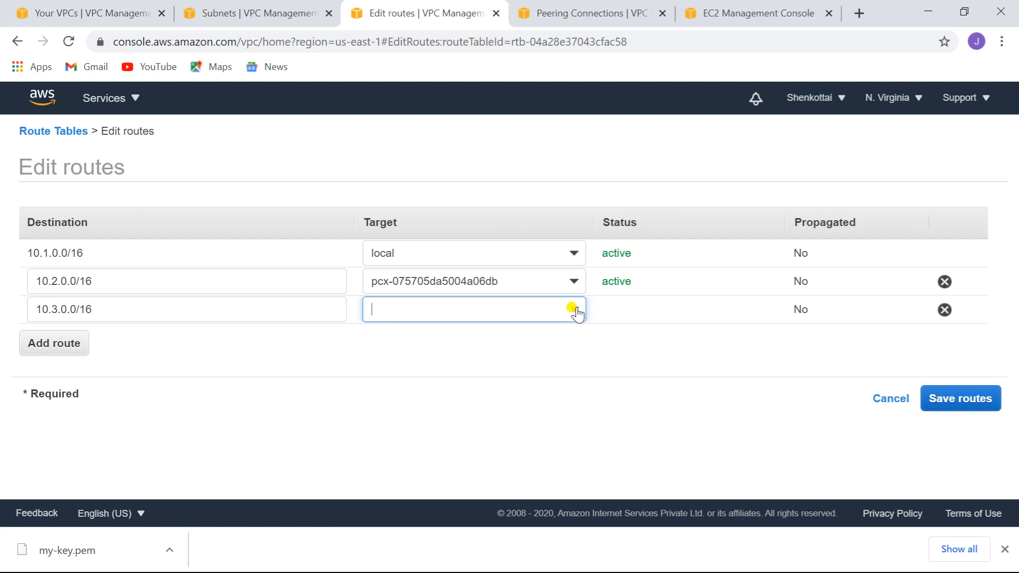
pyautogui.click(465, 493)
pyautogui.click(481, 371)
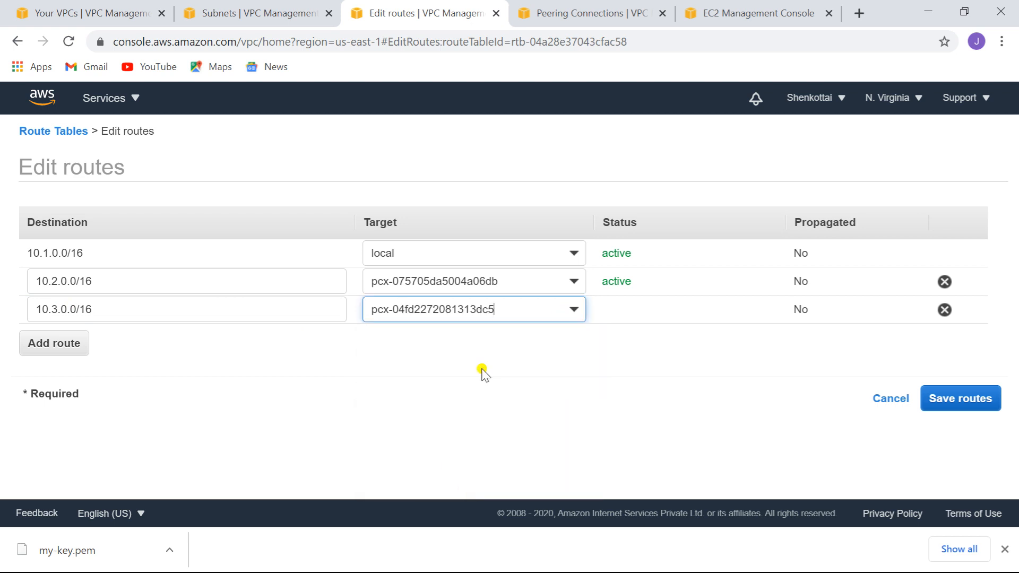
pyautogui.click(957, 398)
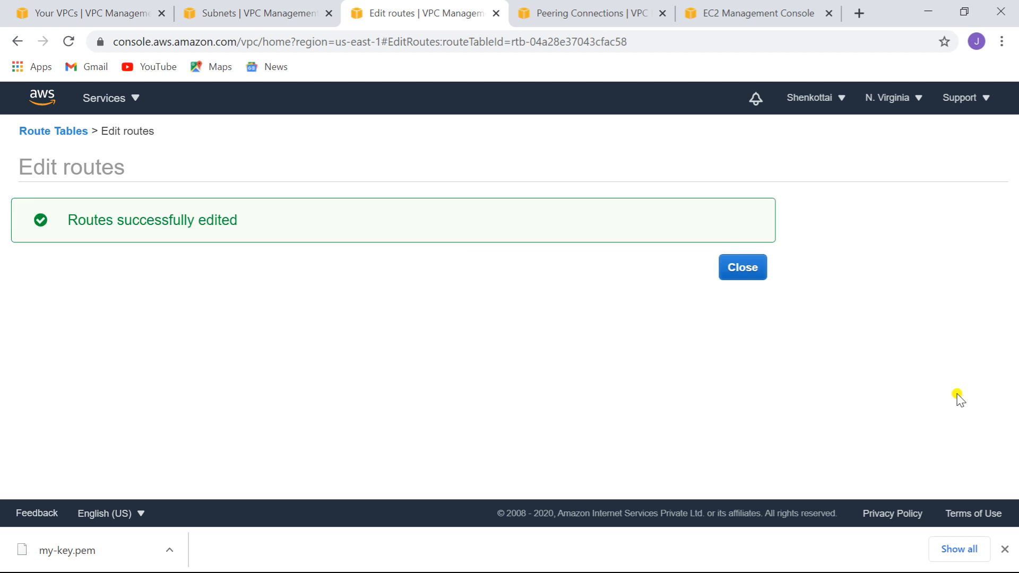
pyautogui.click(740, 271)
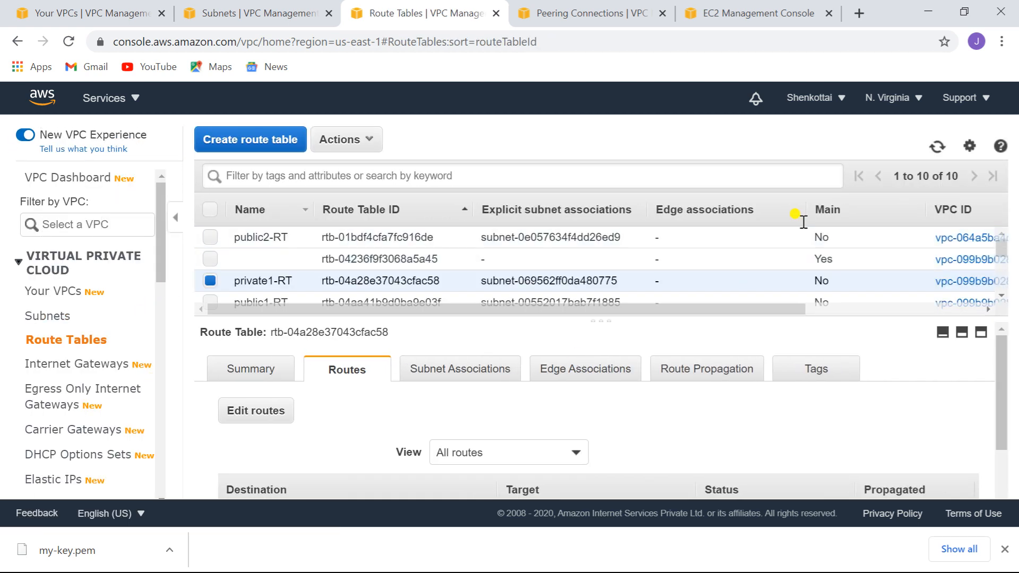
# Select the public3-RT route table and deselect private1-RT.
pyautogui.moveTo(1000, 248); pyautogui.dragTo(1008, 276)
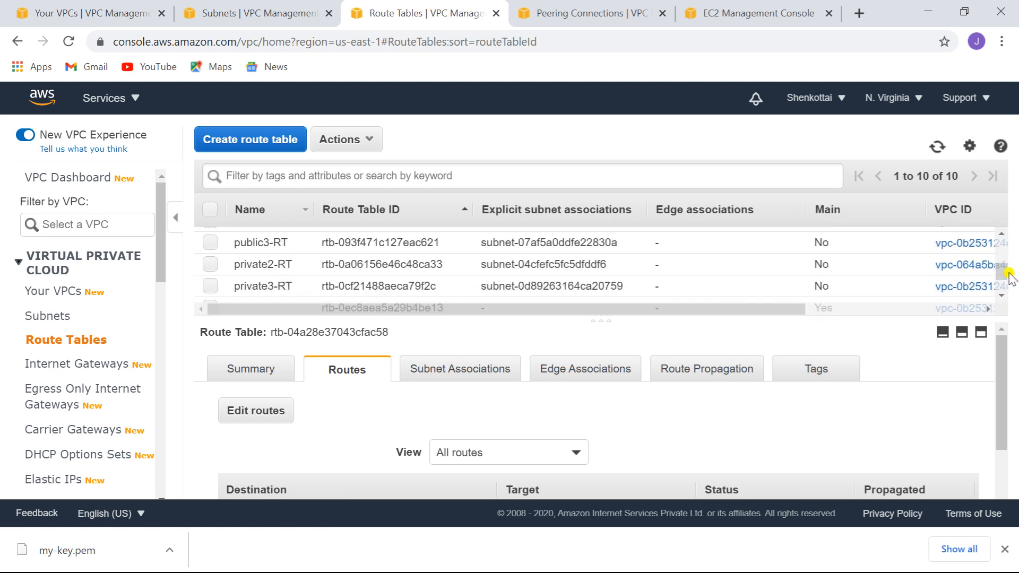
pyautogui.click(209, 241)
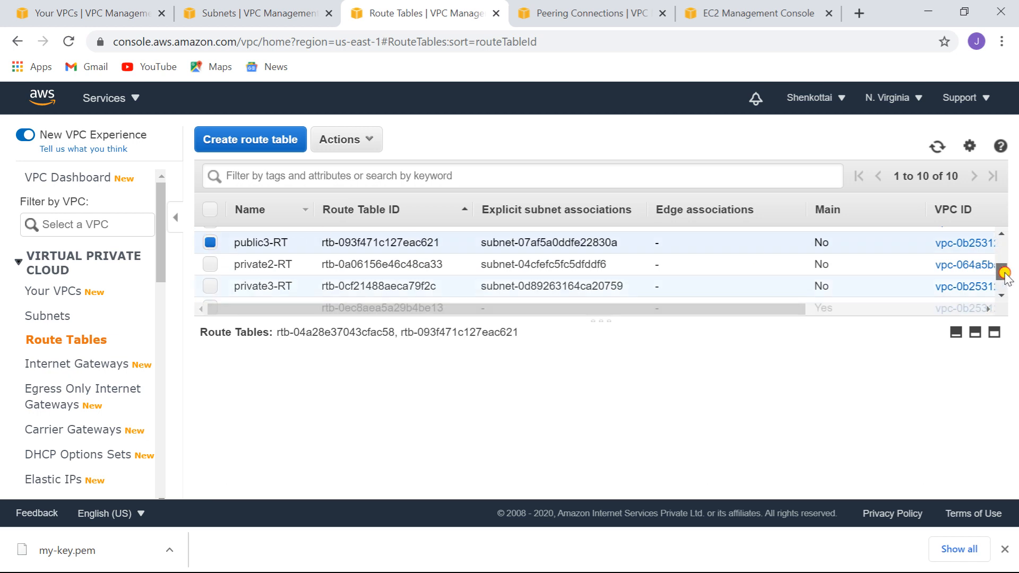
pyautogui.moveTo(1004, 274); pyautogui.dragTo(1000, 238)
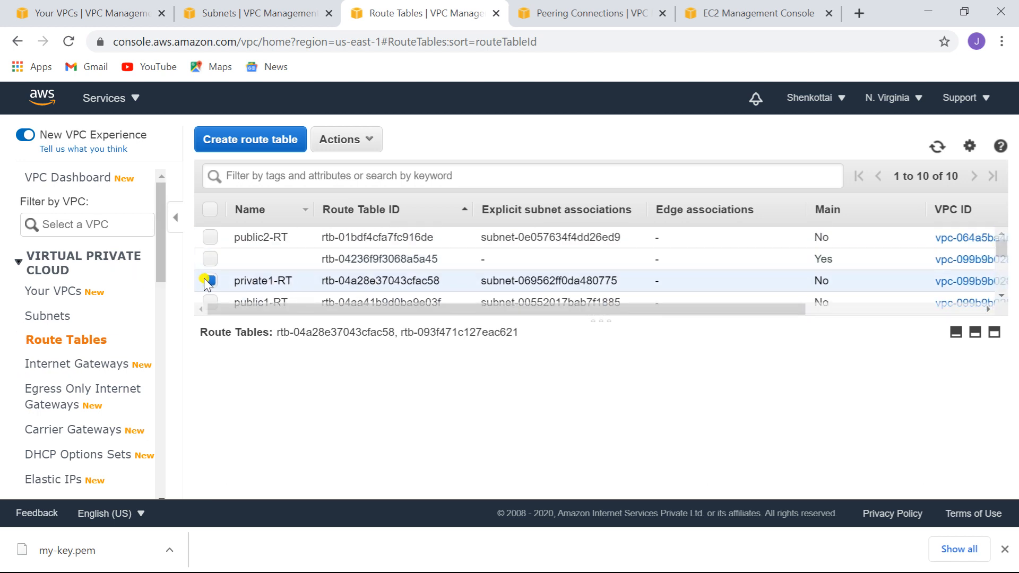
pyautogui.click(209, 281)
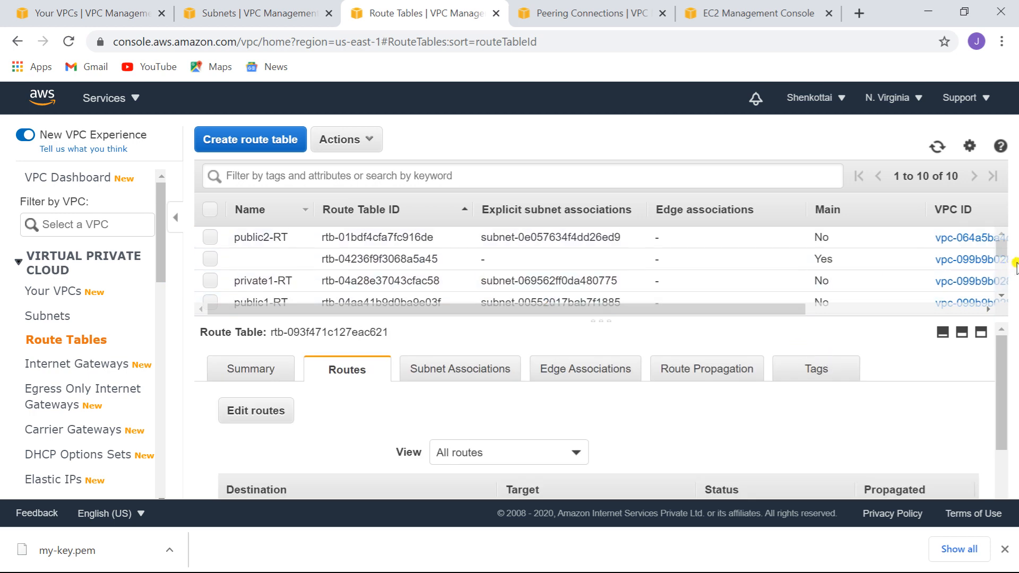
pyautogui.moveTo(1004, 249); pyautogui.dragTo(1005, 271)
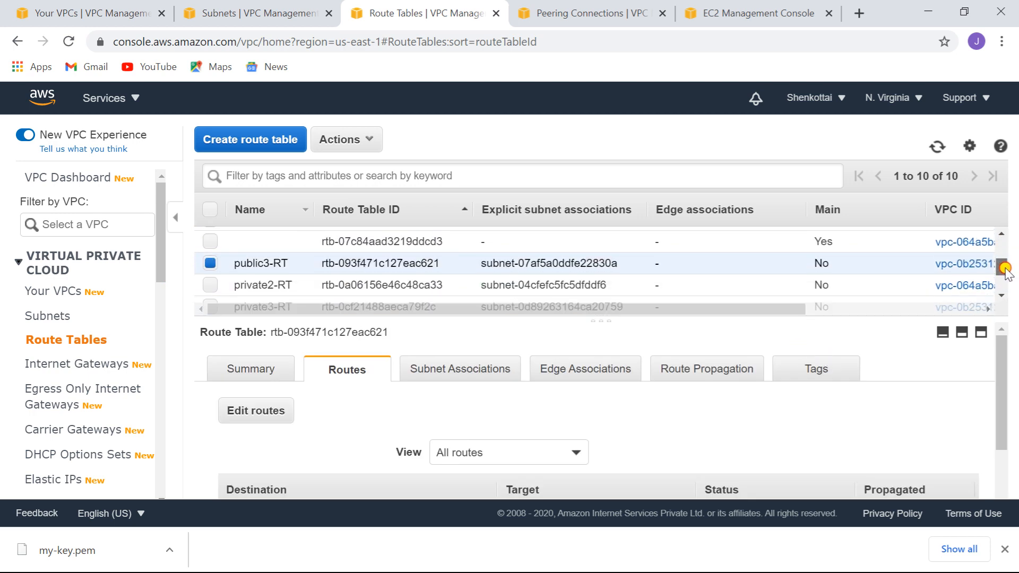
# Add a route to public3-RT with vpc1's IPv4 CIDR, 10.1.0.0/16, copied from the VPC list as its destination.
pyautogui.click(268, 410)
pyautogui.click(58, 344)
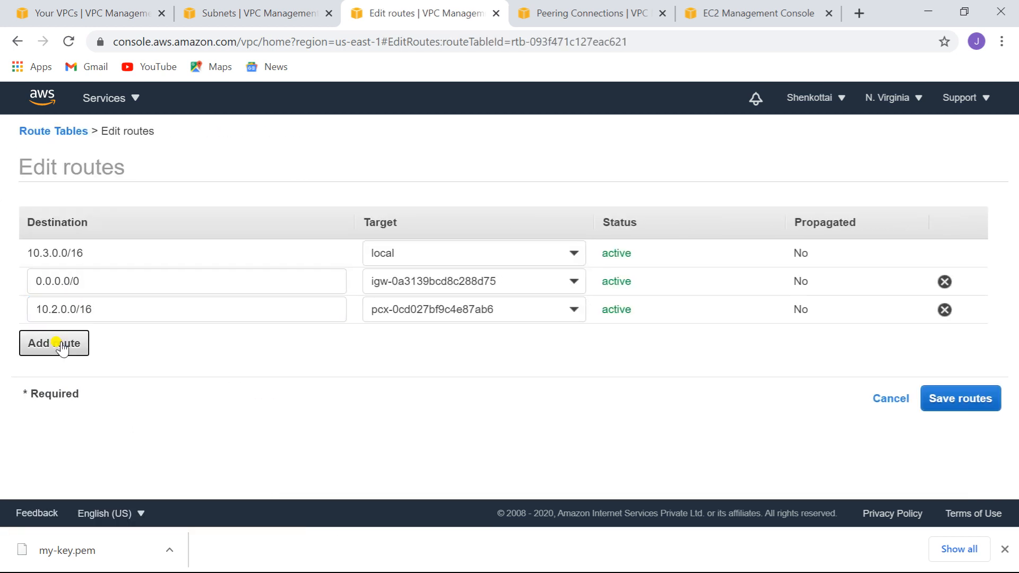
pyautogui.click(82, 14)
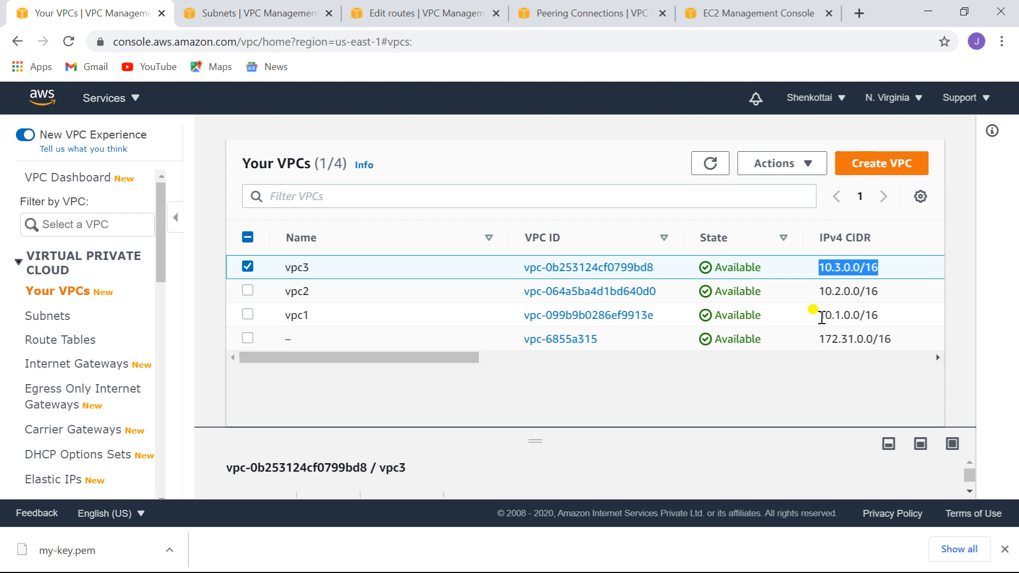
pyautogui.moveTo(820, 315); pyautogui.dragTo(906, 321)
pyautogui.hotkey('ctrl', 'c')
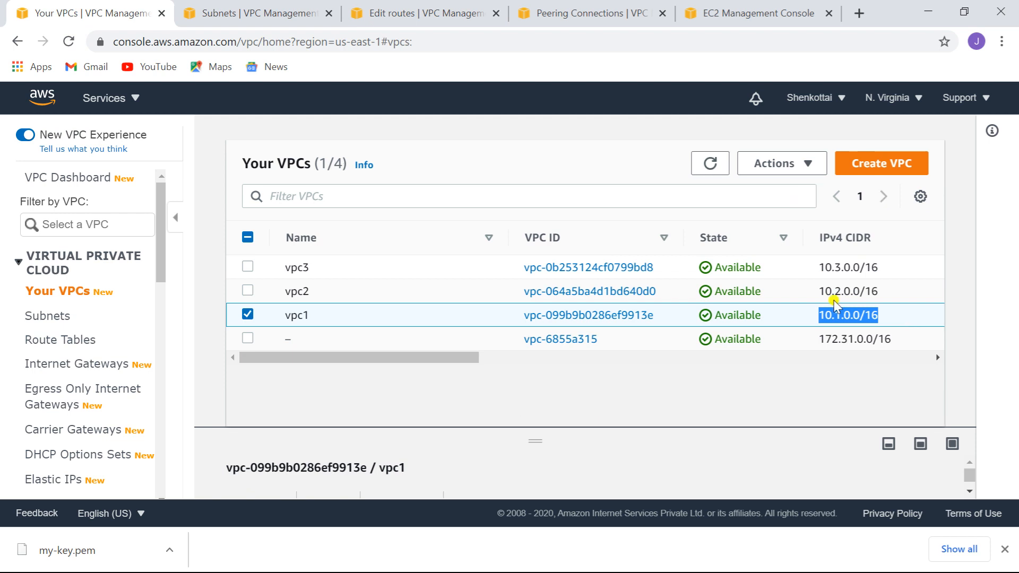
pyautogui.click(449, 15)
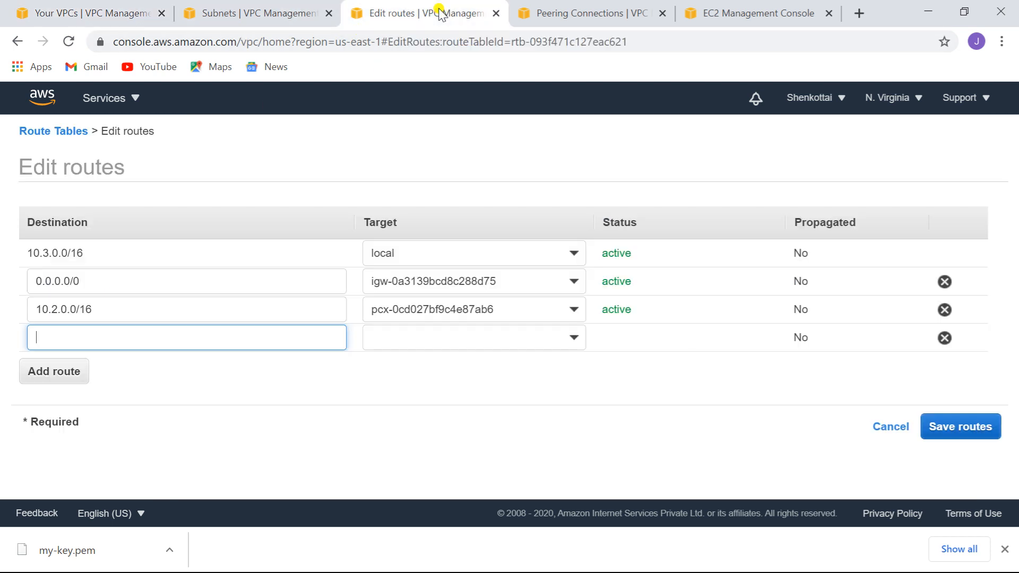
pyautogui.click(262, 333)
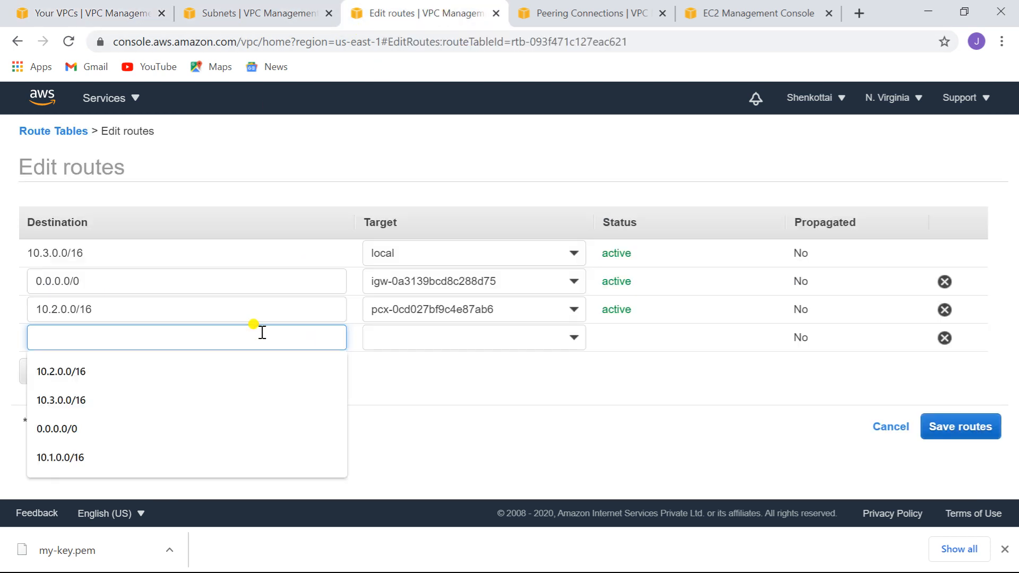
pyautogui.hotkey('ctrl', 'v')
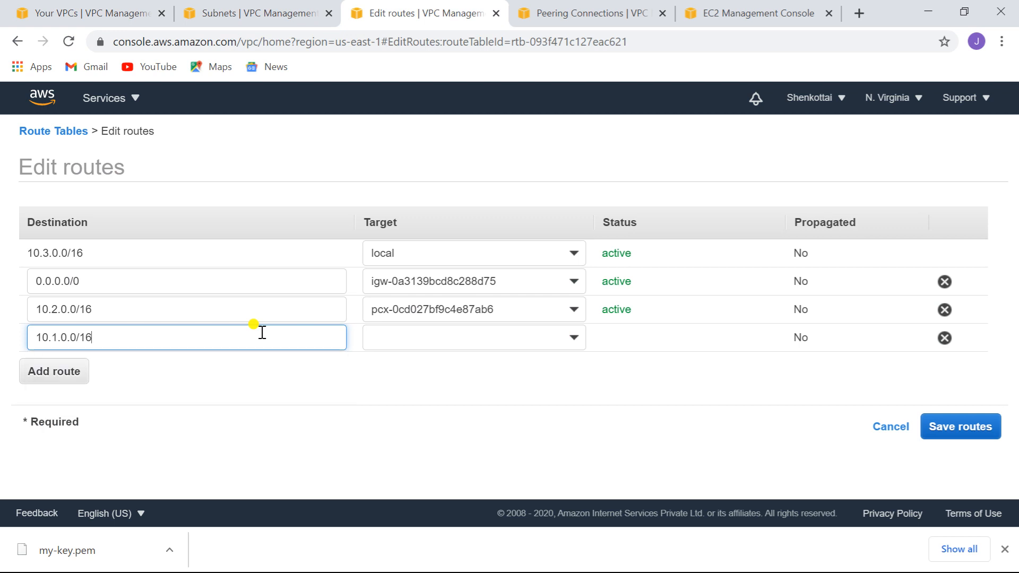
pyautogui.click(445, 334)
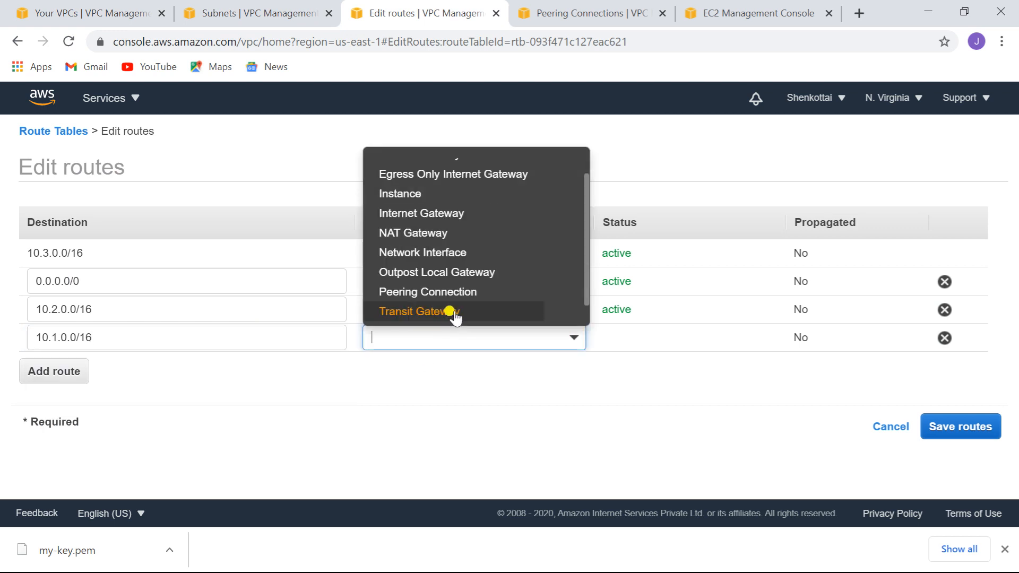
pyautogui.click(454, 318)
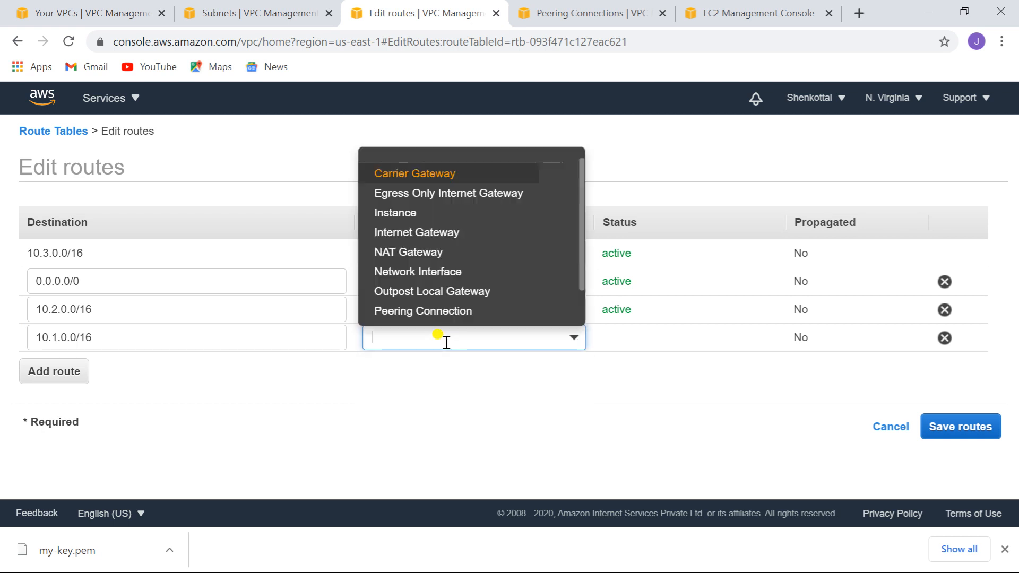
pyautogui.scroll(-1, 424, 313)
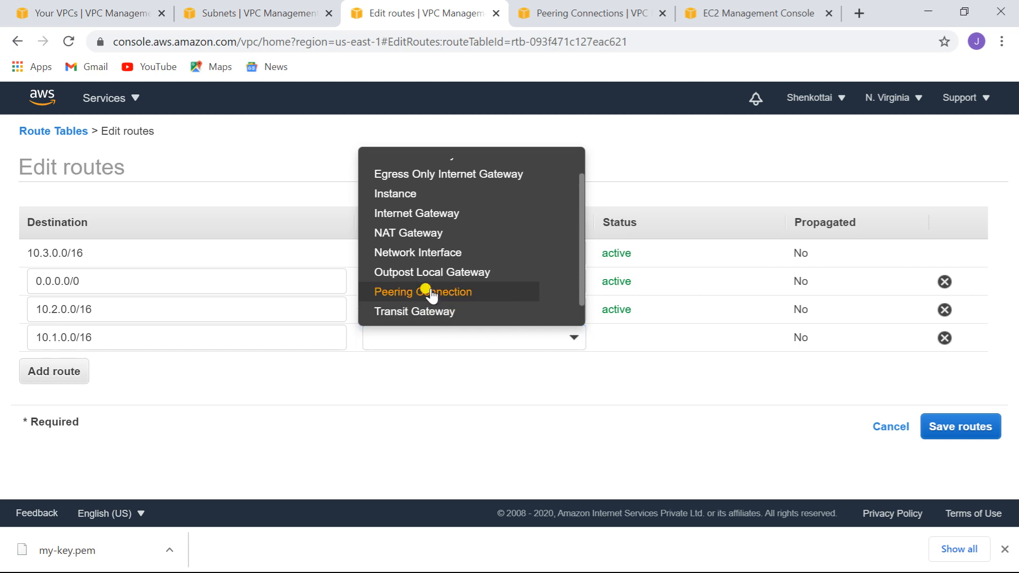
pyautogui.click(426, 293)
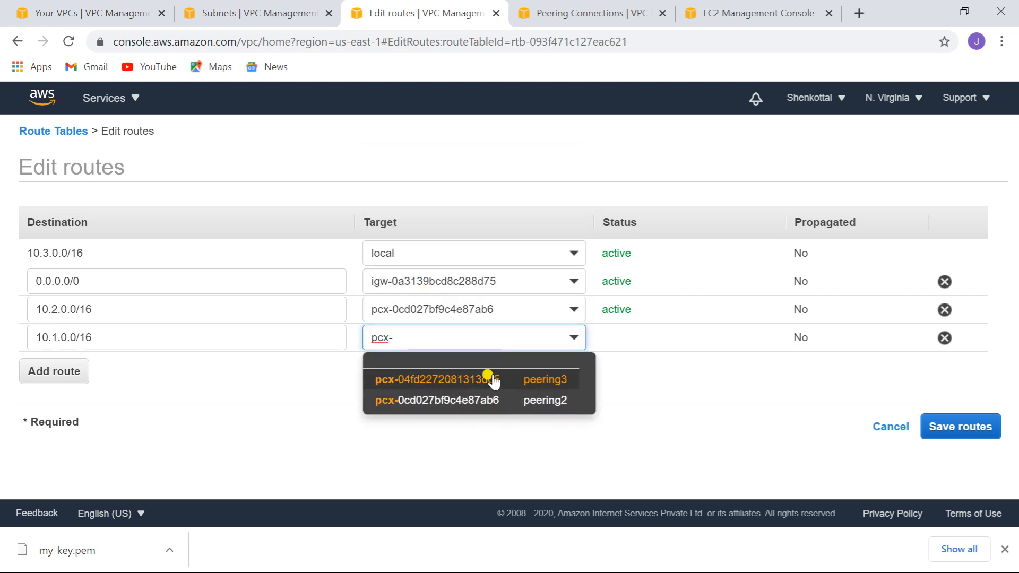
pyautogui.click(491, 379)
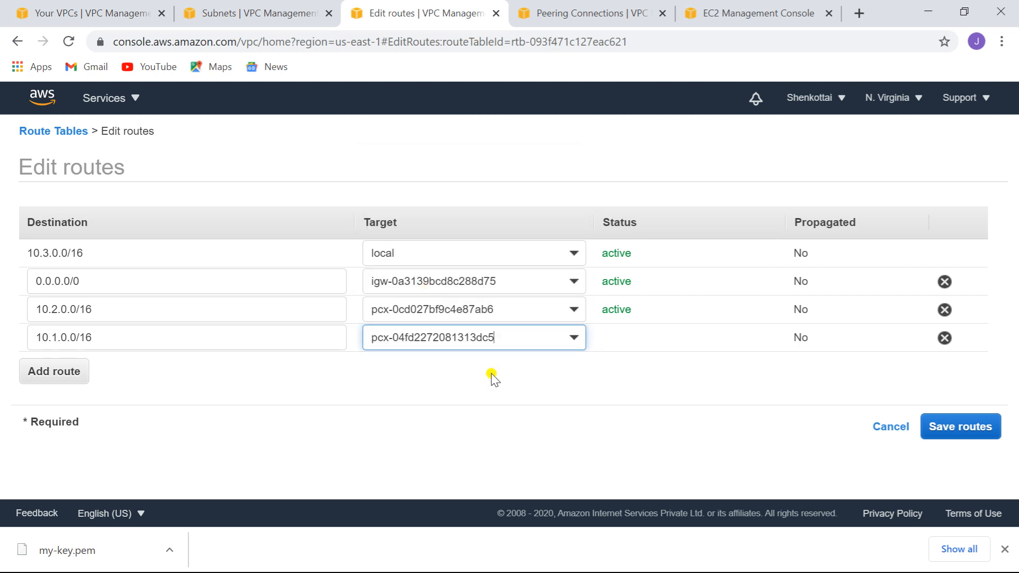
pyautogui.click(965, 428)
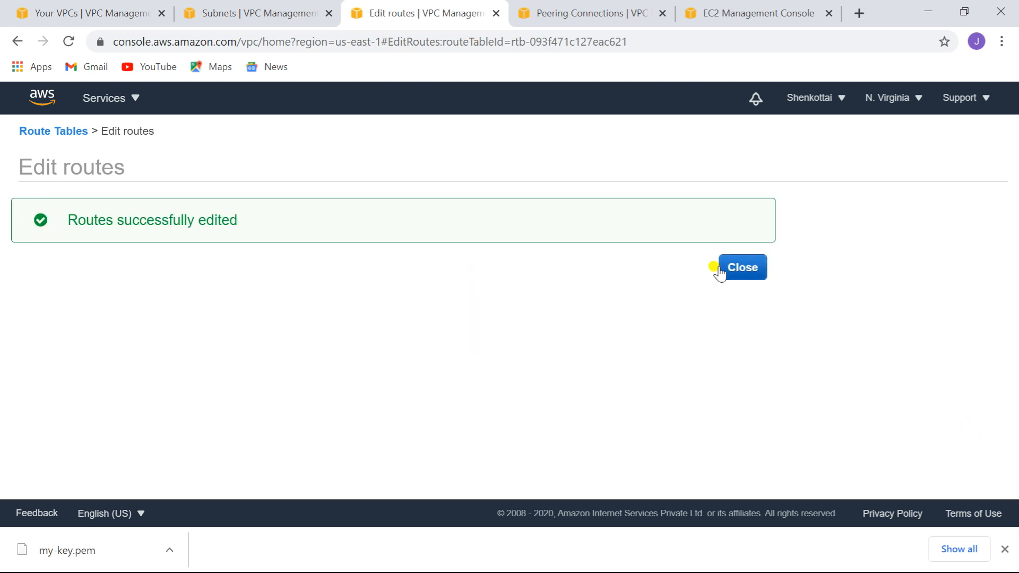
pyautogui.click(744, 266)
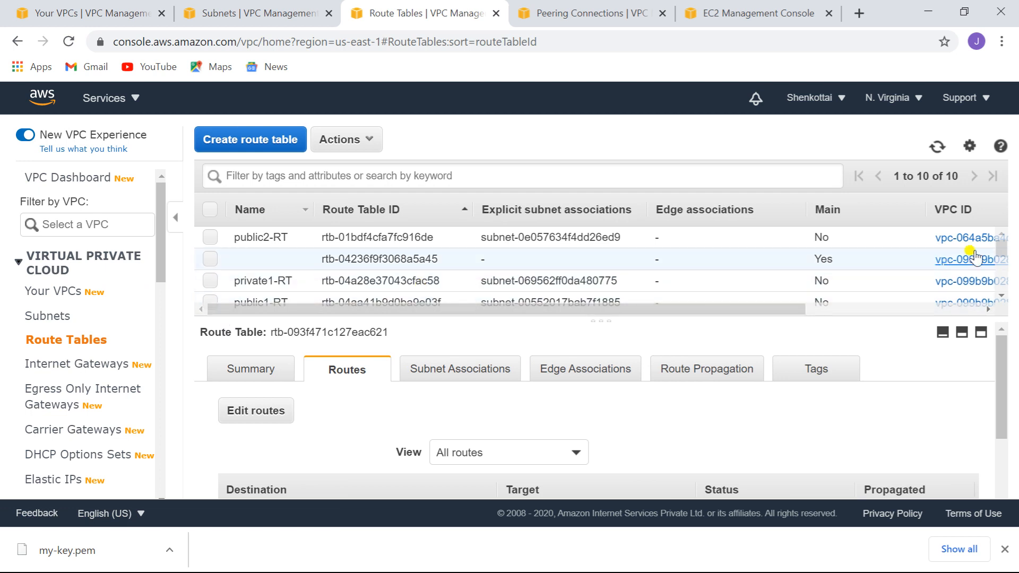
# Select only the private3-RT route table and add a route to it with destination 10.1.0.0/16.
pyautogui.scroll(-3, 1003, 249)
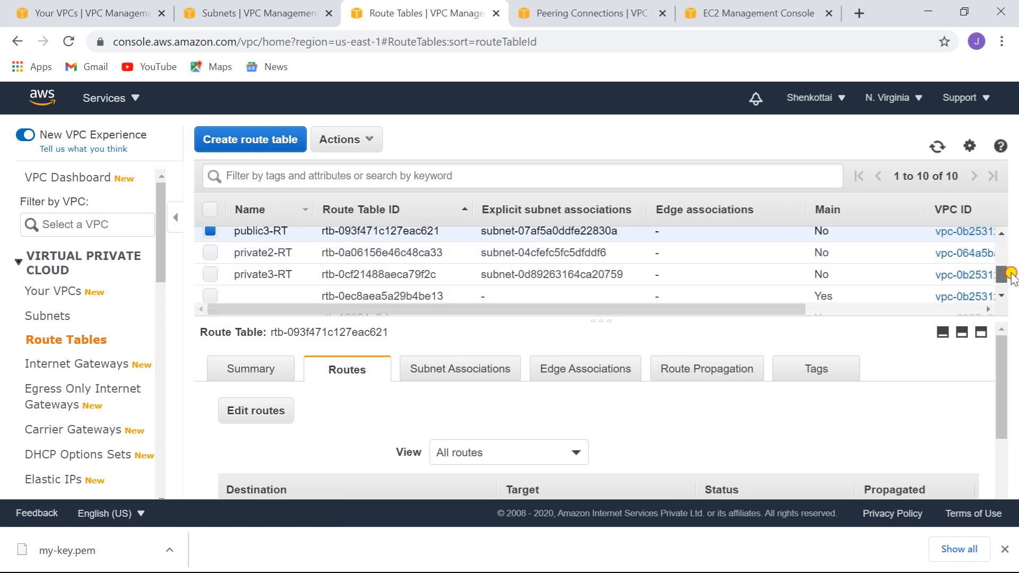
pyautogui.click(211, 233)
pyautogui.click(209, 275)
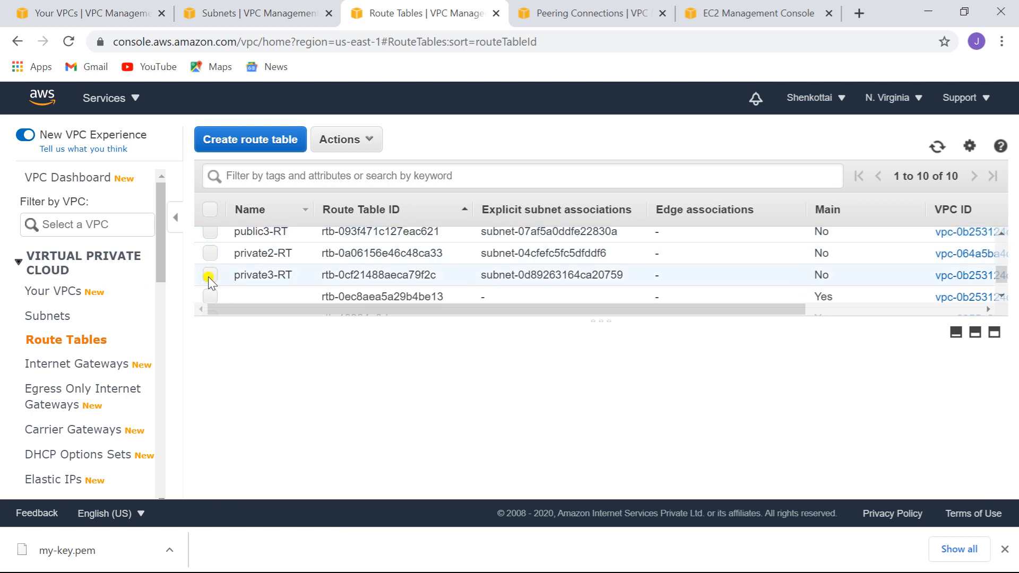
pyautogui.click(245, 412)
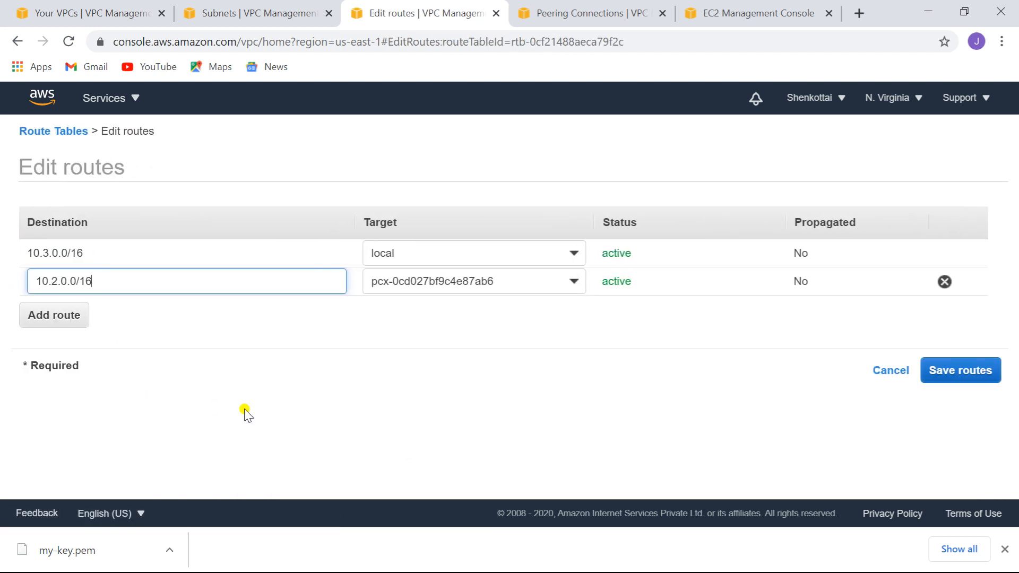
pyautogui.click(53, 316)
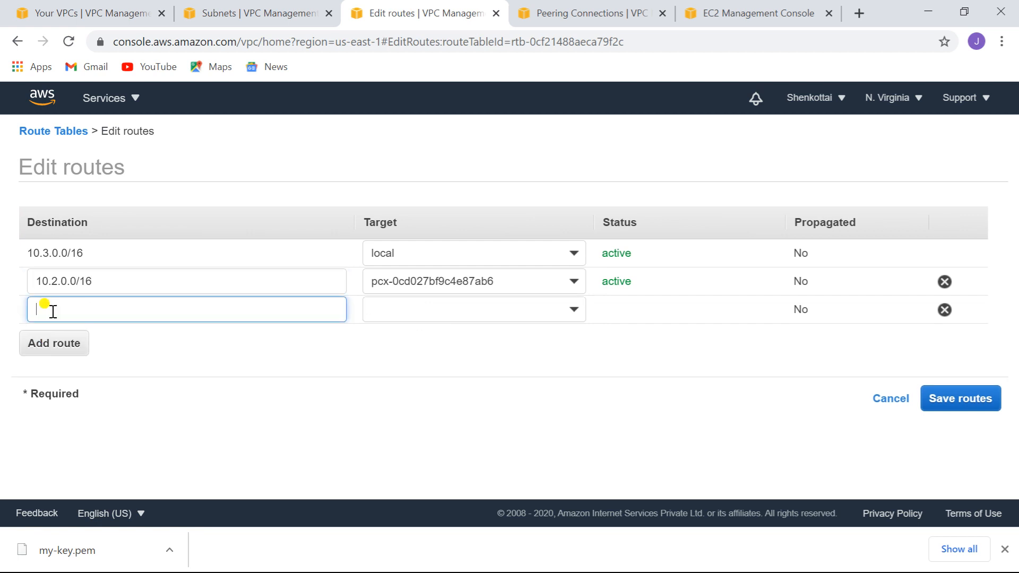
pyautogui.write('10.1.0.0/16')
pyautogui.click(460, 303)
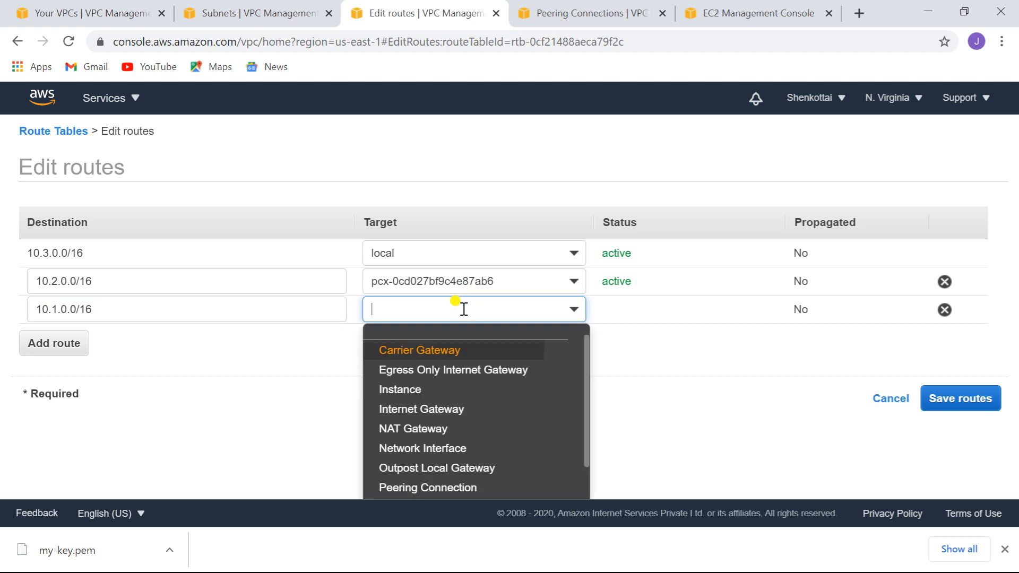
pyautogui.click(461, 486)
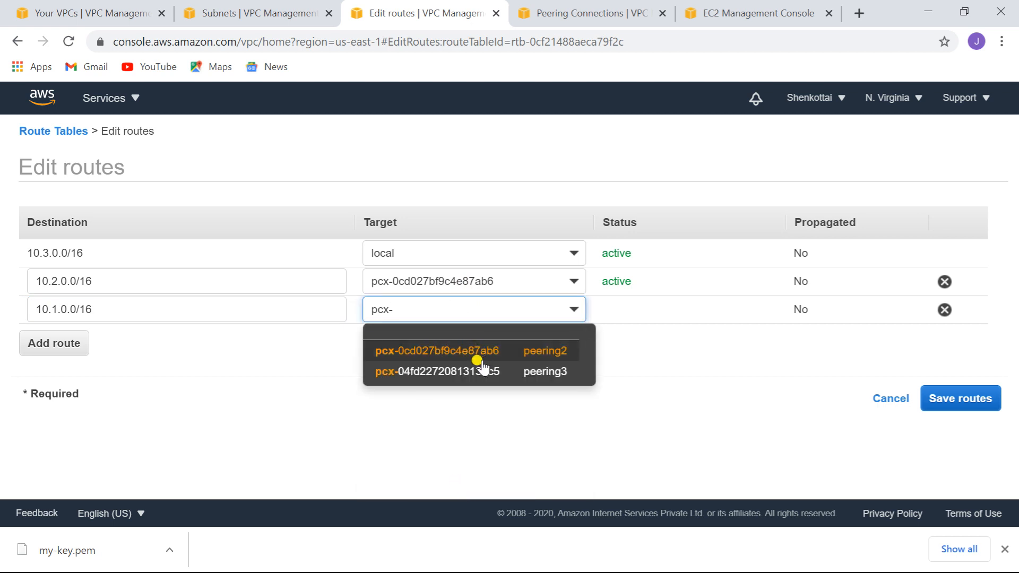
pyautogui.click(485, 372)
pyautogui.click(963, 399)
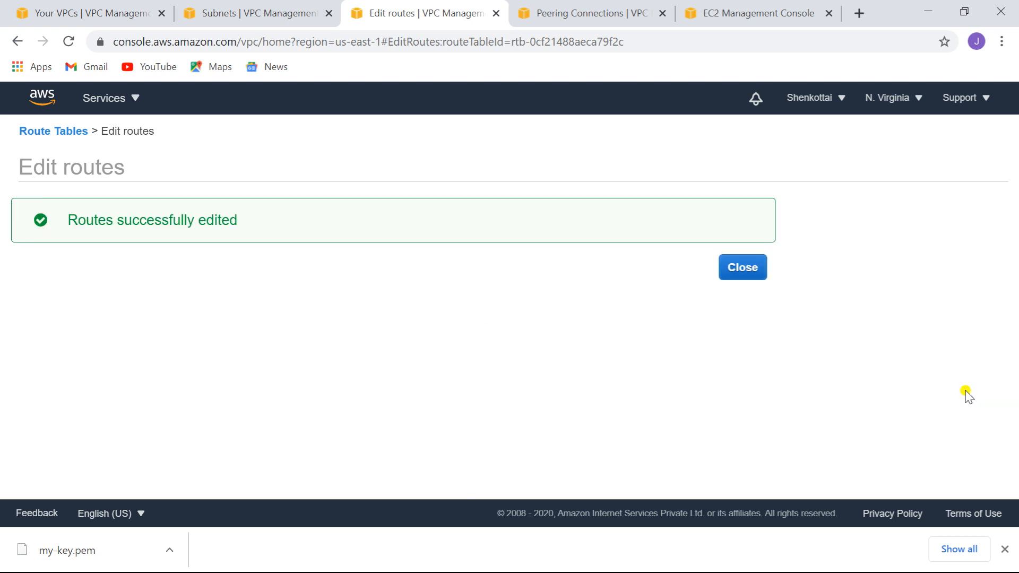
pyautogui.click(741, 269)
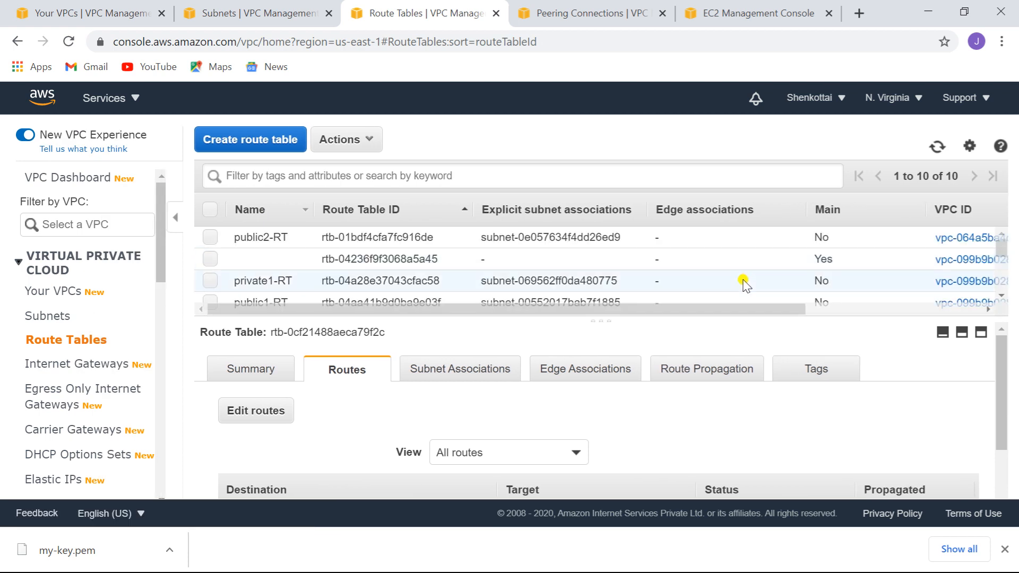
# Switch to the ip-10-1-1-125 terminal, check the running ping to 10.3.2.198, and return to the AWS console in Chrome.
pyautogui.hotkey('alt', 'Tab')
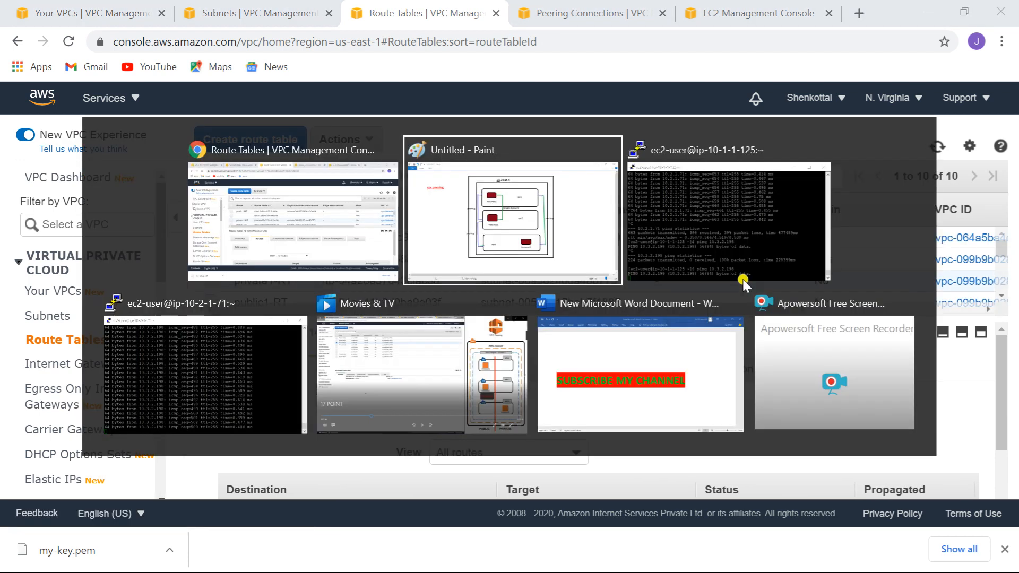
pyautogui.hotkey('alt', 'Tab')
pyautogui.hotkey('alt', 'Tab')
pyautogui.hotkey('alt', 'Tab')
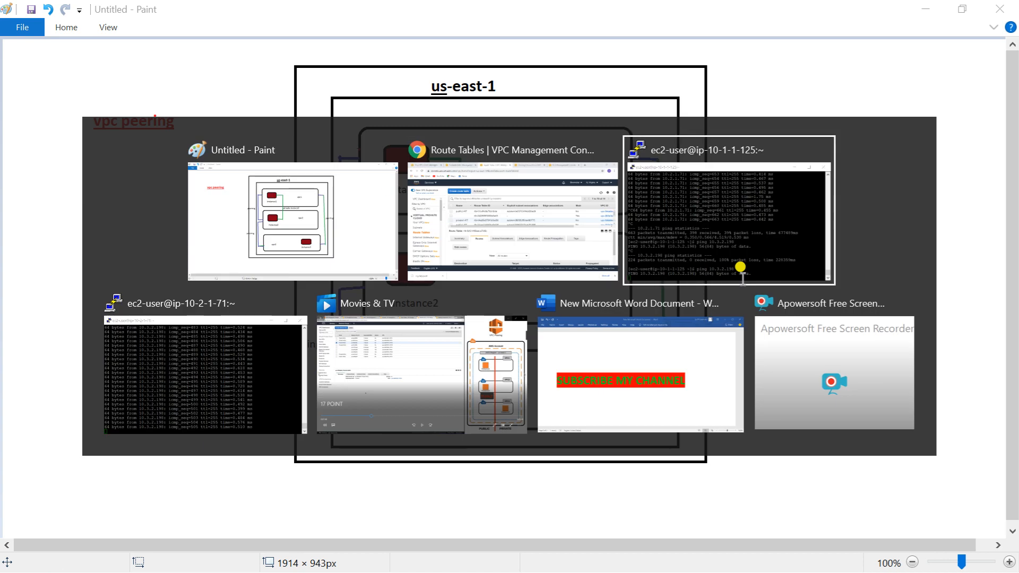
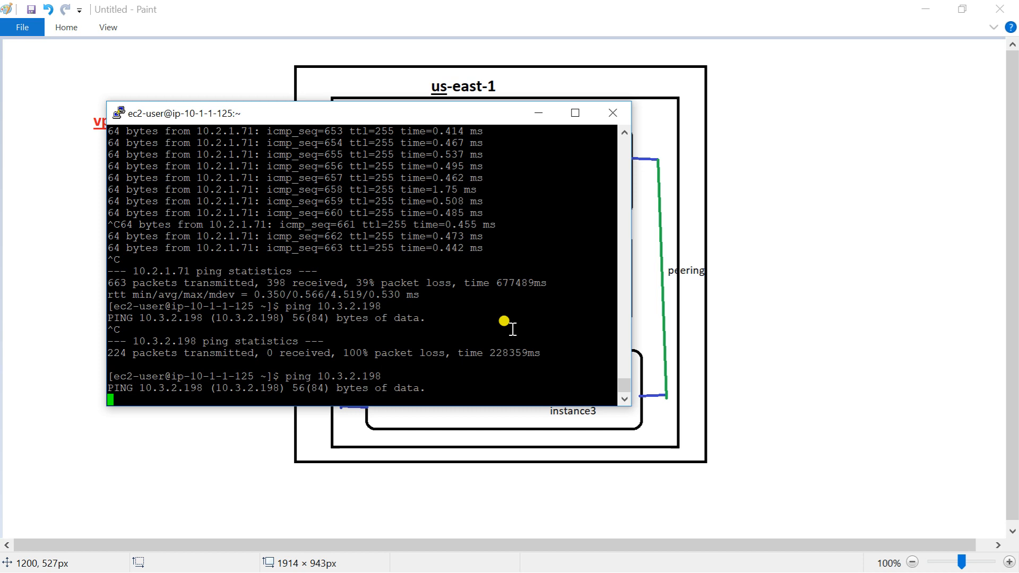
pyautogui.hotkey('alt', 'Tab')
pyautogui.hotkey('alt', 'Tab')
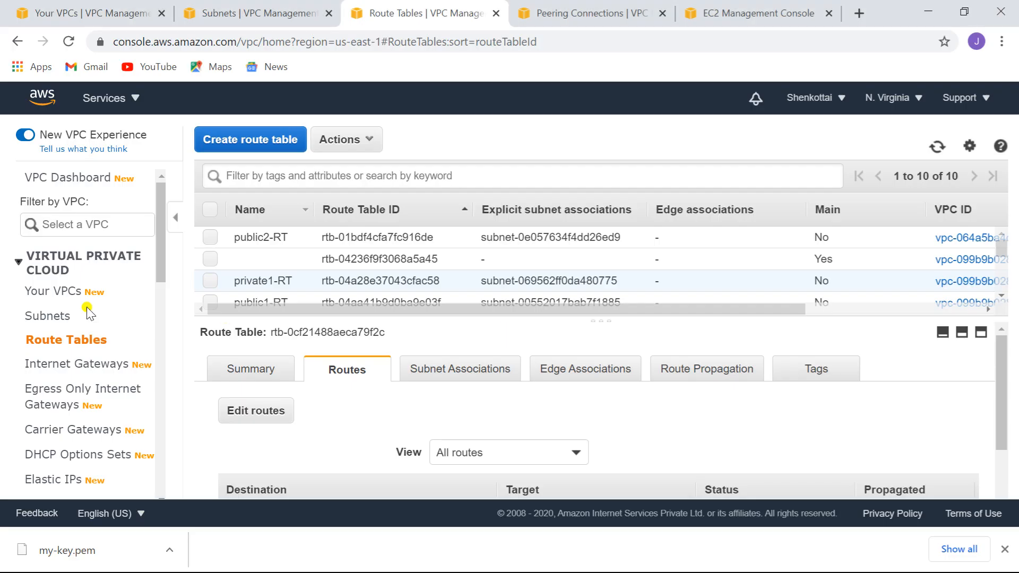
# Leave the inbound rules editor of the vpc3 security group and open the EC2 instances list.
pyautogui.click(748, 15)
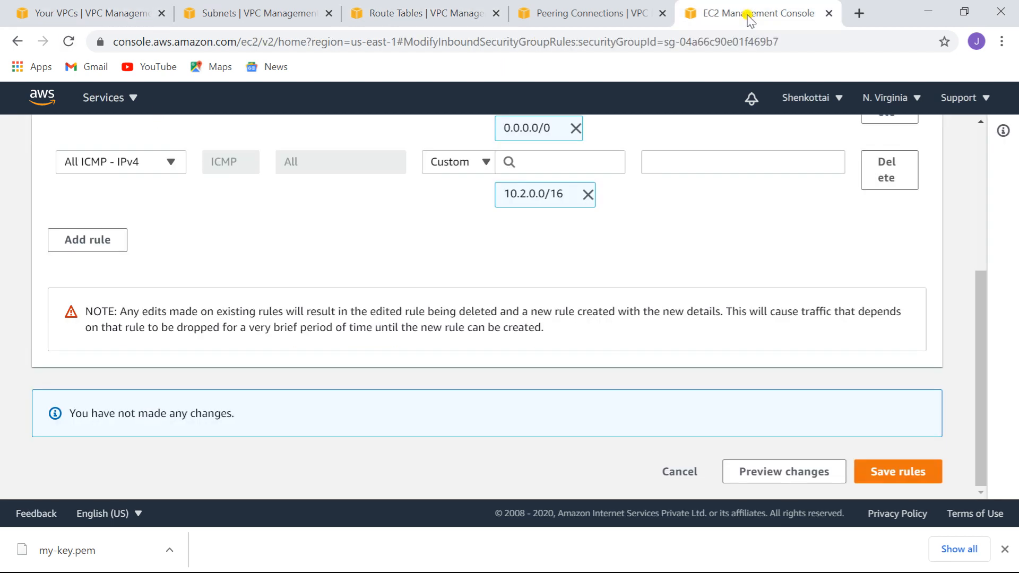
pyautogui.click(978, 135)
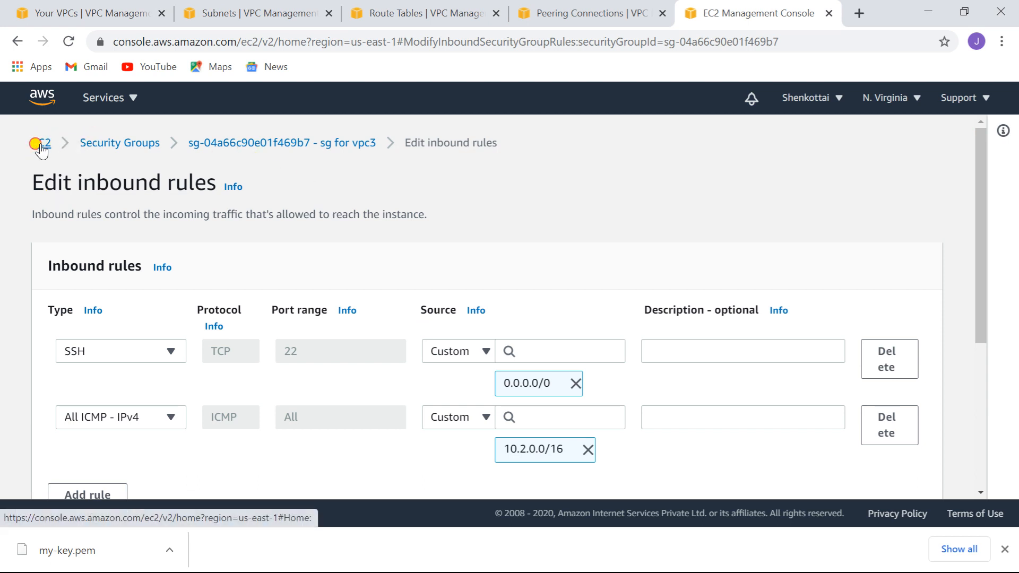
pyautogui.click(40, 146)
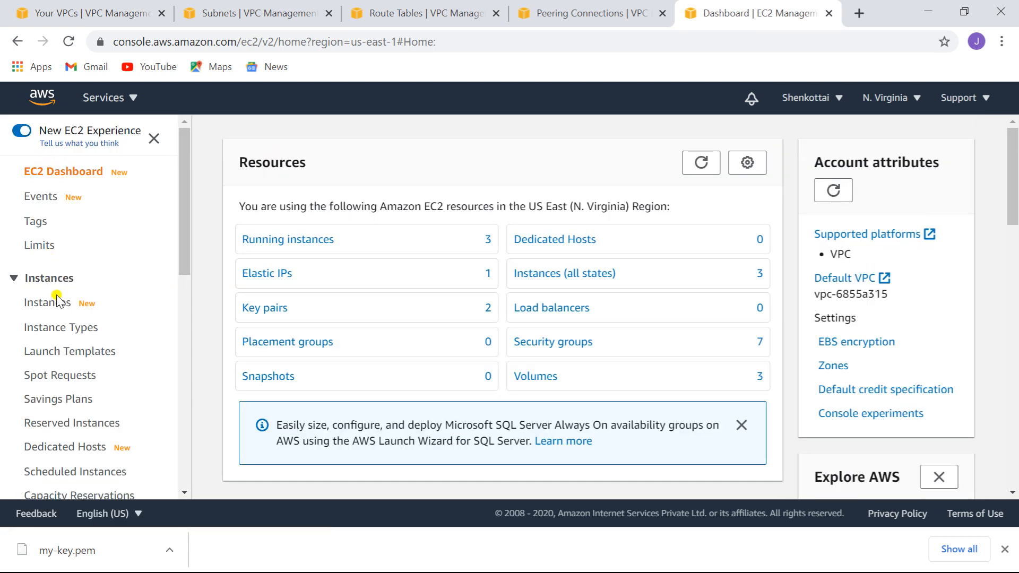
pyautogui.click(57, 300)
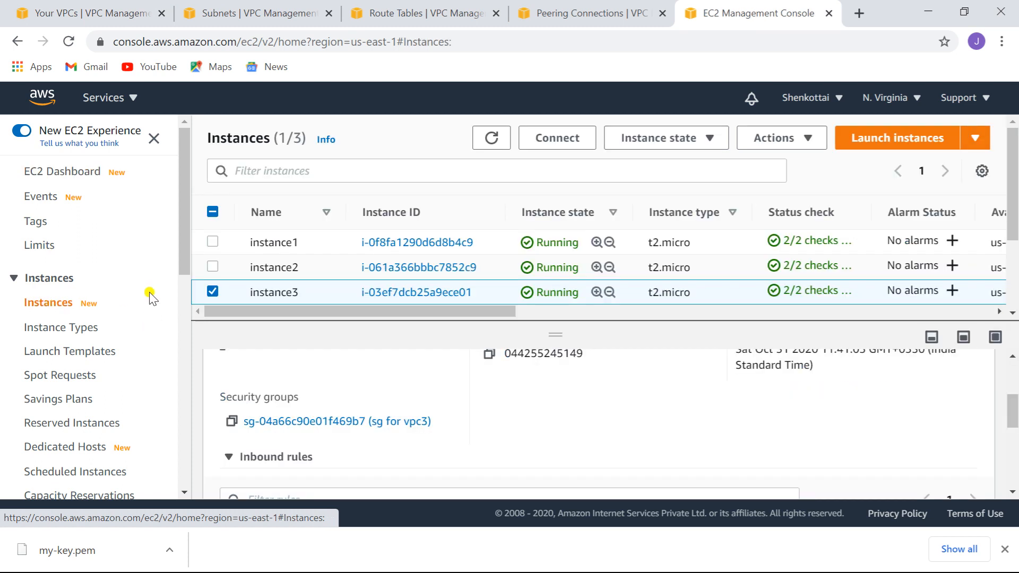
# Keep only instance3 selected and open its security group "sg for vpc3" from the instance's security details.
pyautogui.click(213, 242)
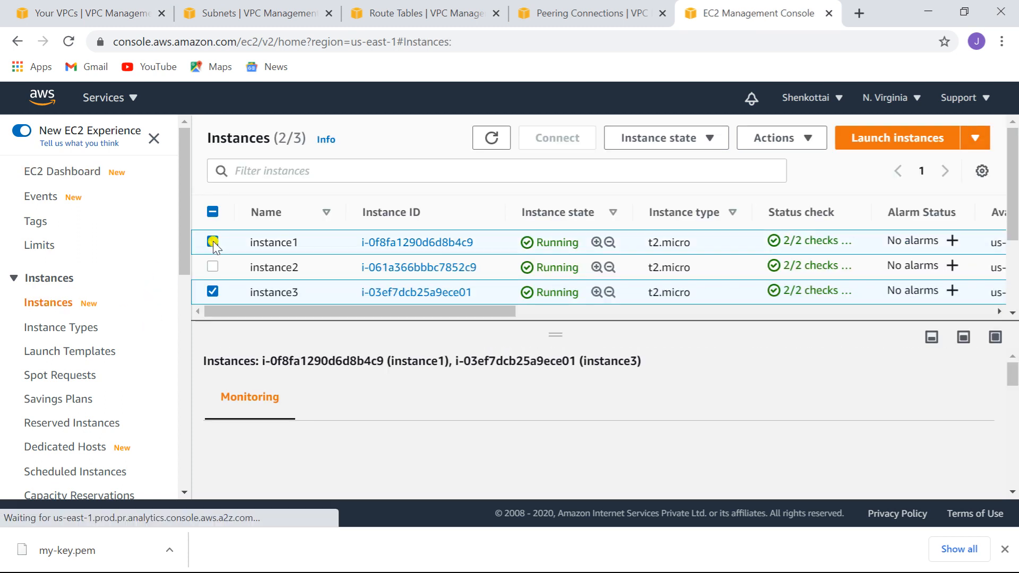
pyautogui.click(215, 290)
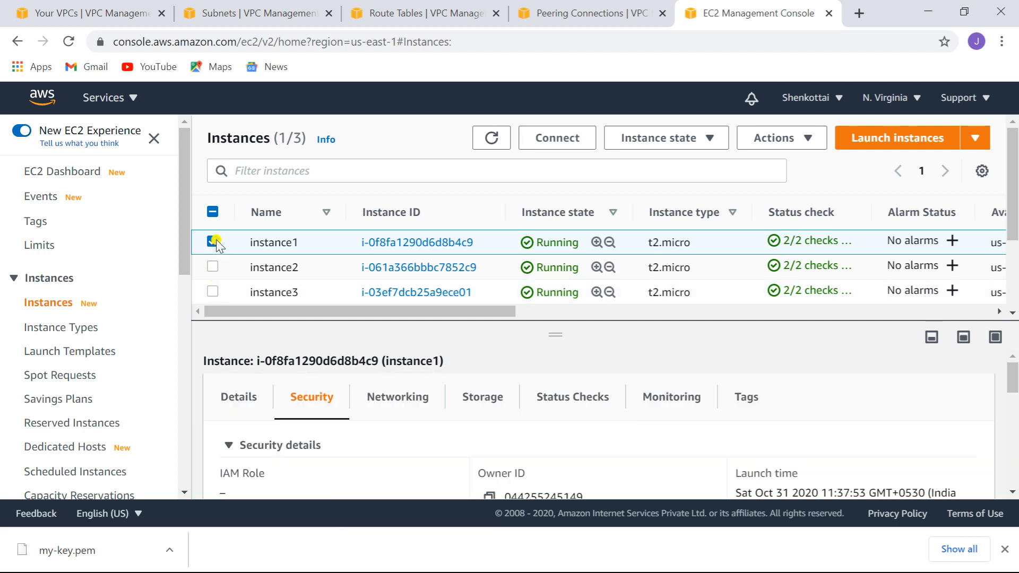
pyautogui.click(212, 291)
pyautogui.click(213, 242)
pyautogui.click(211, 242)
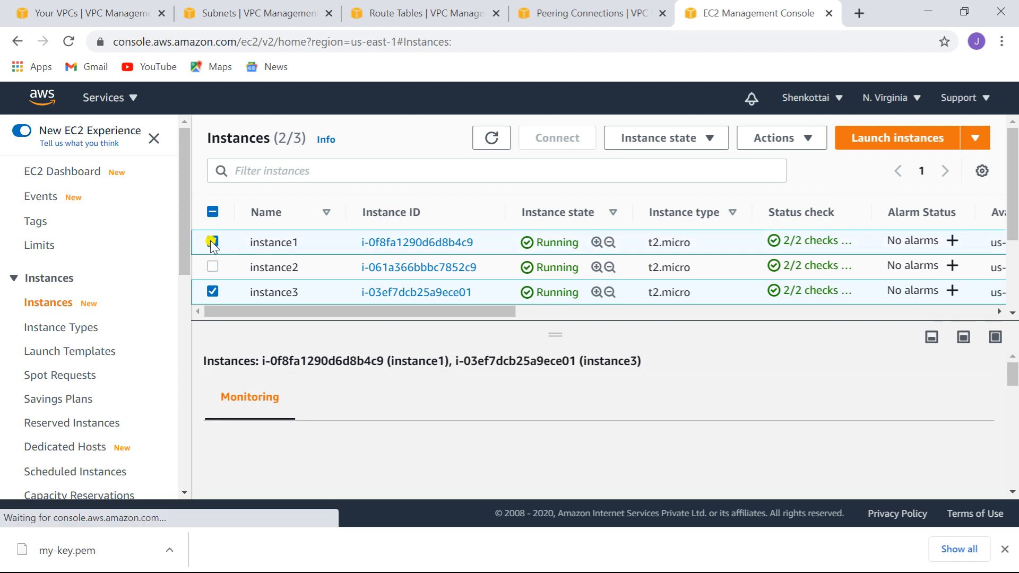
pyautogui.click(211, 242)
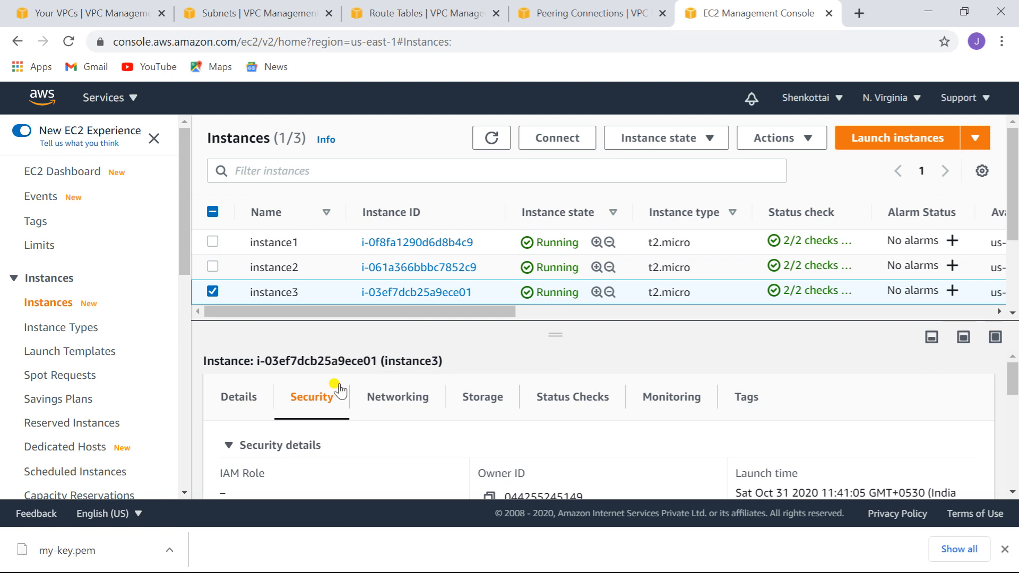
pyautogui.moveTo(1015, 398)
pyautogui.mouseDown()
pyautogui.moveTo(1015, 454)
pyautogui.moveTo(1015, 400)
pyautogui.mouseUp()
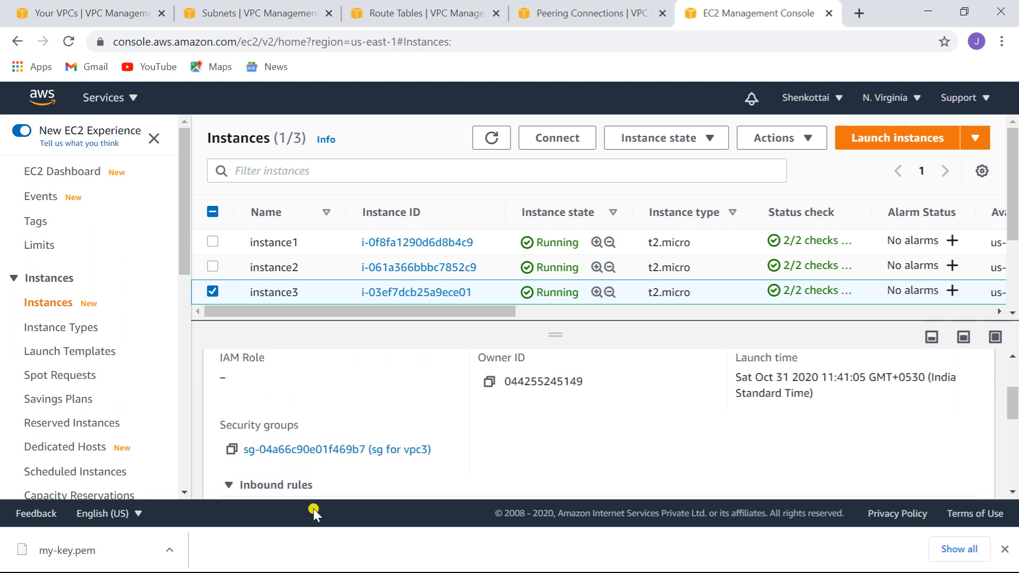
pyautogui.click(339, 450)
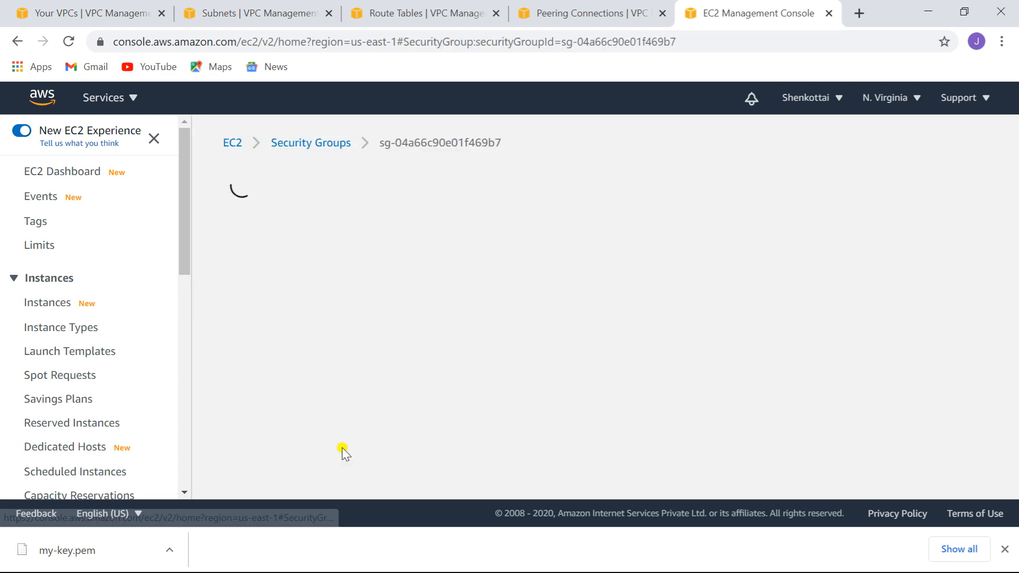
# Add an All ICMP - IPv4 inbound rule with source 10.1.0.0/16 to the "sg for vpc3" security group and save the rules.
pyautogui.moveTo(1011, 317); pyautogui.dragTo(1014, 438)
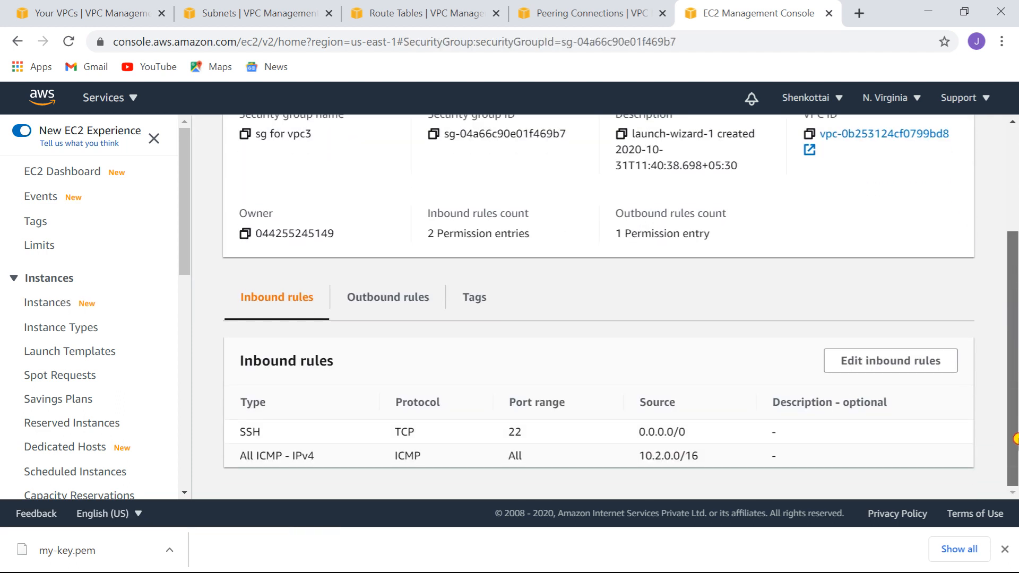
pyautogui.click(895, 360)
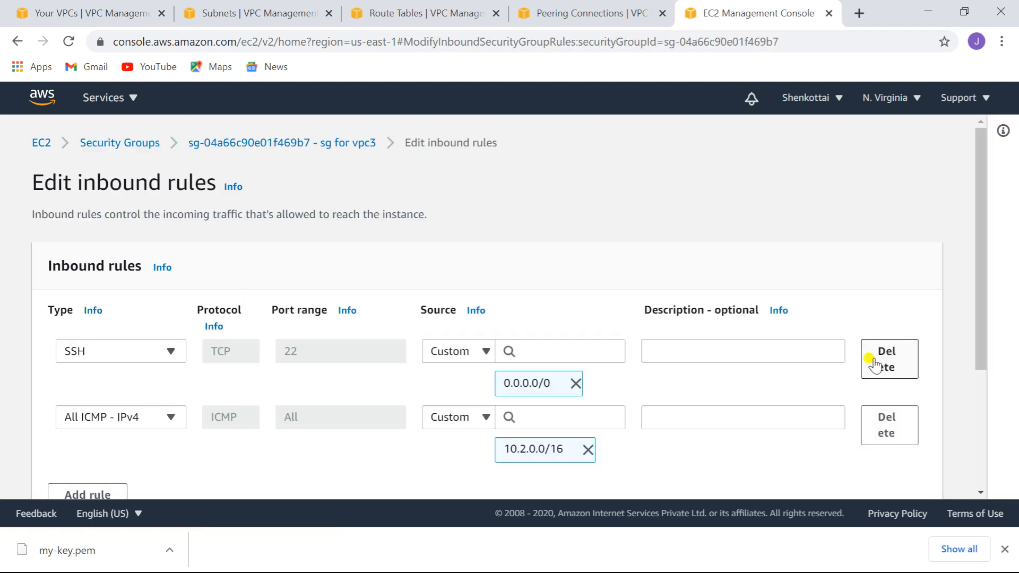
pyautogui.click(94, 489)
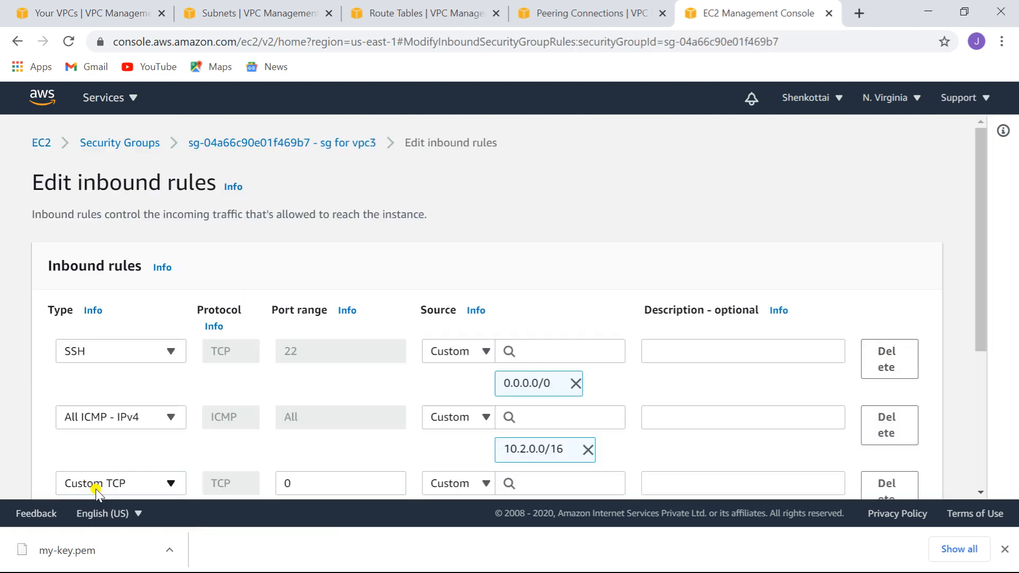
pyautogui.click(170, 485)
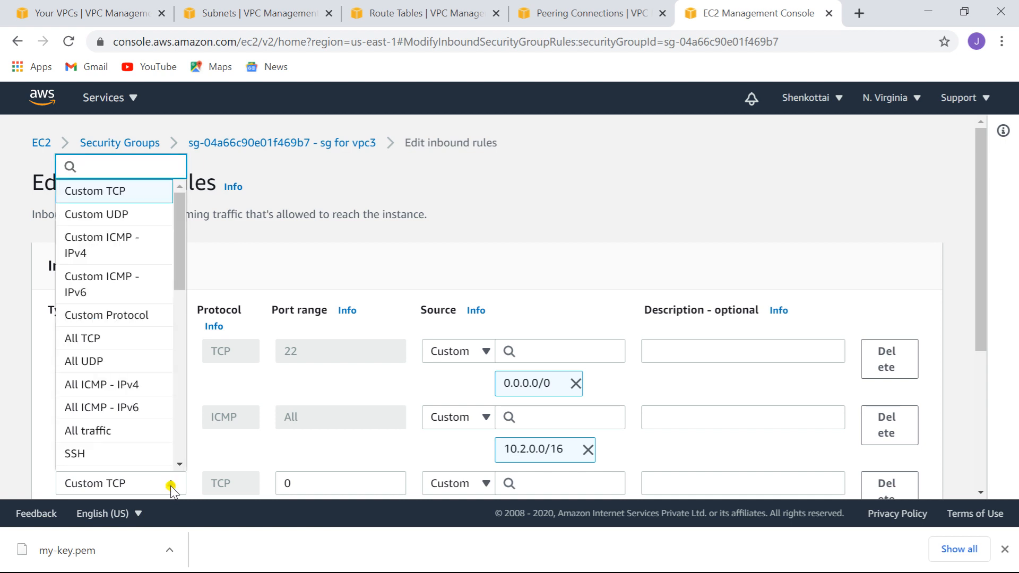
pyautogui.click(138, 384)
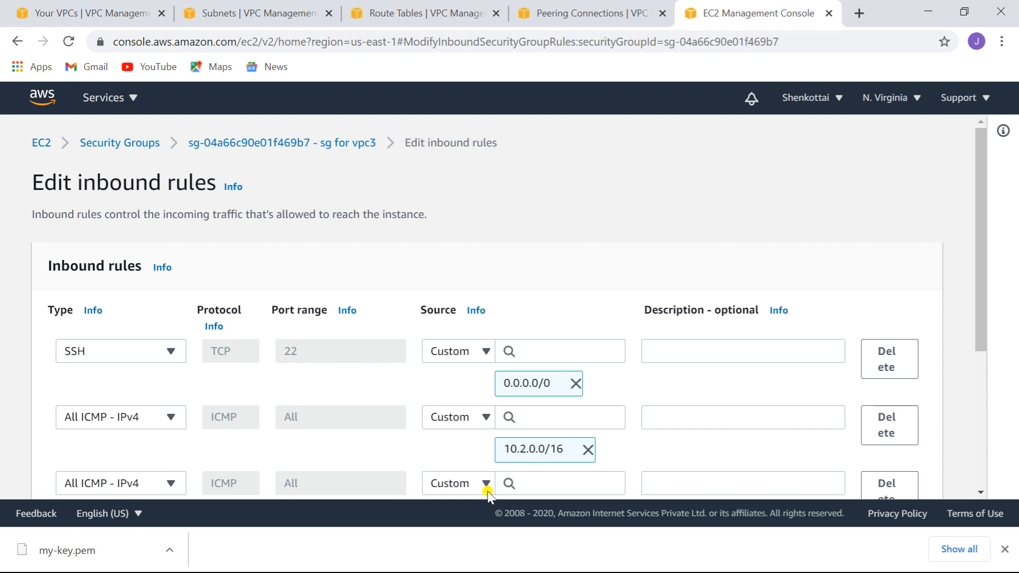
pyautogui.click(535, 483)
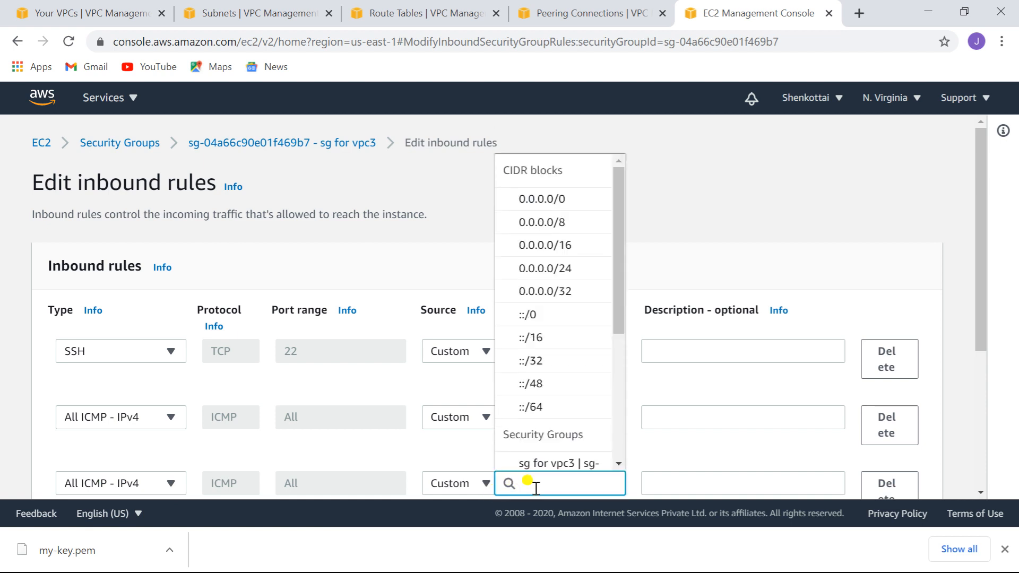
pyautogui.write('10.1.0.0/16')
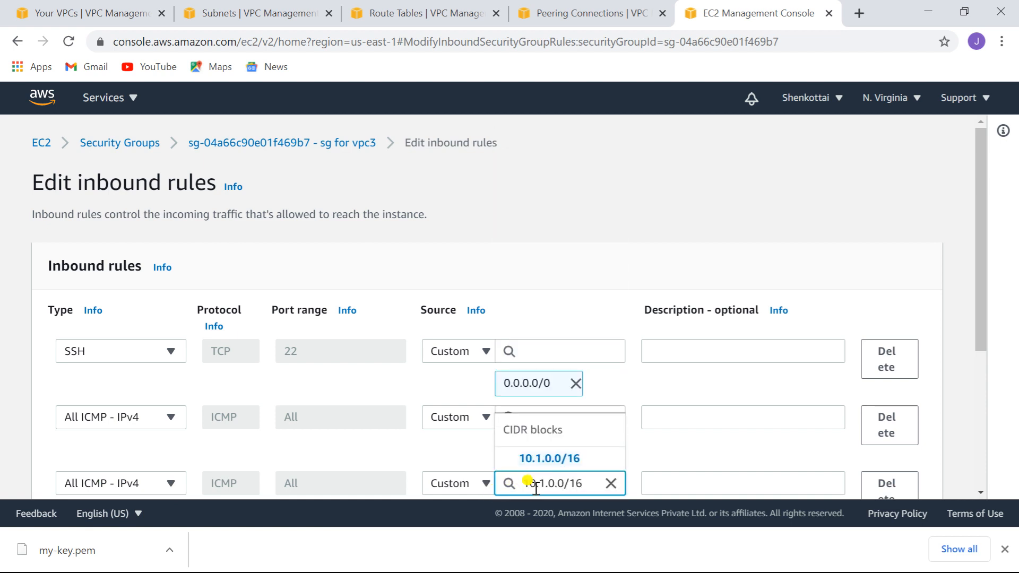
pyautogui.moveTo(980, 233); pyautogui.dragTo(1001, 379)
pyautogui.click(891, 472)
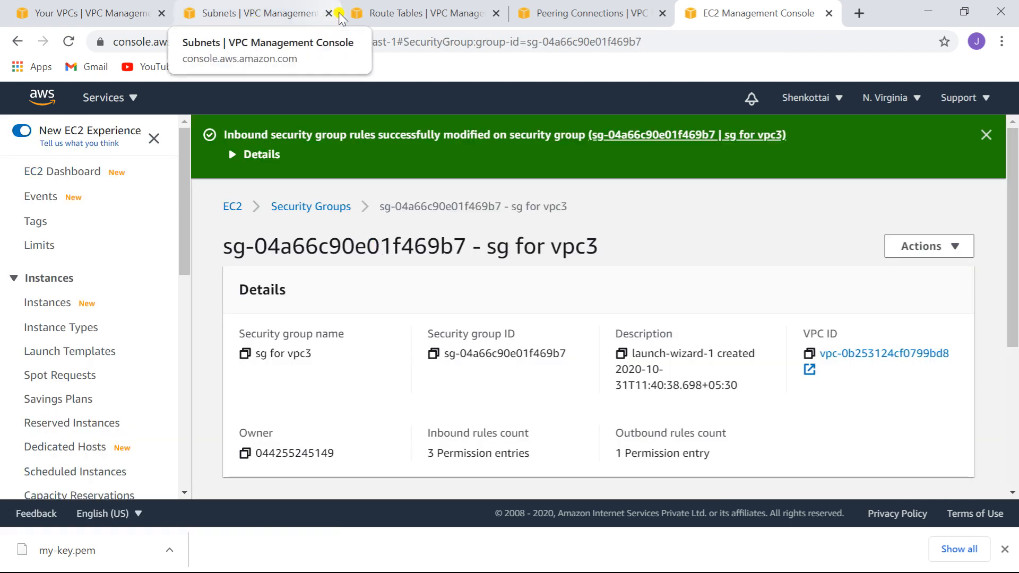
# Check the running pings to 10.3.2.198 in the ip-10-1-1-125 and ip-10-2-1-71 terminals, and return to the AWS console in Chrome.
pyautogui.hotkey('alt', 'Tab')
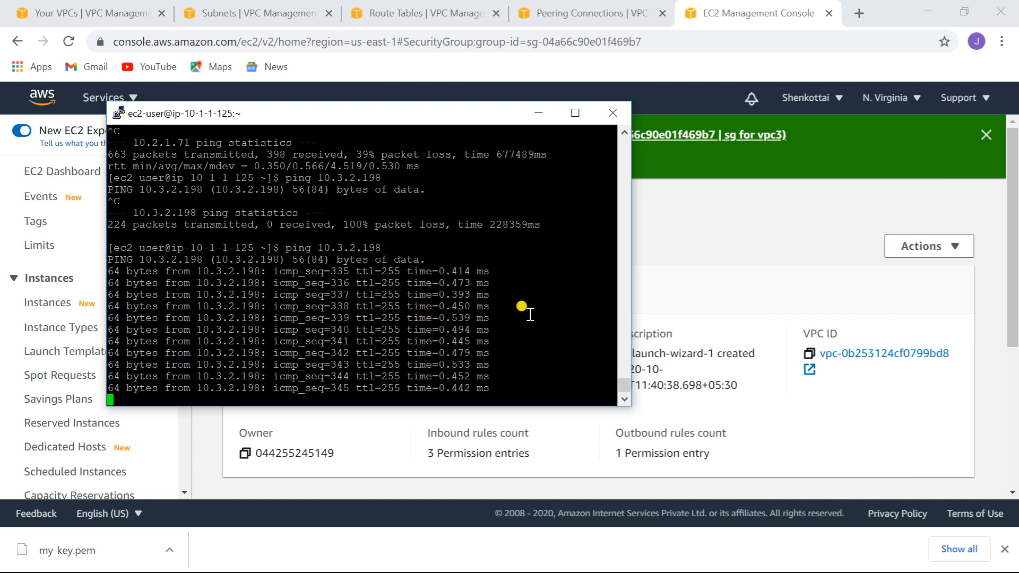
pyautogui.hotkey('alt', 'Tab')
pyautogui.press('Tab')
pyautogui.press('Tab')
pyautogui.press('Tab')
pyautogui.press('Tab')
pyautogui.press('Tab')
pyautogui.press('Tab')
pyautogui.press('Tab')
pyautogui.press('Tab')
pyautogui.press('Tab')
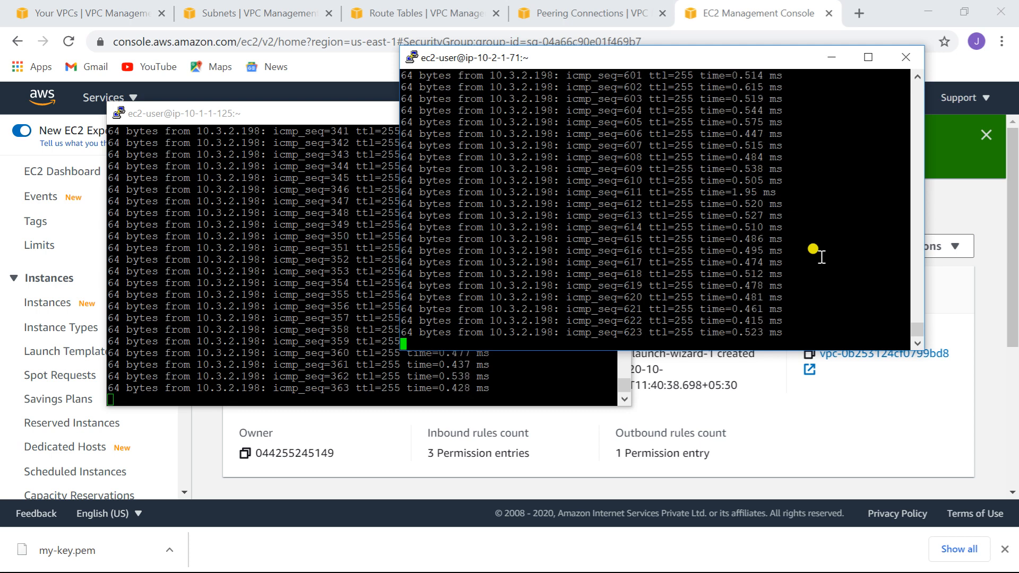
pyautogui.hotkey('alt', 'Tab')
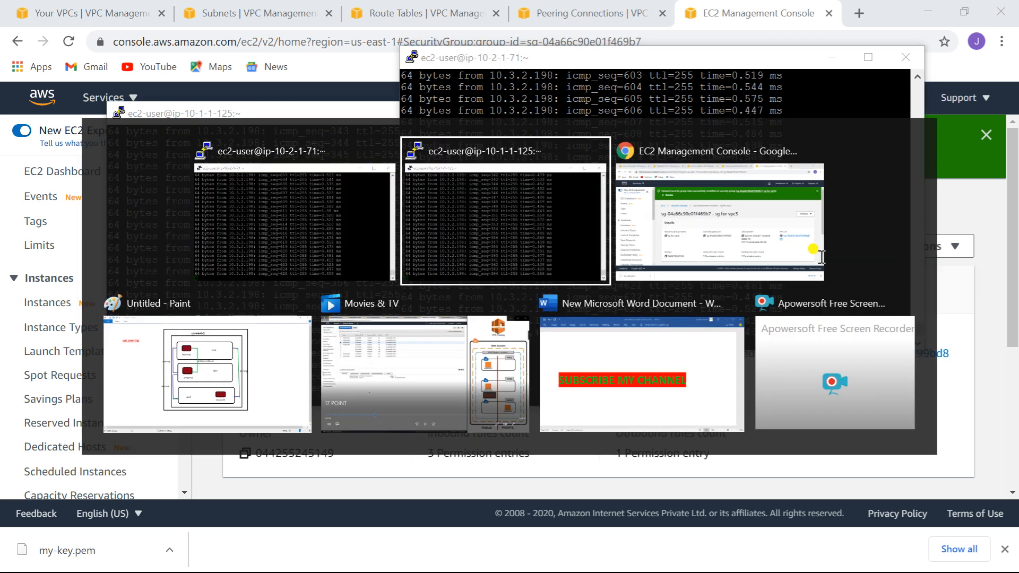
pyautogui.hotkey('alt', 'Tab')
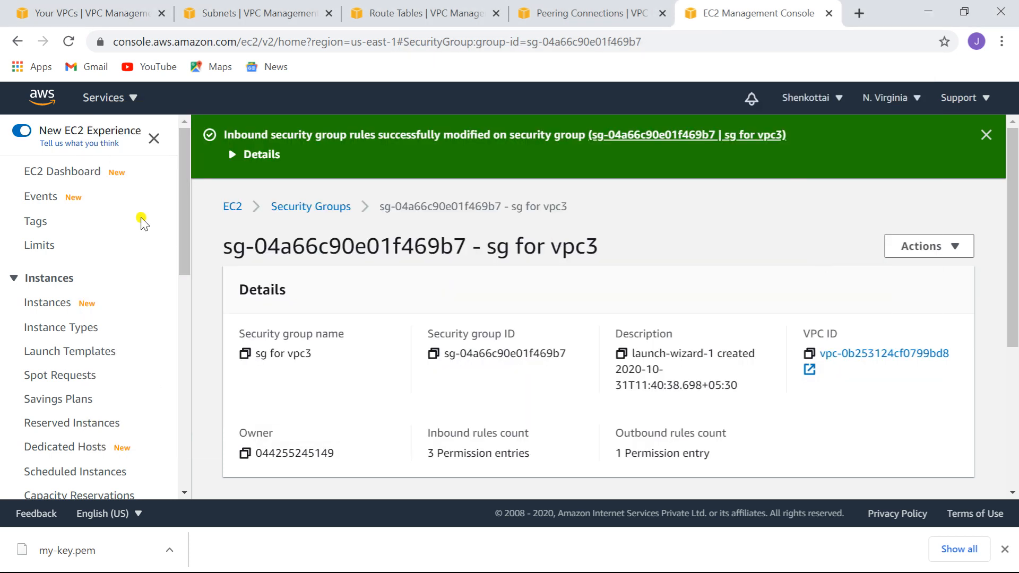
# Open instance3's details from the EC2 instances list and copy its private IPv4 DNS name.
pyautogui.click(60, 305)
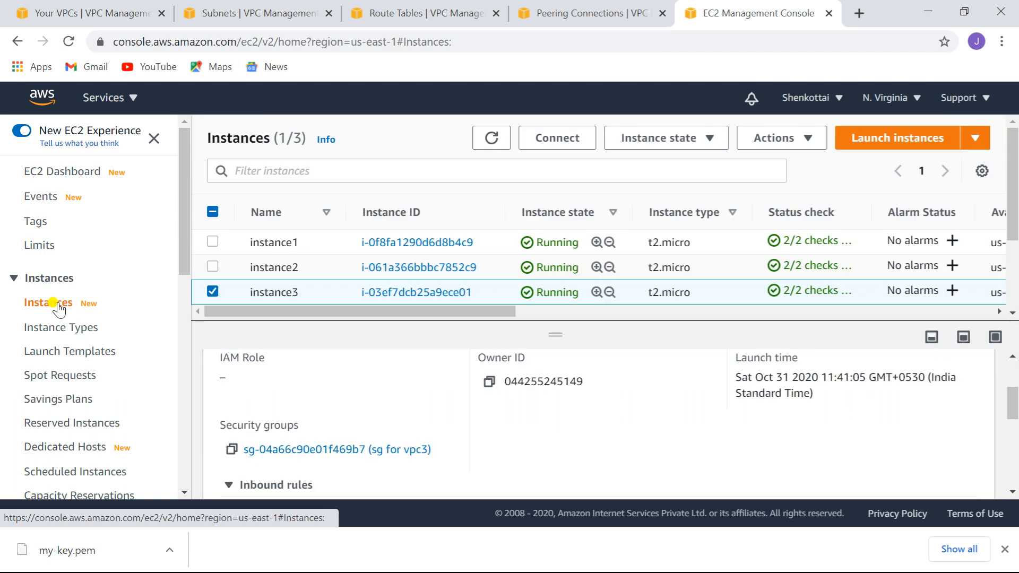
pyautogui.moveTo(1013, 395); pyautogui.dragTo(1015, 362)
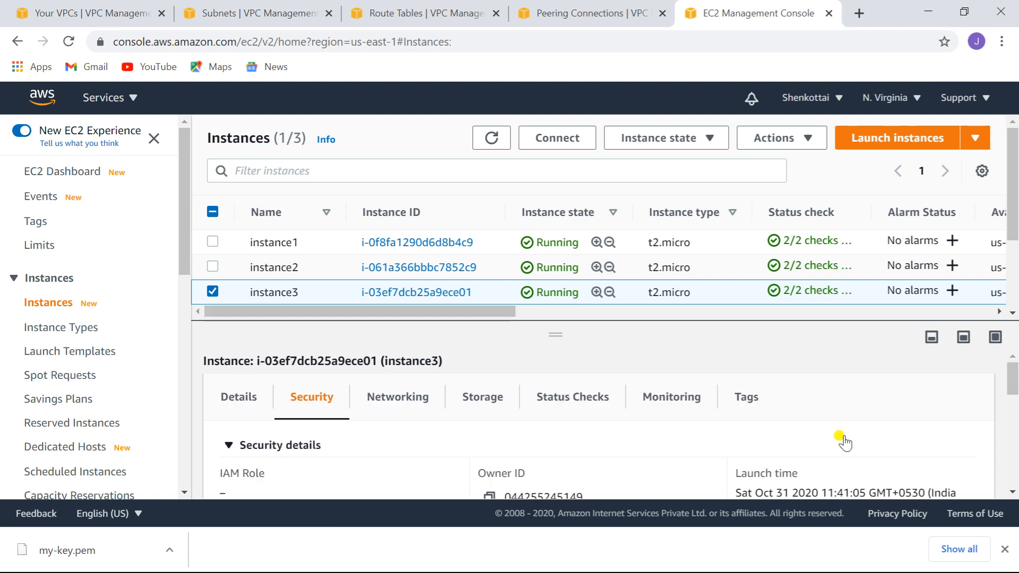
pyautogui.click(247, 402)
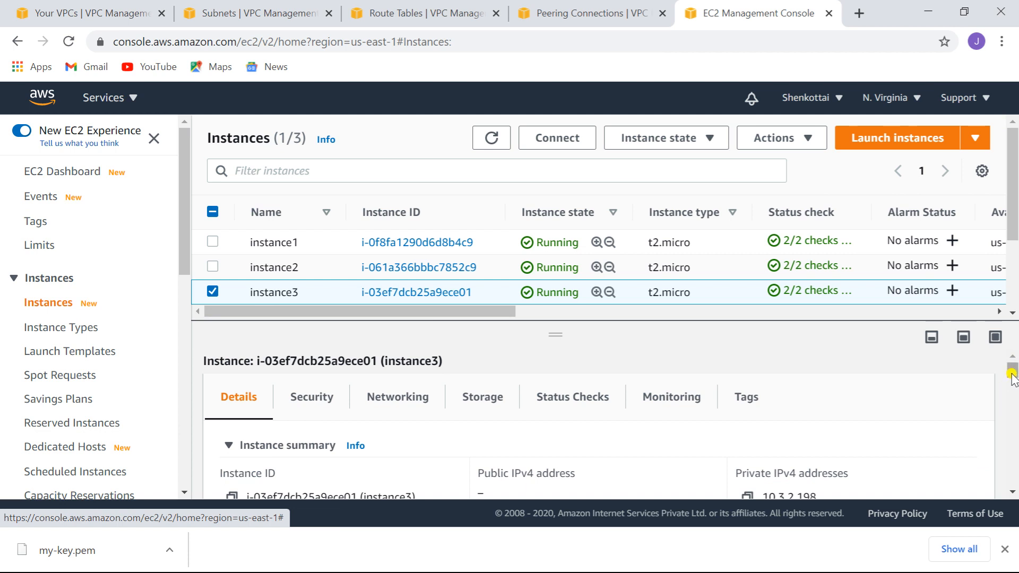
pyautogui.moveTo(1012, 370); pyautogui.dragTo(1014, 379)
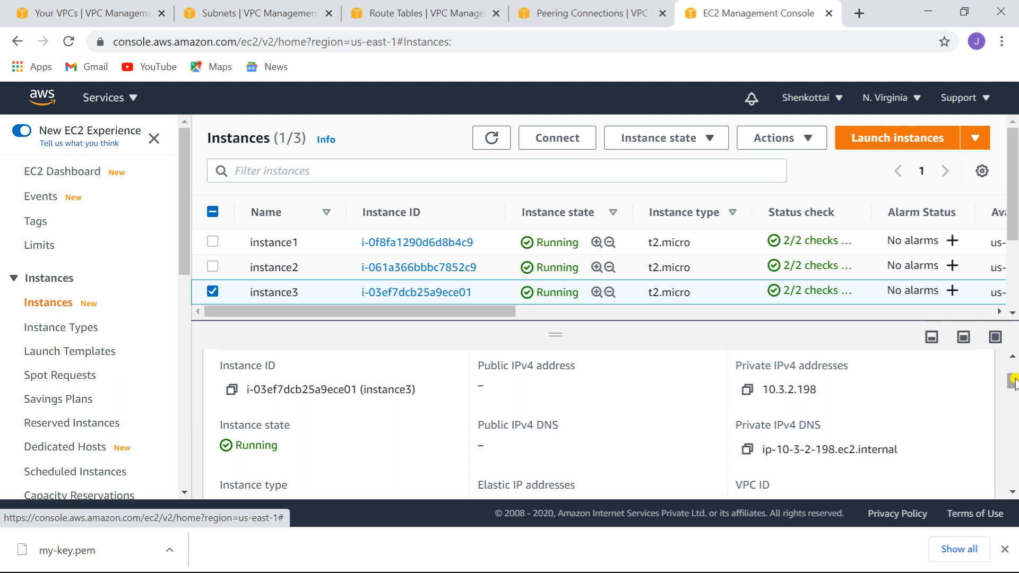
pyautogui.click(745, 450)
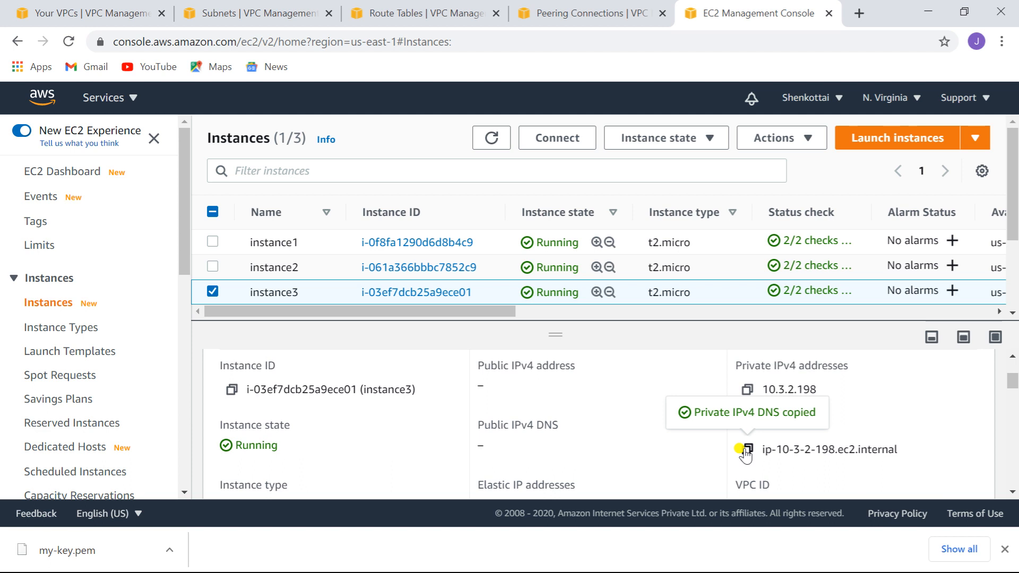
# Switch to the ip-10-2-1-71 terminal, stop the running ping, and ping ip-10-3-2-198.ec2.internal.
pyautogui.hotkey('alt', 'Tab')
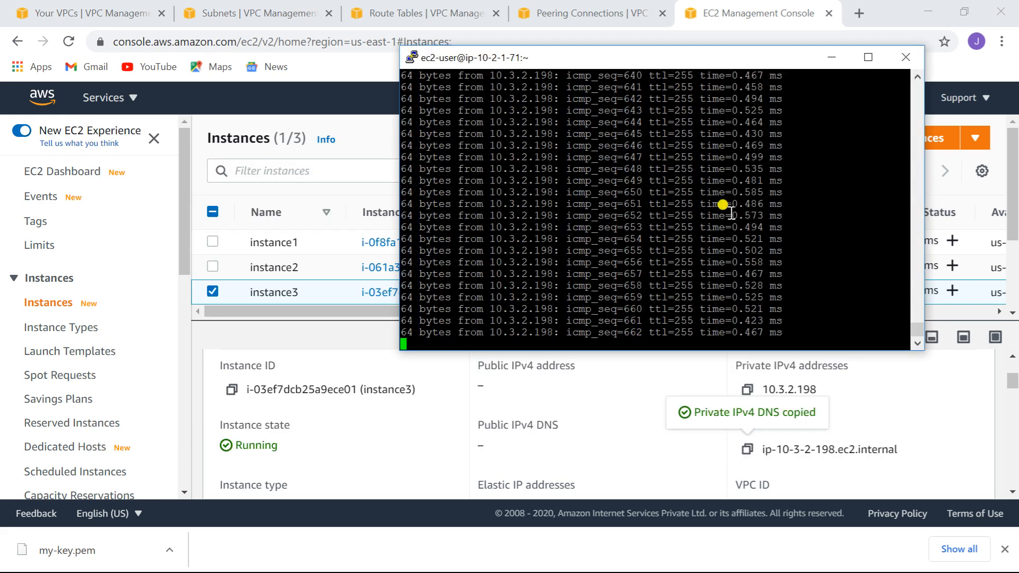
pyautogui.hotkey('ctrl', 'c')
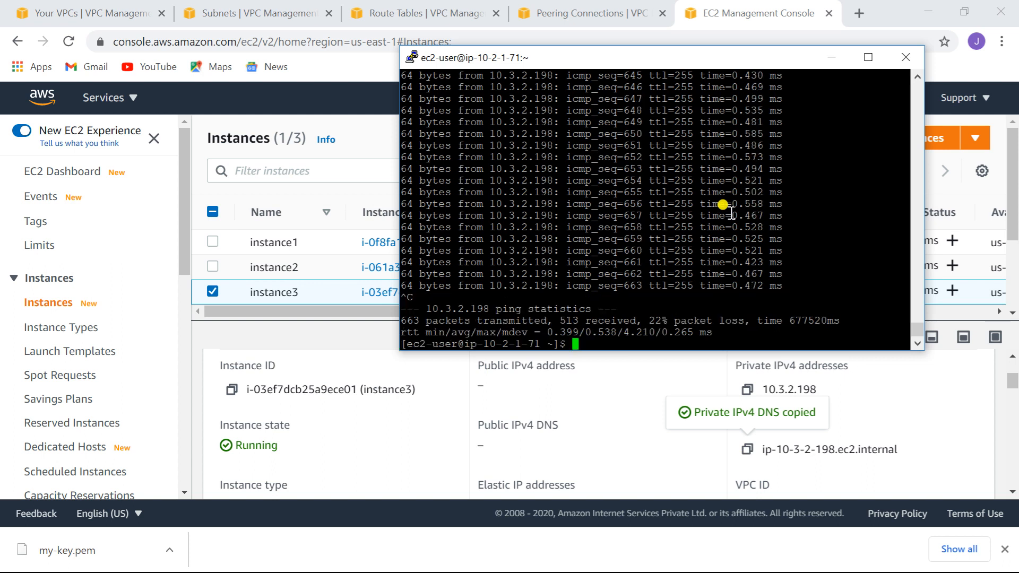
pyautogui.write('ping')
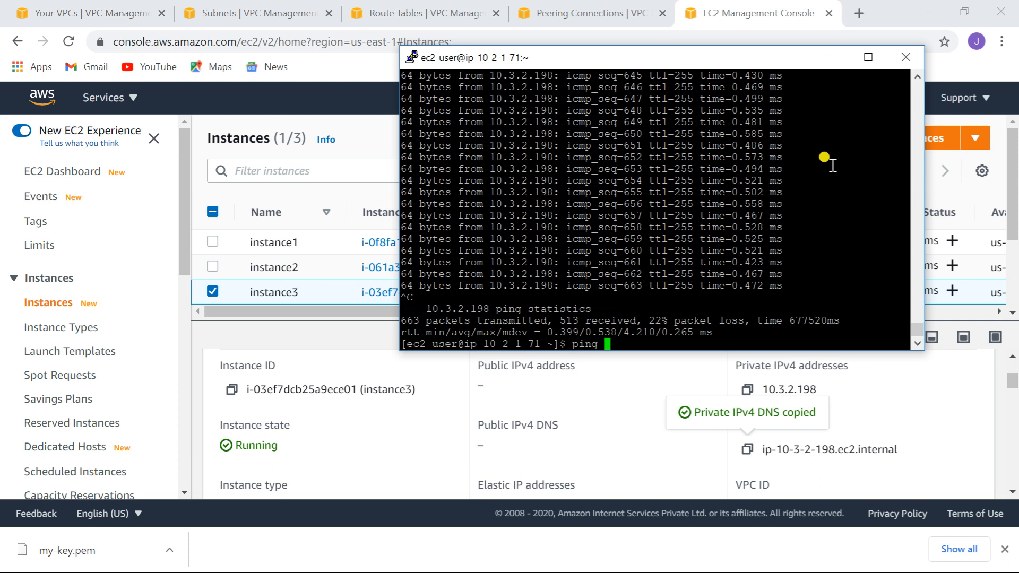
pyautogui.rightClick(823, 184)
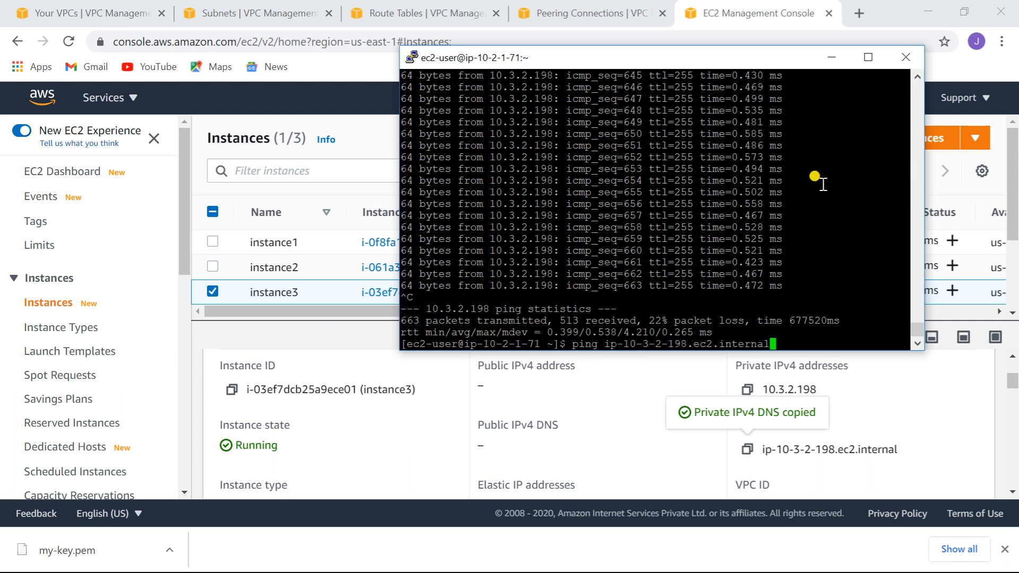
pyautogui.press('Return')
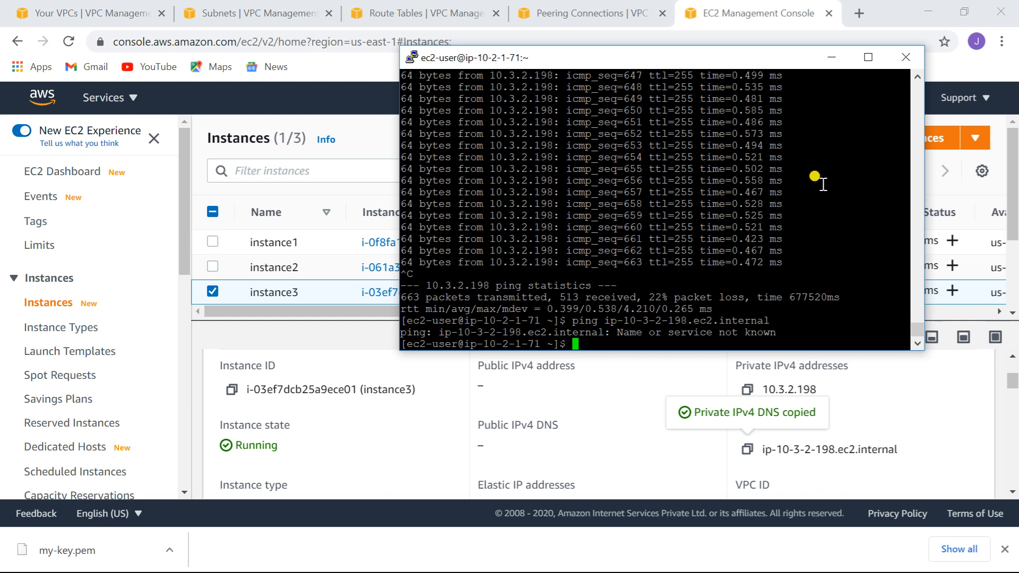
# Return to the EC2 instances list, select instance1 and copy its private IPv4 DNS name.
pyautogui.click(213, 242)
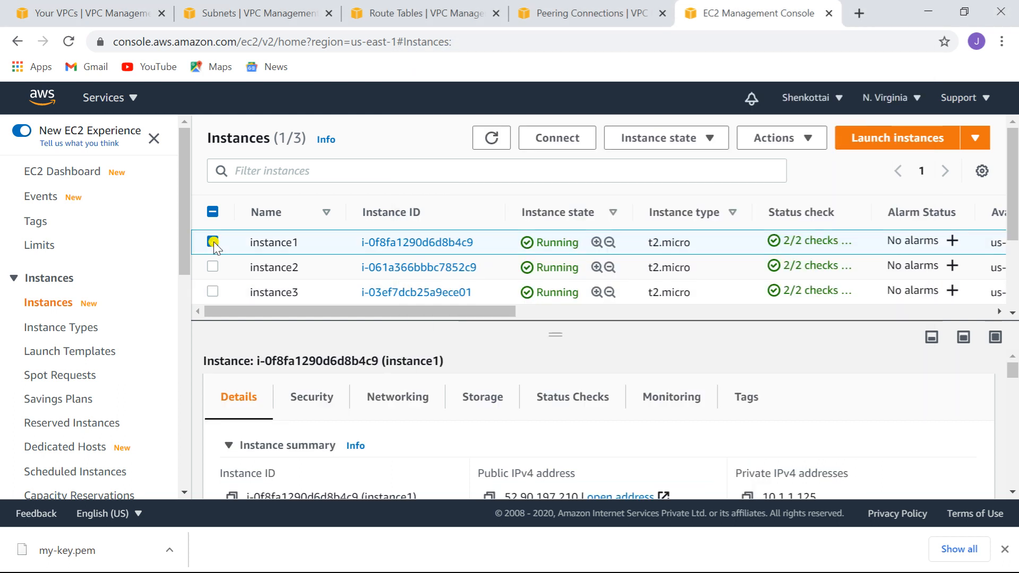
pyautogui.moveTo(1013, 368); pyautogui.dragTo(1014, 383)
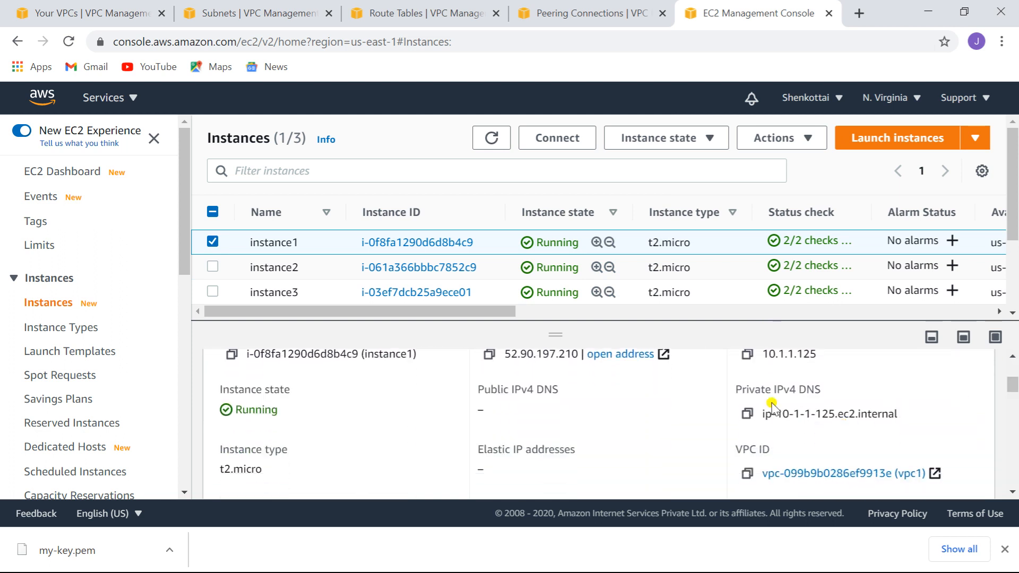
pyautogui.click(746, 414)
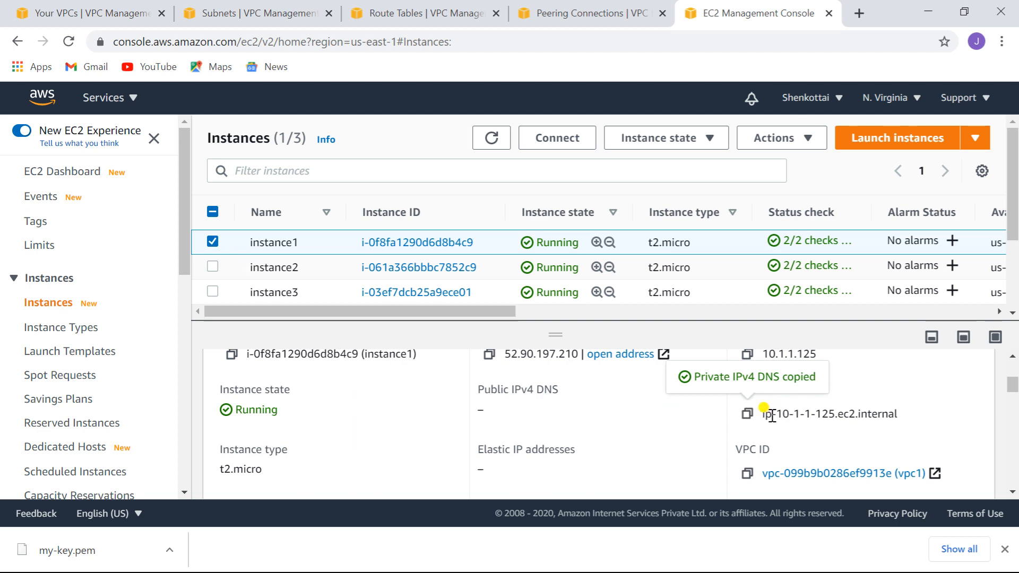
# Switch to the ip-10-2-1-71 terminal and ping ip-10-1-1-125.ec2.internal.
pyautogui.hotkey('alt', 'Tab')
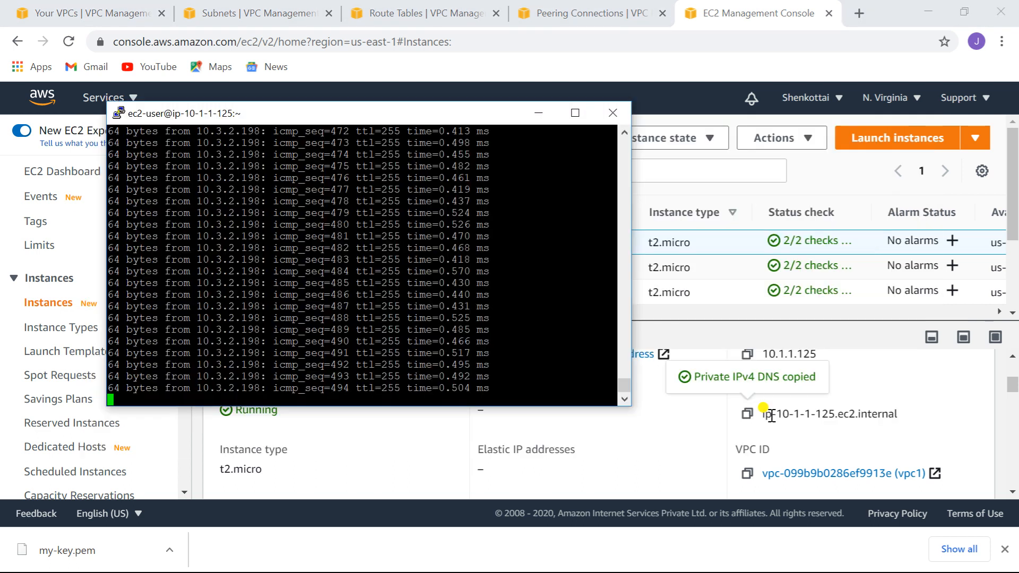
pyautogui.hotkey('alt', 'Tab')
pyautogui.hotkey('alt', 'Tab')
pyautogui.hotkey('alt', 'Tab')
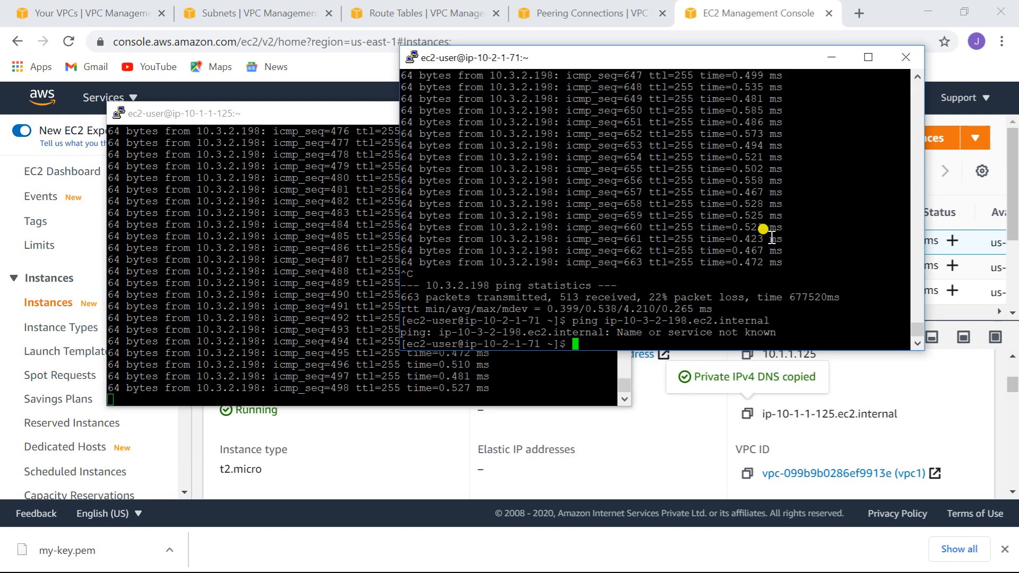
pyautogui.write('ping')
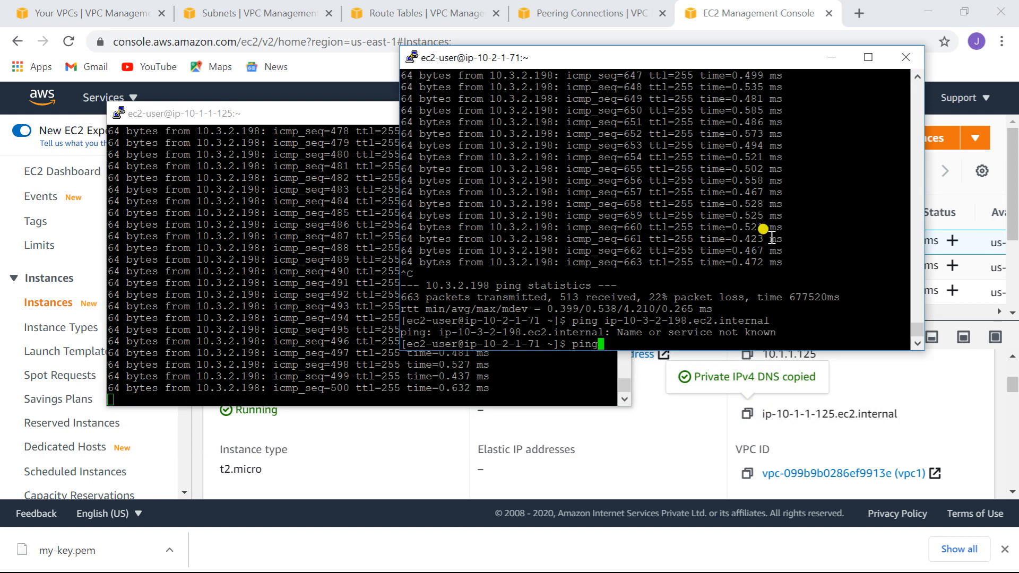
pyautogui.rightClick(736, 199)
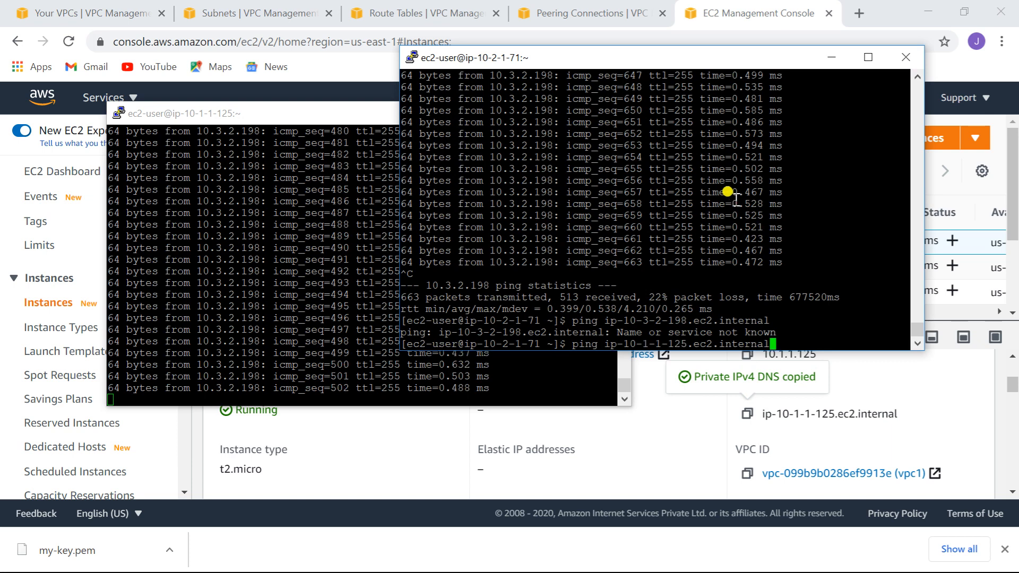
pyautogui.press('Return')
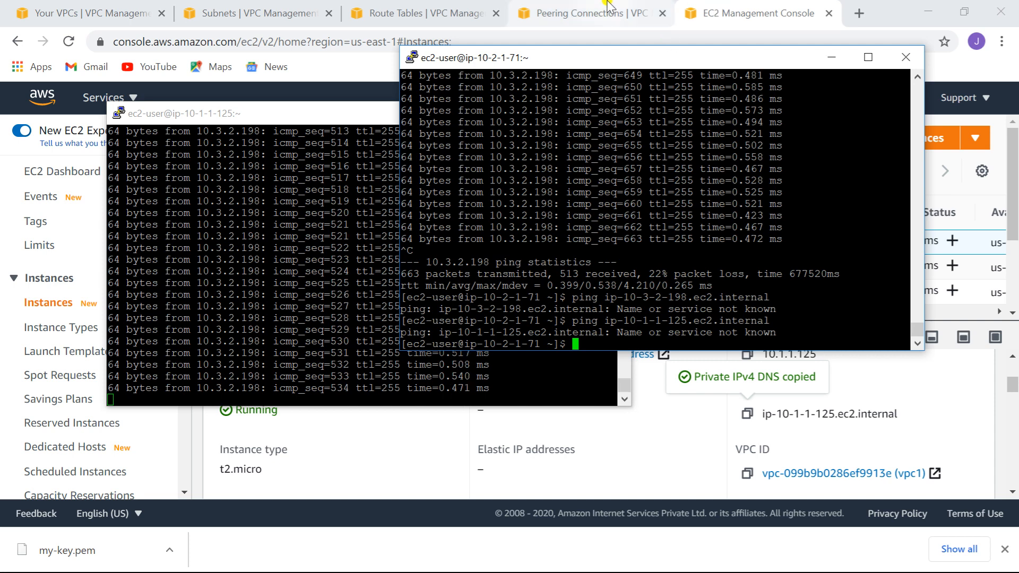
# Switch to the peering connections list and try to enable requester and accepter DNS resolution for peering1.
pyautogui.click(585, 14)
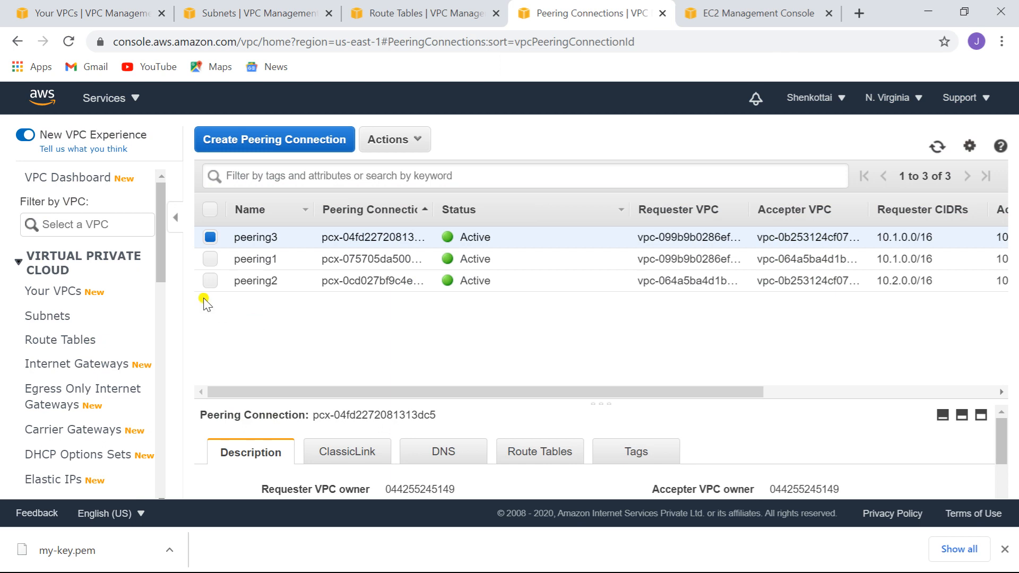
pyautogui.click(211, 237)
pyautogui.click(210, 259)
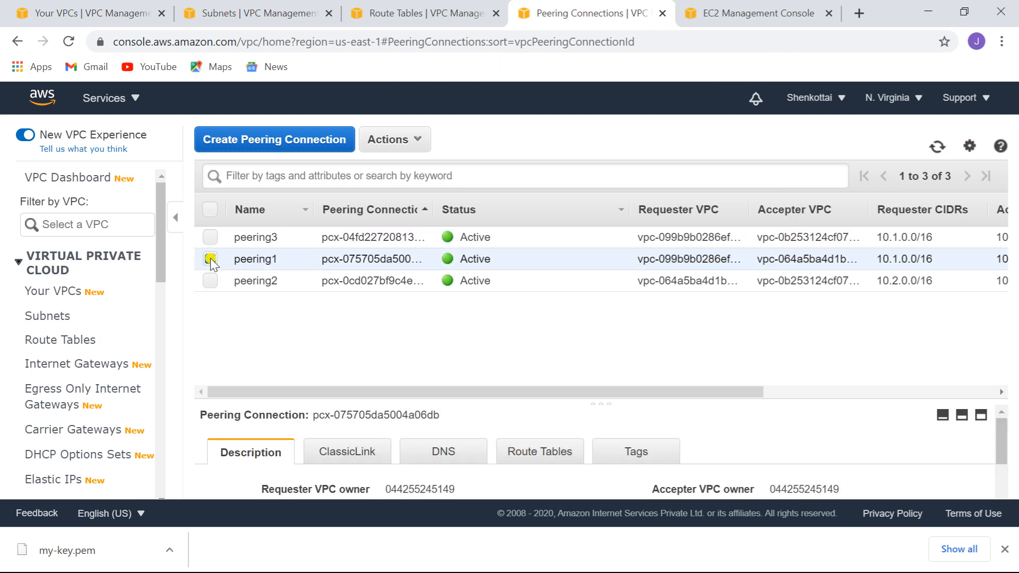
pyautogui.click(417, 140)
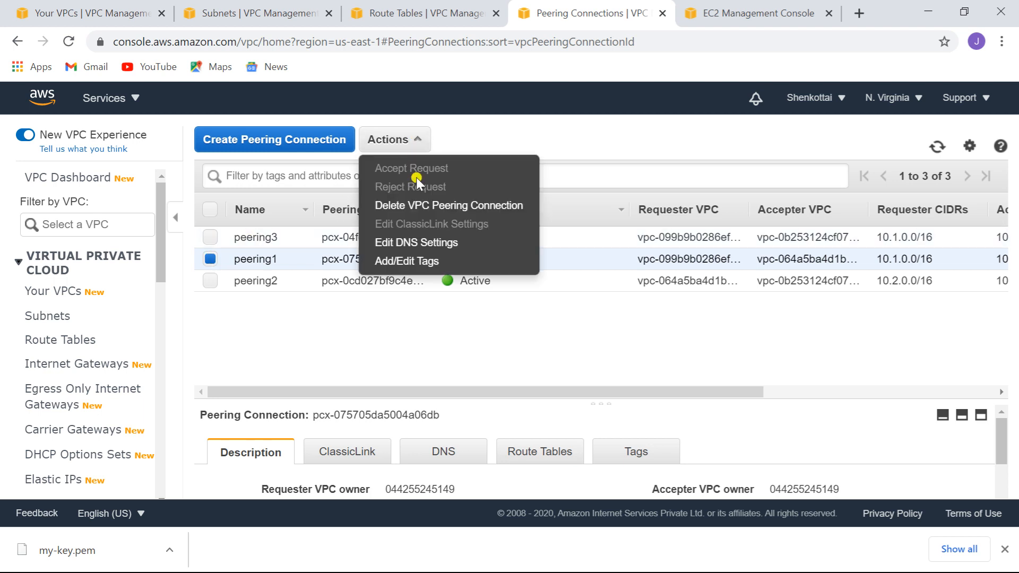
pyautogui.click(428, 244)
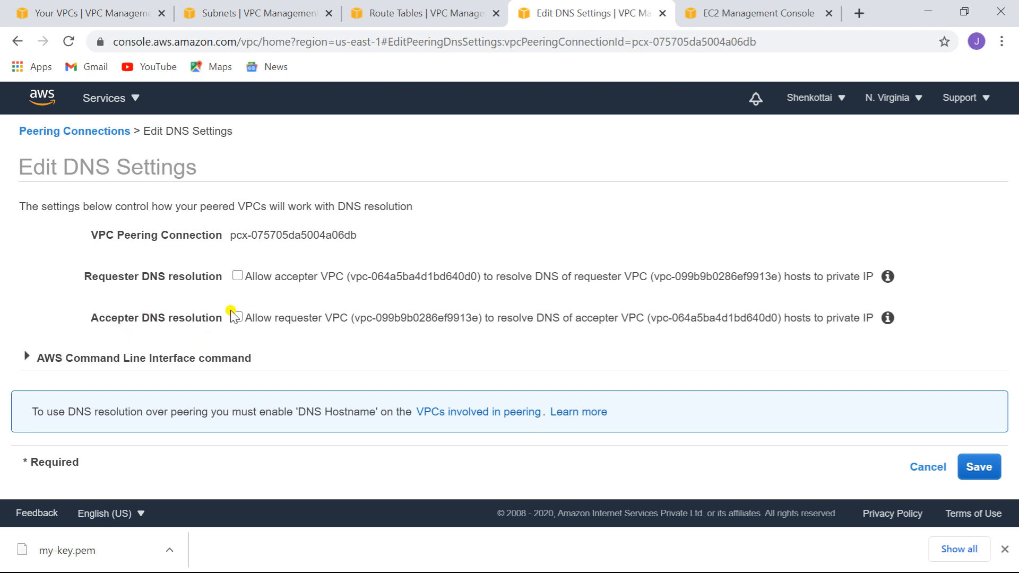
pyautogui.click(237, 277)
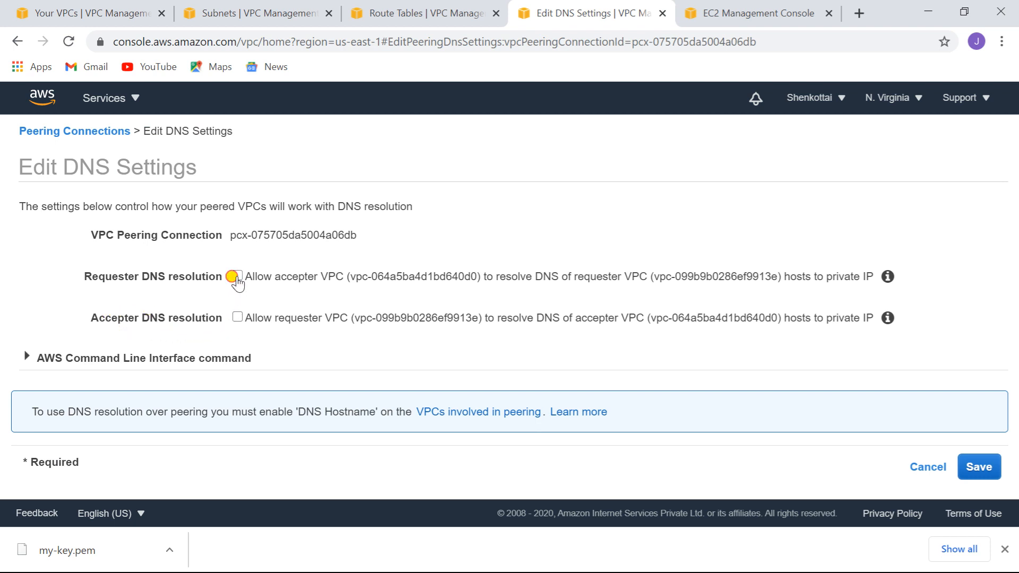
pyautogui.click(237, 317)
pyautogui.click(976, 474)
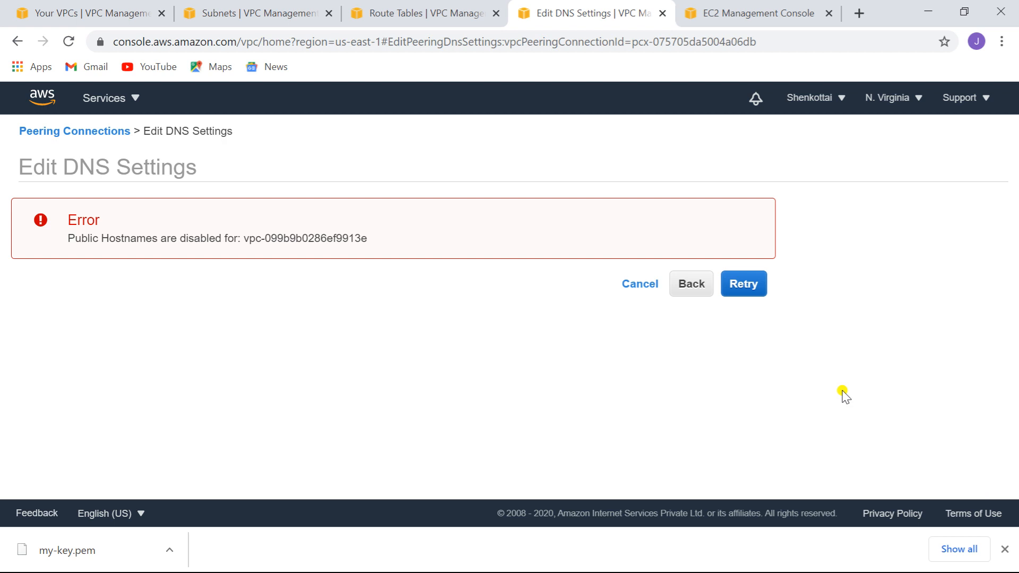
pyautogui.click(739, 286)
pyautogui.click(689, 284)
# Switch to the VPC list and enable DNS hostnames for vpc1.
pyautogui.click(64, 13)
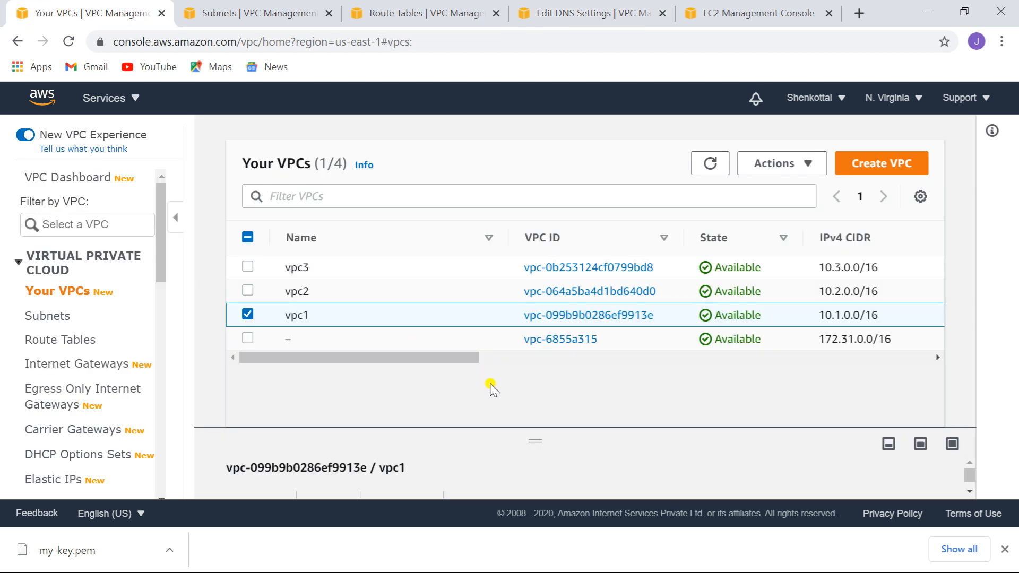
pyautogui.click(804, 164)
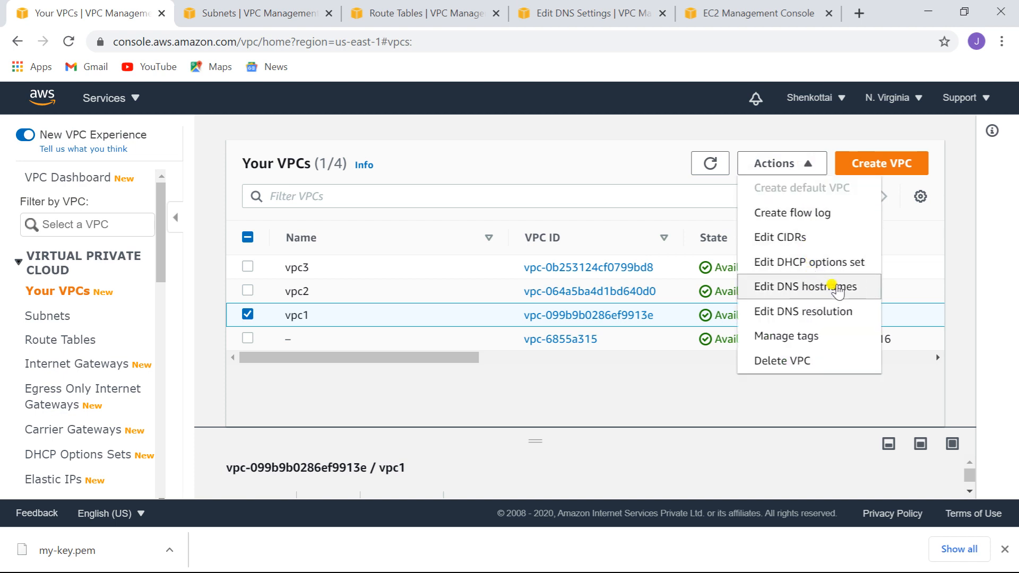
pyautogui.click(835, 286)
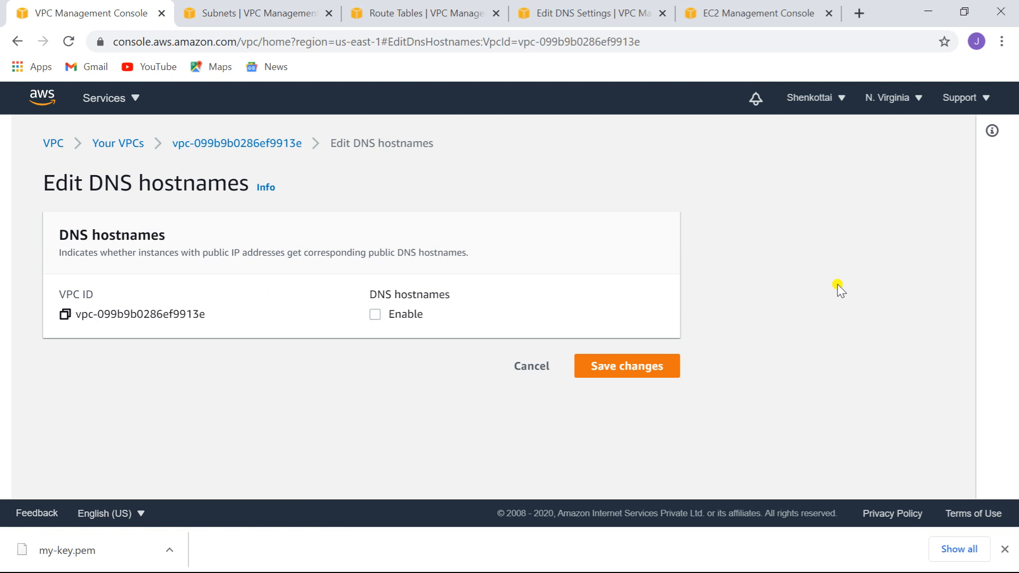
pyautogui.click(375, 315)
pyautogui.click(625, 367)
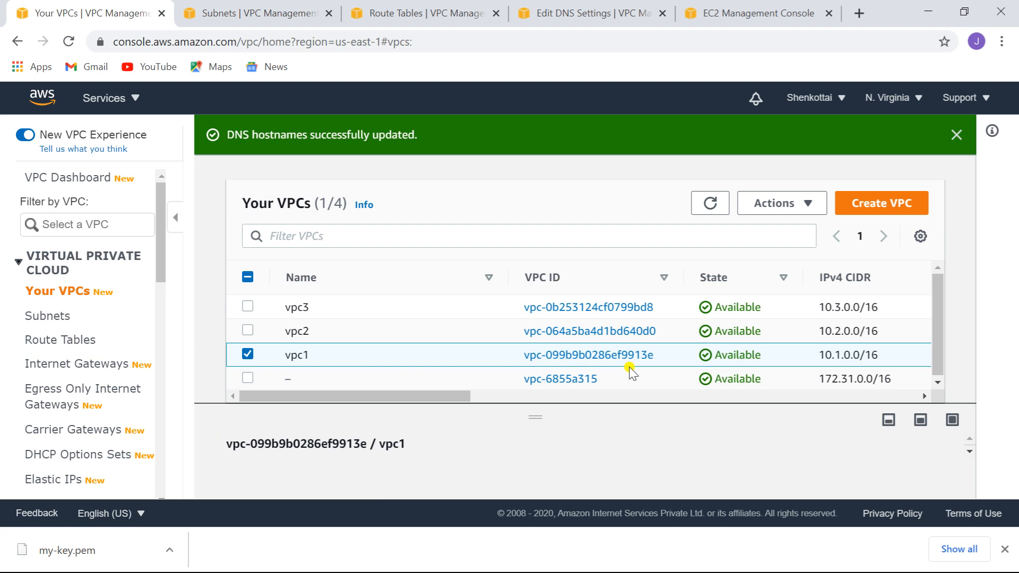
# Select only vpc2 in the VPC list and enable its DNS hostnames.
pyautogui.click(247, 330)
pyautogui.click(248, 356)
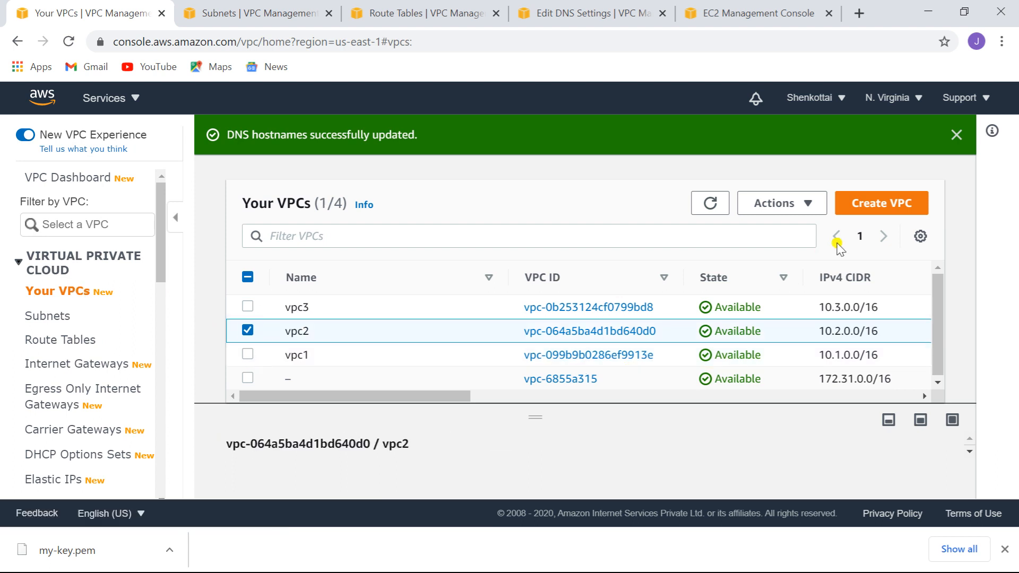
pyautogui.click(876, 205)
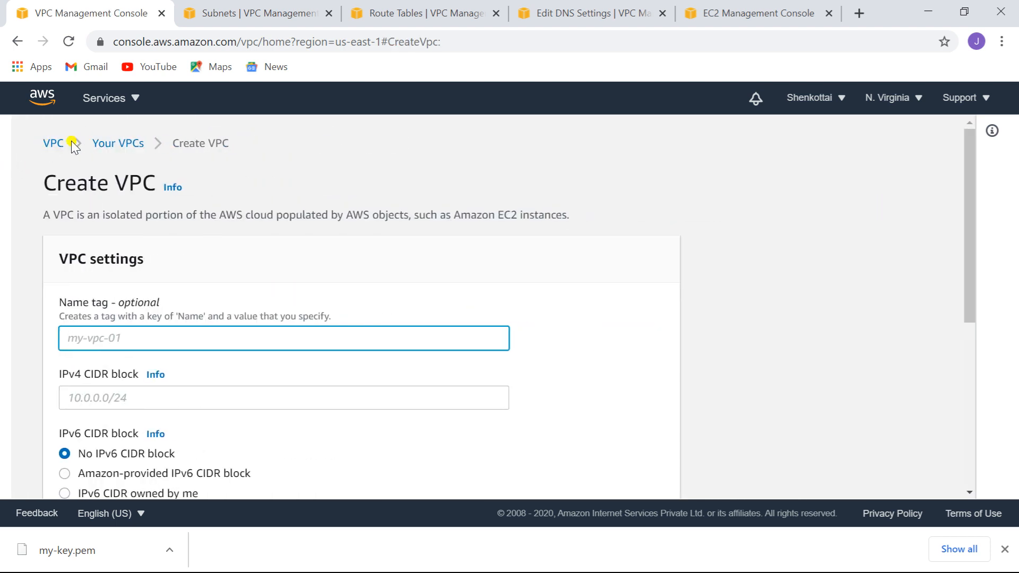
pyautogui.click(17, 43)
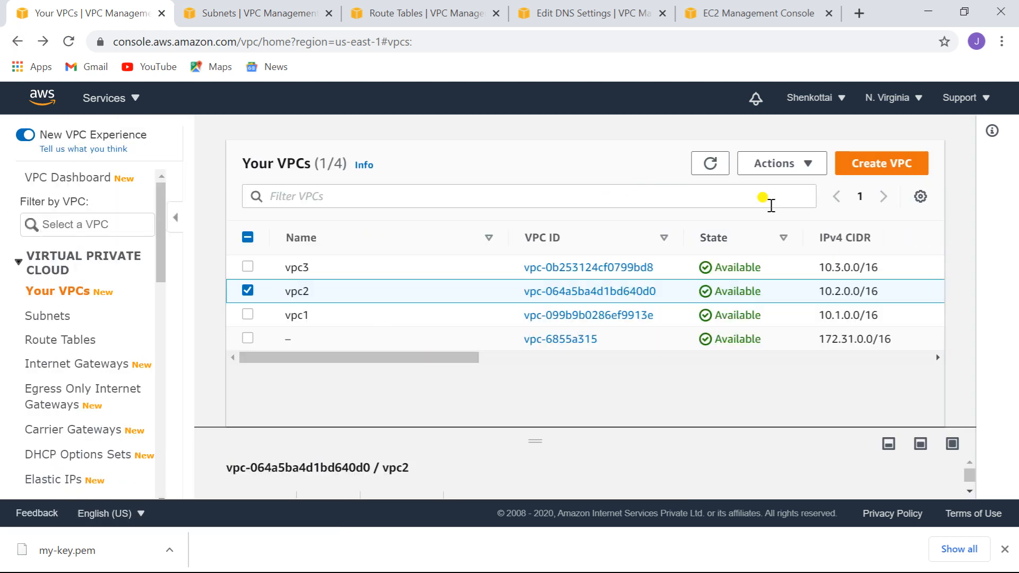
pyautogui.click(801, 162)
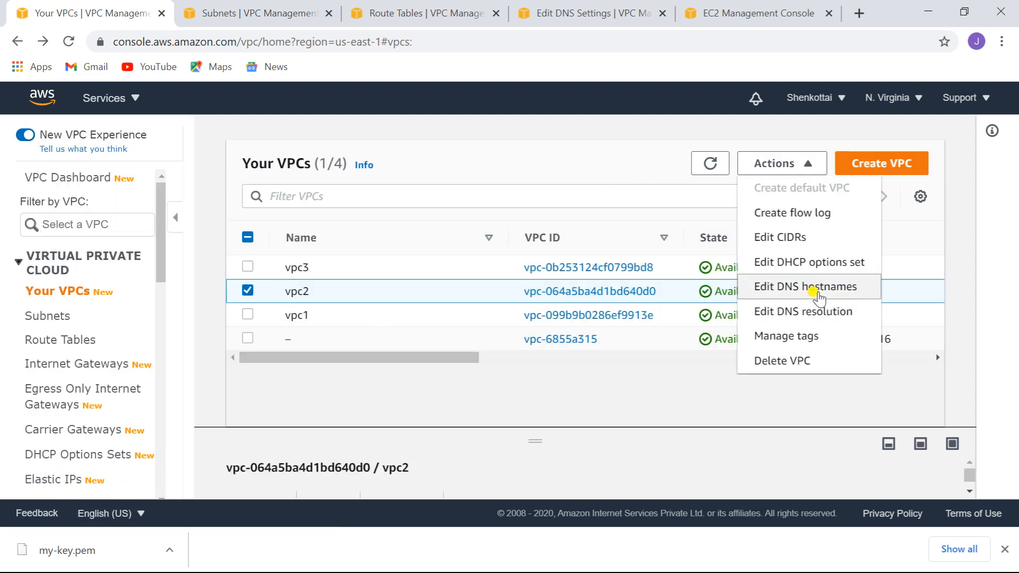
pyautogui.click(818, 287)
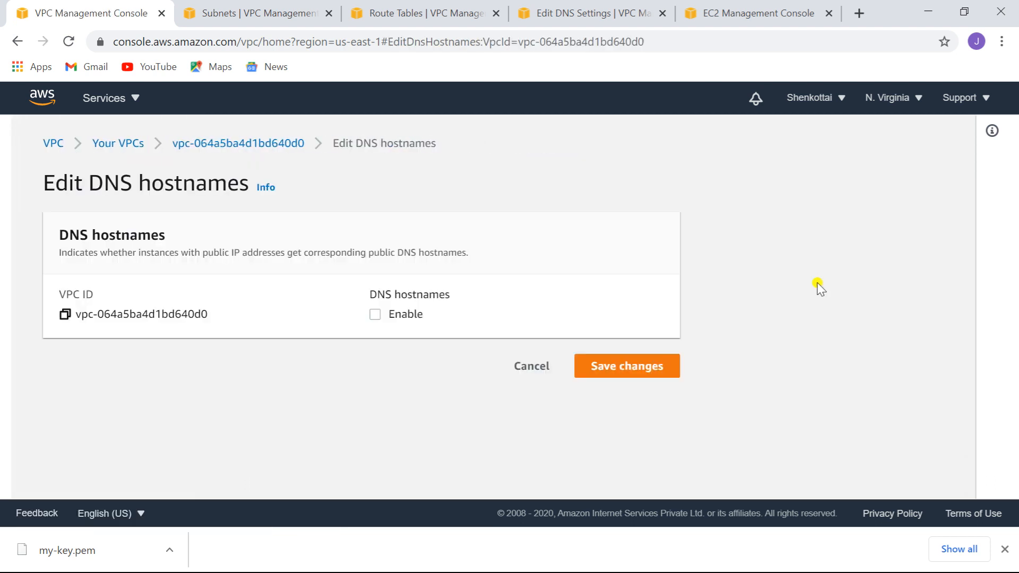
pyautogui.click(375, 316)
pyautogui.click(635, 369)
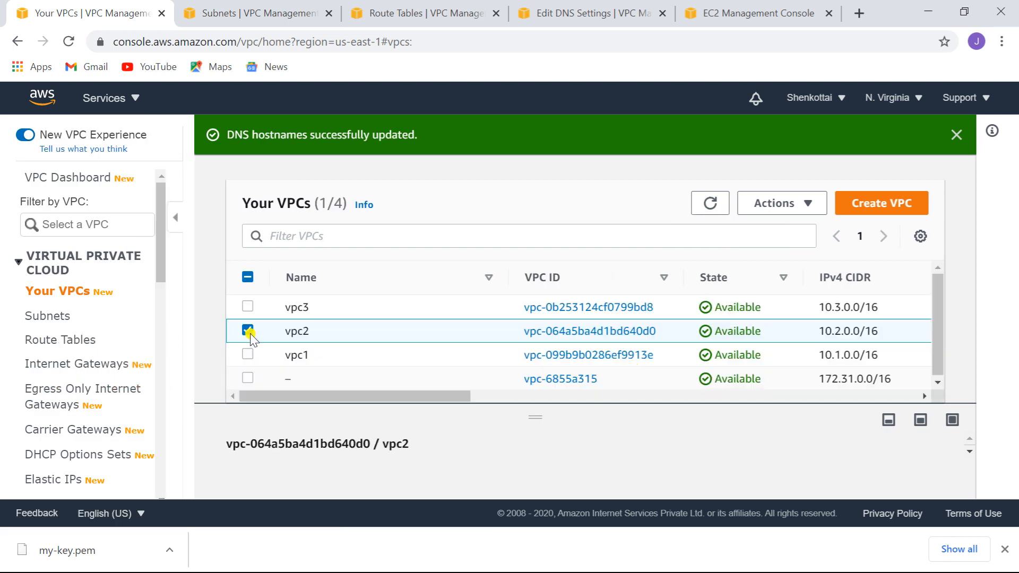
# Select only vpc3 in the VPC list and enable its DNS hostnames.
pyautogui.click(247, 306)
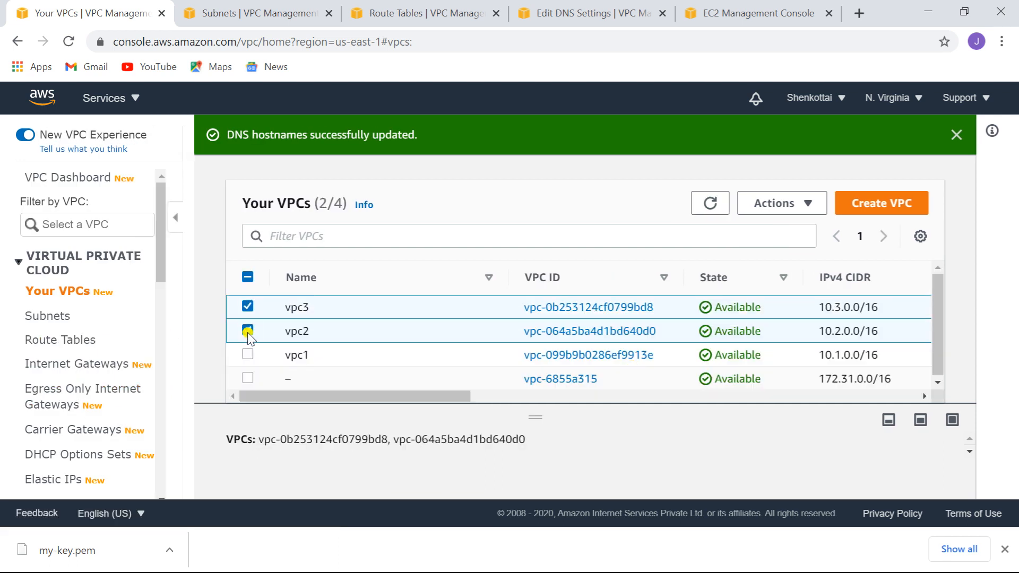
pyautogui.click(247, 330)
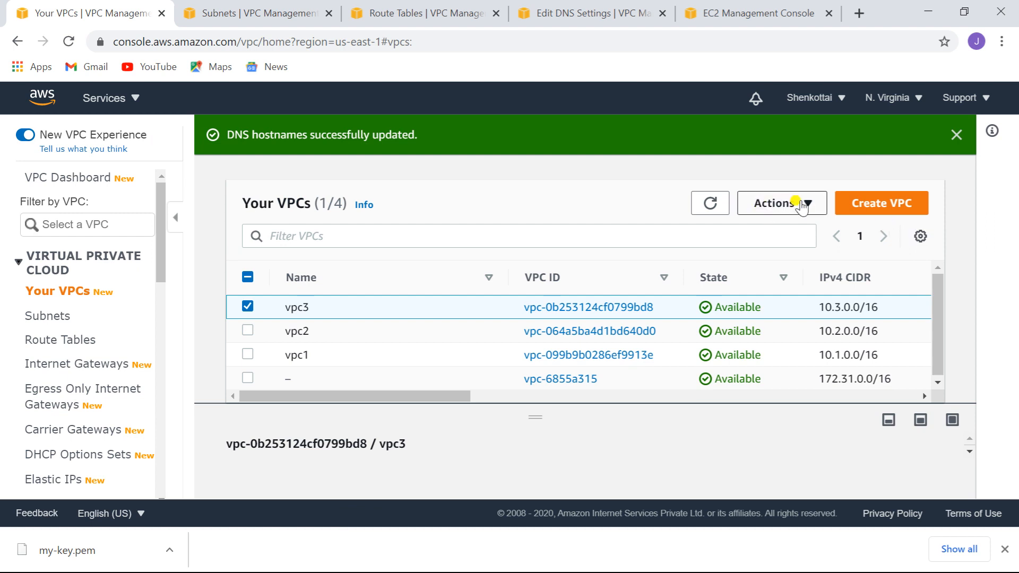
pyautogui.click(784, 203)
pyautogui.click(806, 326)
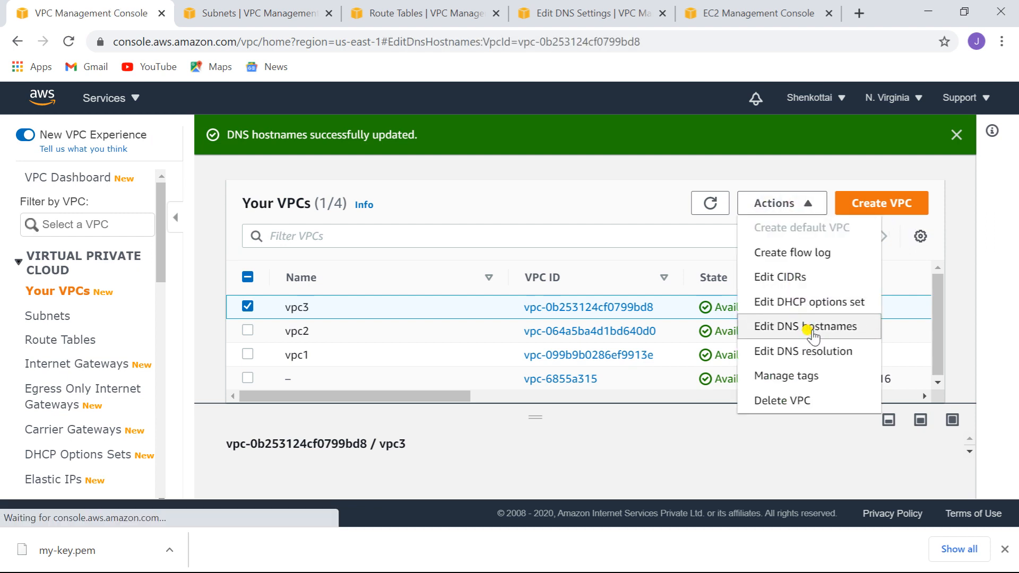
pyautogui.click(375, 314)
pyautogui.click(623, 372)
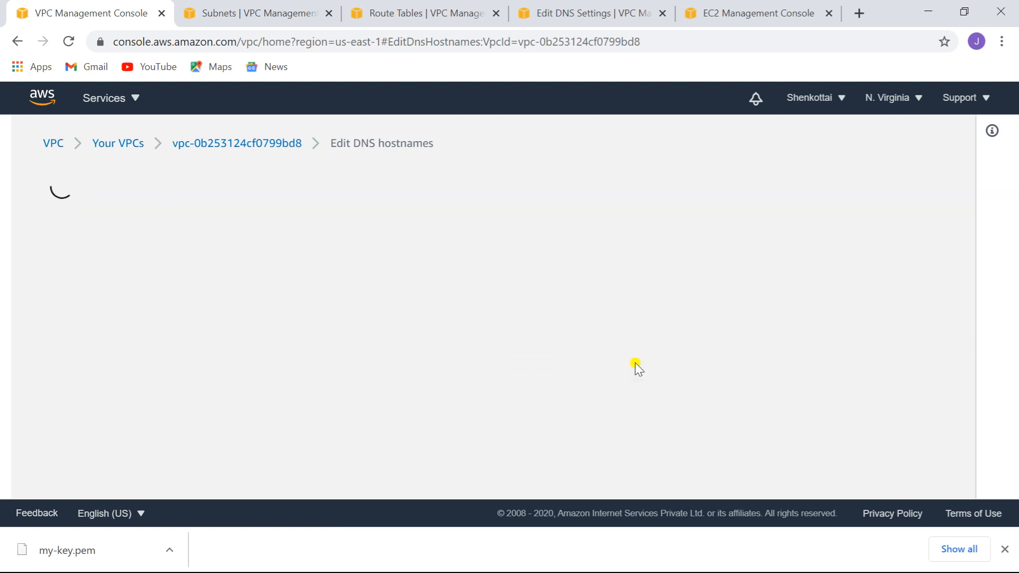
# Return to peering1's DNS settings and save them with both requester and accepter DNS resolution enabled.
pyautogui.click(598, 16)
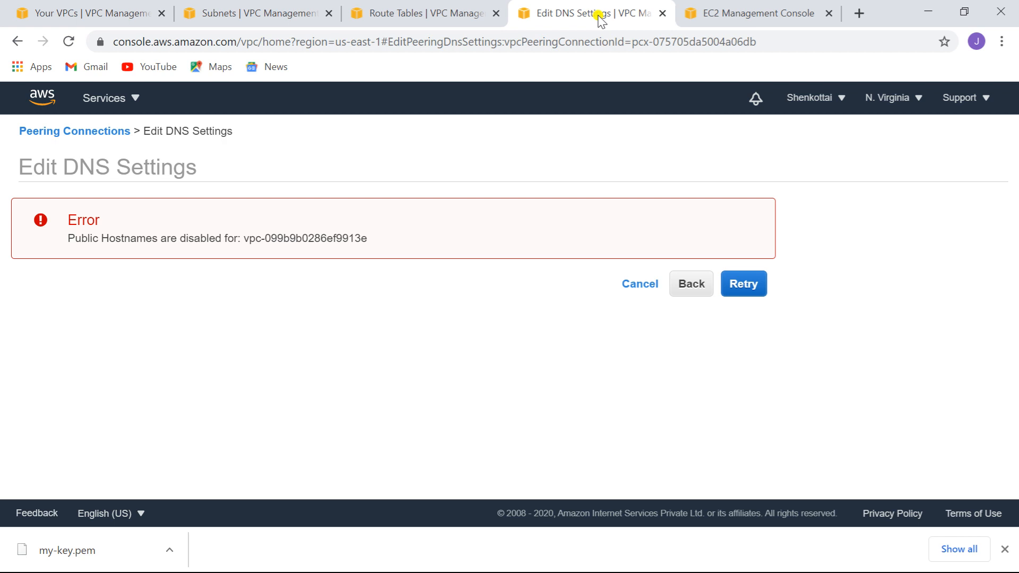
pyautogui.click(682, 289)
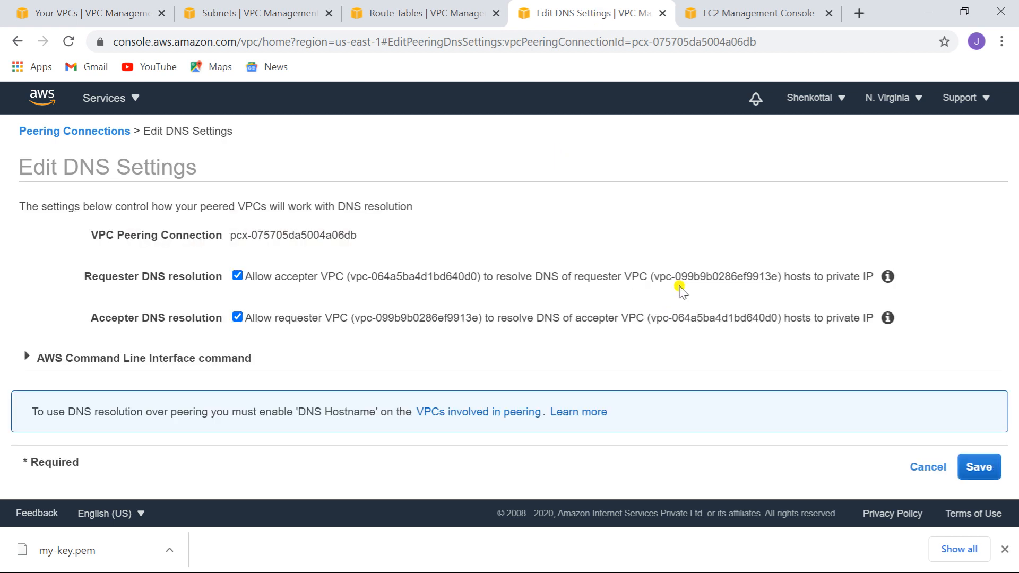
pyautogui.click(981, 466)
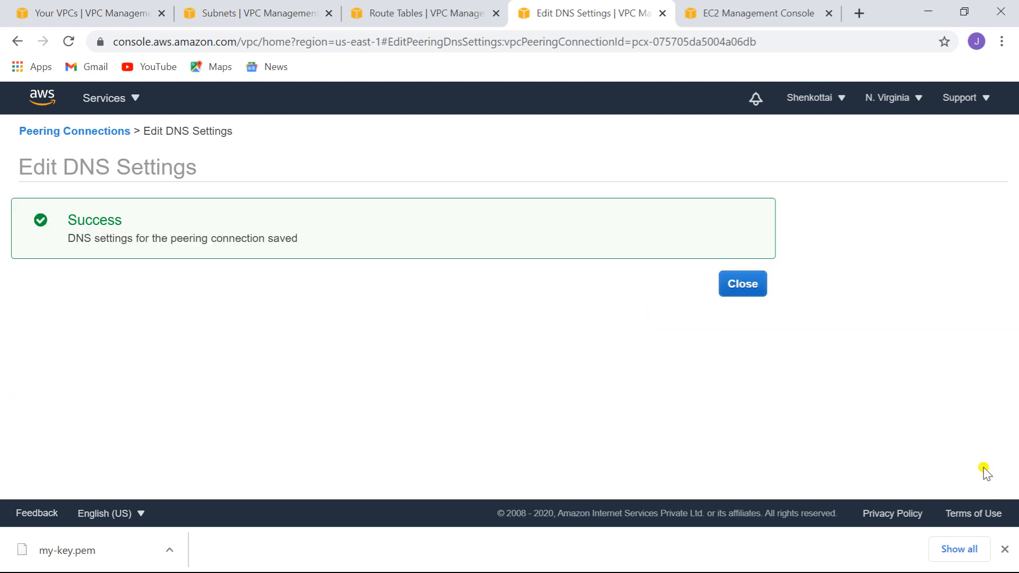
pyautogui.click(746, 287)
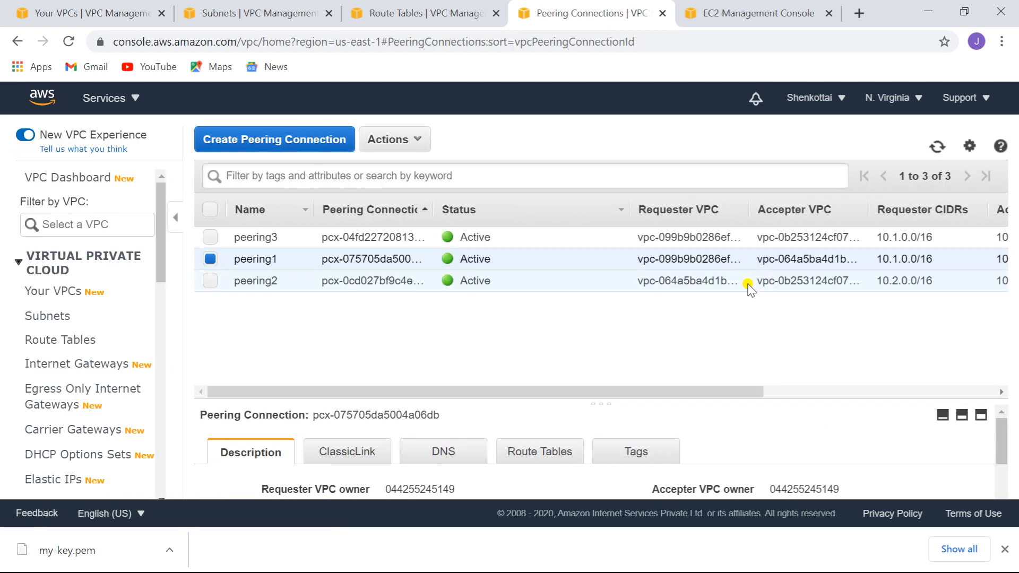
# Add peering2 to the selection, and switch to the ip-10-2-1-71 terminal to ping ip-10-1-1-125.ec2.internal again.
pyautogui.click(209, 281)
pyautogui.hotkey('alt', 'Tab')
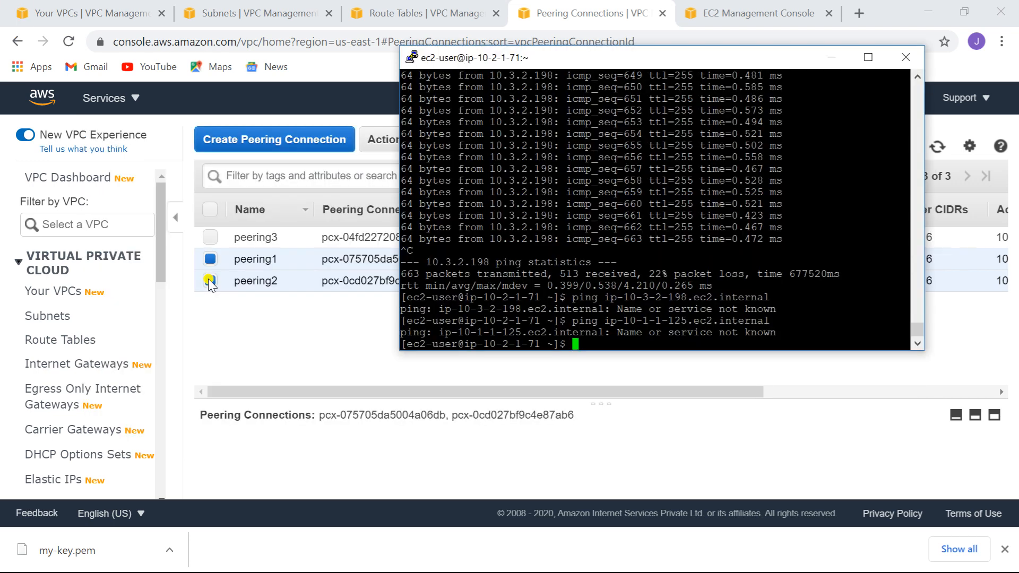
pyautogui.press('Up')
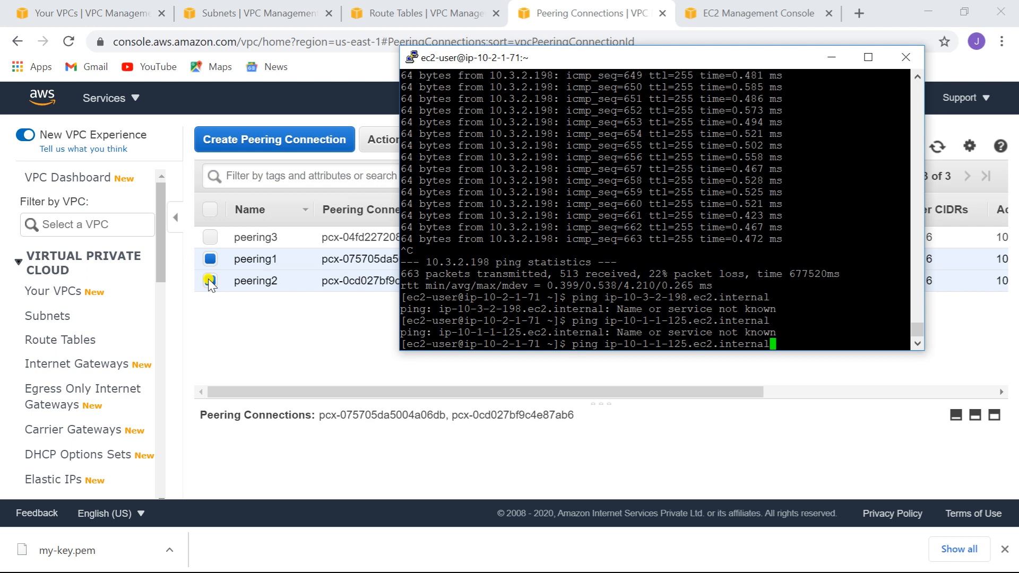
pyautogui.press('Return')
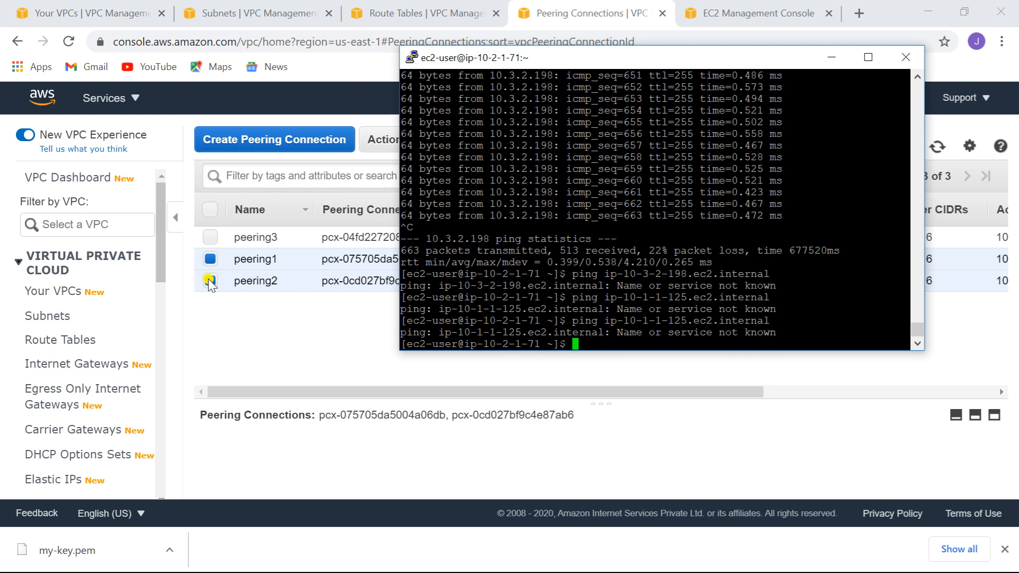
# Return to the peering connections list, select only peering2 and enable its requester and accepter DNS resolution.
pyautogui.hotkey('alt', 'Tab')
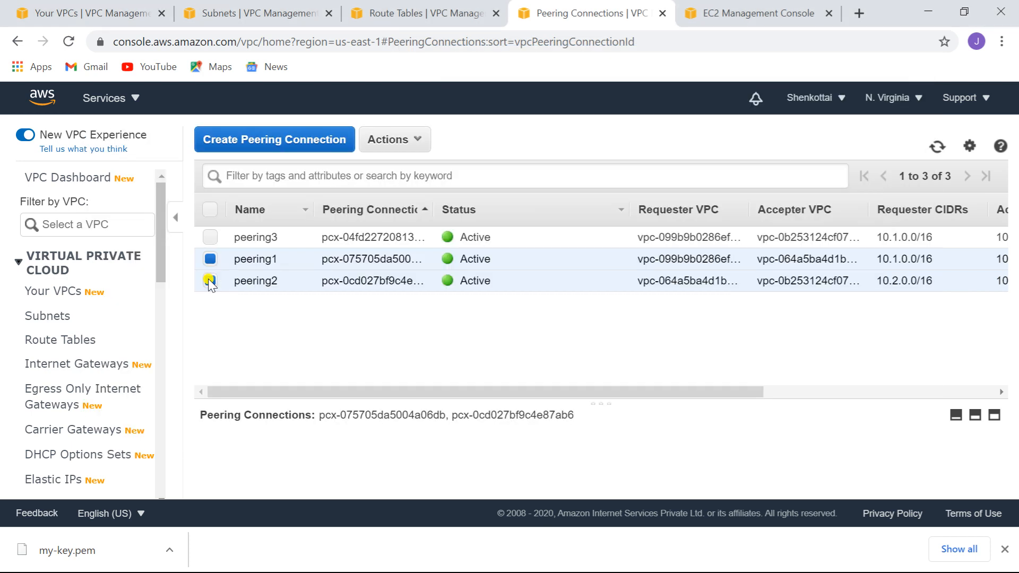
pyautogui.click(211, 259)
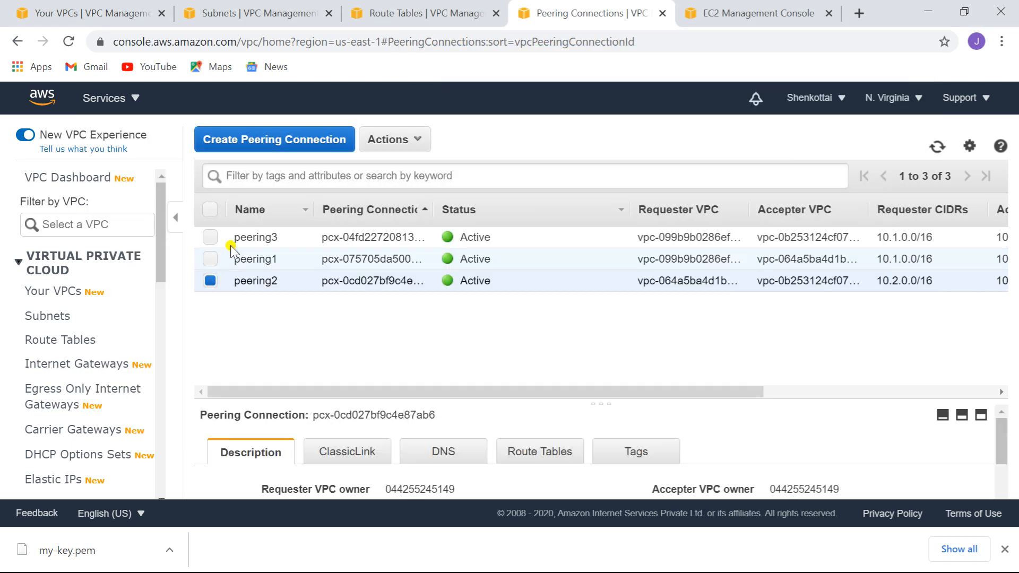
pyautogui.click(417, 140)
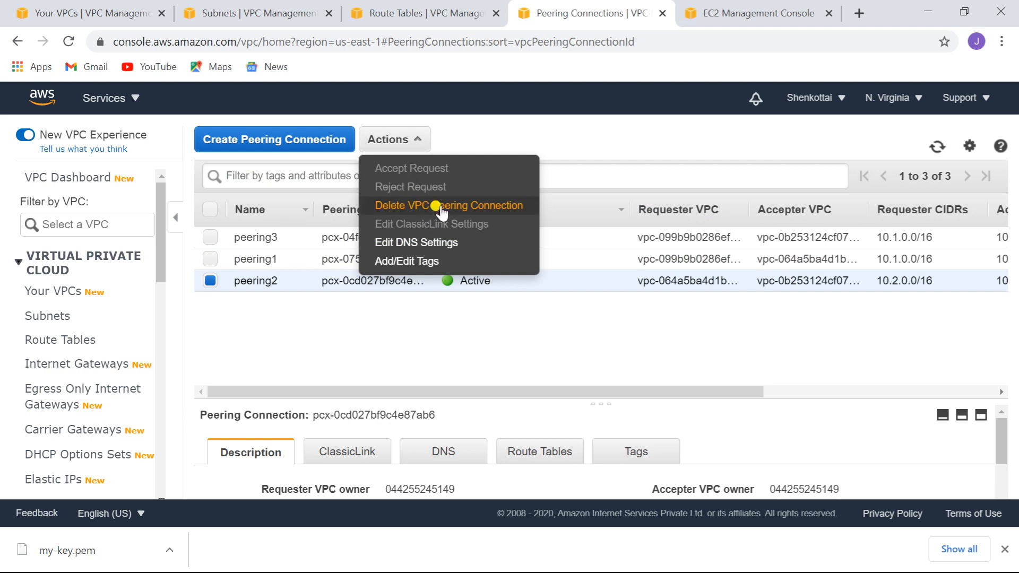
pyautogui.click(439, 244)
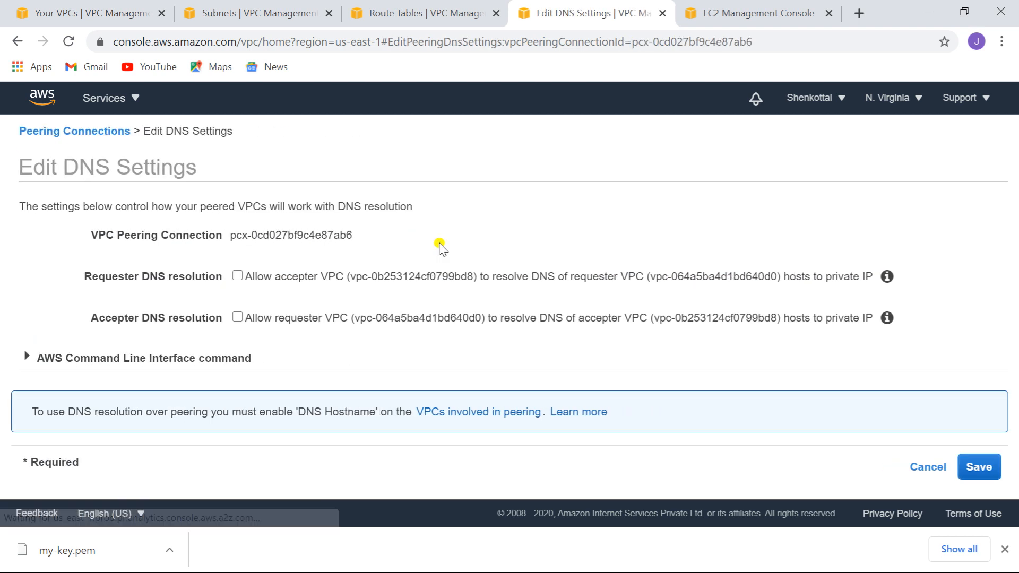
pyautogui.click(237, 317)
pyautogui.click(236, 276)
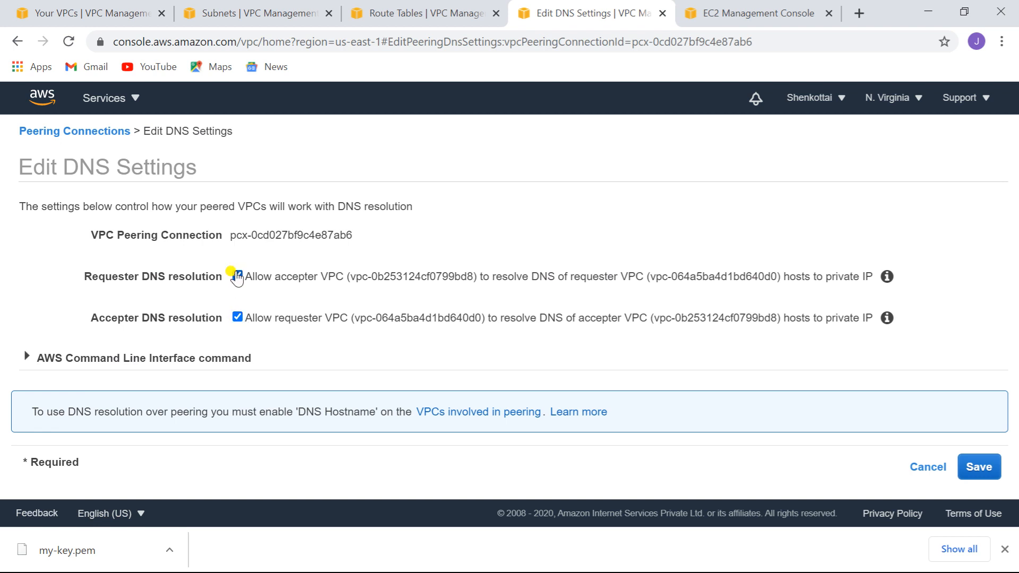
pyautogui.click(975, 472)
pyautogui.click(746, 287)
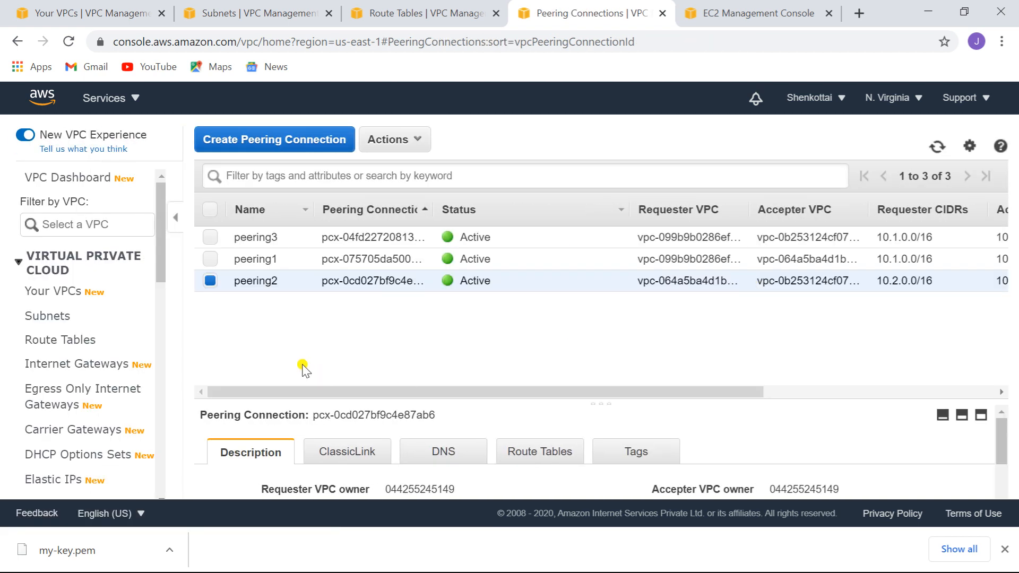
# Select only peering3 in the peering connections list and enable its requester and accepter DNS resolution.
pyautogui.click(209, 235)
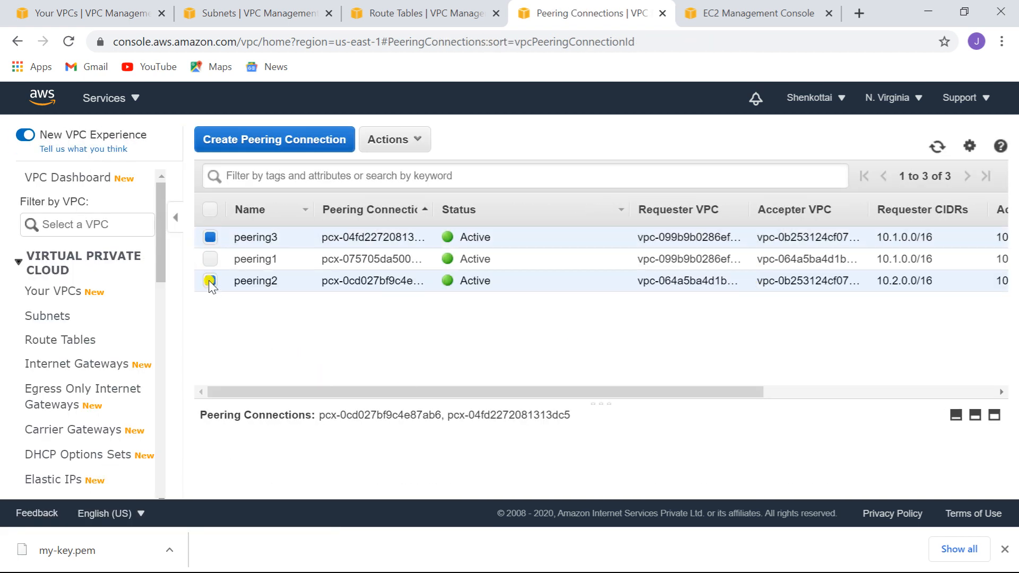
pyautogui.click(209, 280)
pyautogui.click(413, 141)
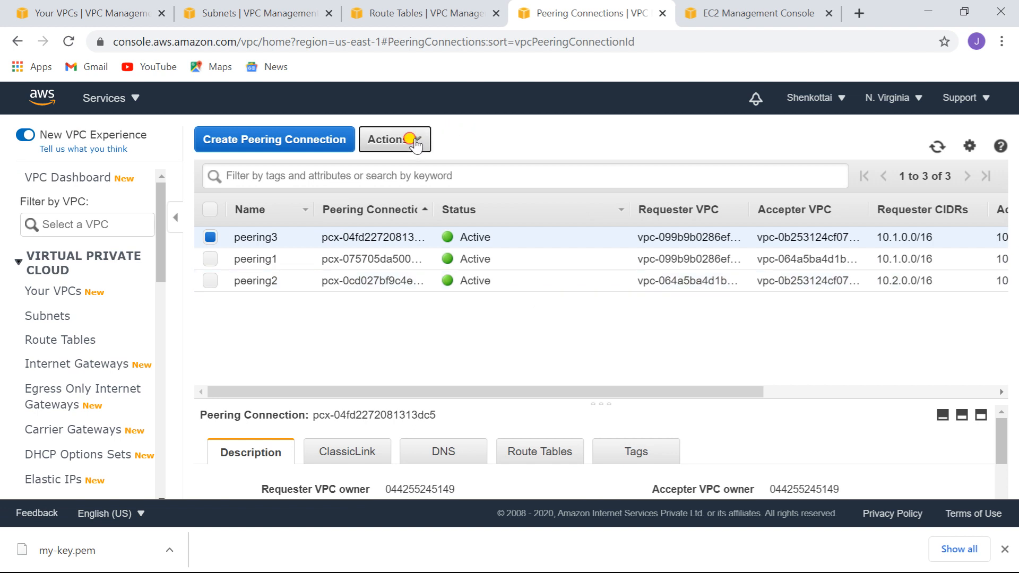
pyautogui.click(430, 243)
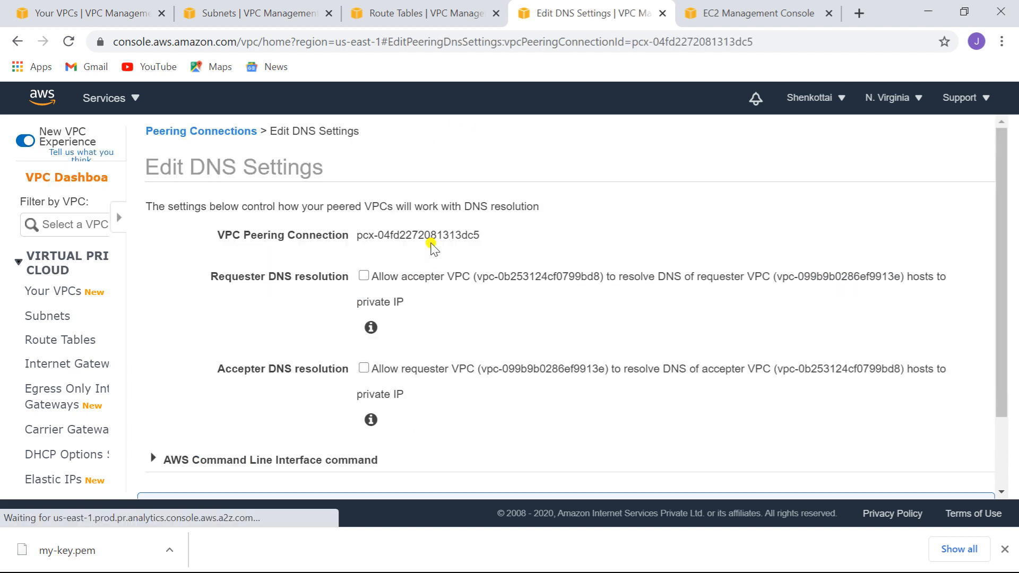
pyautogui.click(238, 275)
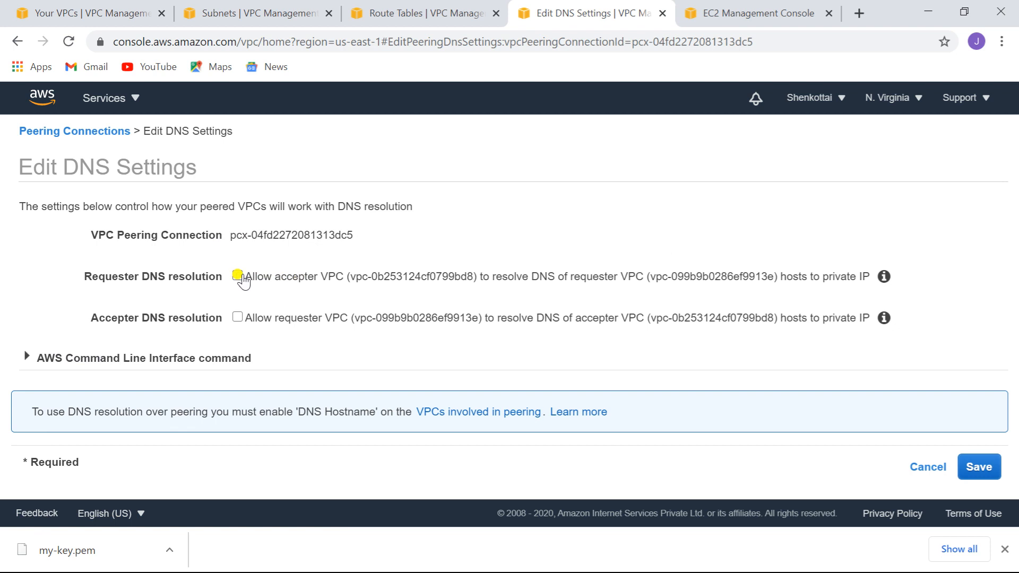
pyautogui.click(236, 277)
pyautogui.click(237, 319)
pyautogui.click(979, 467)
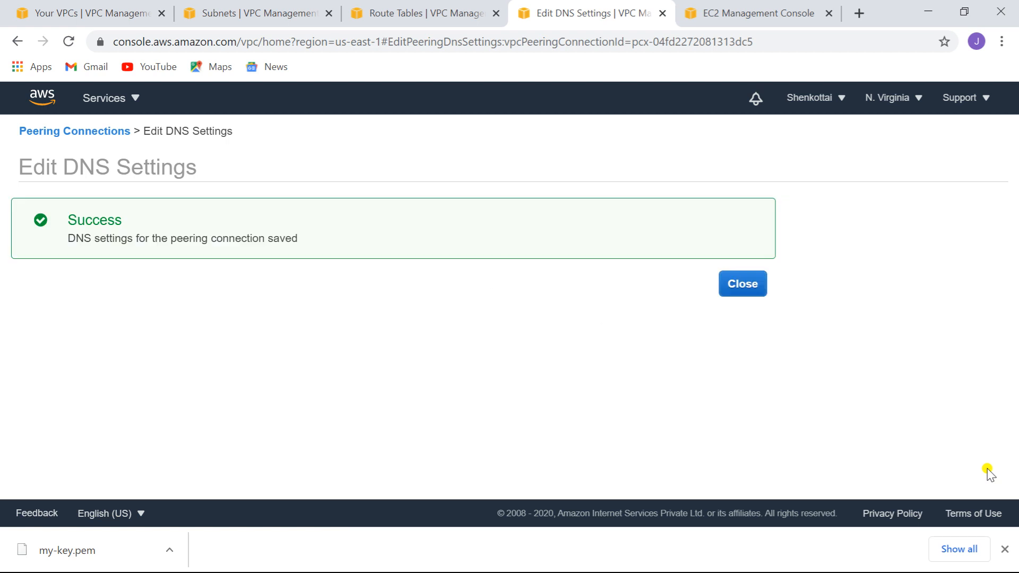
pyautogui.click(742, 284)
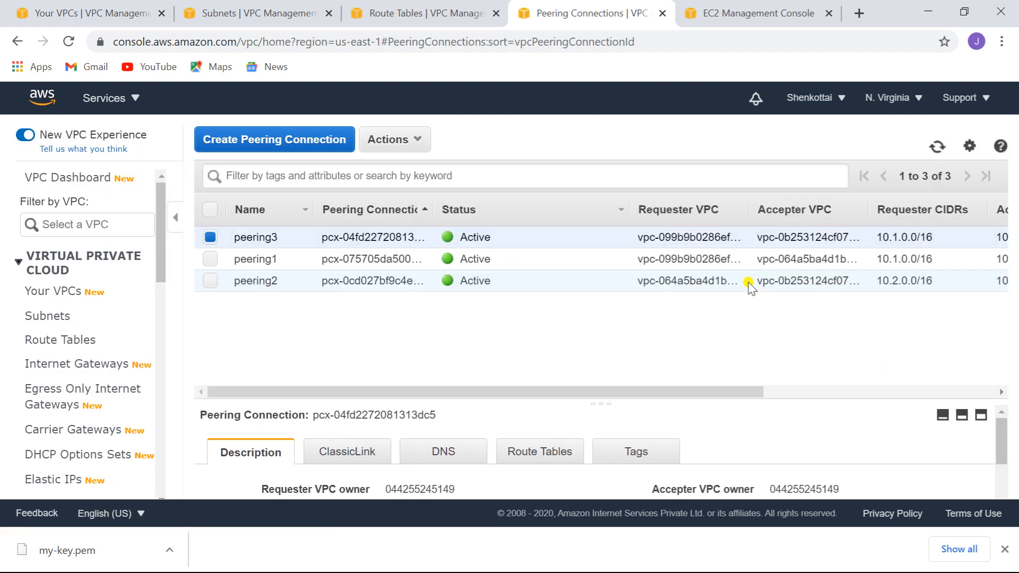
# Copy instance1's private DNS name from the EC2 instances list, and display the private addresses of instance2 alone.
pyautogui.hotkey('ctrl', 'Tab')
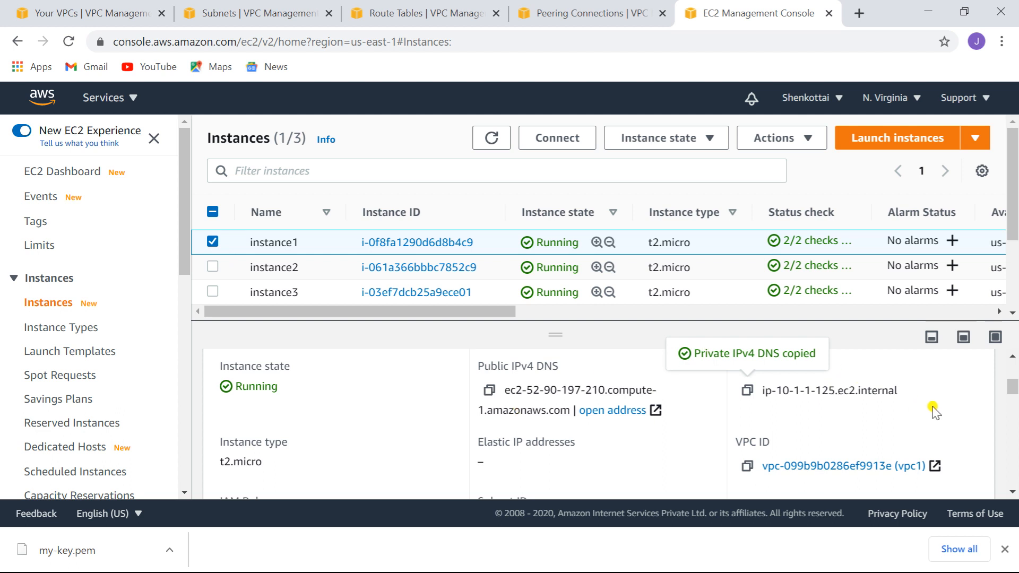
pyautogui.click(747, 391)
pyautogui.click(212, 267)
pyautogui.click(212, 242)
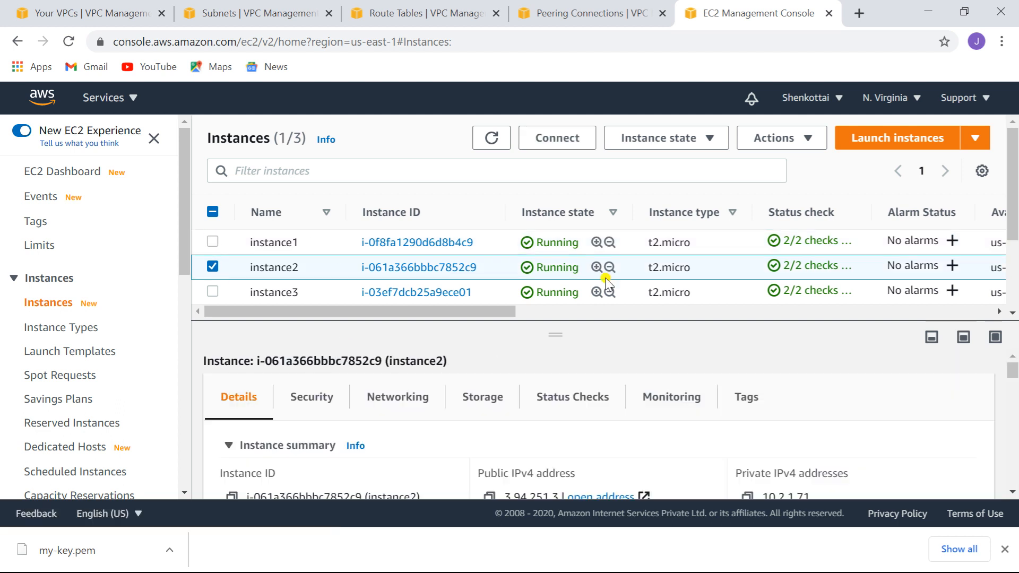
pyautogui.moveTo(1006, 374); pyautogui.dragTo(1013, 381)
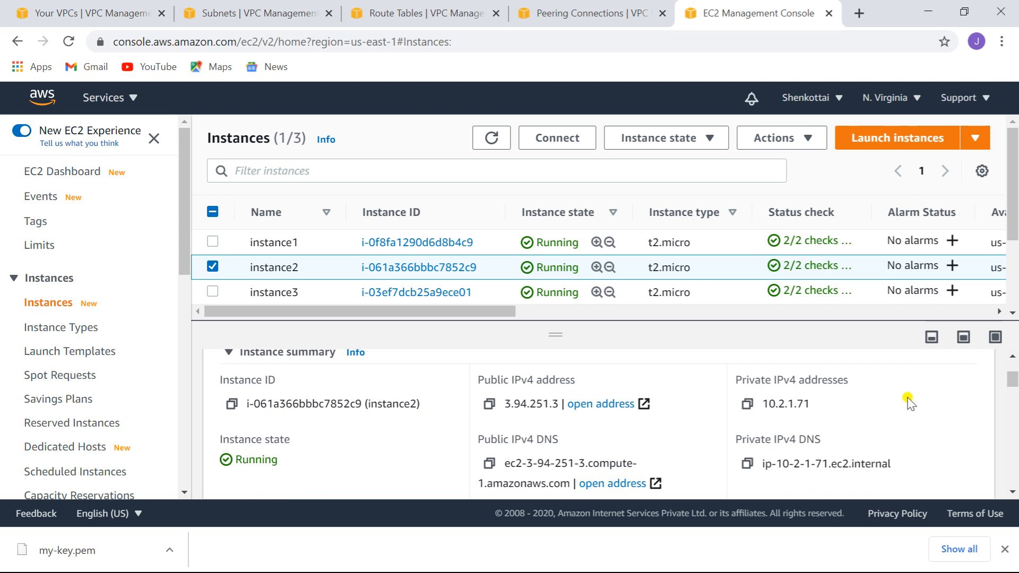
pyautogui.hotkey('alt', 'Tab')
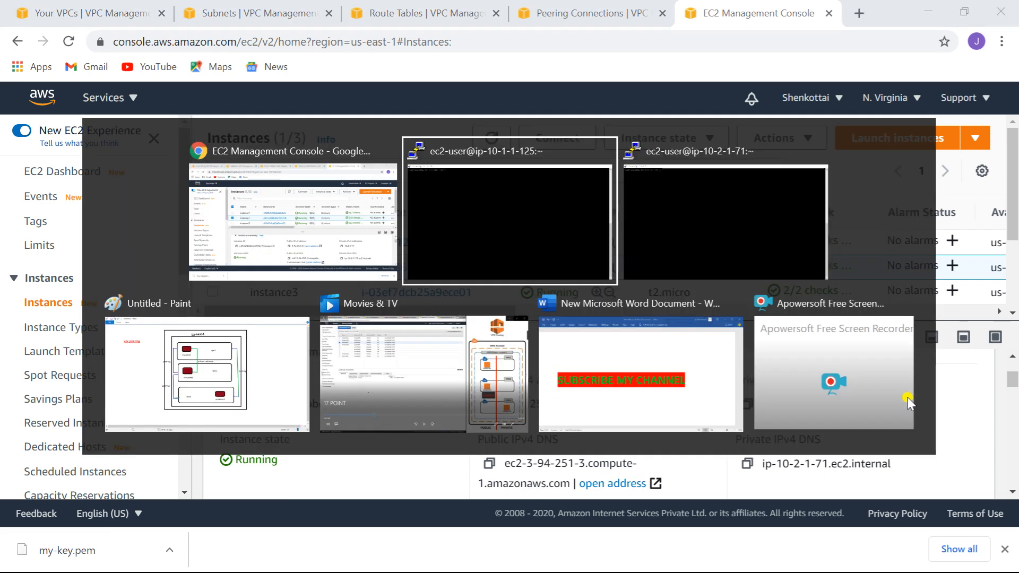
pyautogui.hotkey('alt', 'Tab')
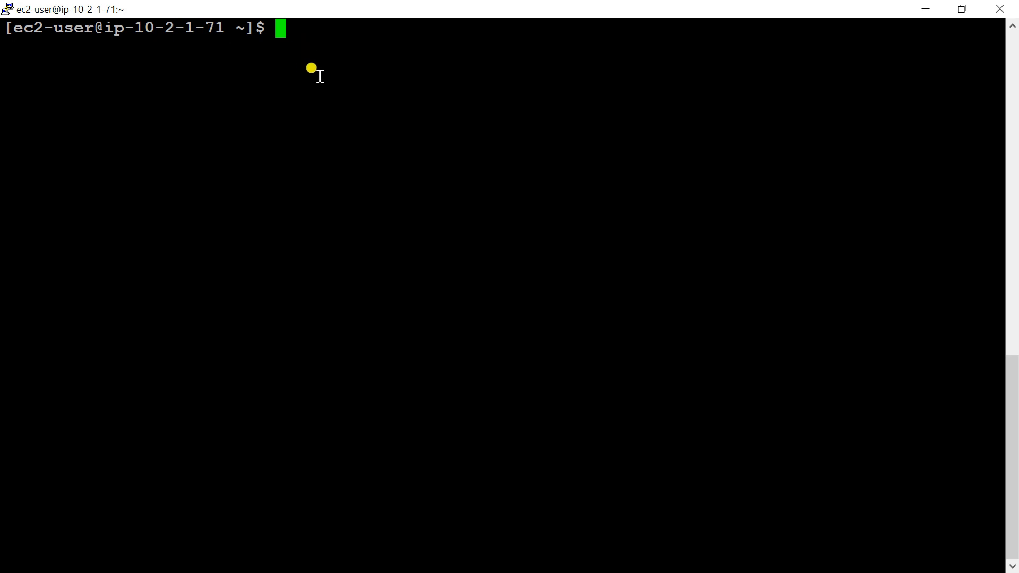
pyautogui.write('ping')
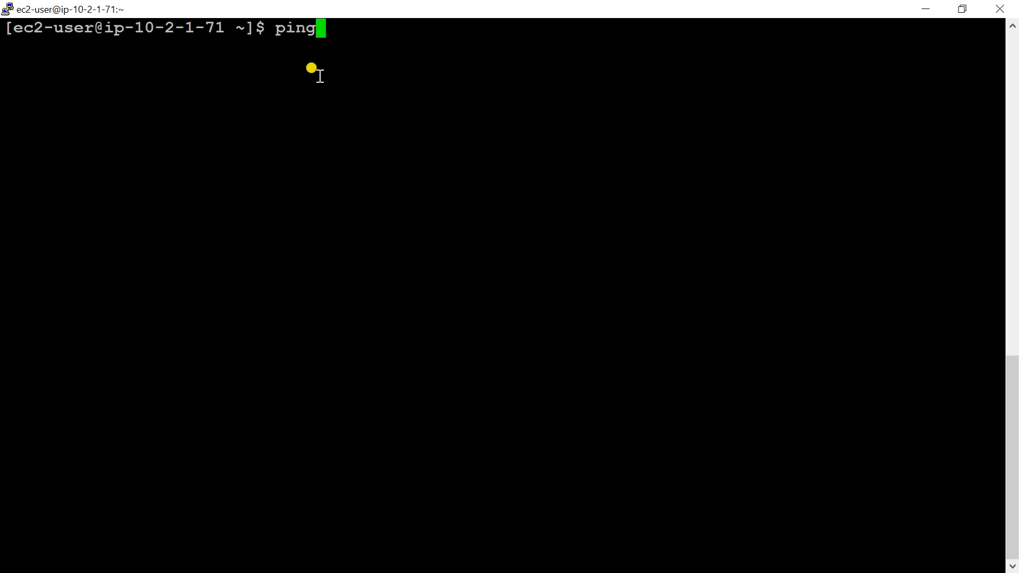
pyautogui.rightClick(360, 75)
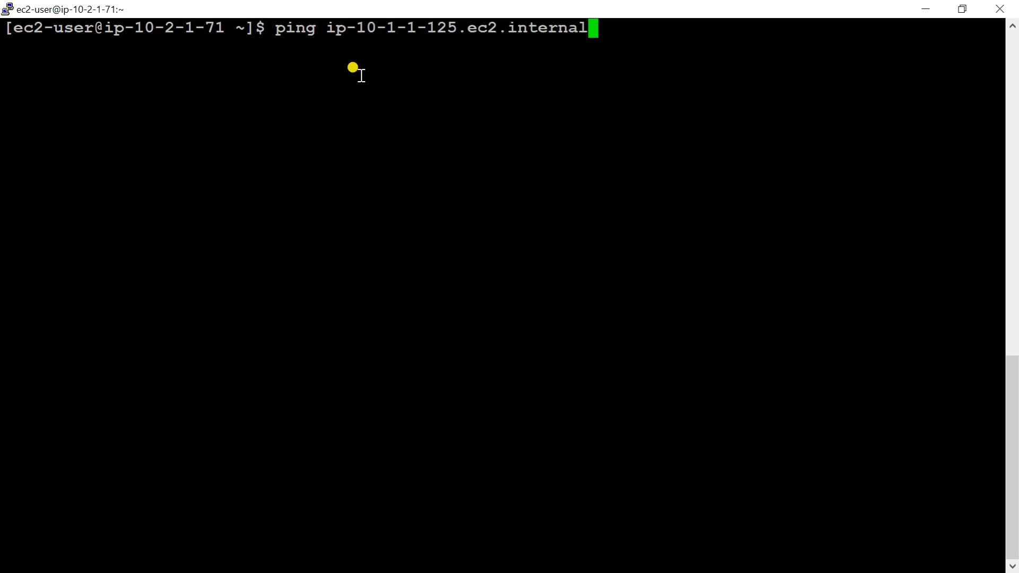
pyautogui.press('BackSpace')
pyautogui.press('BackSpace')
pyautogui.press('BackSpace')
pyautogui.press('BackSpace')
pyautogui.press('BackSpace')
pyautogui.press('BackSpace')
pyautogui.press('BackSpace')
pyautogui.press('BackSpace')
pyautogui.press('BackSpace')
pyautogui.press('BackSpace')
pyautogui.press('BackSpace')
pyautogui.press('BackSpace')
pyautogui.press('BackSpace')
pyautogui.press('BackSpace')
pyautogui.press('BackSpace')
pyautogui.press('BackSpace')
pyautogui.press('BackSpace')
pyautogui.press('BackSpace')
pyautogui.press('BackSpace')
pyautogui.press('BackSpace')
pyautogui.press('BackSpace')
pyautogui.press('BackSpace')
# Return to the EC2 instances list, select only instance1 and copy its private IPv4 address.
pyautogui.hotkey('alt', 'Tab')
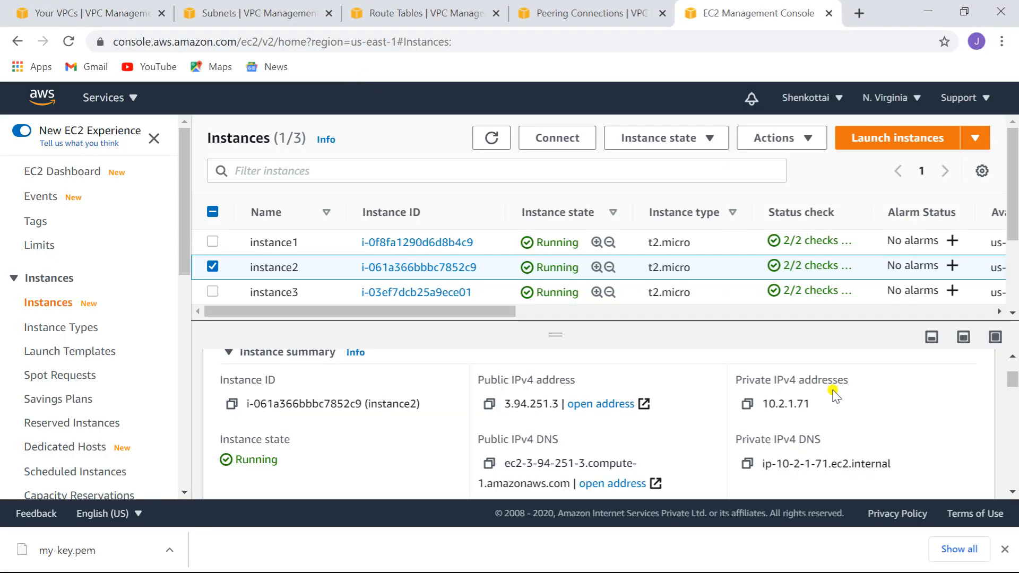
pyautogui.click(746, 405)
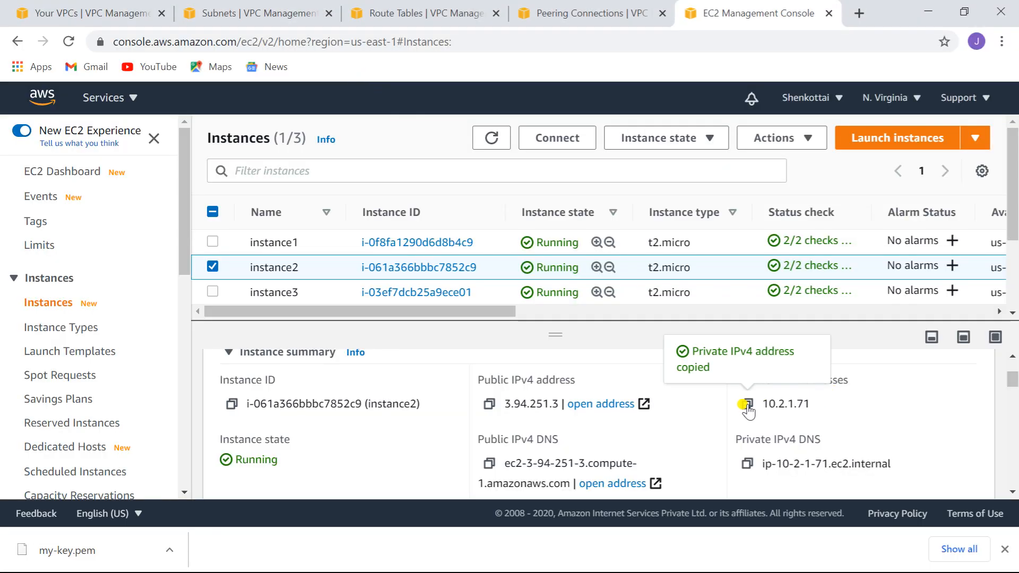
pyautogui.click(213, 242)
pyautogui.click(213, 265)
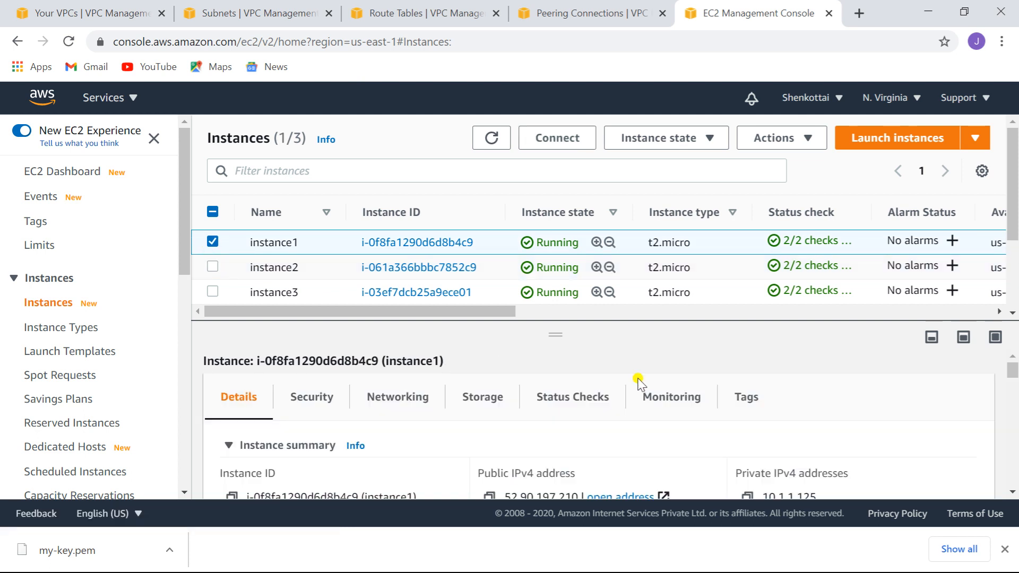
pyautogui.moveTo(1011, 375)
pyautogui.mouseDown()
pyautogui.moveTo(1011, 395)
pyautogui.moveTo(1011, 378)
pyautogui.mouseUp()
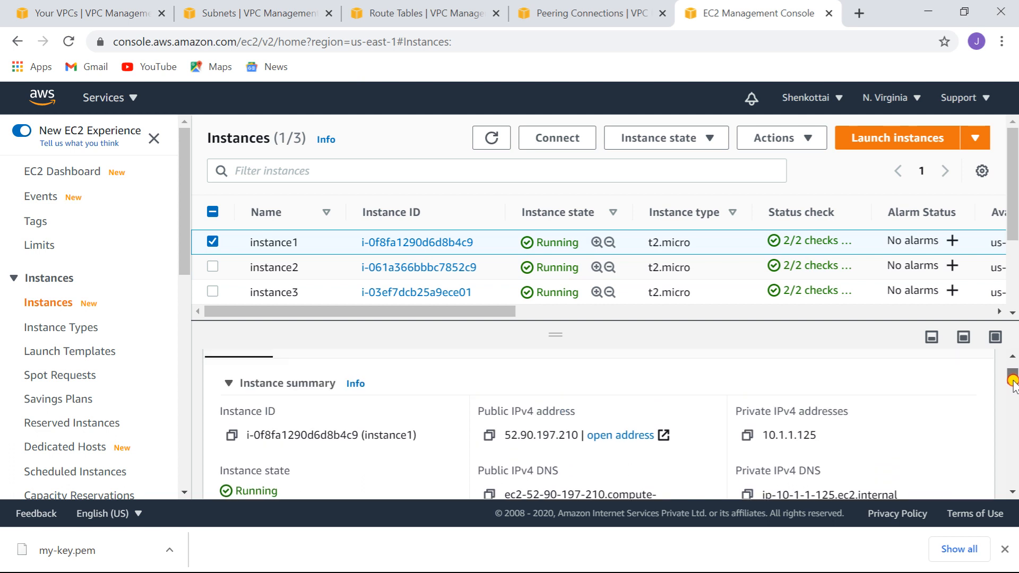
pyautogui.click(747, 435)
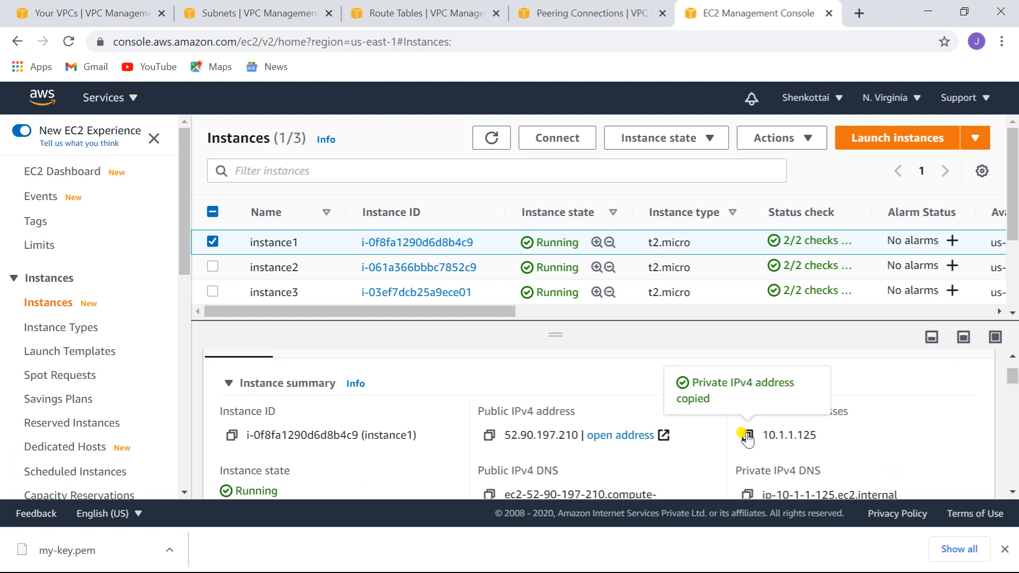
# Switch to the ip-10-2-1-71 terminal and ping instance1's private address, 10.1.1.125.
pyautogui.hotkey('alt', 'Tab')
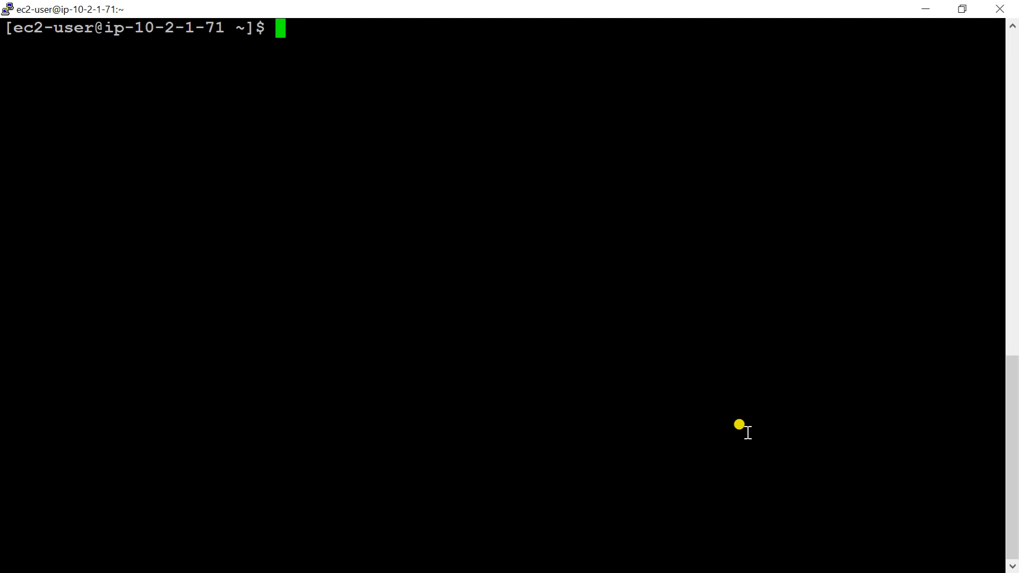
pyautogui.rightClick(525, 238)
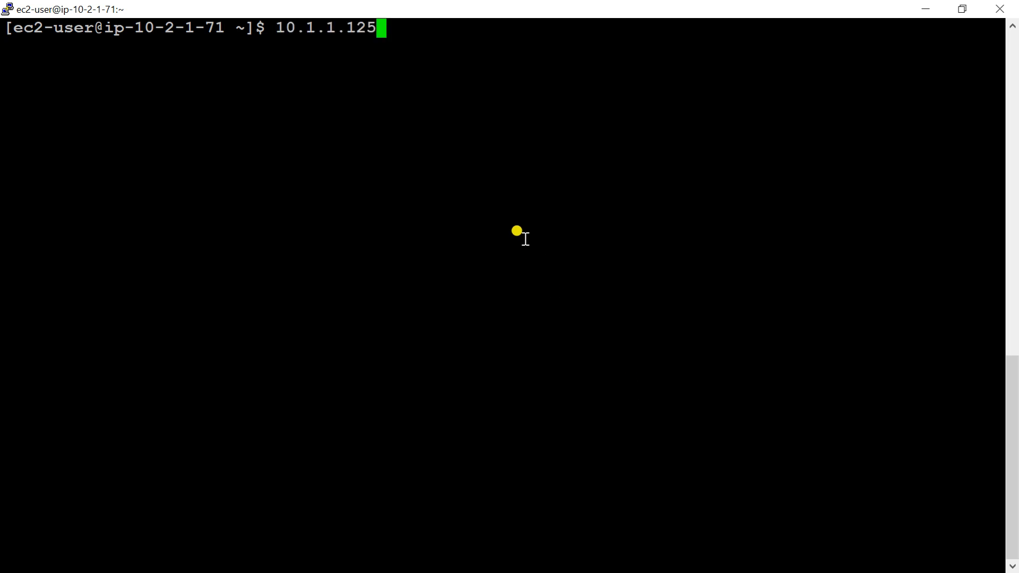
pyautogui.press('Left')
pyautogui.press('Left')
pyautogui.press('Left')
pyautogui.press('Left')
pyautogui.press('Left')
pyautogui.press('Left')
pyautogui.press('Left')
pyautogui.press('Left')
pyautogui.press('Left')
pyautogui.press('Left')
pyautogui.write('ping')
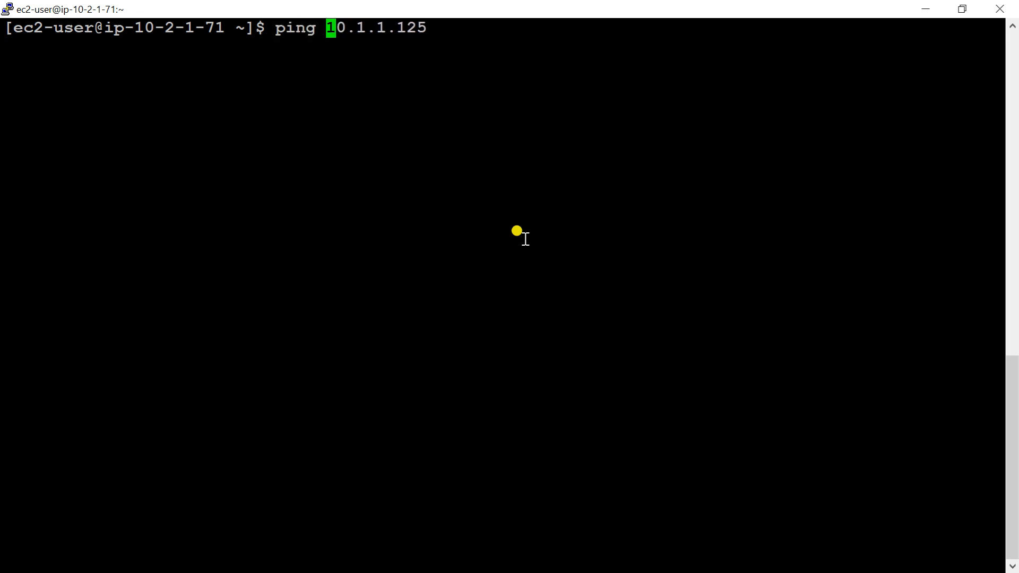
pyautogui.press('Return')
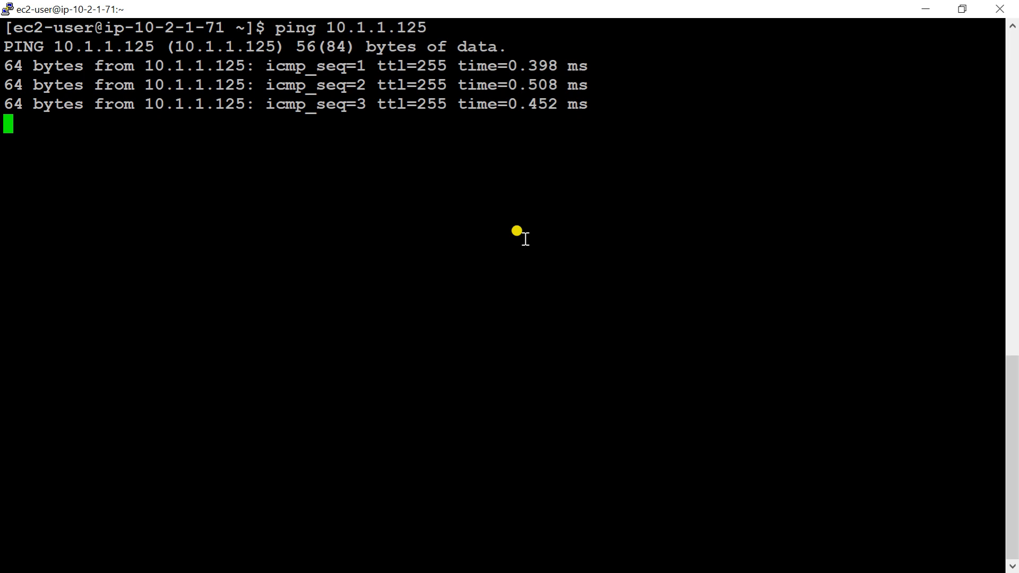
# Go back to instance1's details in the EC2 console and copy its private IPv4 DNS name.
pyautogui.hotkey('alt', 'Tab')
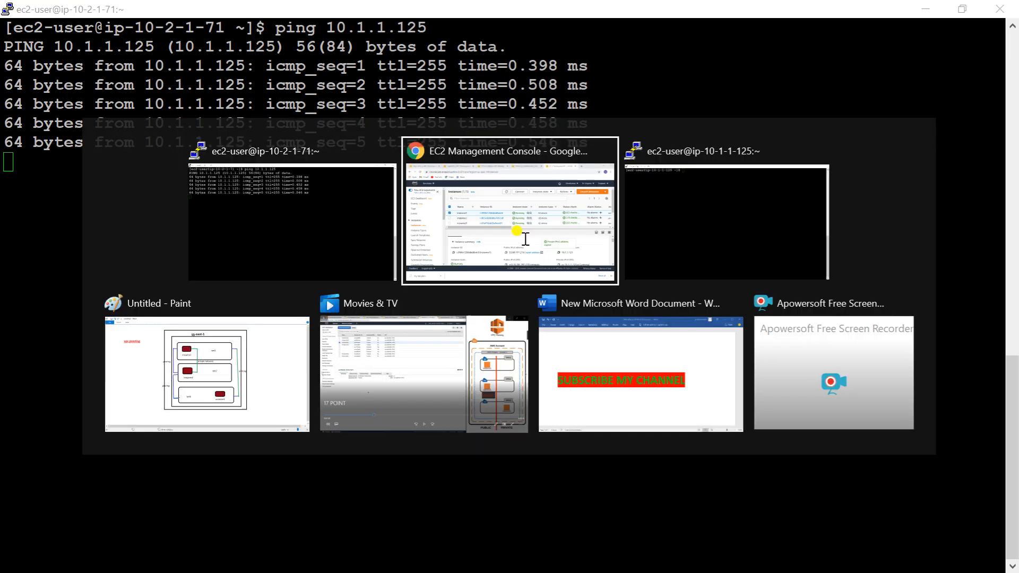
pyautogui.click(525, 239)
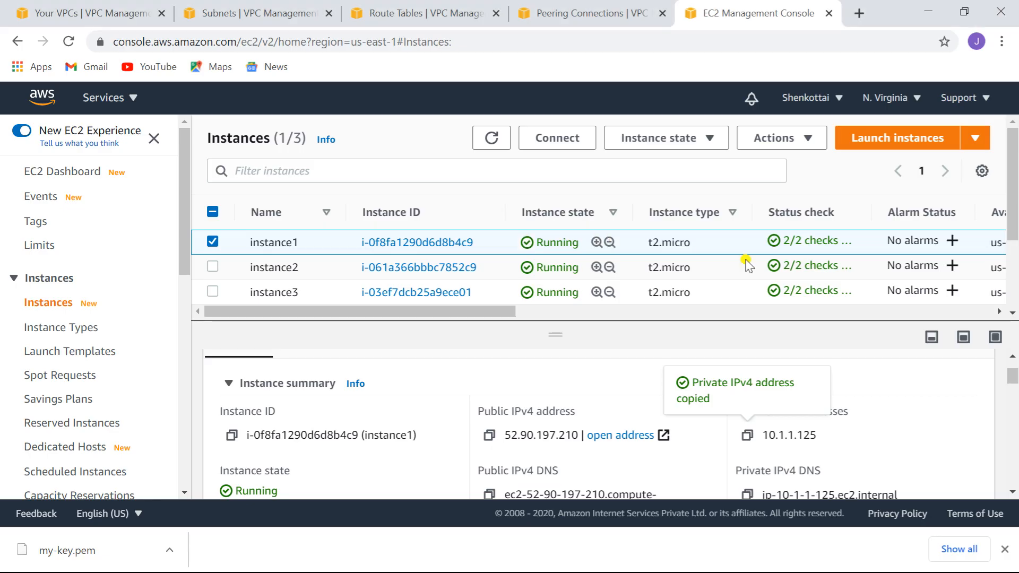
pyautogui.scroll(-1, 1013, 376)
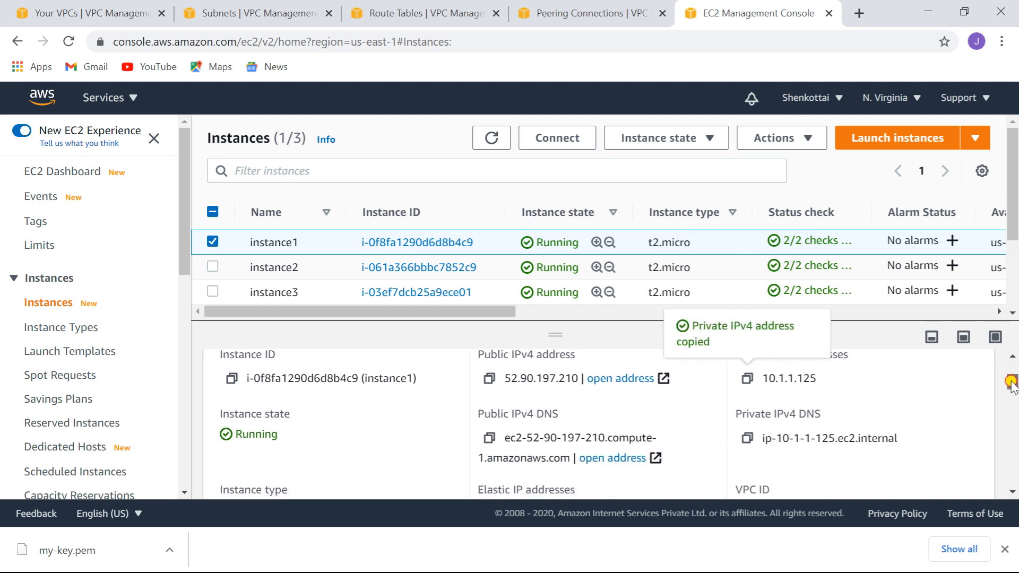
pyautogui.click(747, 438)
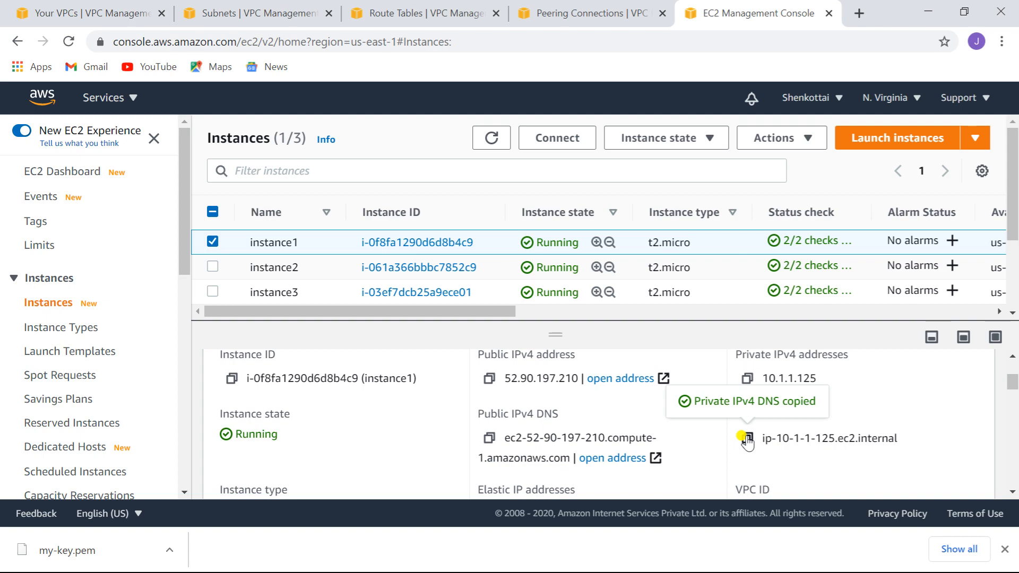
# Stop the running ping in the ip-10-2-1-71 terminal, ping ip-10-1-1-125.ec2.internal and highlight the IP address in the replies.
pyautogui.hotkey('alt', 'Tab')
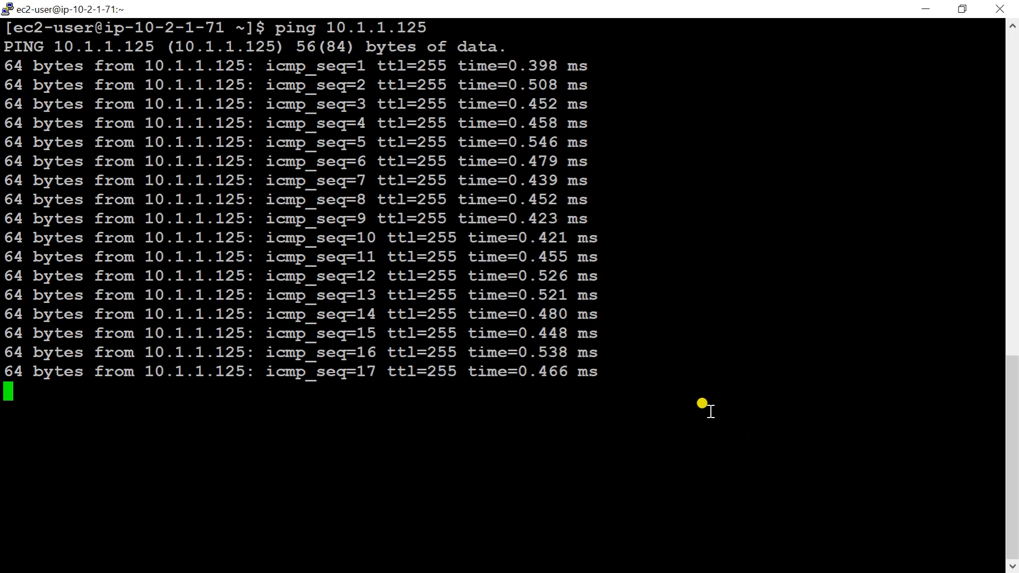
pyautogui.hotkey('ctrl', 'c')
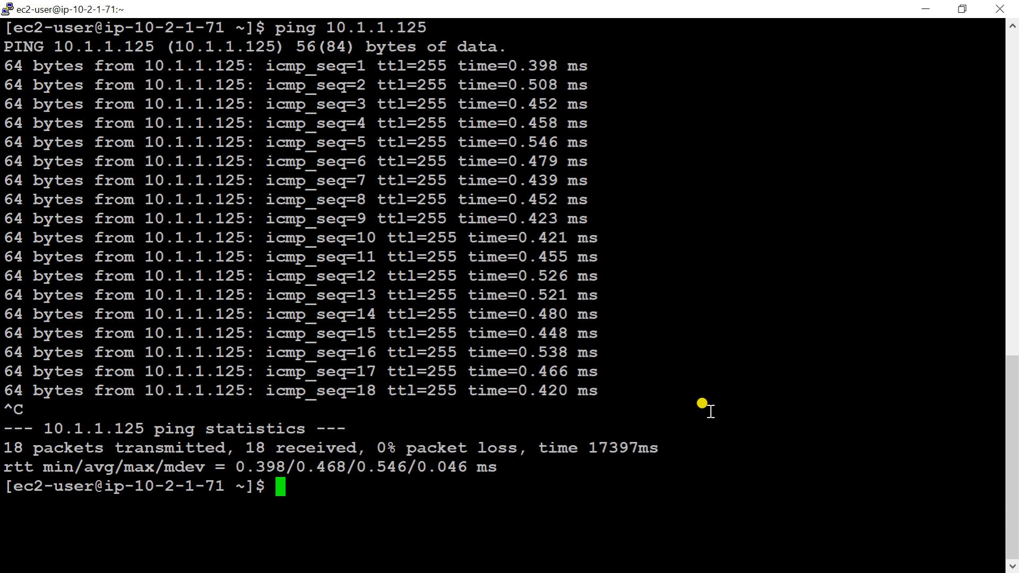
pyautogui.write('ping')
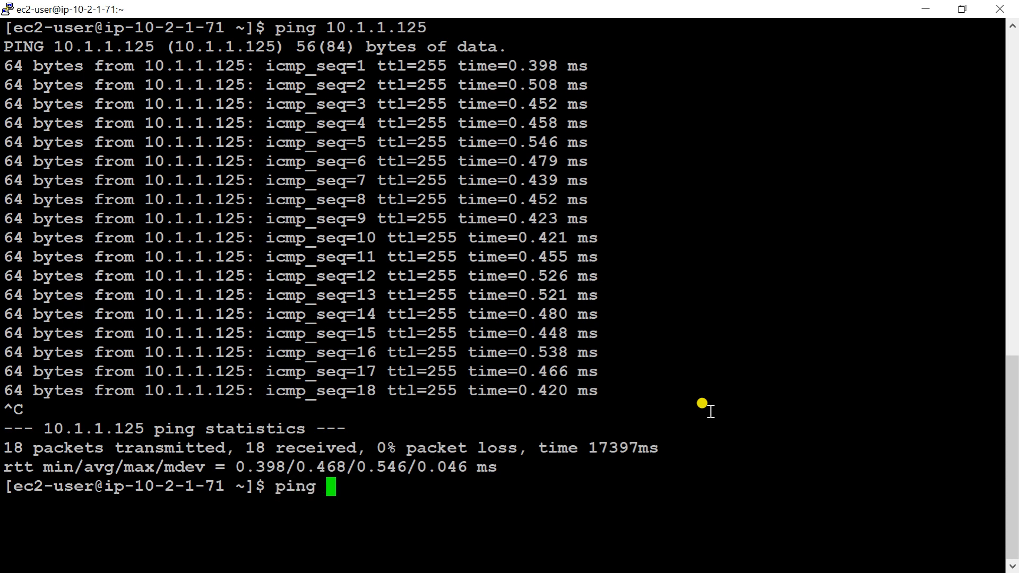
pyautogui.rightClick(710, 412)
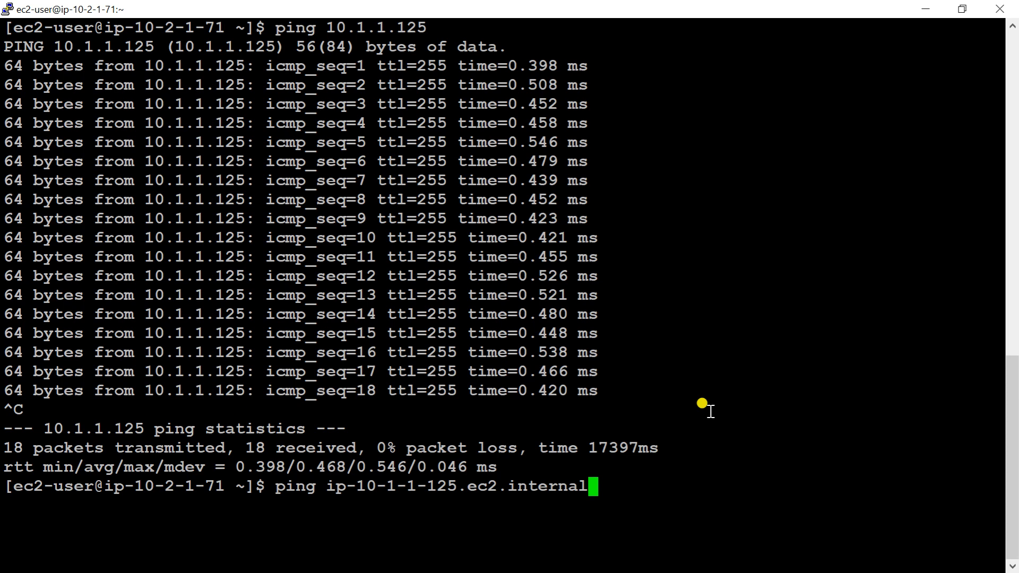
pyautogui.press('Return')
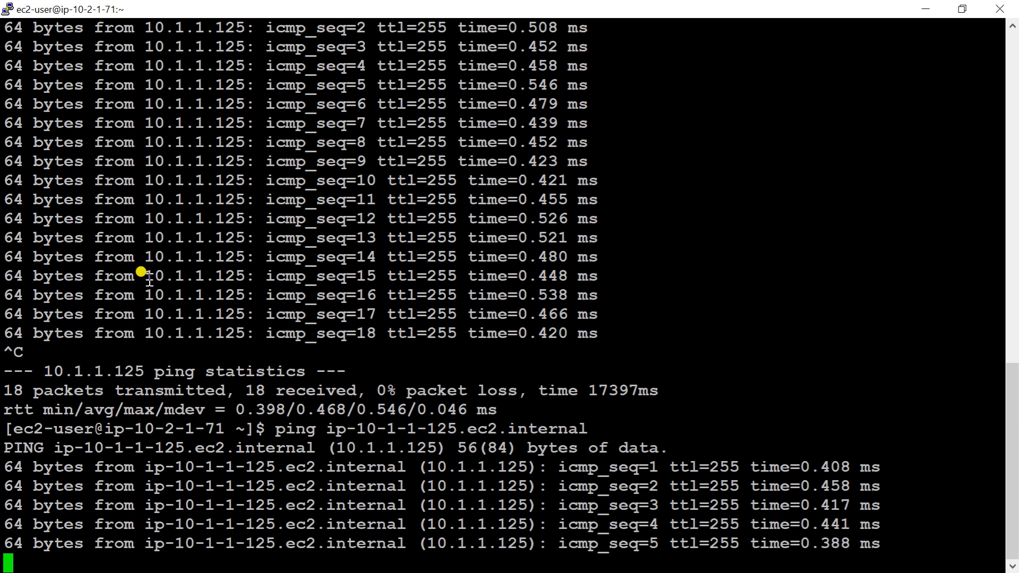
pyautogui.moveTo(147, 279); pyautogui.dragTo(239, 284)
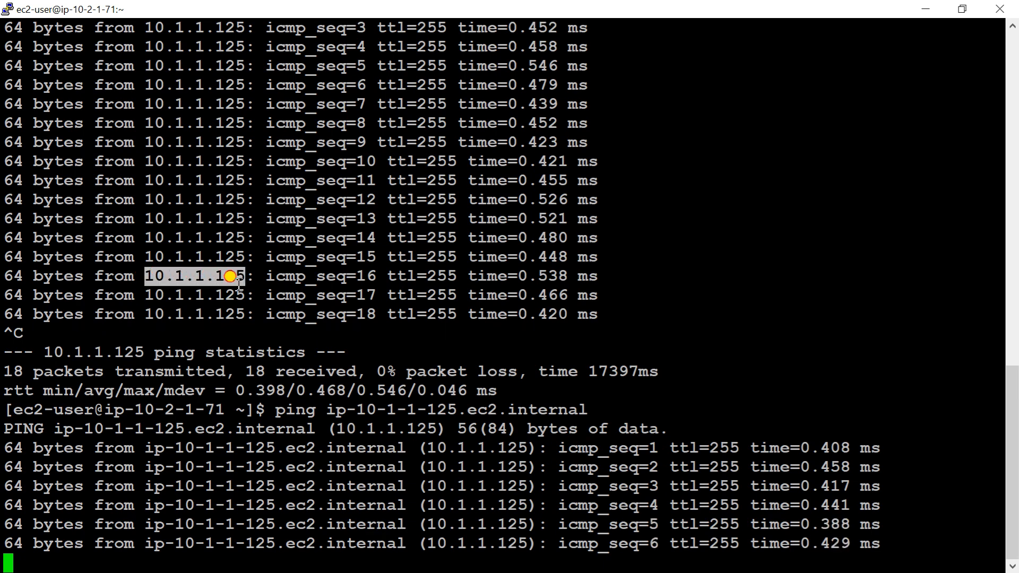
pyautogui.moveTo(419, 451); pyautogui.dragTo(537, 452)
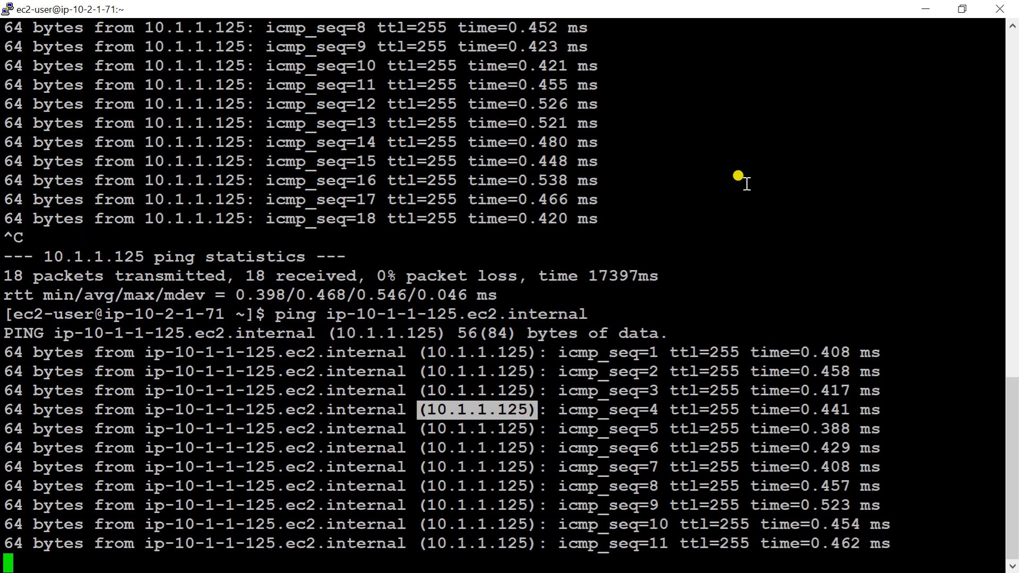
# Return to the EC2 instances list, select only instance2 and copy its private IPv4 address.
pyautogui.hotkey('alt', 'Tab')
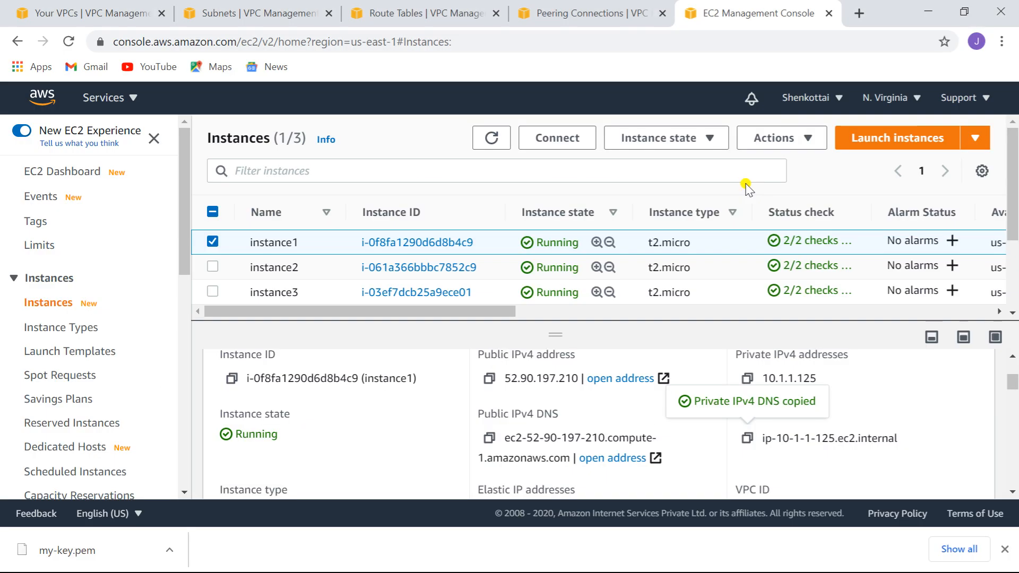
pyautogui.click(212, 267)
pyautogui.click(213, 242)
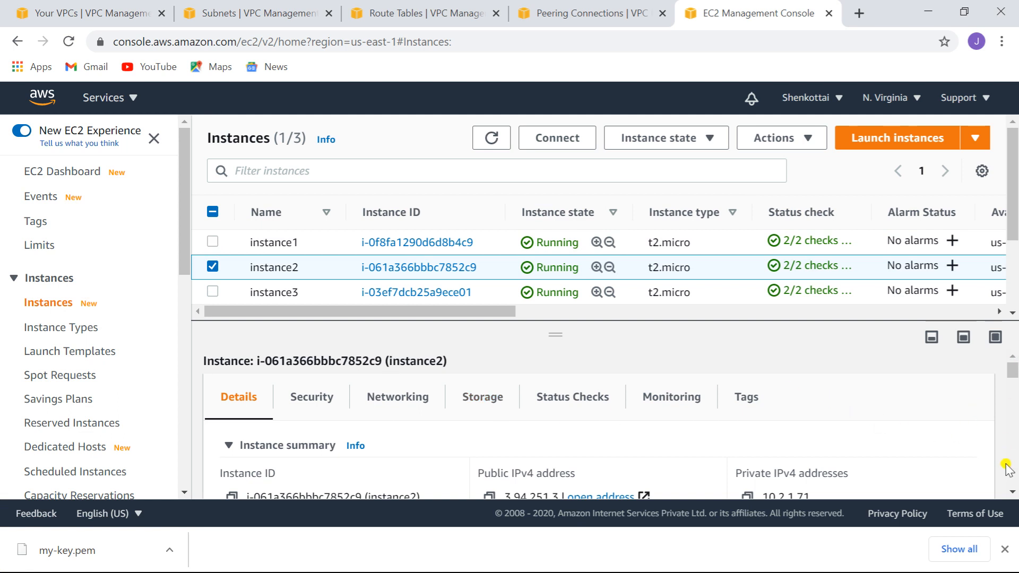
pyautogui.scroll(-2, 1011, 491)
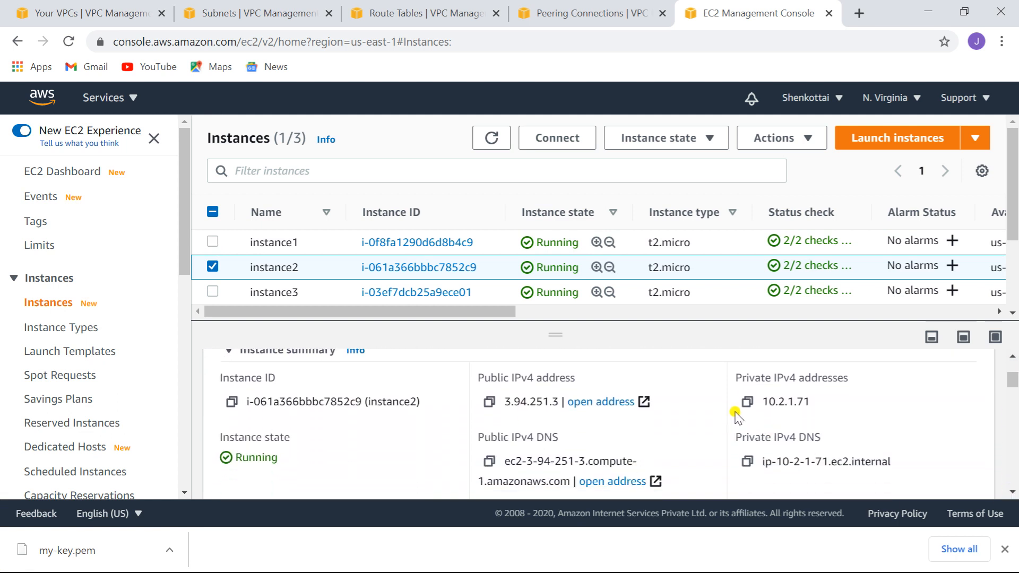
pyautogui.click(747, 402)
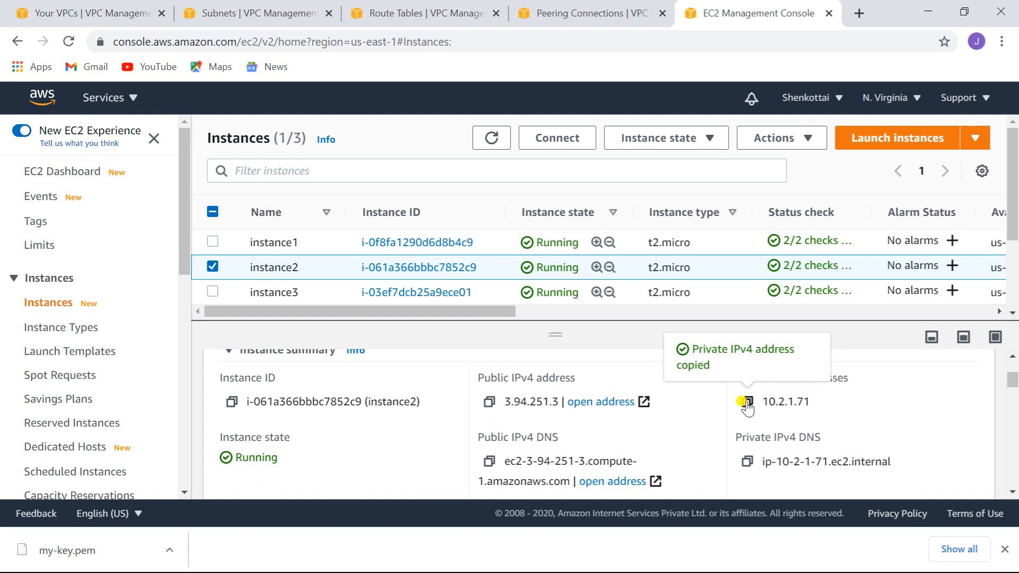
# Switch to the ip-10-1-1-125 terminal and ping instance2's private address, 10.2.1.71.
pyautogui.hotkey('alt', 'Tab')
pyautogui.hotkey('alt', 'Tab')
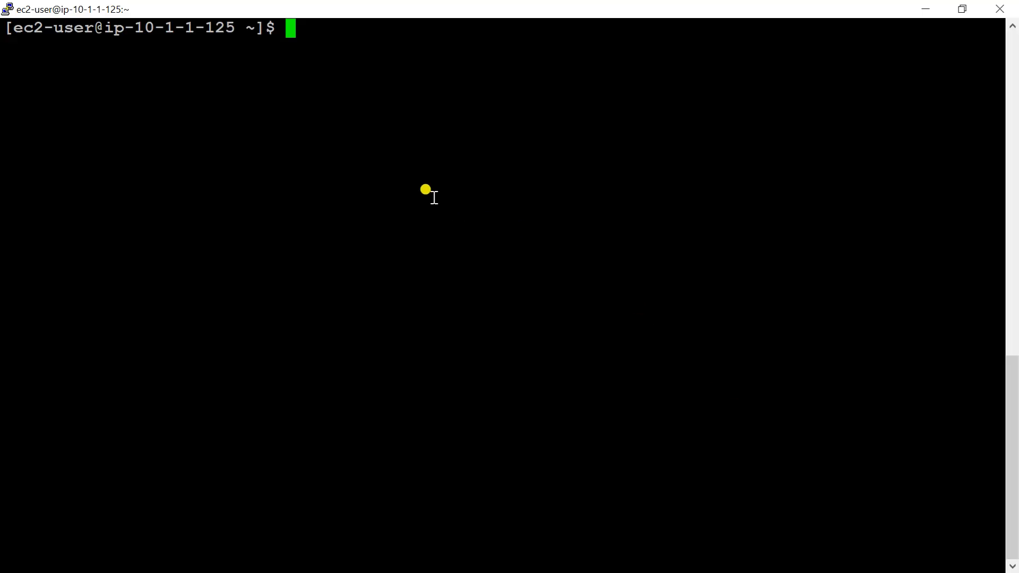
pyautogui.write('ping')
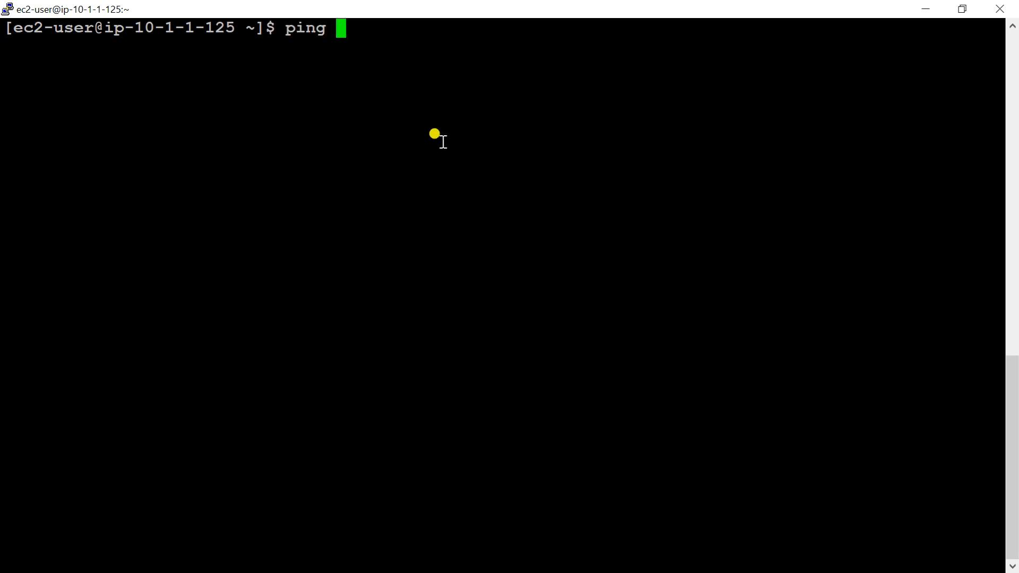
pyautogui.rightClick(443, 142)
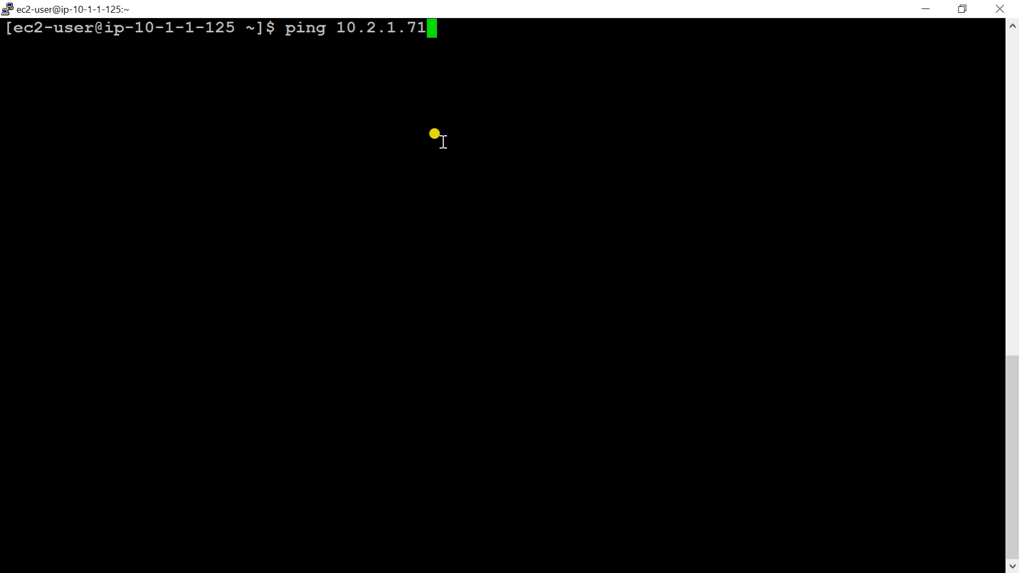
pyautogui.press('Return')
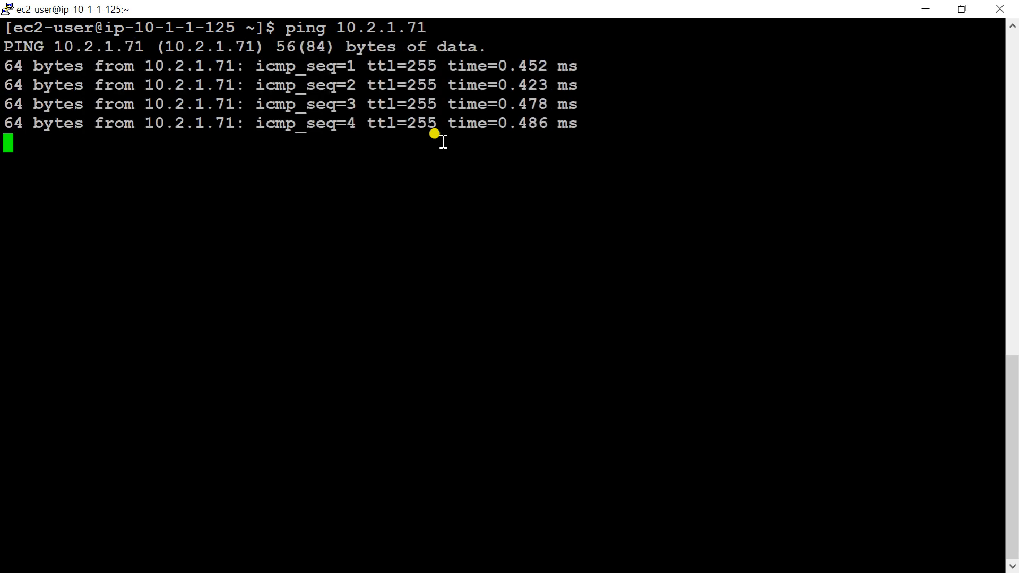
# Copy instance2's private IPv4 DNS name from the EC2 console and ping ip-10-2-1-71.ec2.internal in the ip-10-1-1-125 terminal in place of the running ping.
pyautogui.hotkey('alt', 'Tab')
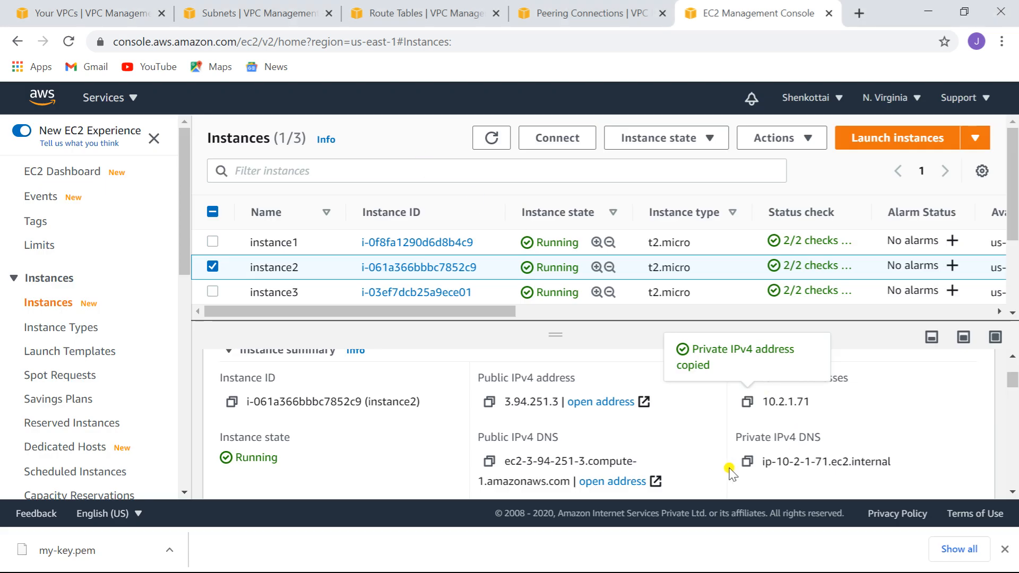
pyautogui.click(747, 461)
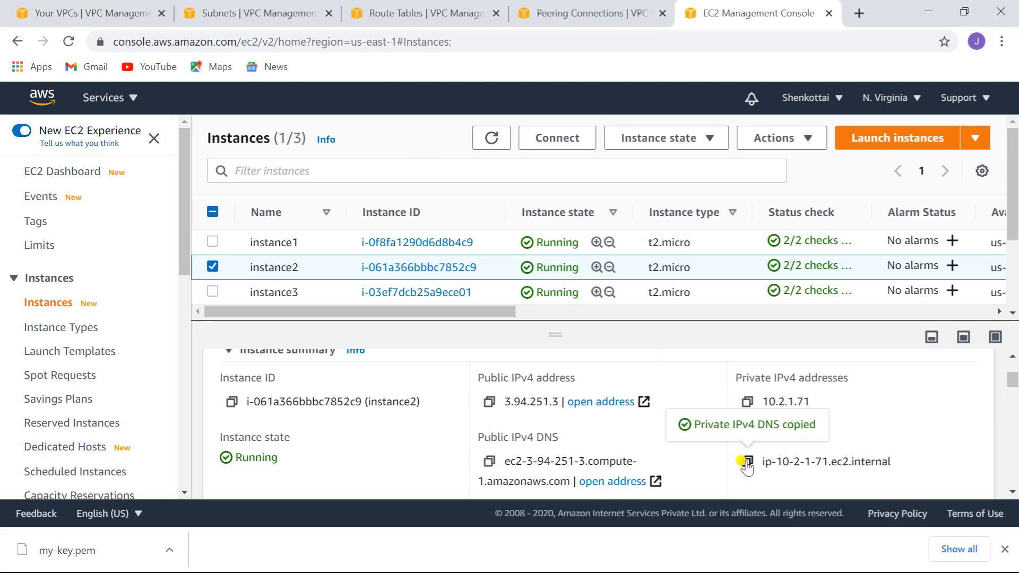
pyautogui.hotkey('alt', 'Tab')
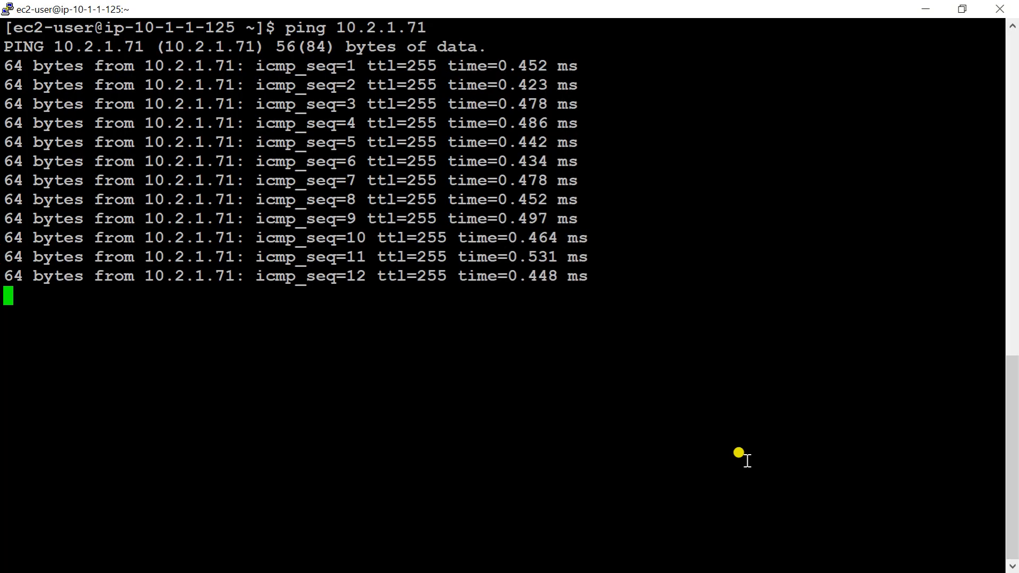
pyautogui.hotkey('ctrl', 'c')
pyautogui.write('ping')
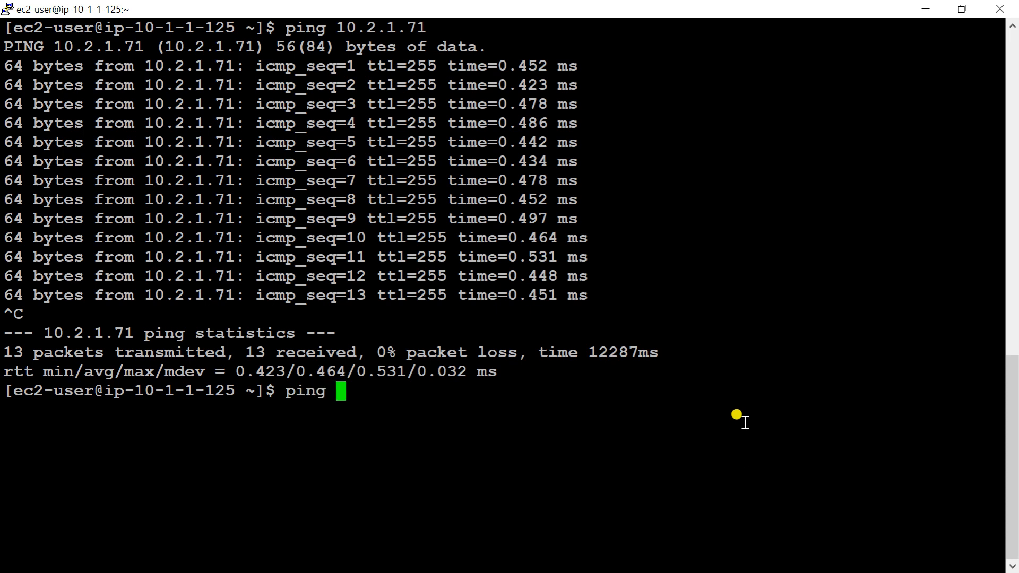
pyautogui.rightClick(737, 414)
pyautogui.press('Return')
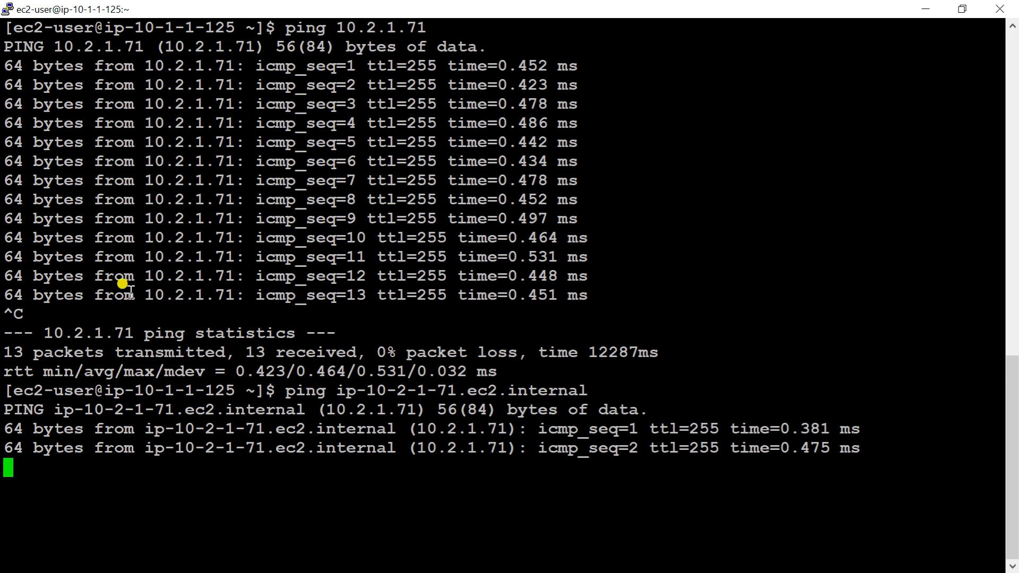
pyautogui.moveTo(135, 279); pyautogui.dragTo(236, 295)
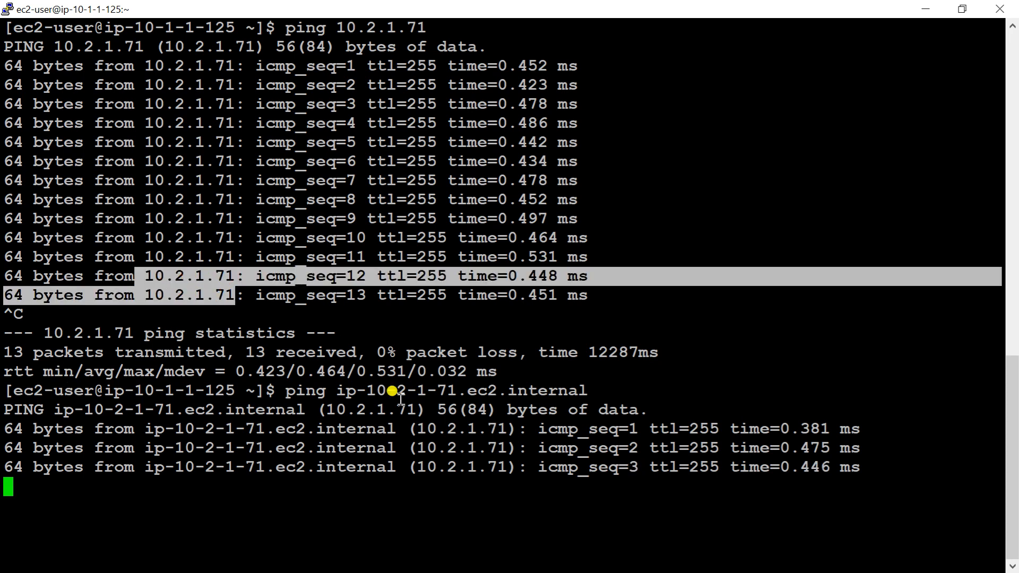
pyautogui.moveTo(414, 426); pyautogui.dragTo(525, 485)
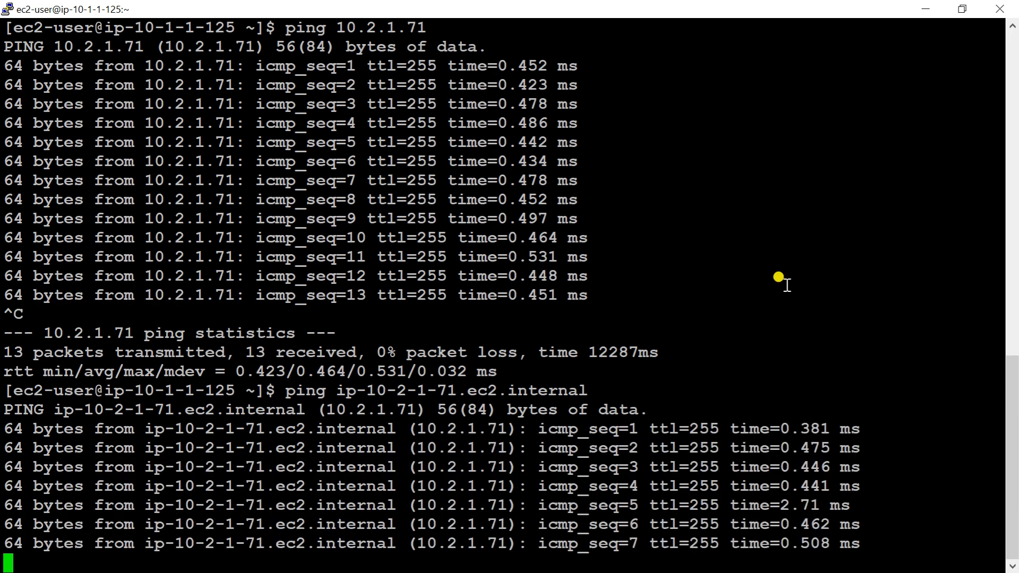
# Go back to the EC2 instances list, select only instance3 and copy its private IPv4 address.
pyautogui.hotkey('alt', 'Tab')
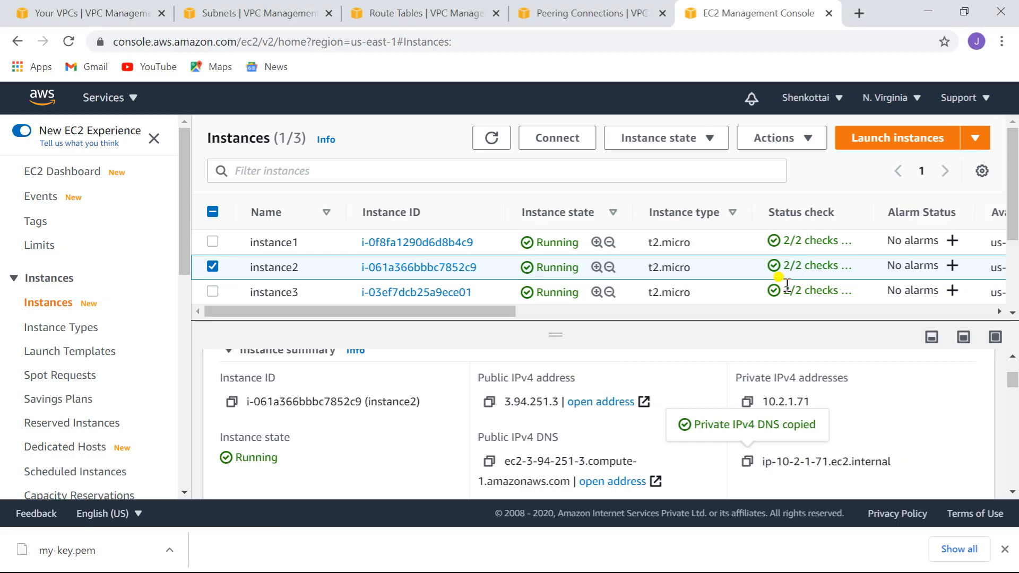
pyautogui.click(213, 291)
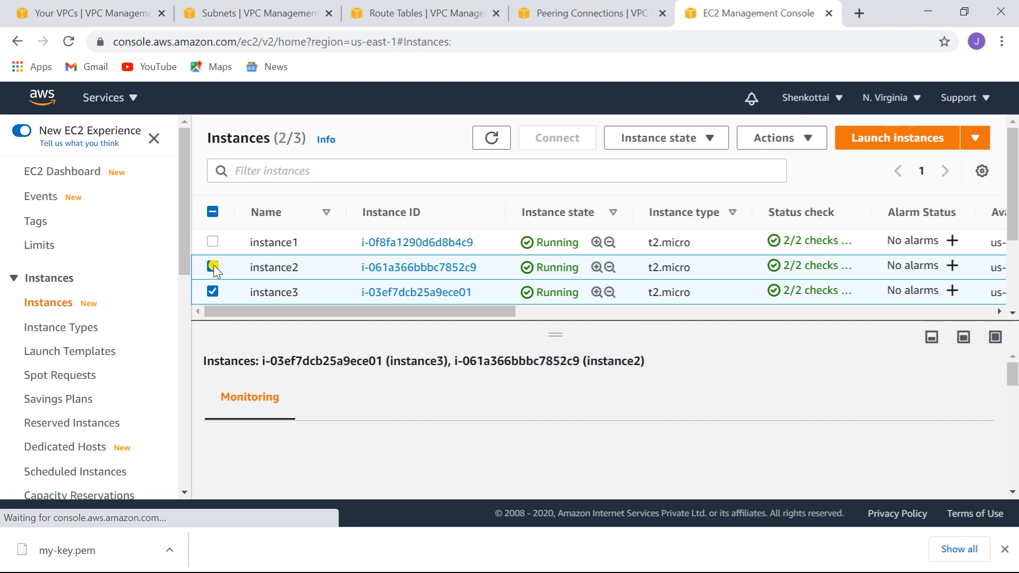
pyautogui.click(213, 267)
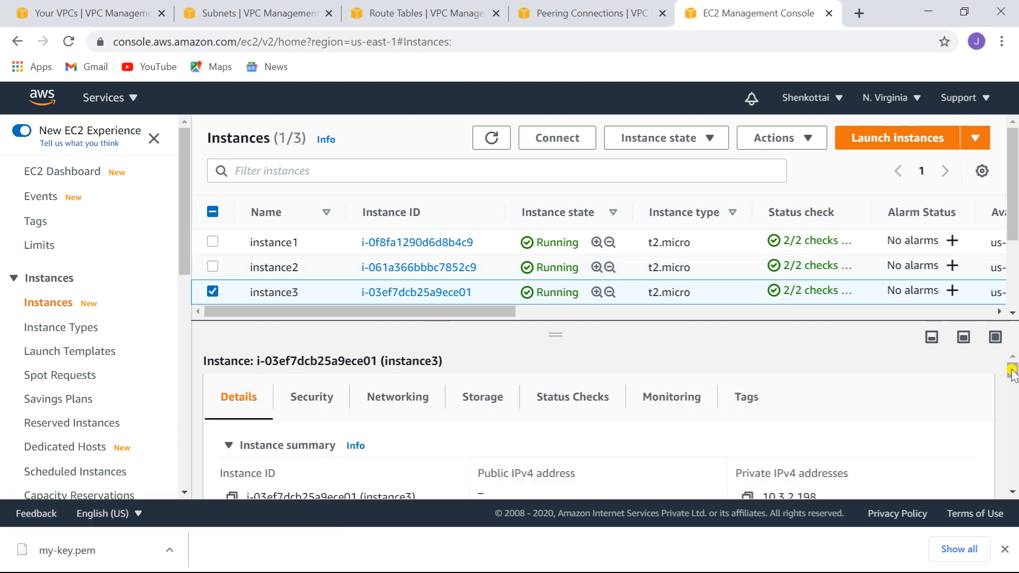
pyautogui.click(1012, 492)
pyautogui.click(1011, 492)
pyautogui.click(1011, 492)
pyautogui.click(1012, 492)
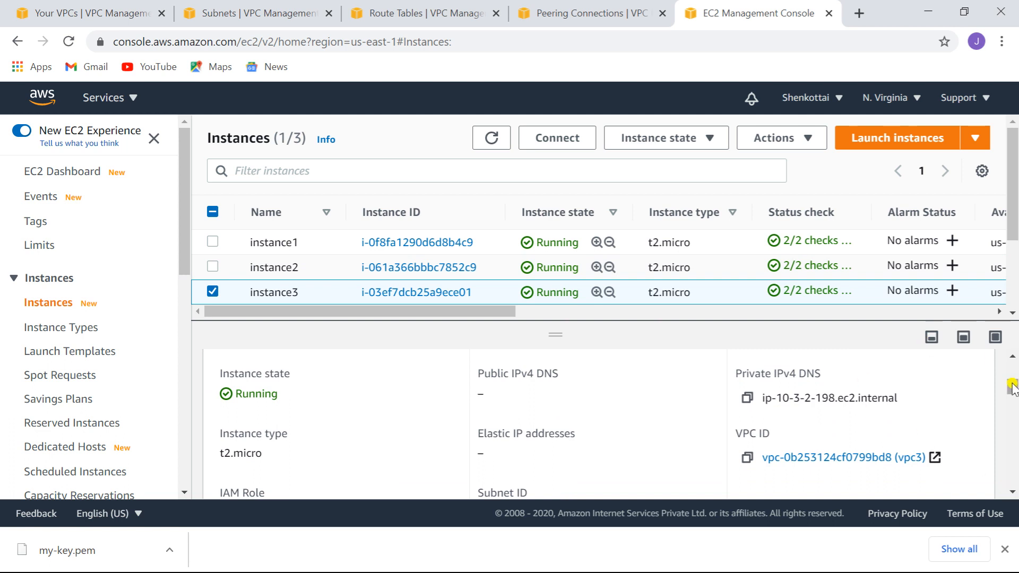
pyautogui.click(1013, 357)
pyautogui.click(1013, 357)
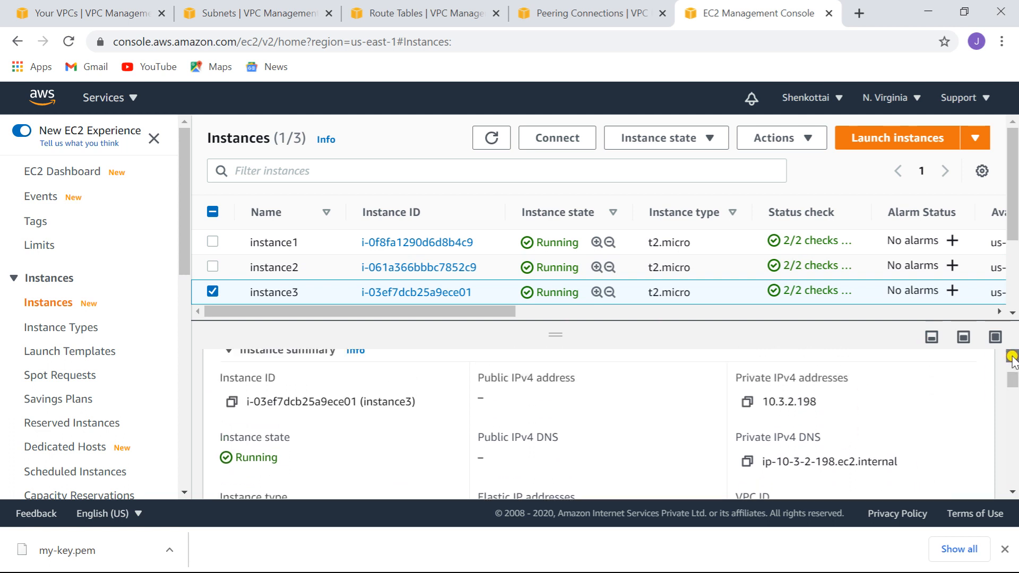
pyautogui.click(747, 402)
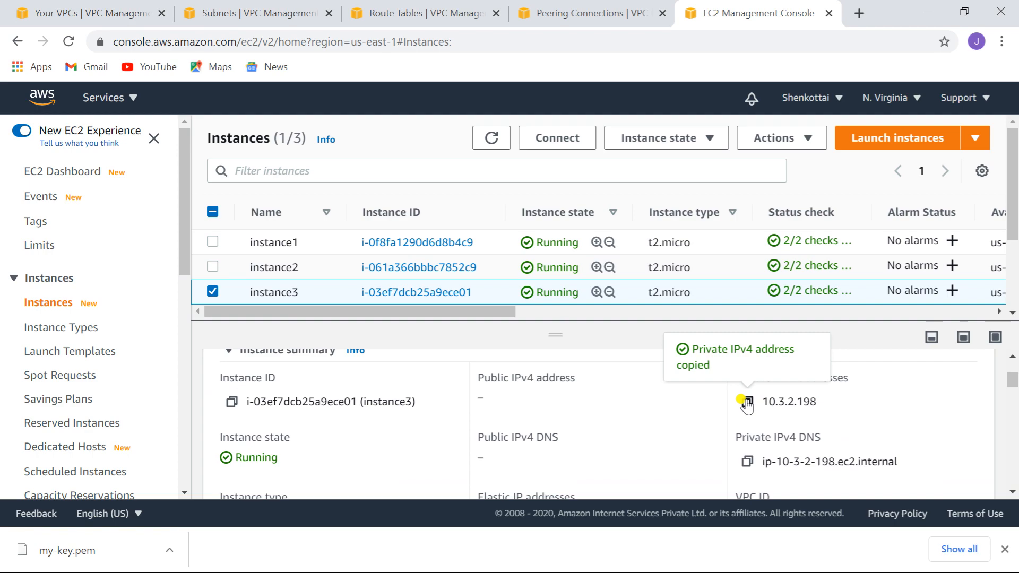
# Switch to the ip-10-1-1-125 terminal, stop the running ping and clear the screen.
pyautogui.hotkey('alt', 'Tab')
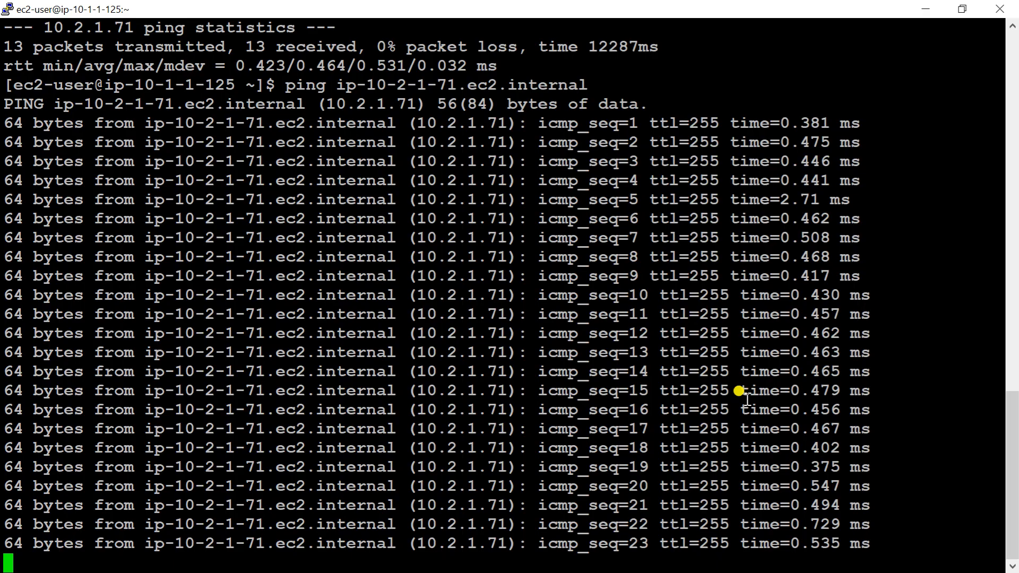
pyautogui.hotkey('ctrl', 'c')
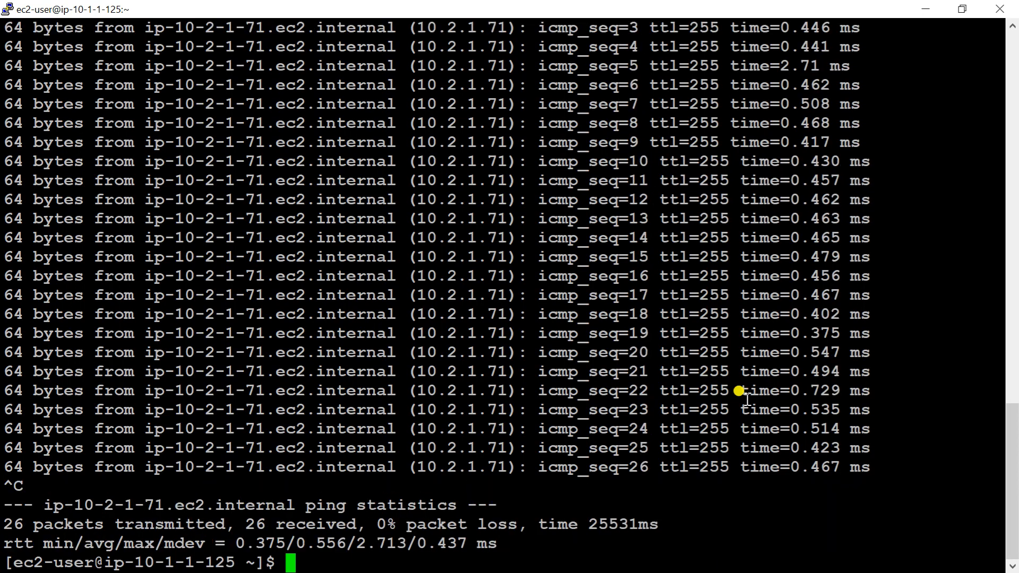
pyautogui.write('clear')
pyautogui.press('Return')
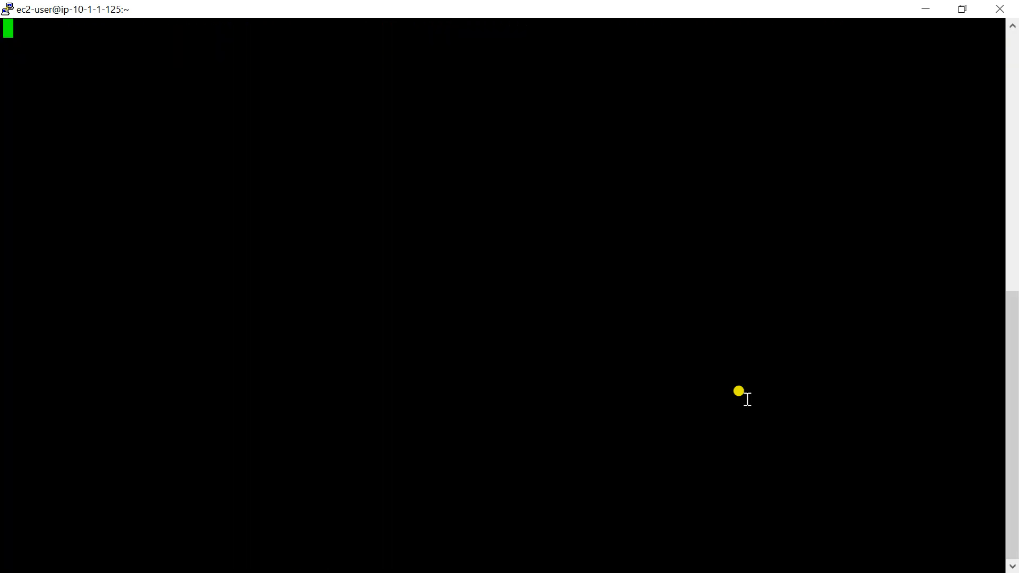
# Ping instance3's private address, 10.3.2.198, from the ip-10-1-1-125 terminal.
pyautogui.rightClick(533, 236)
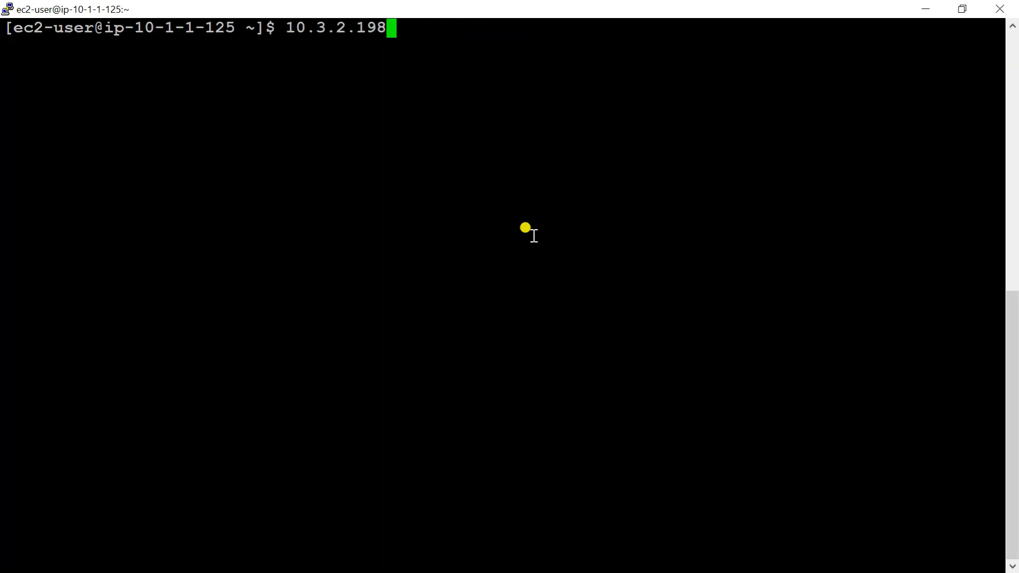
pyautogui.press('Left')
pyautogui.press('Left')
pyautogui.press('Left')
pyautogui.press('Left')
pyautogui.press('Left')
pyautogui.press('Left')
pyautogui.press('Left')
pyautogui.press('Left')
pyautogui.press('Left')
pyautogui.press('Left')
pyautogui.write('ping')
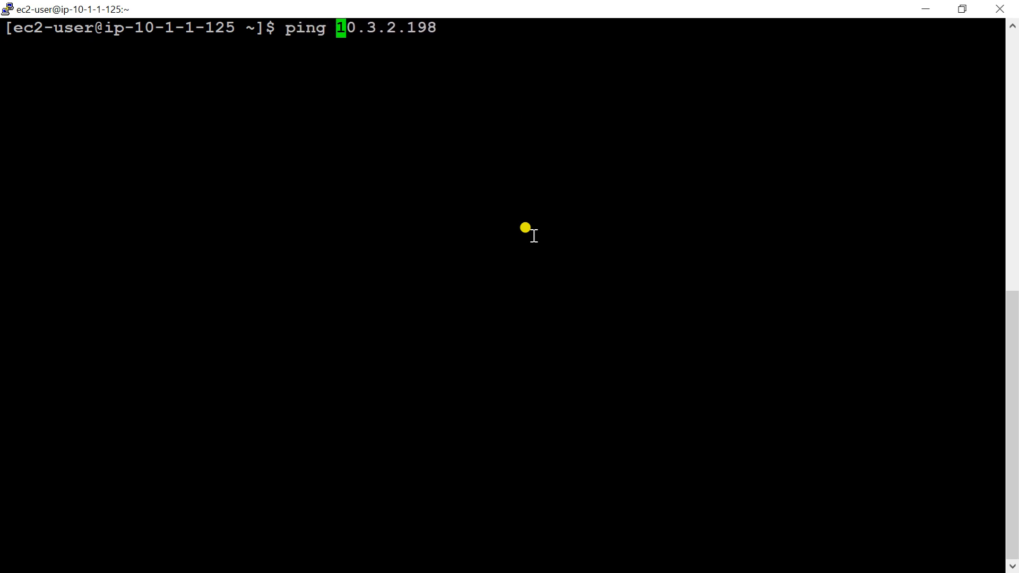
pyautogui.press('Return')
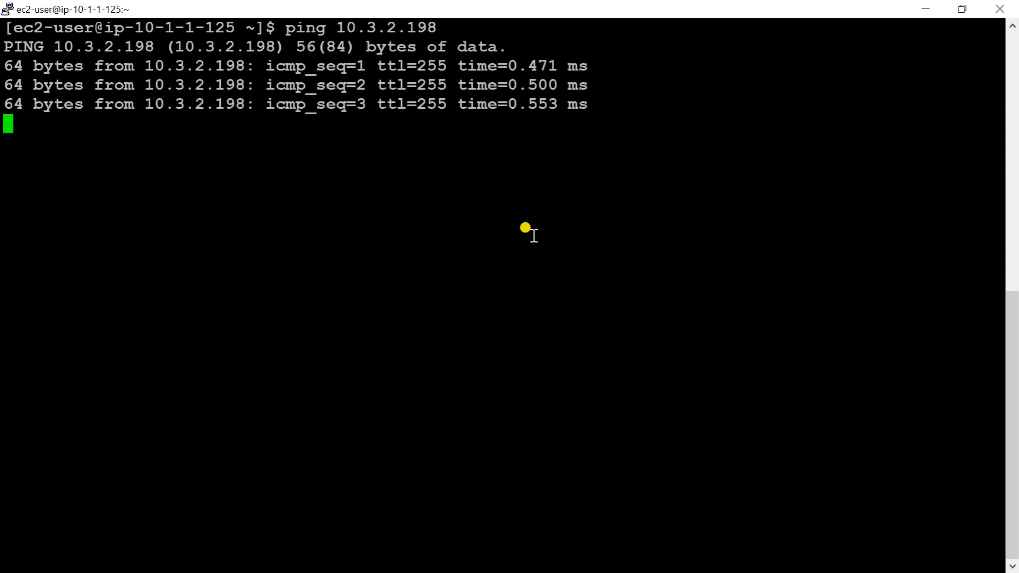
# Return to instance3's details in the EC2 console and copy its private IPv4 address again.
pyautogui.hotkey('alt', 'Tab')
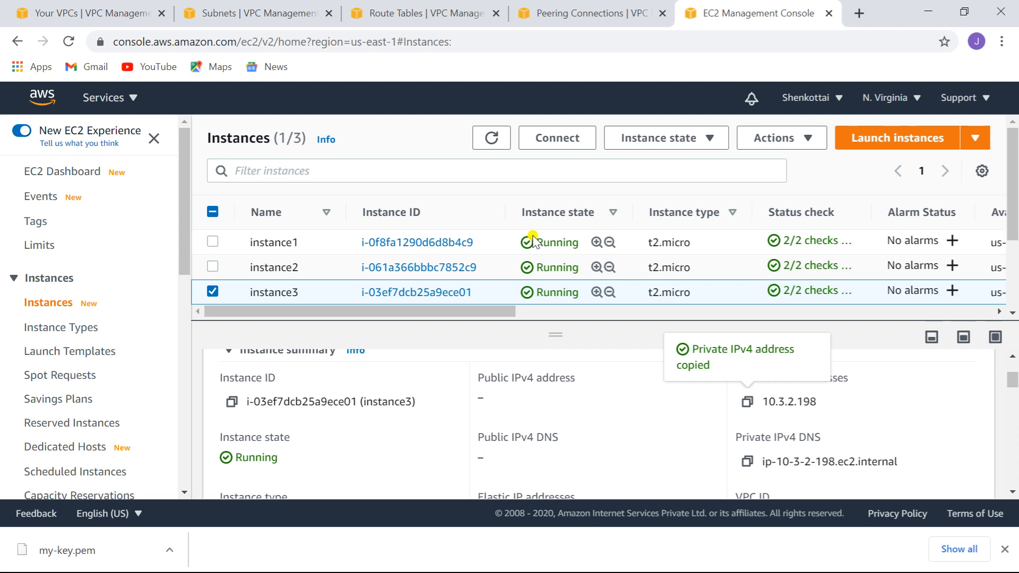
pyautogui.click(747, 461)
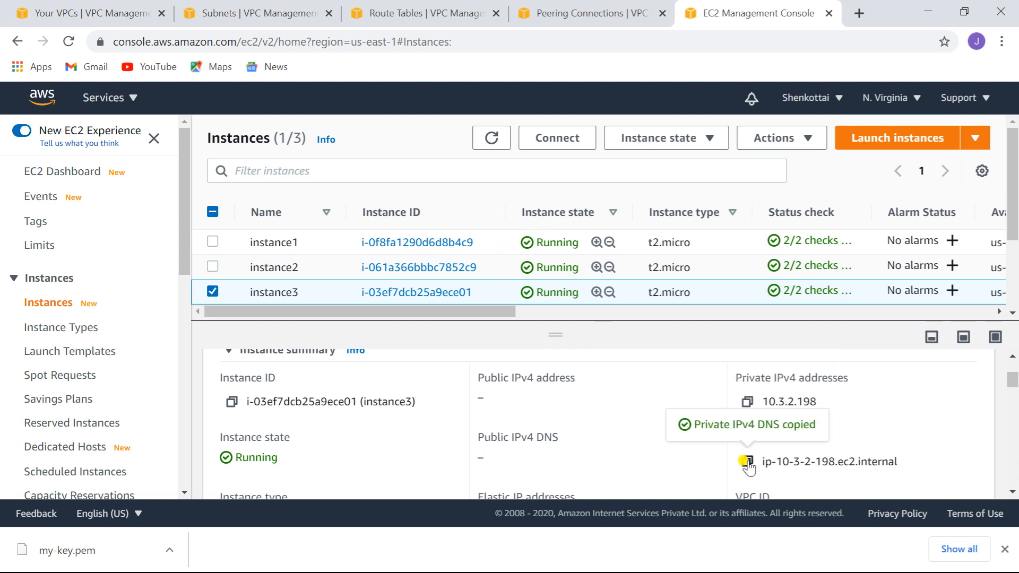
pyautogui.click(746, 402)
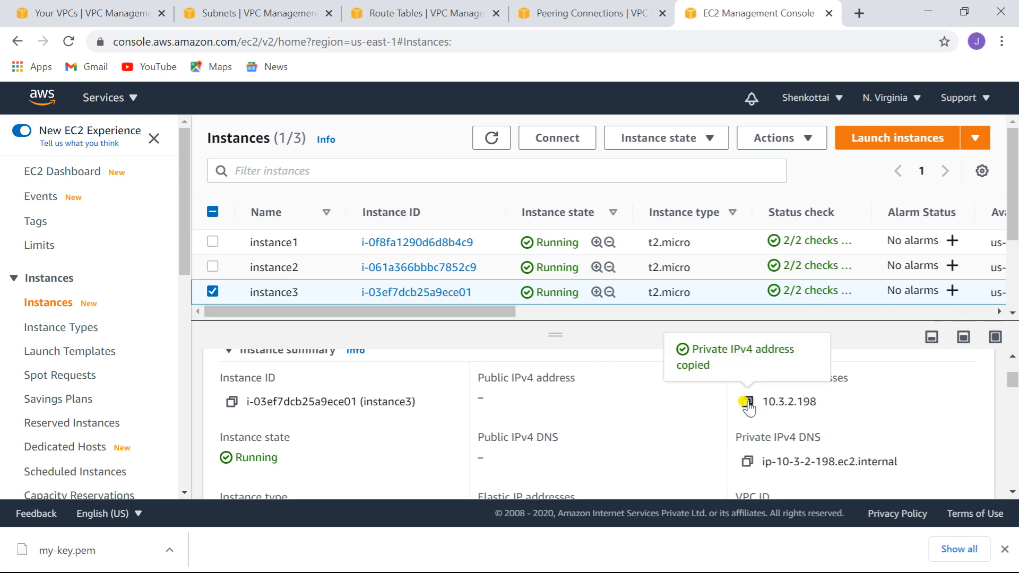
# Switch to the ip-10-2-1-71 terminal, stop the running ping and clear the screen.
pyautogui.hotkey('alt', 'Tab')
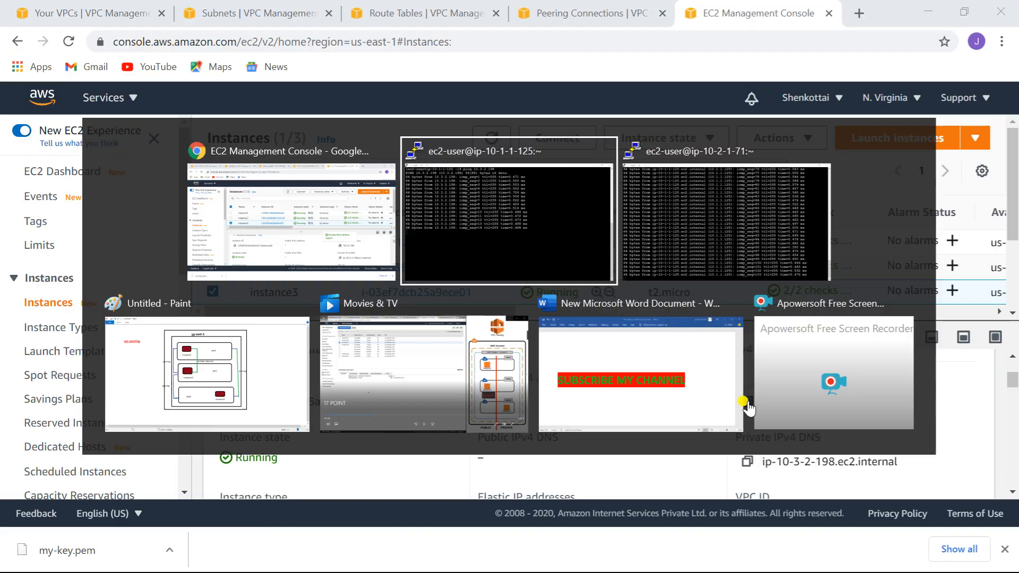
pyautogui.hotkey('alt', 'Tab')
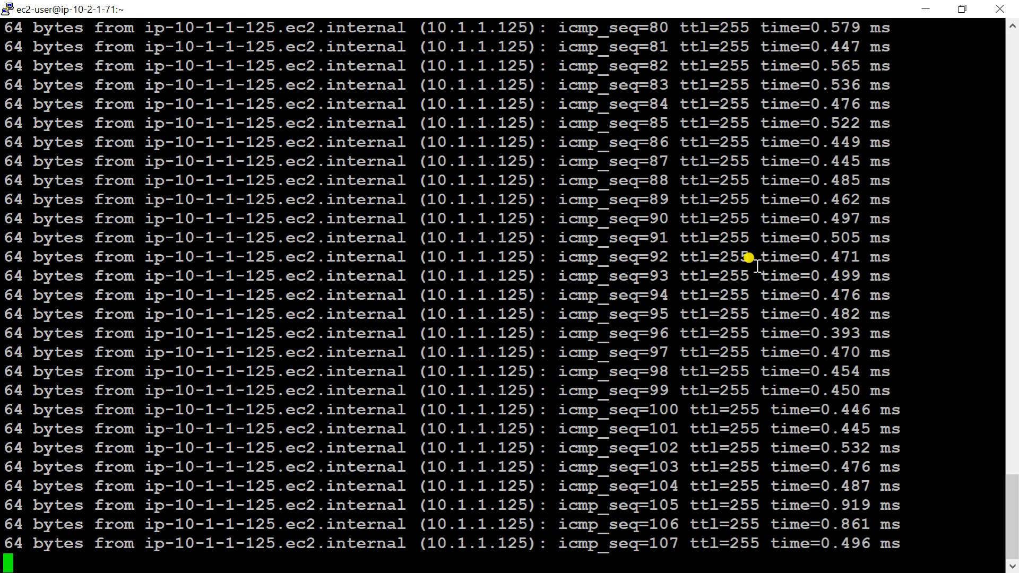
pyautogui.hotkey('ctrl', 'c')
pyautogui.write('clear')
pyautogui.press('Return')
# Ping instance3's private address, 10.3.2.198, from the ip-10-2-1-71 terminal.
pyautogui.write('ping')
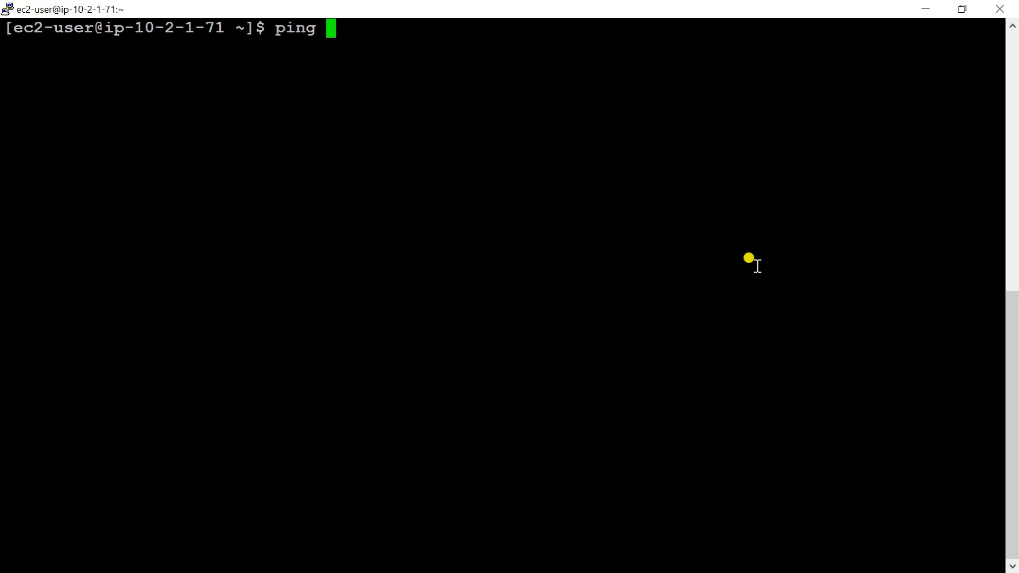
pyautogui.rightClick(732, 255)
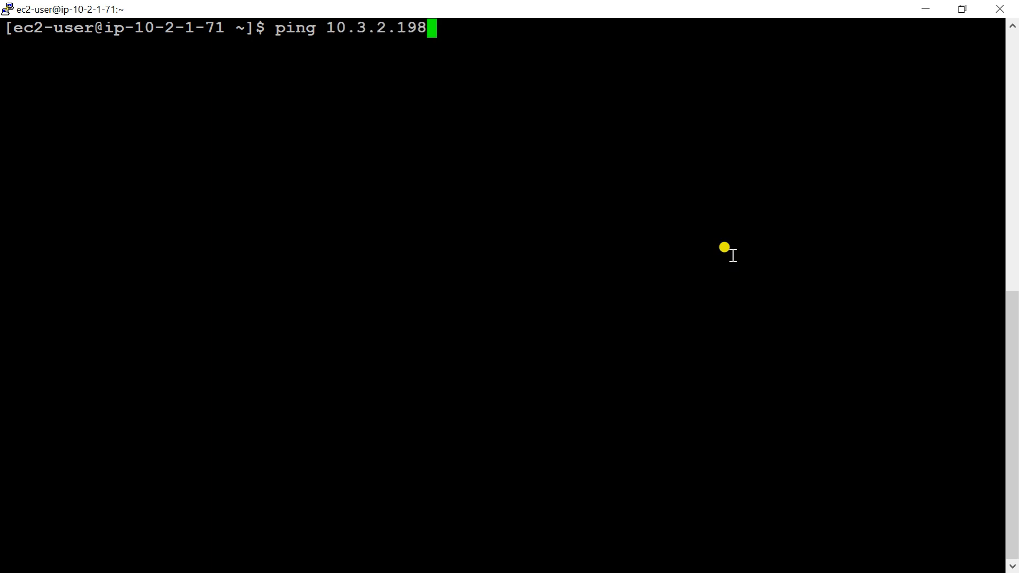
pyautogui.press('Return')
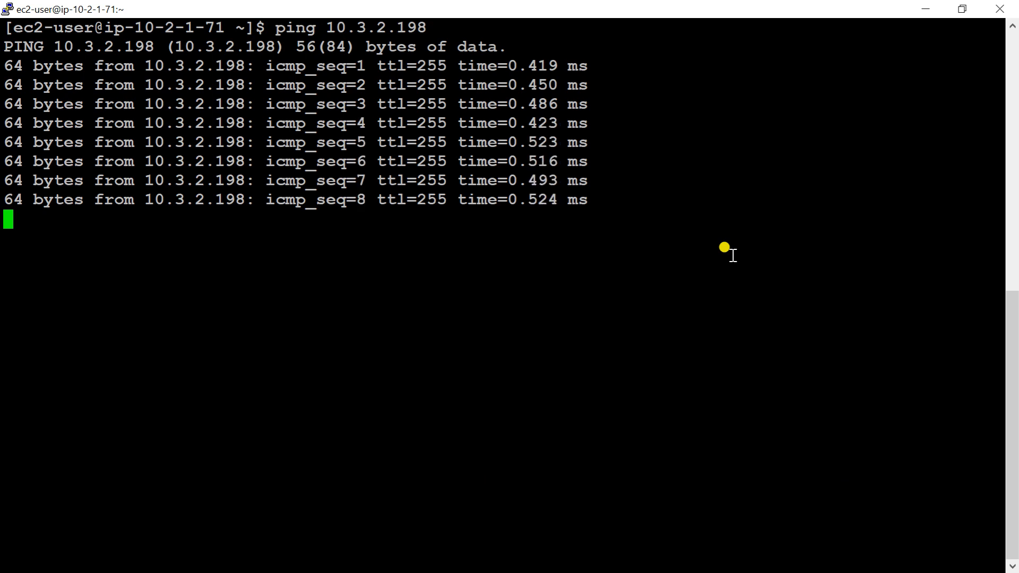
# Copy instance3's private IPv4 DNS name from the EC2 console and return to the ip-10-2-1-71 terminal.
pyautogui.hotkey('alt', 'Tab')
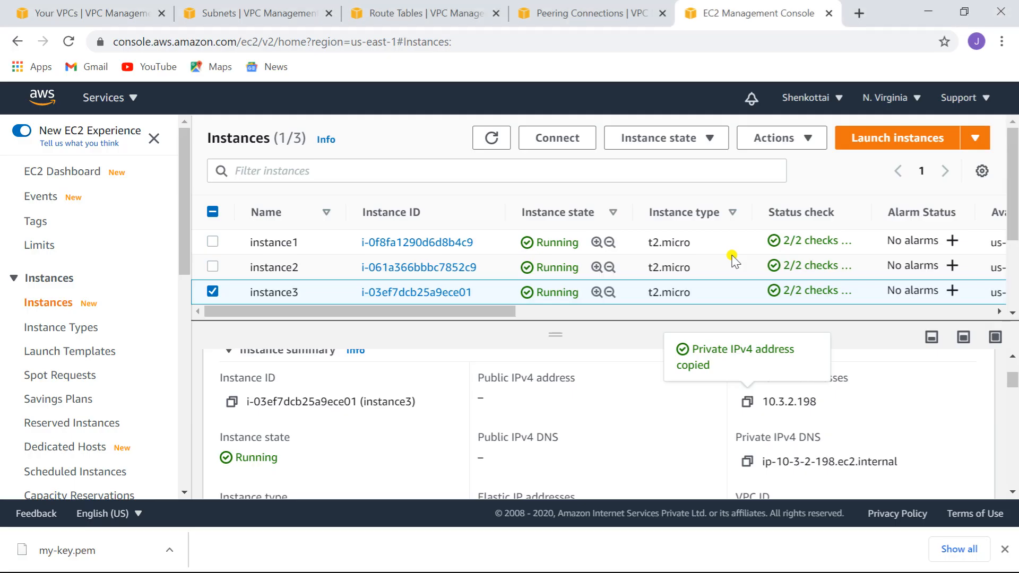
pyautogui.click(745, 464)
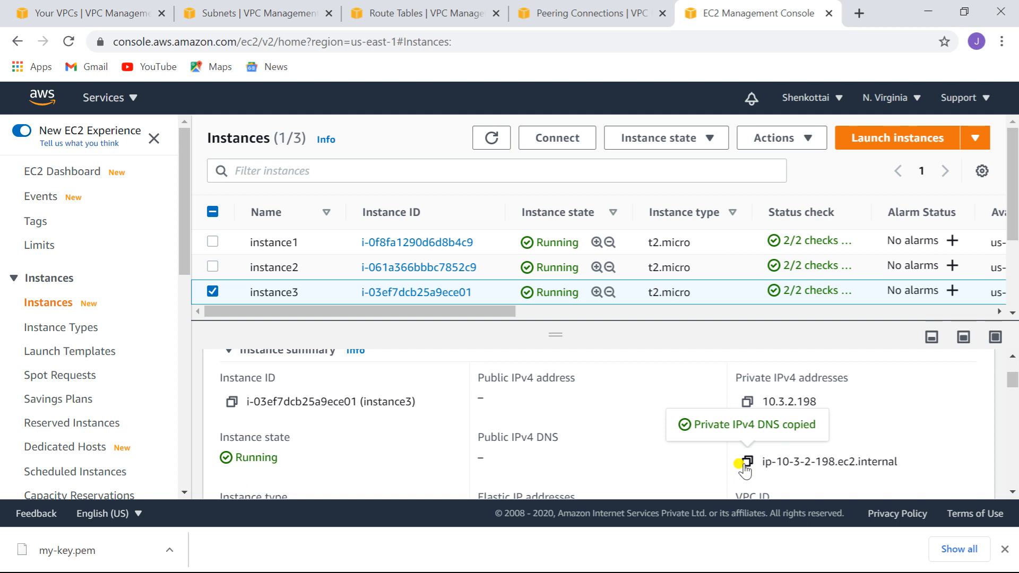
pyautogui.hotkey('alt', 'Tab')
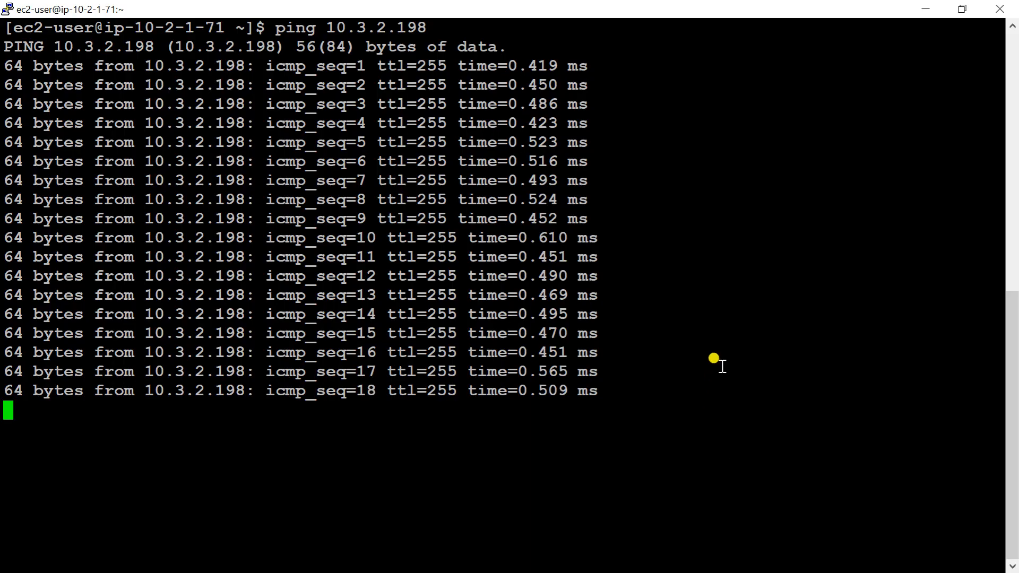
# Stop the running ping and, on a cleared screen, ping instance3's private DNS name, ip-10-3-2-198.ec2.internal, from ip-10-2-1-71.
pyautogui.hotkey('ctrl', 'c')
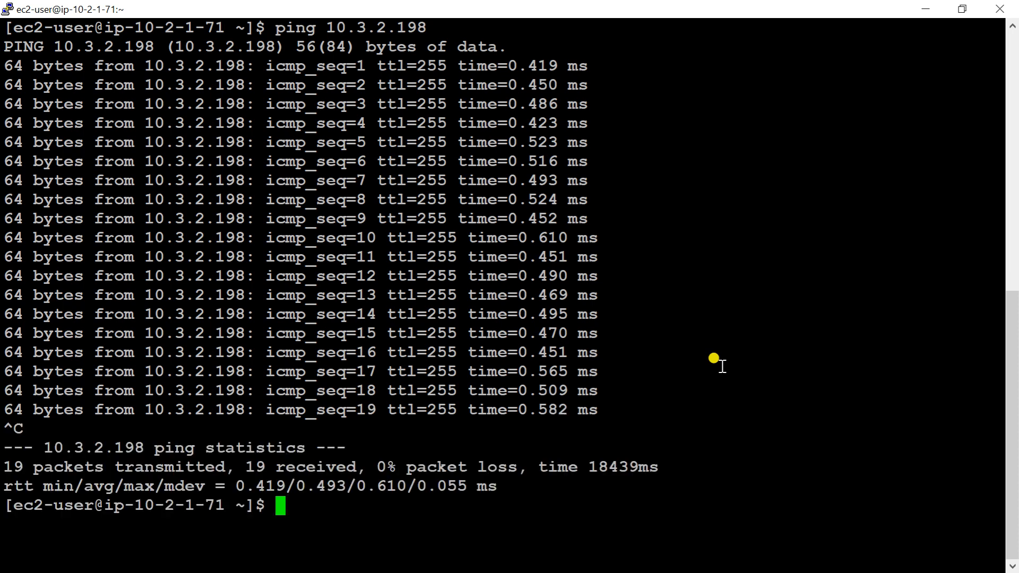
pyautogui.write('clear')
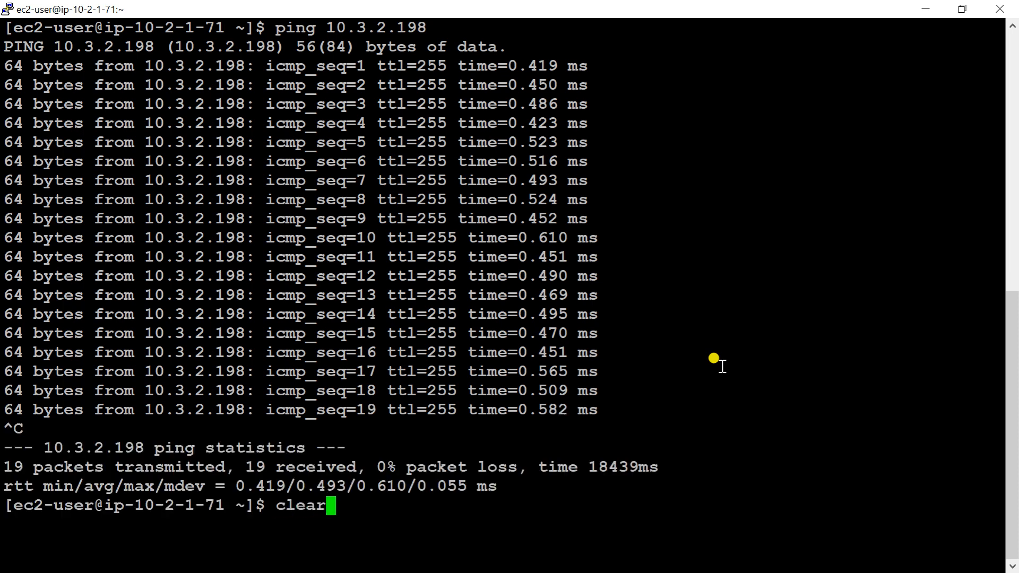
pyautogui.press('Return')
pyautogui.write('ping')
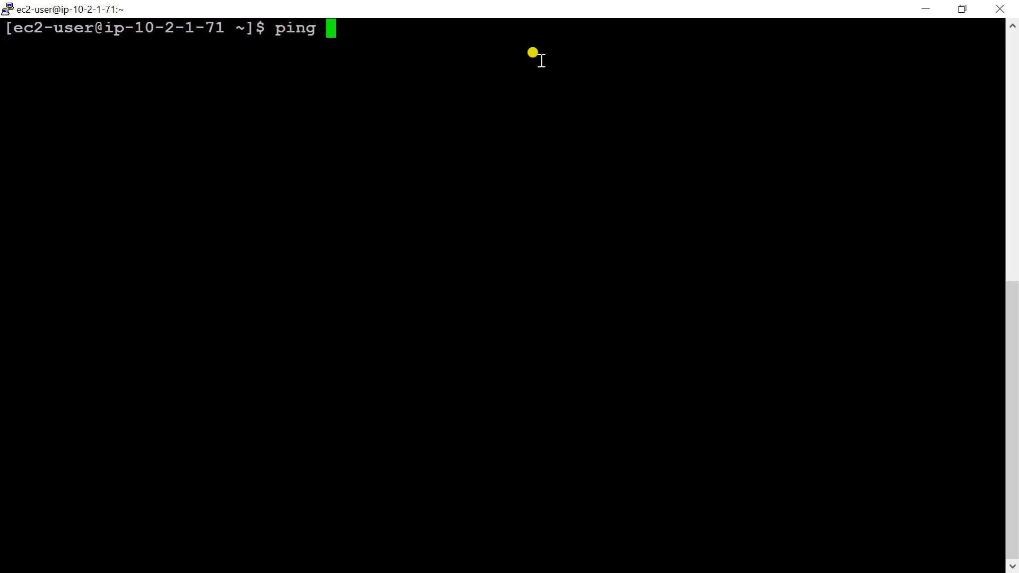
pyautogui.rightClick(542, 60)
pyautogui.press('Return')
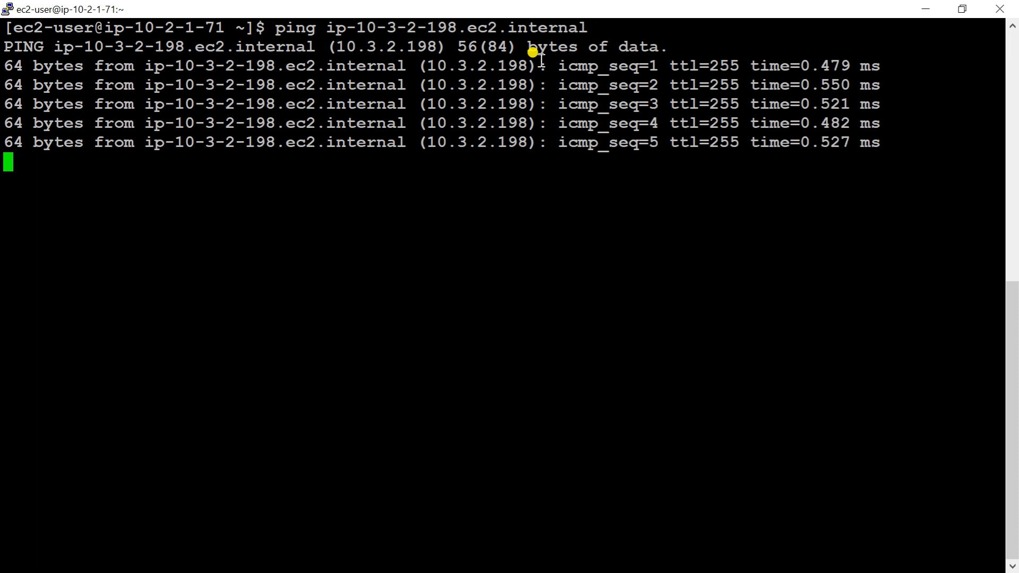
# Switch to the ip-10-1-1-125 terminal, stop its running ping and clear the screen.
pyautogui.hotkey('alt', 'Tab')
pyautogui.hotkey('alt', 'Tab')
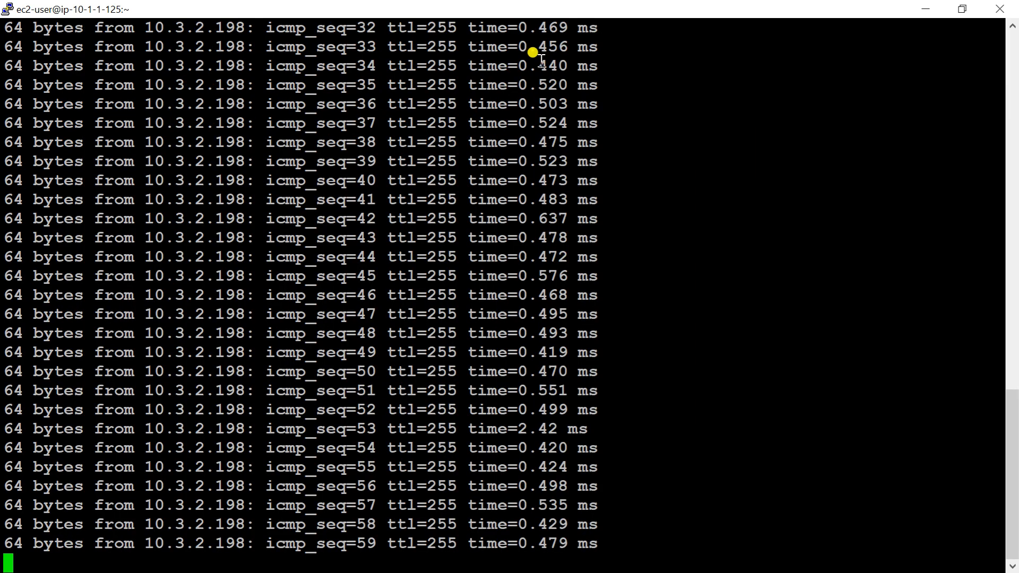
pyautogui.hotkey('ctrl', 'c')
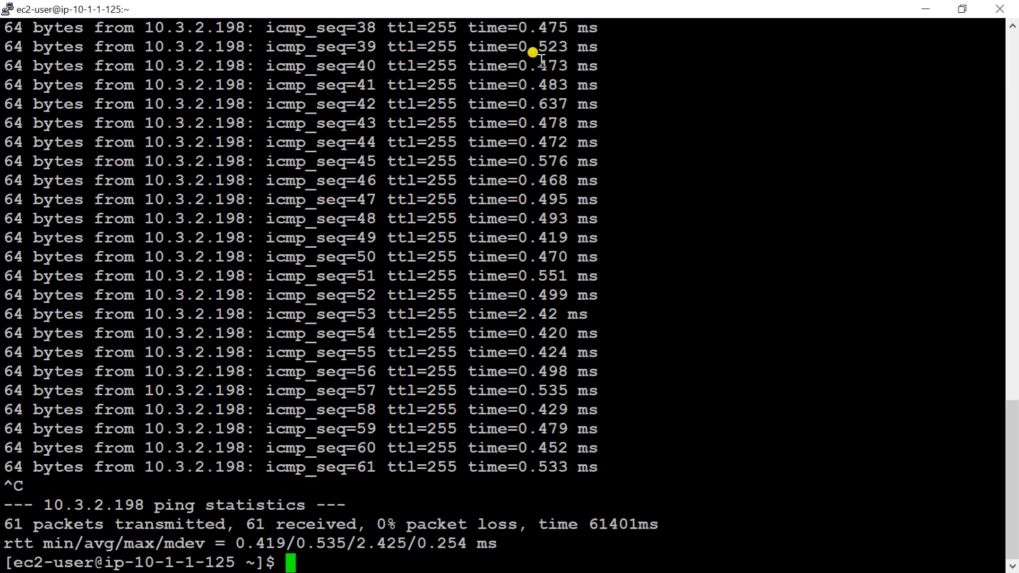
pyautogui.write('cle')
pyautogui.press('BackSpace')
pyautogui.write('ear')
pyautogui.press('Return')
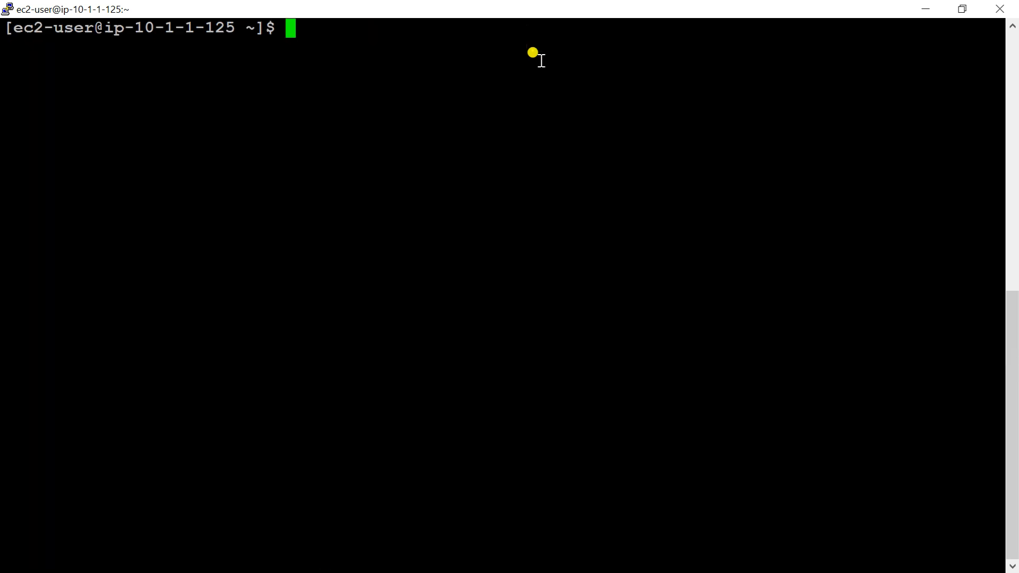
# Ping instance3's private DNS name, ip-10-3-2-198.ec2.internal, from the ip-10-1-1-125 terminal.
pyautogui.write('ping')
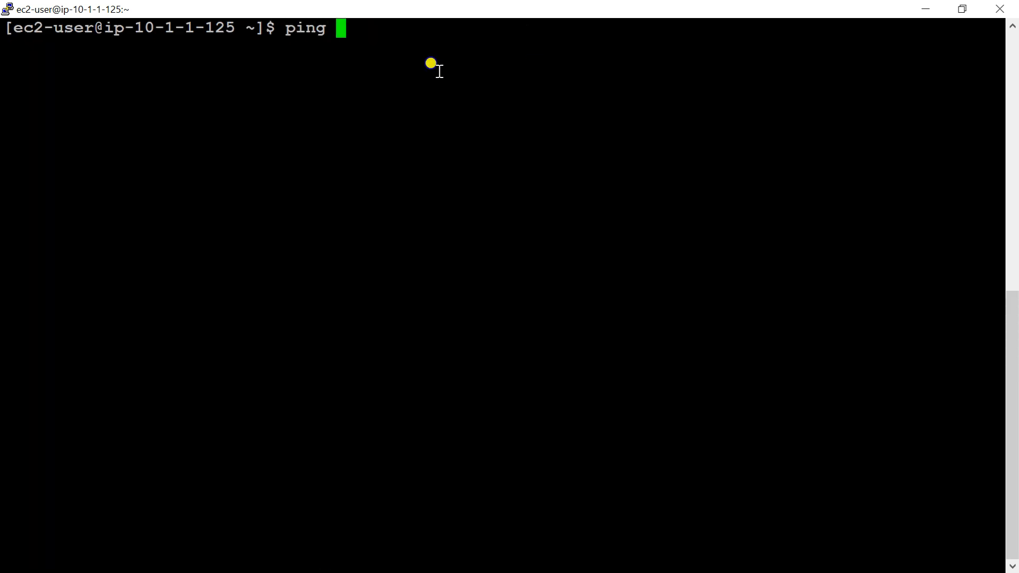
pyautogui.rightClick(440, 71)
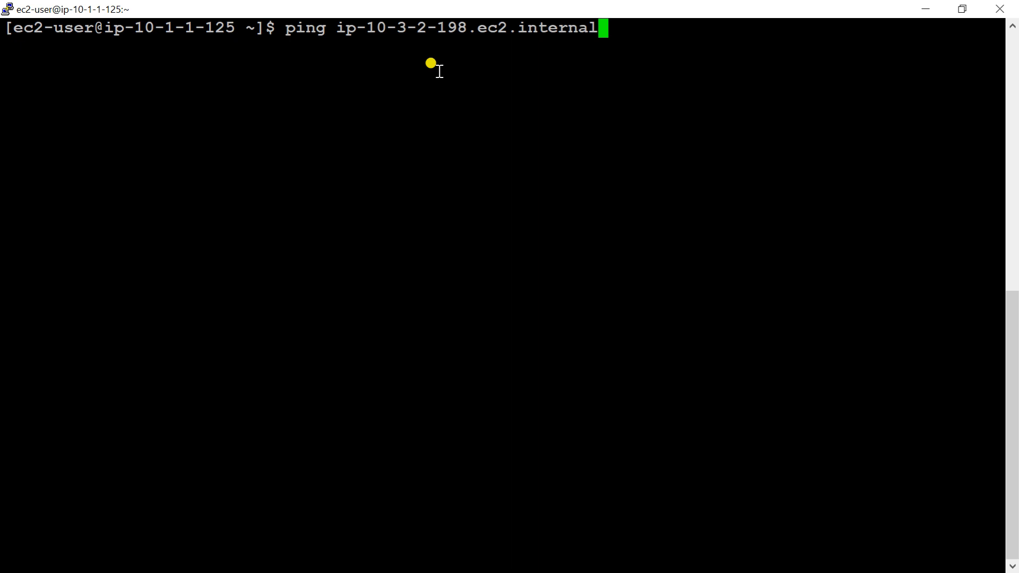
pyautogui.press('Return')
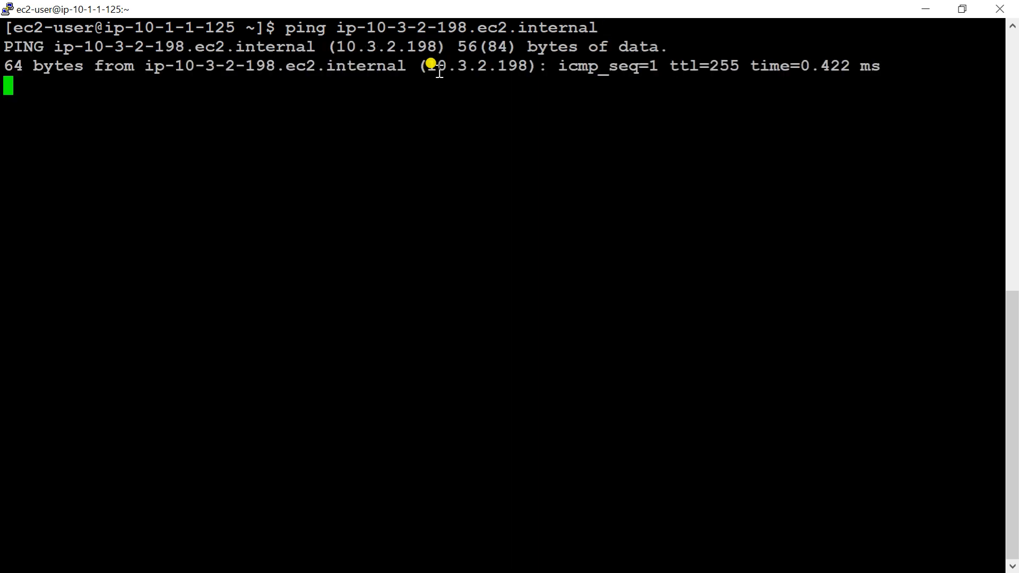